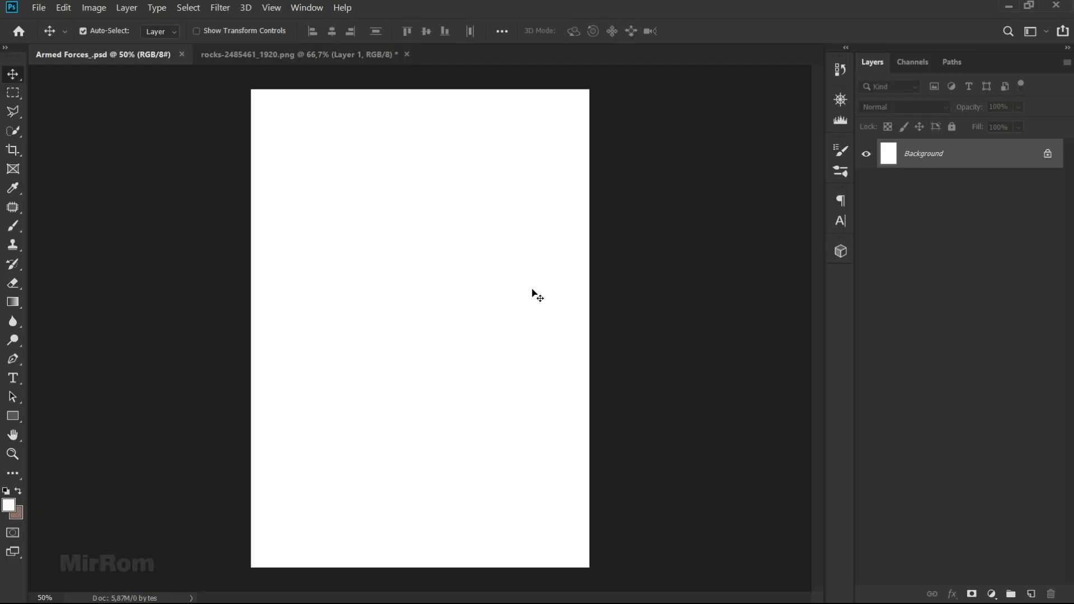
- Resize the blank document to 1205 × 1704 px at 200 pixels per inch
{"action": "key", "text": "ctrl+alt+i"}
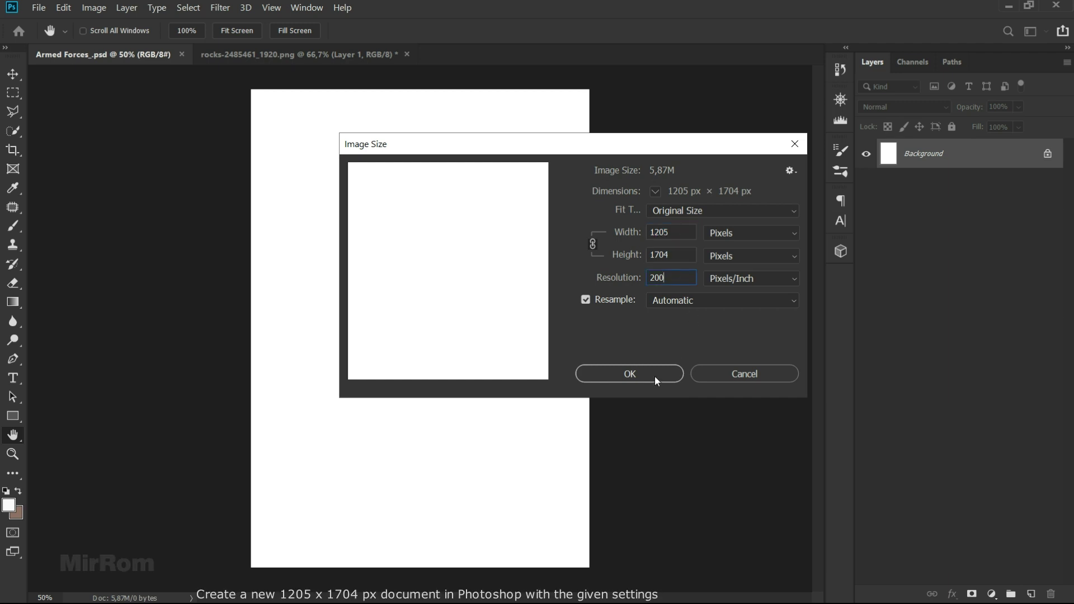
{"action": "left_click", "coordinate": [638, 375]}
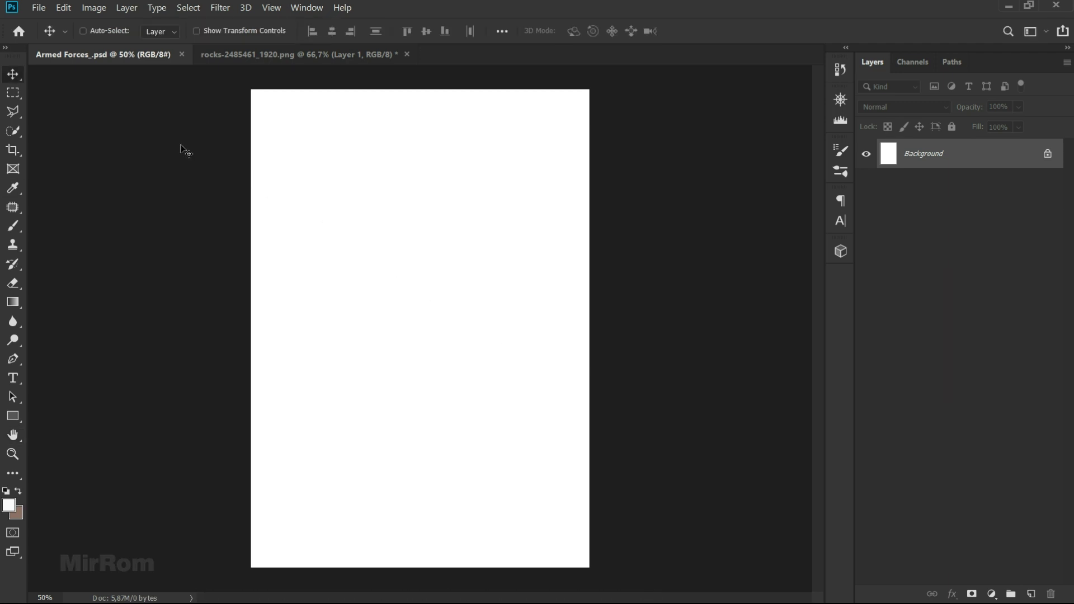
- Add a Gradient Fill layer starting from the blue-to-brown sky preset
{"action": "left_click", "coordinate": [136, 10]}
{"action": "mouse_move", "coordinate": [153, 176]}
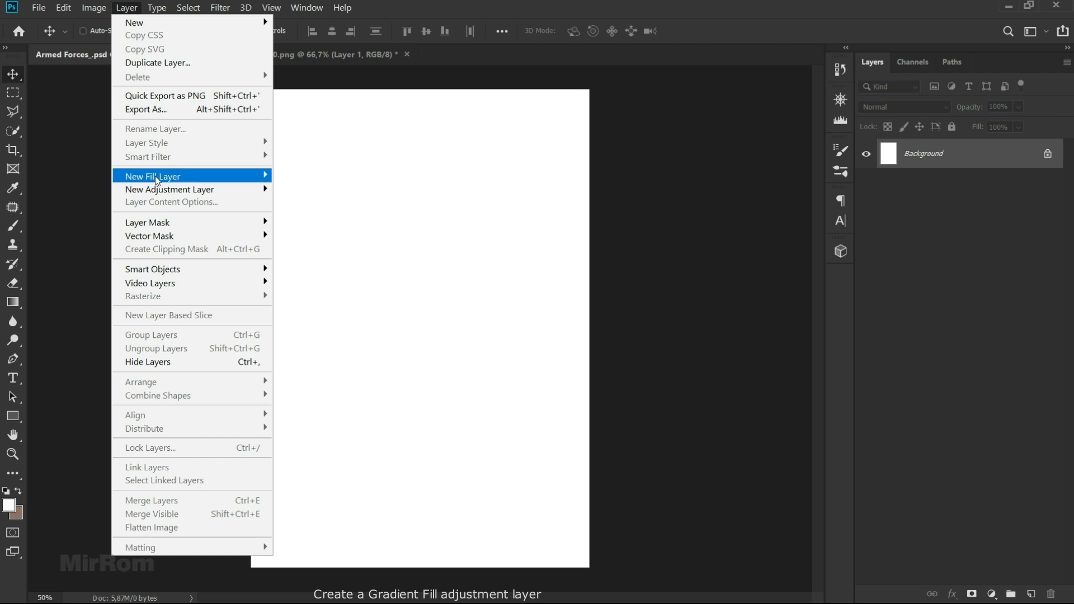
{"action": "left_click", "coordinate": [330, 191]}
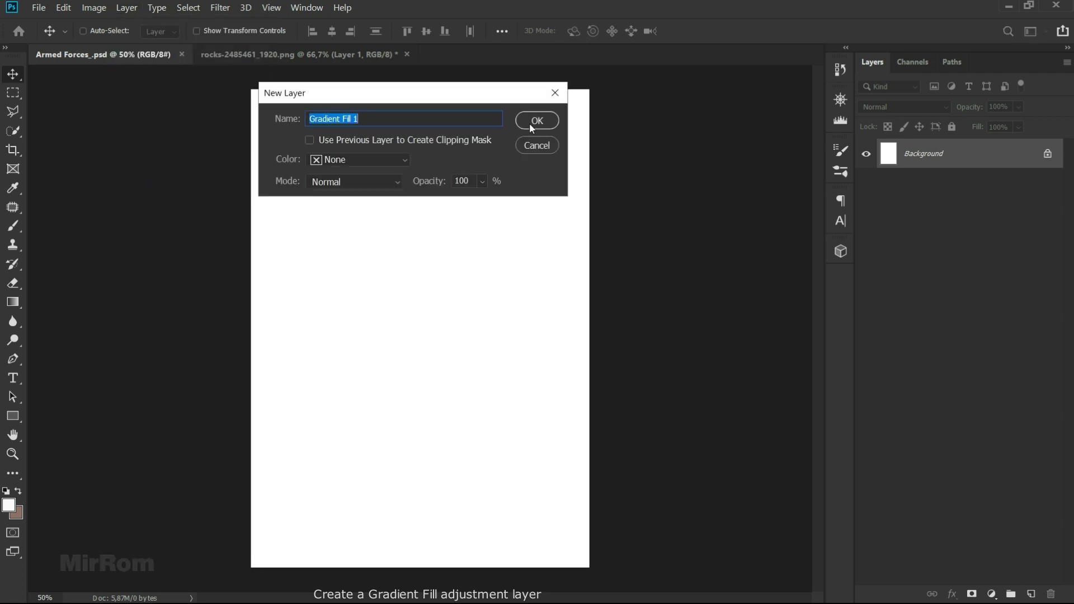
{"action": "left_click", "coordinate": [536, 121]}
{"action": "left_click", "coordinate": [647, 187]}
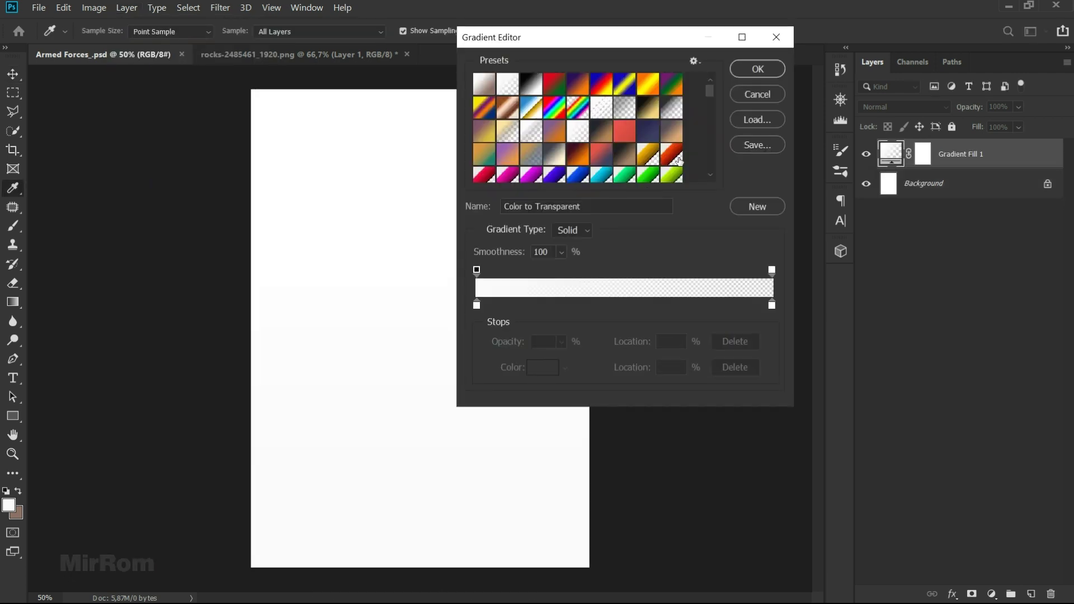
{"action": "left_click_drag", "start_coordinate": [710, 89], "coordinate": [710, 163]}
{"action": "left_click", "coordinate": [587, 175]}
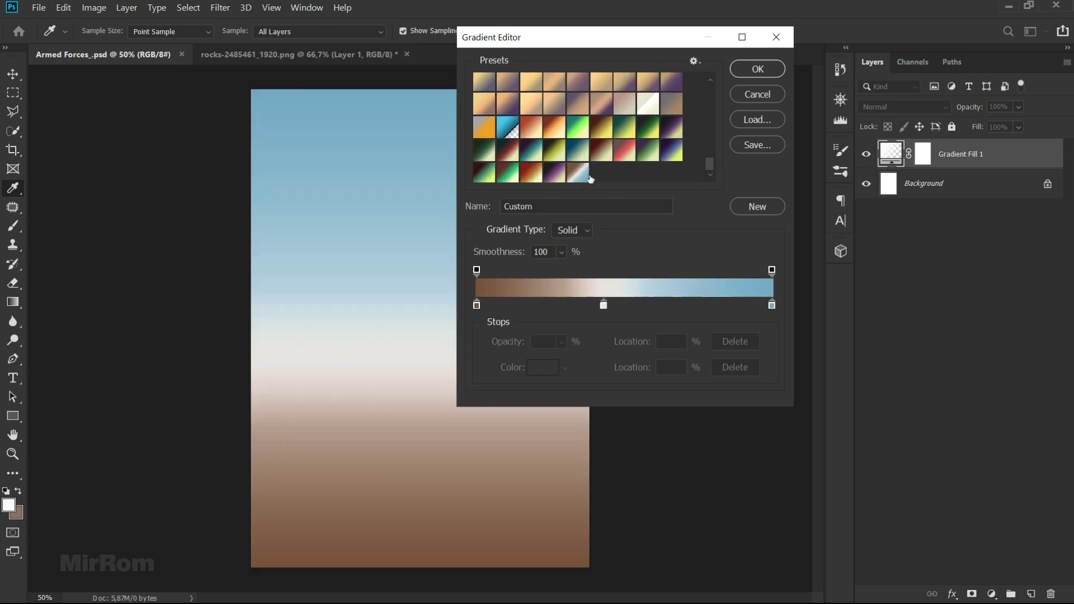
- Set the left gradient stop to brown #724d36 and the middle stop to off-white #e6e1e0
{"action": "left_click", "coordinate": [477, 305]}
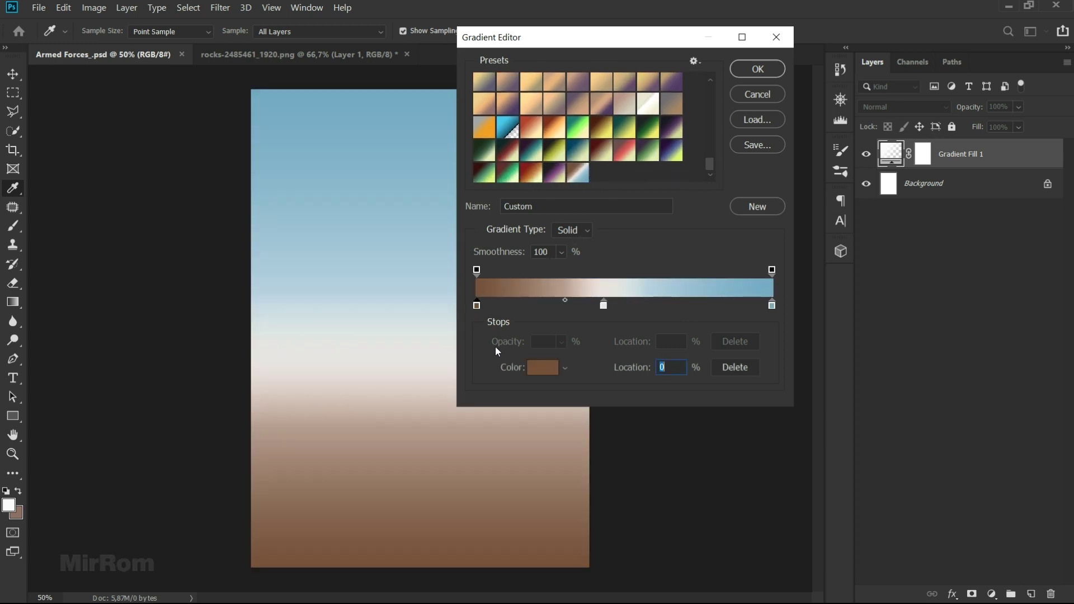
{"action": "left_click", "coordinate": [542, 367]}
{"action": "type", "text": "724d36"}
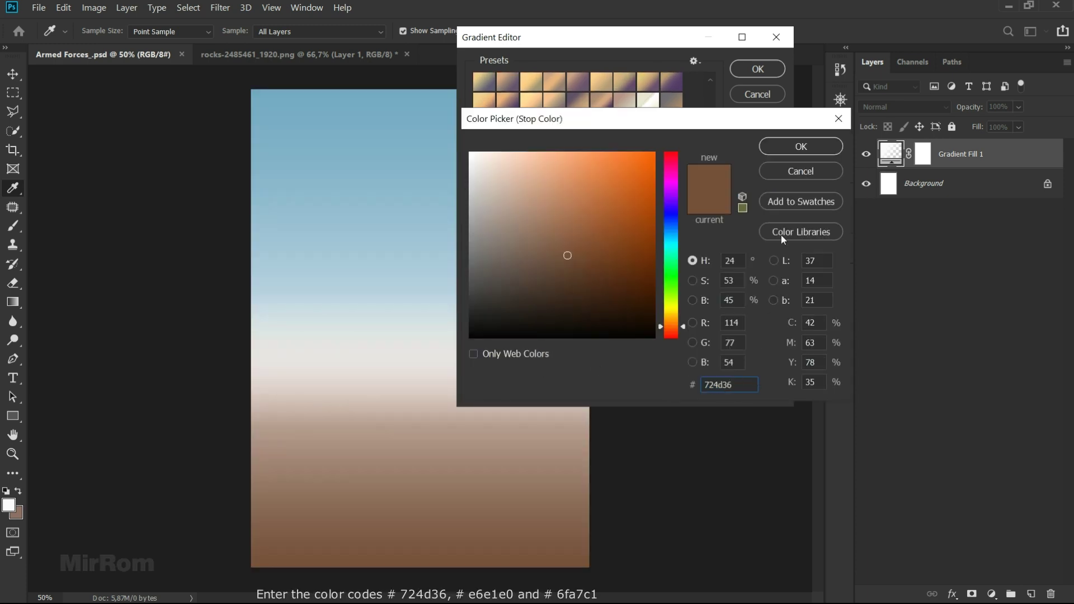
{"action": "left_click", "coordinate": [781, 147]}
{"action": "left_click", "coordinate": [609, 308]}
{"action": "left_click", "coordinate": [542, 367]}
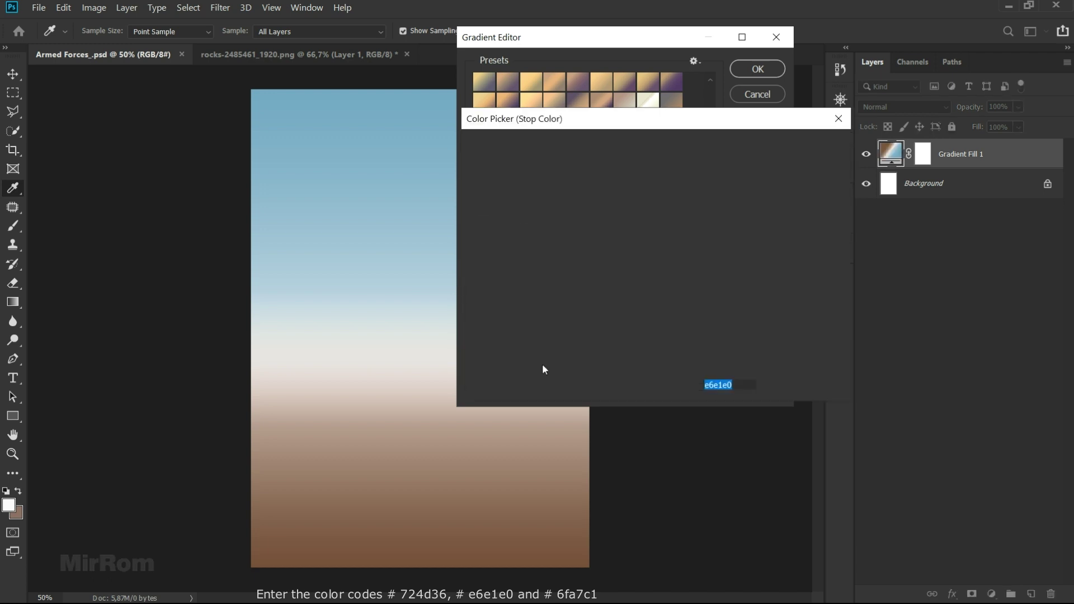
{"action": "left_click", "coordinate": [748, 386]}
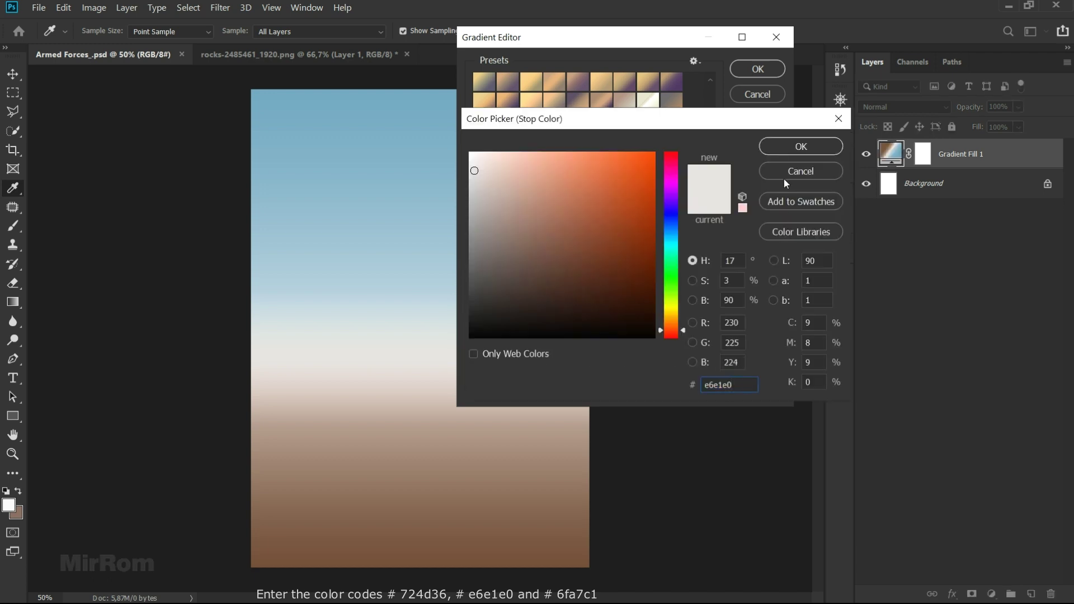
{"action": "left_click", "coordinate": [790, 147]}
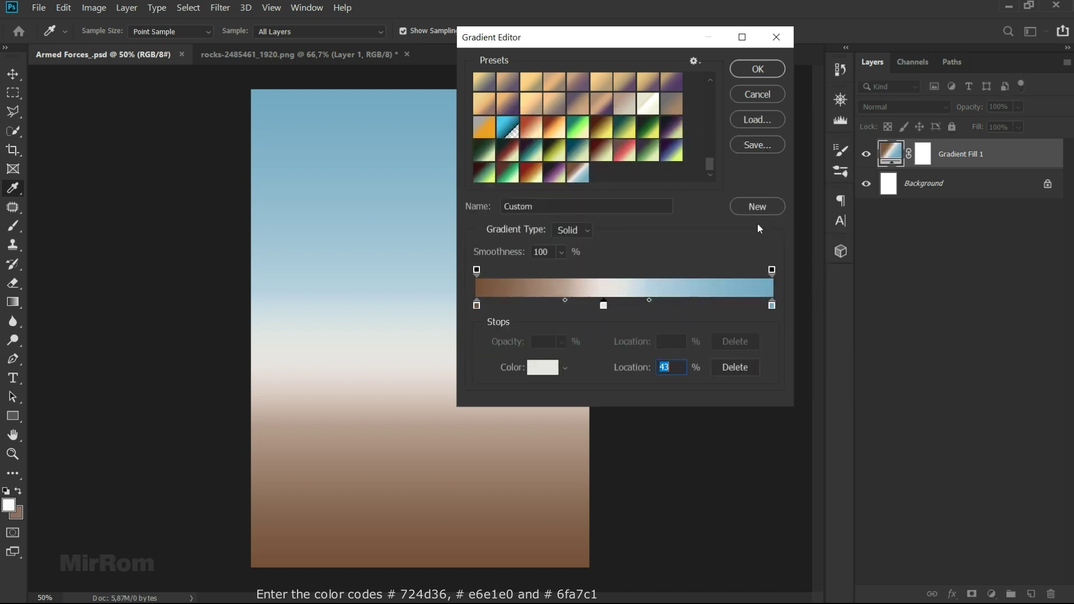
- Set the right stop to light blue #6fa7c1 and commit the Gradient Fill 1 layer
{"action": "left_click", "coordinate": [566, 301]}
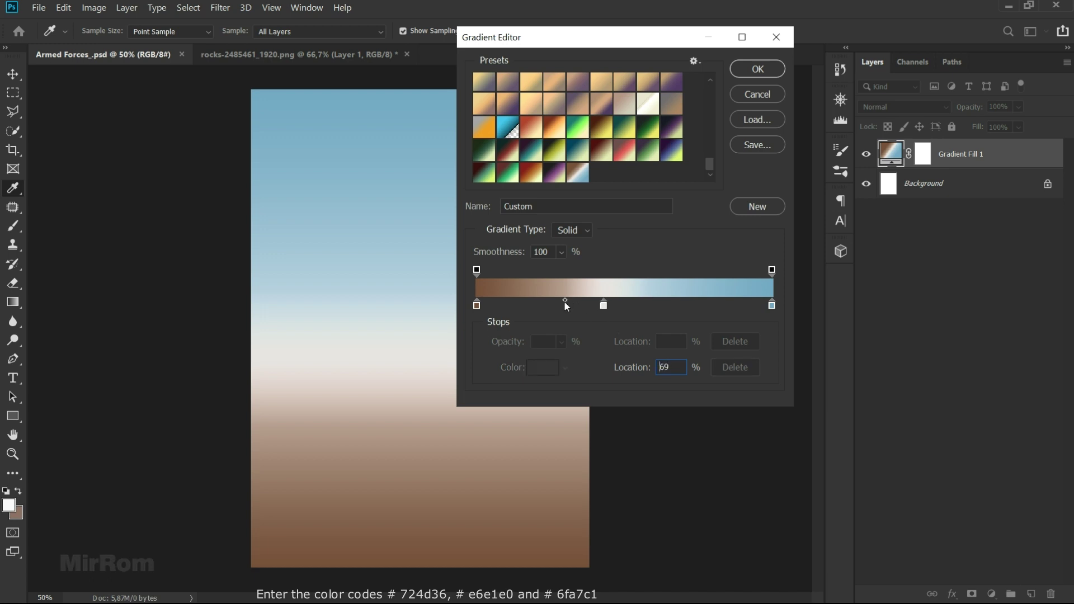
{"action": "left_click", "coordinate": [773, 305]}
{"action": "left_click", "coordinate": [543, 367]}
{"action": "left_click", "coordinate": [753, 386]}
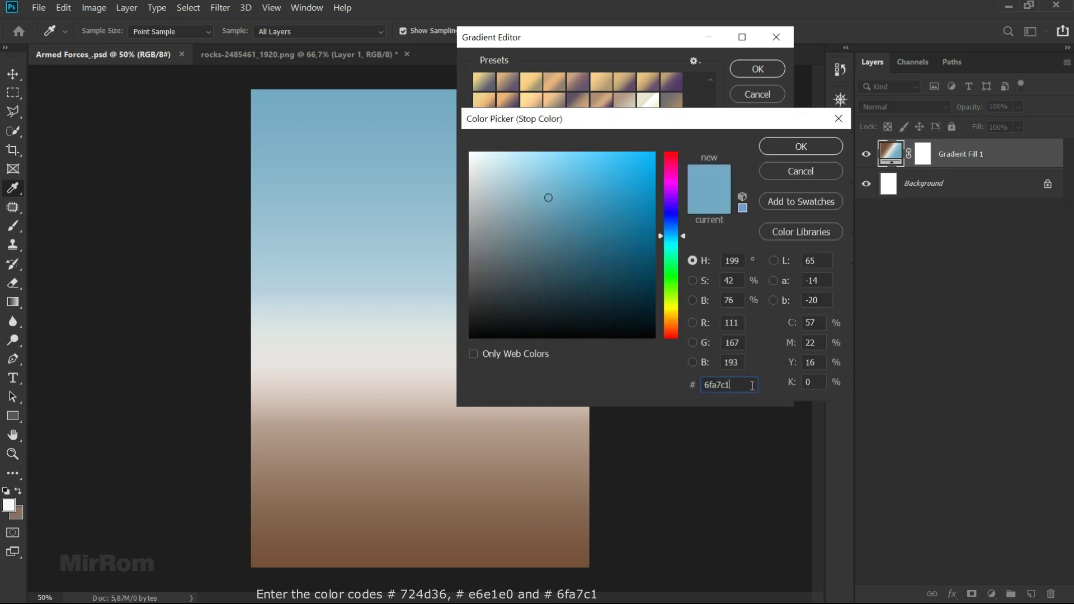
{"action": "left_click", "coordinate": [790, 150]}
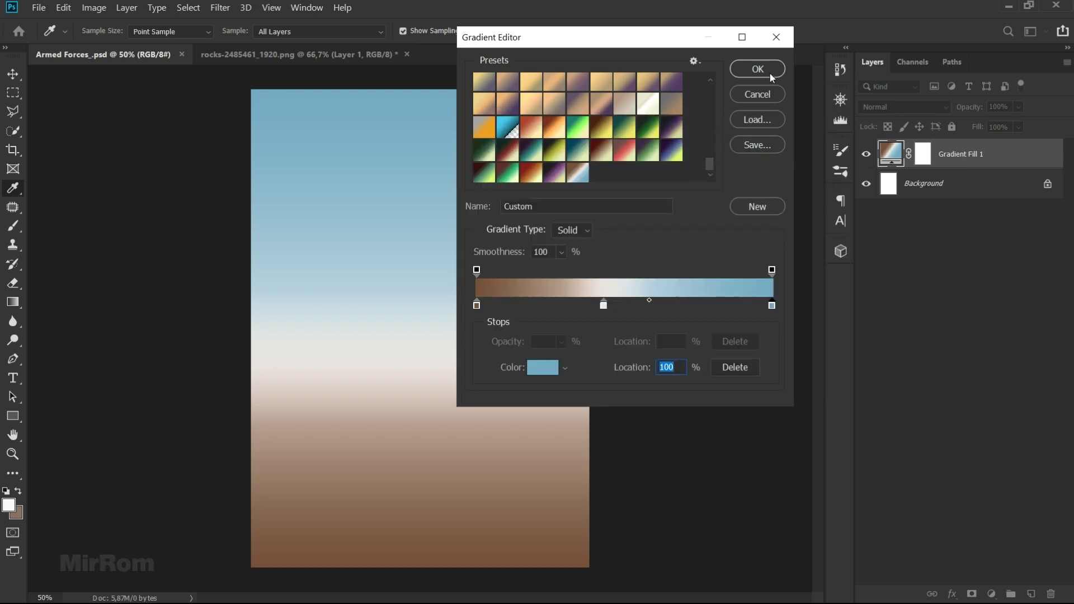
{"action": "left_click", "coordinate": [770, 75]}
{"action": "left_click", "coordinate": [748, 184]}
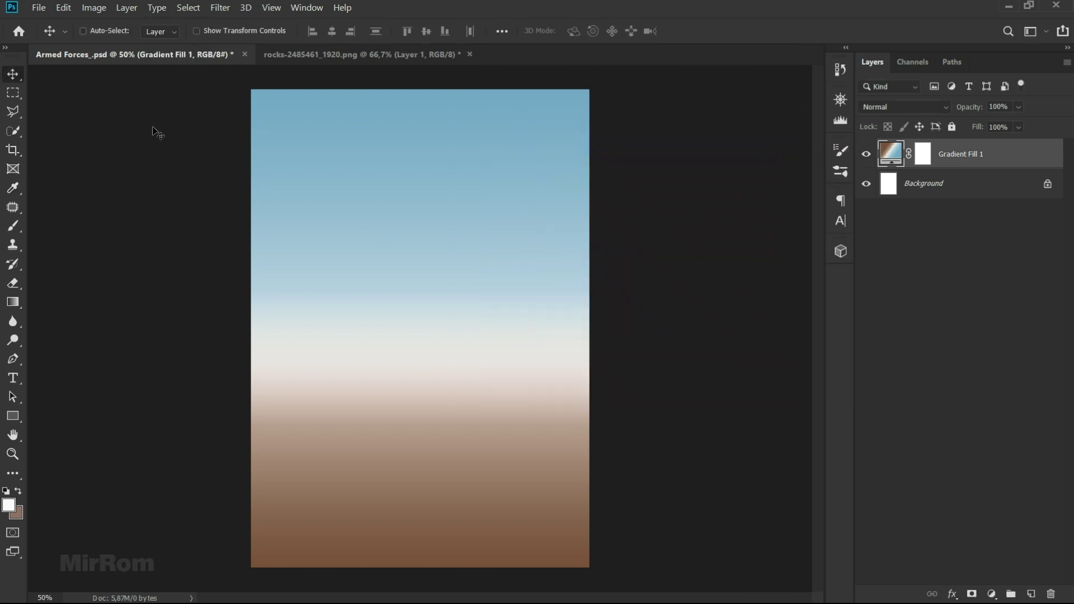
- Open the white-clouds photo and drag it into the Armed Forces document as Layer 1
{"action": "left_click", "coordinate": [42, 11]}
{"action": "left_click", "coordinate": [60, 36]}
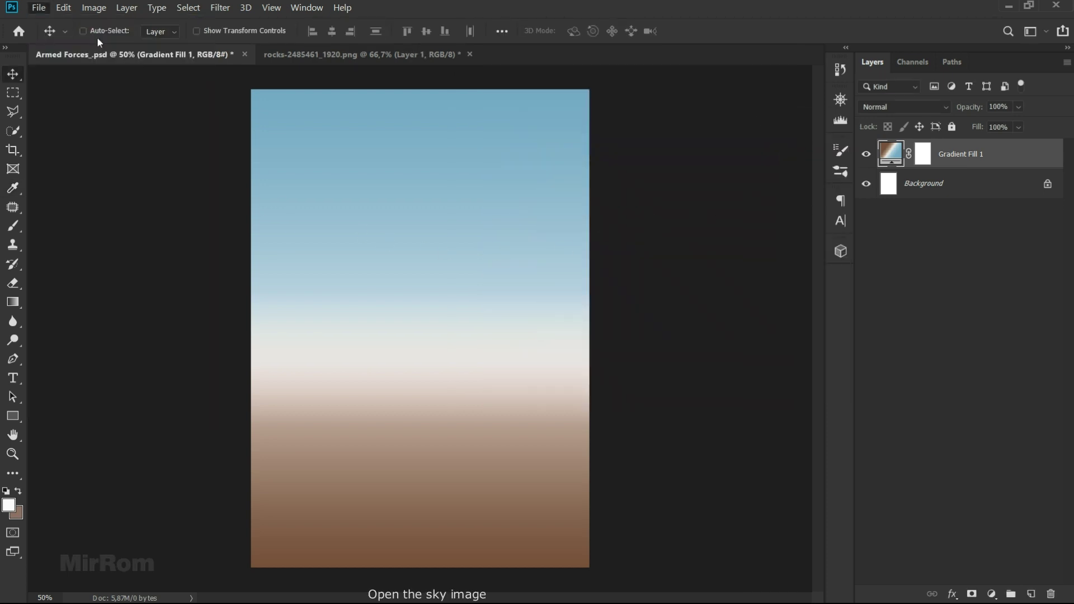
{"action": "left_click", "coordinate": [435, 261]}
{"action": "double_click", "coordinate": [454, 261]}
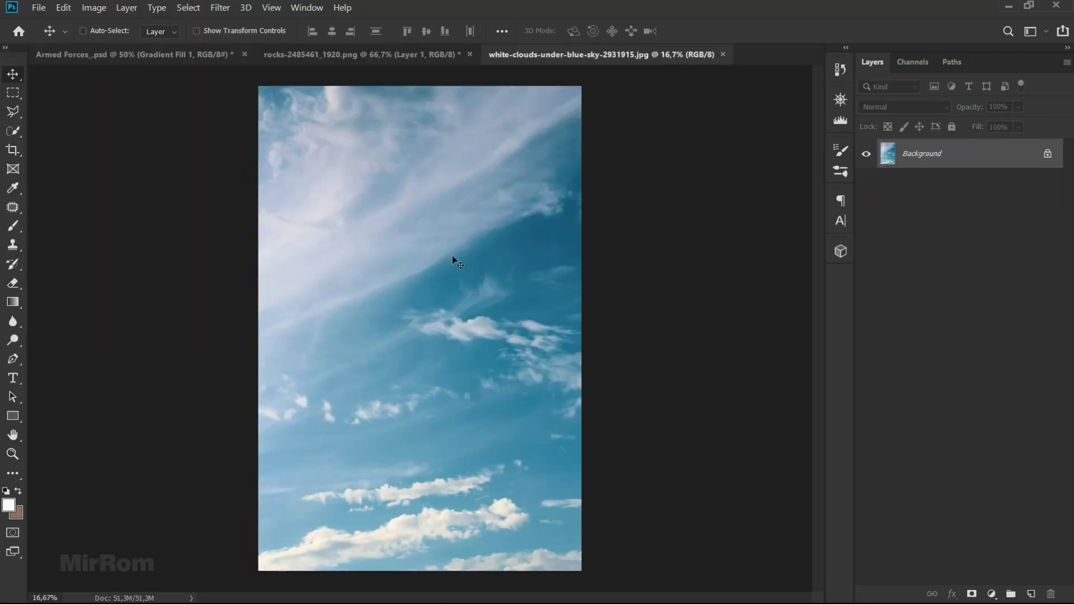
{"action": "left_click_drag", "start_coordinate": [443, 253], "coordinate": [356, 146]}
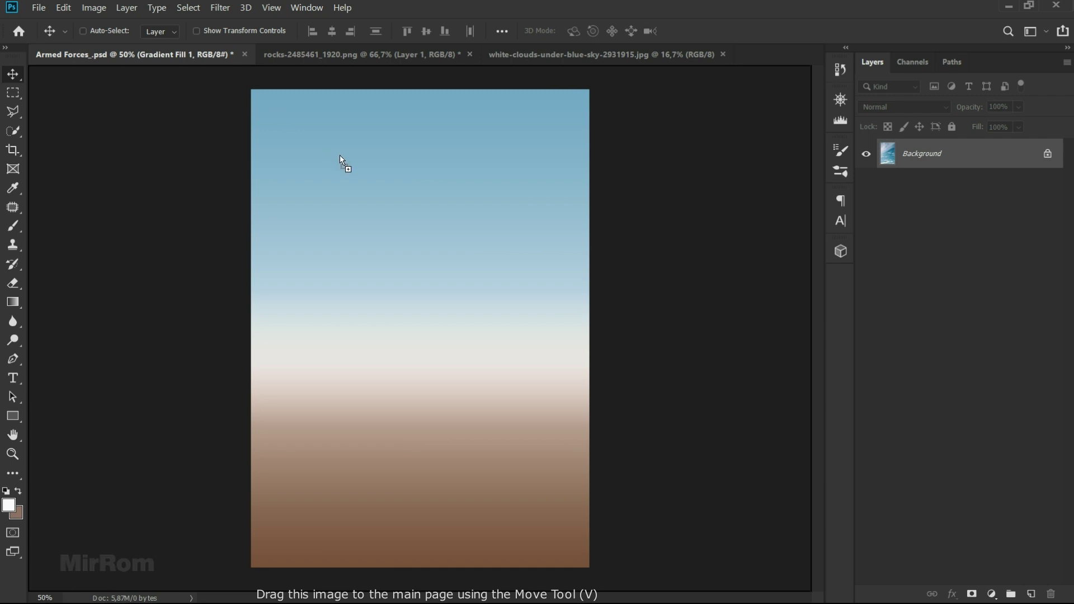
{"action": "left_click", "coordinate": [697, 54]}
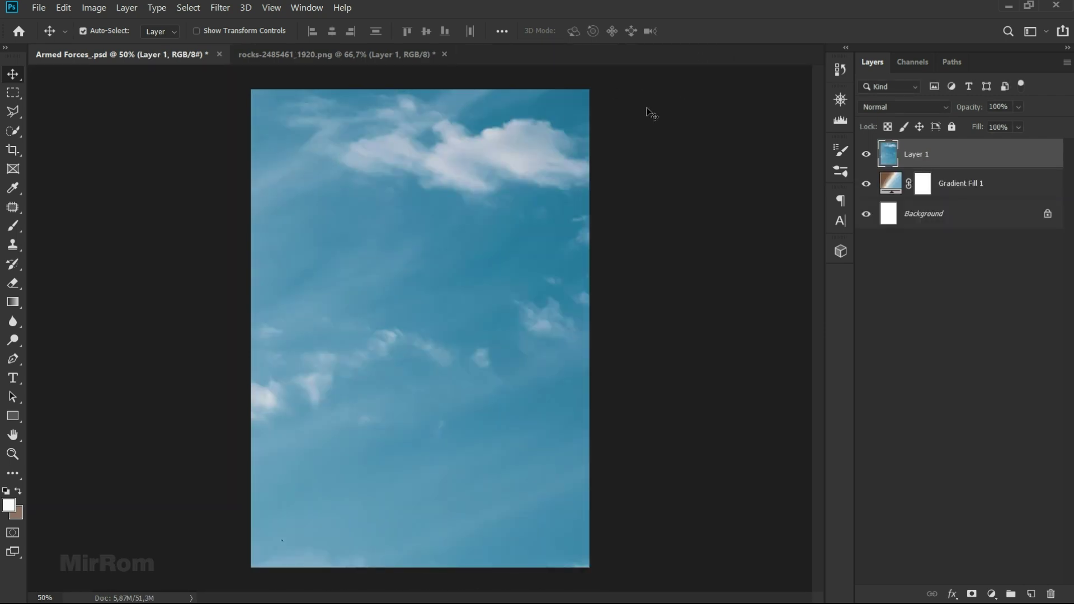
- Shrink the clouds layer to about half size and move it up the page
{"action": "key", "text": "ctrl+minus"}
{"action": "key", "text": "ctrl+minus"}
{"action": "key", "text": "ctrl+minus"}
{"action": "key", "text": "ctrl+t"}
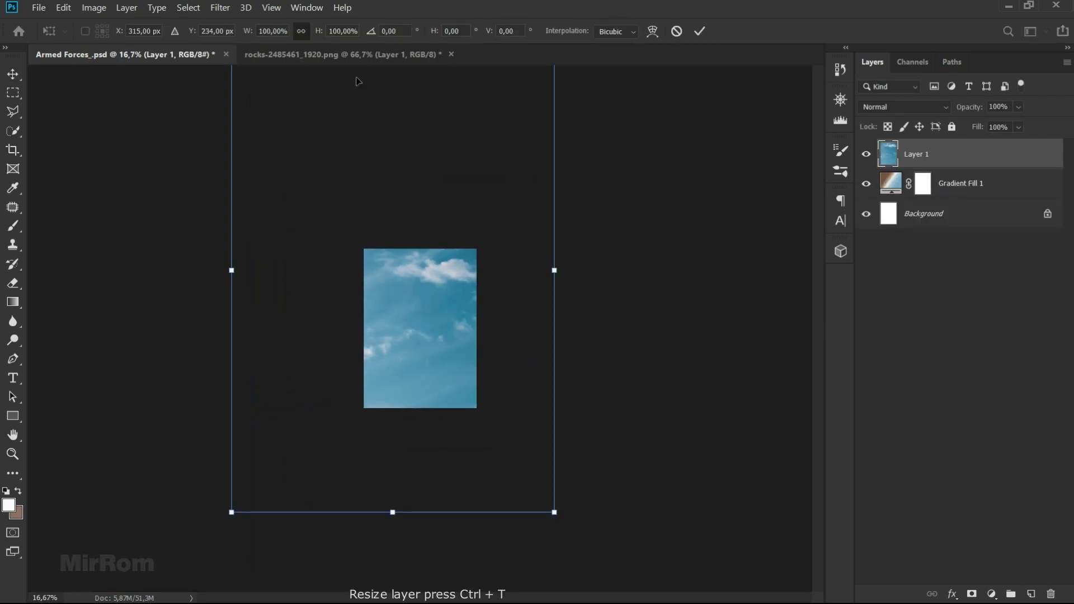
{"action": "left_click_drag", "start_coordinate": [252, 35], "coordinate": [224, 35]}
{"action": "left_click_drag", "start_coordinate": [442, 196], "coordinate": [470, 197]}
{"action": "key", "text": "Return"}
{"action": "mouse_move", "coordinate": [456, 287]}
{"action": "left_mouse_down"}
{"action": "mouse_move", "coordinate": [452, 257]}
{"action": "mouse_move", "coordinate": [460, 298]}
{"action": "left_mouse_up"}
{"action": "left_click", "coordinate": [451, 273], "text": "ctrl"}
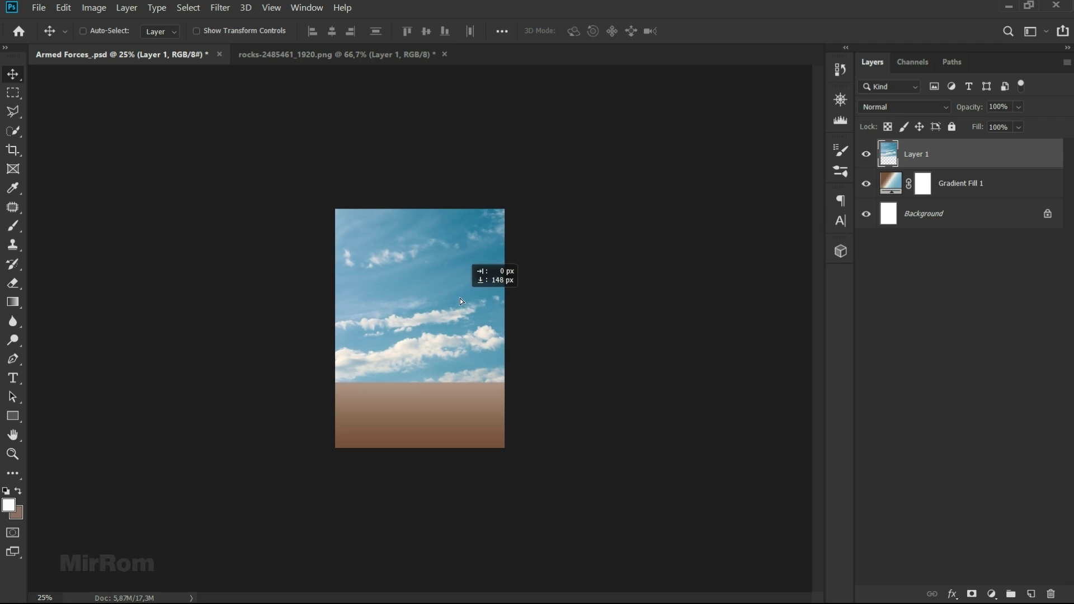
- Refine the clouds layer's size so it fits above the brown ground
{"action": "key", "text": "ctrl+t"}
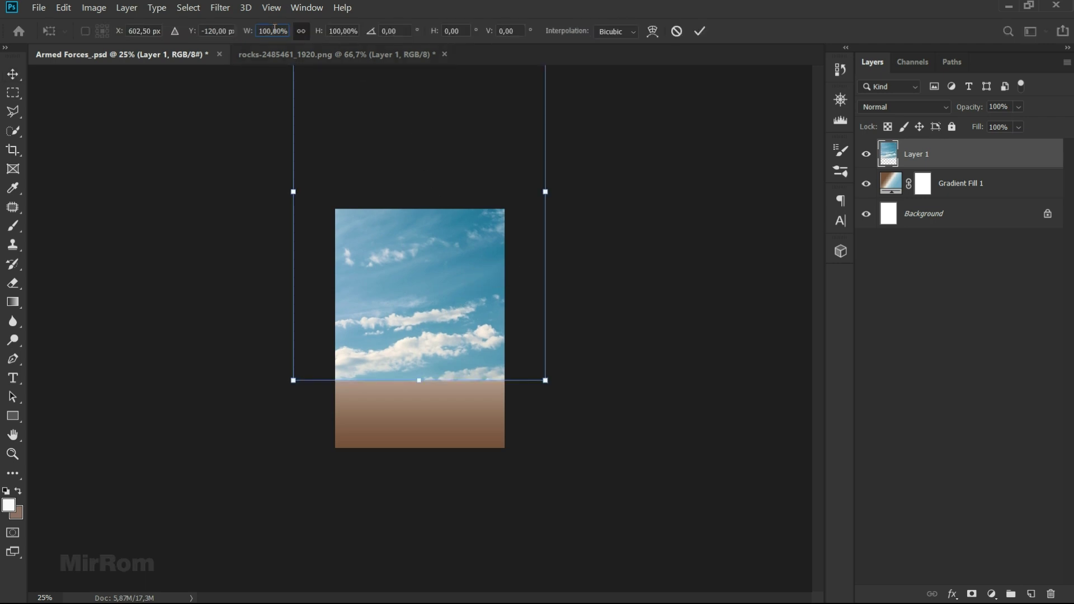
{"action": "left_click", "coordinate": [274, 30]}
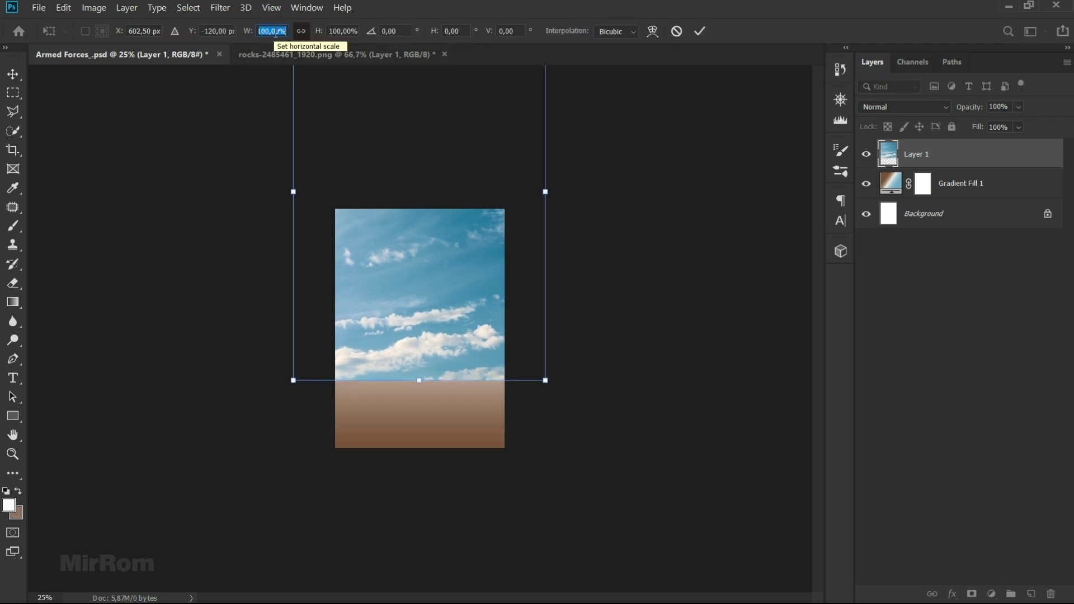
{"action": "key", "text": "Return"}
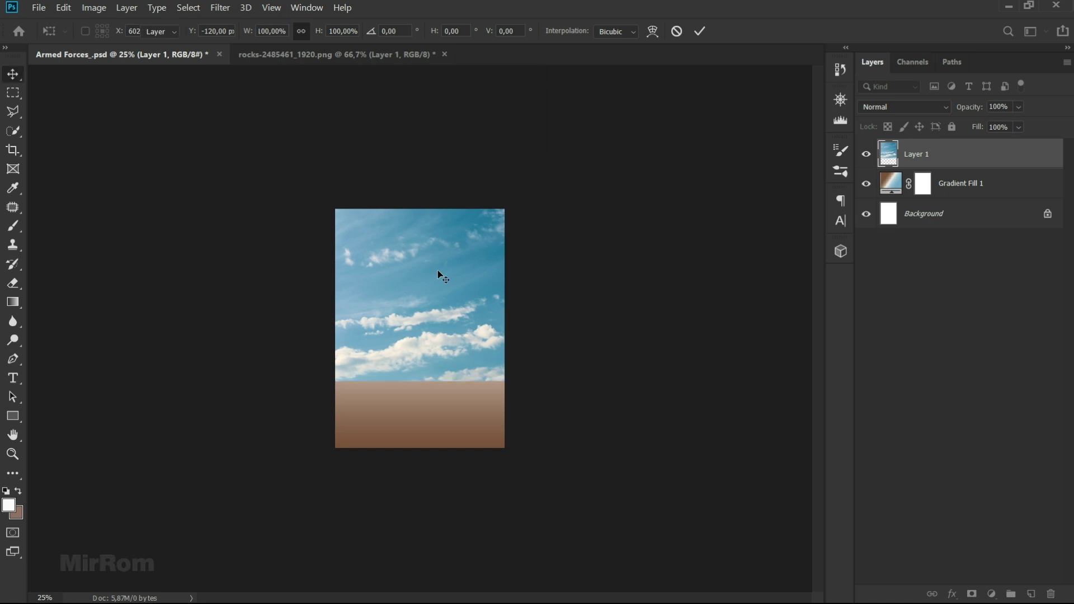
{"action": "key", "text": "ctrl+t"}
{"action": "left_click_drag", "start_coordinate": [433, 383], "coordinate": [432, 369]}
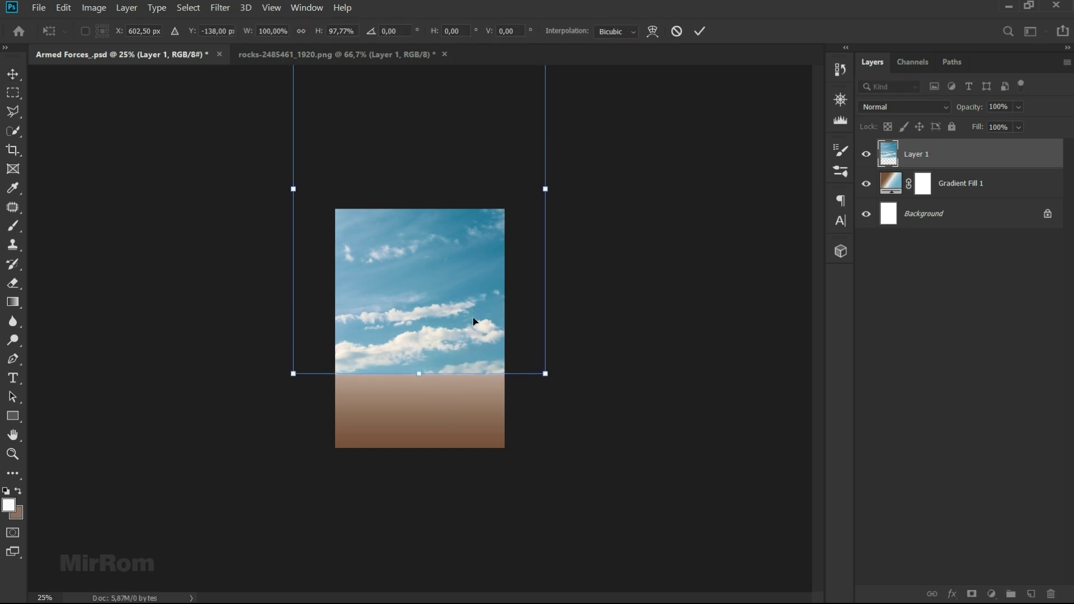
{"action": "left_click_drag", "start_coordinate": [545, 372], "coordinate": [498, 328]}
{"action": "key", "text": "Return"}
{"action": "key", "text": "ctrl+plus"}
{"action": "key", "text": "ctrl+plus"}
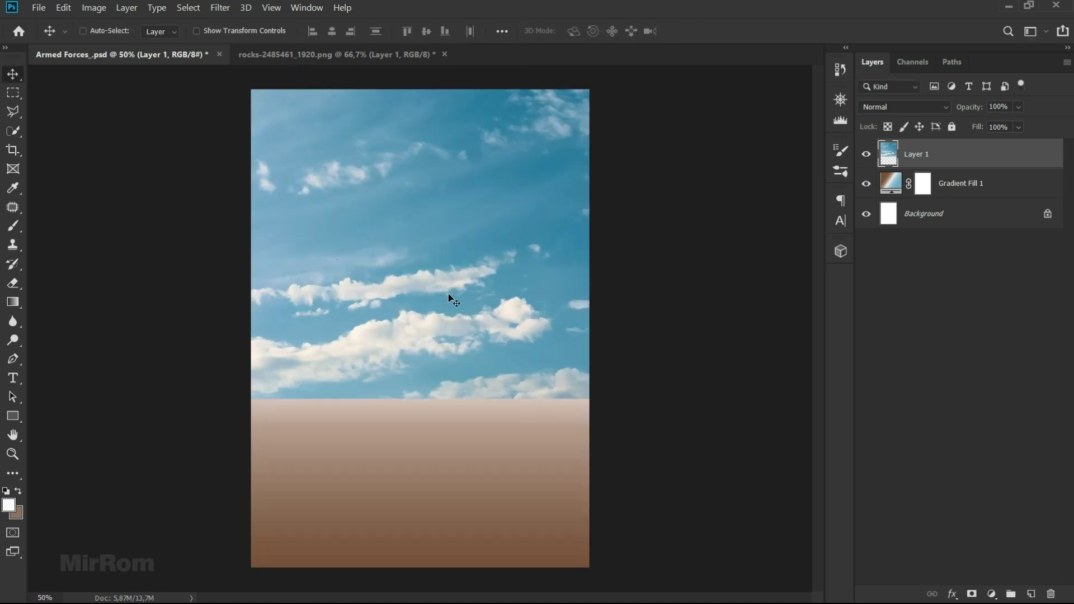
{"action": "key", "text": "ctrl+t"}
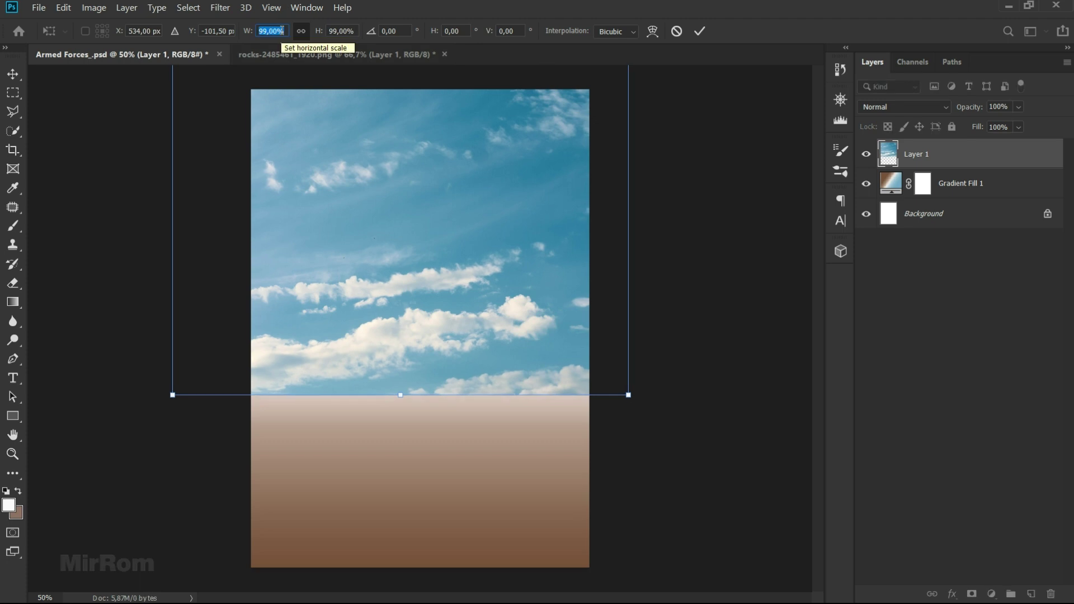
{"action": "key", "text": "Return"}
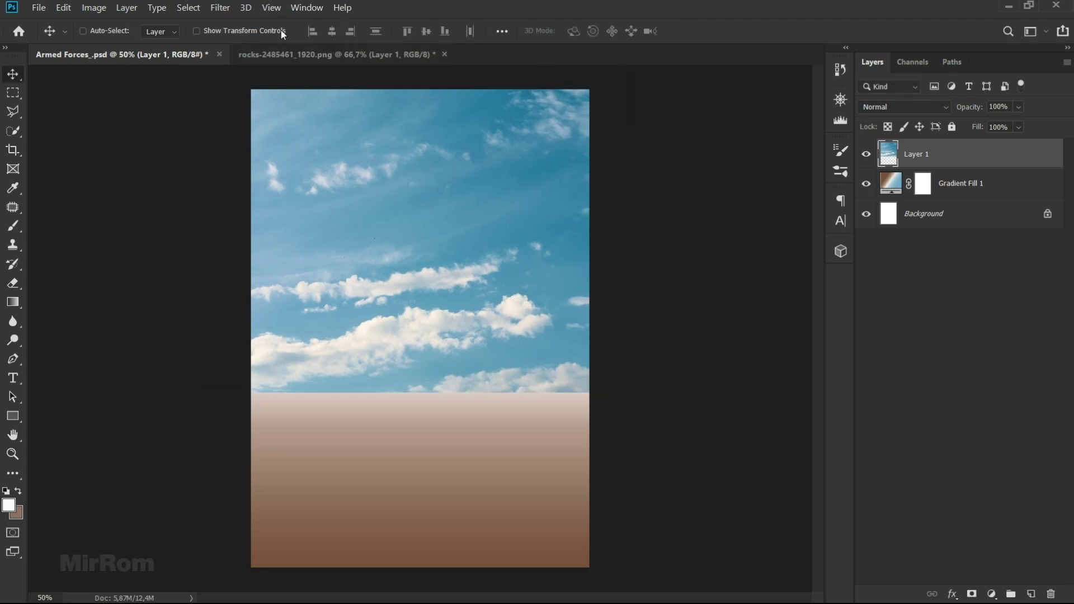
{"action": "left_click", "coordinate": [127, 7]}
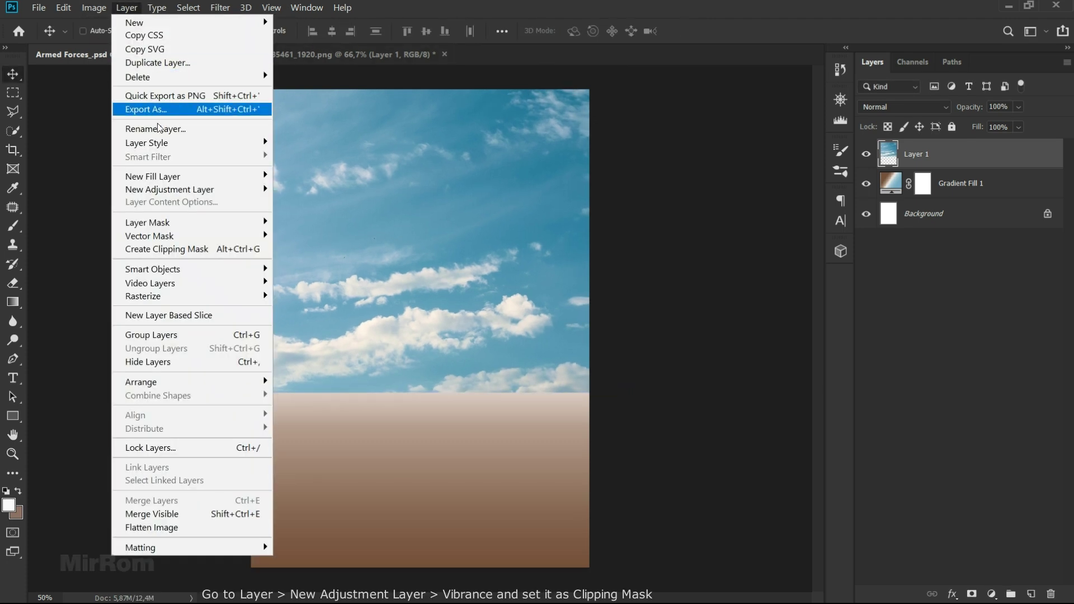
- Add a Vibrance adjustment clipped to the sky: Vibrance -25, Saturation +52
{"action": "left_click", "coordinate": [336, 247]}
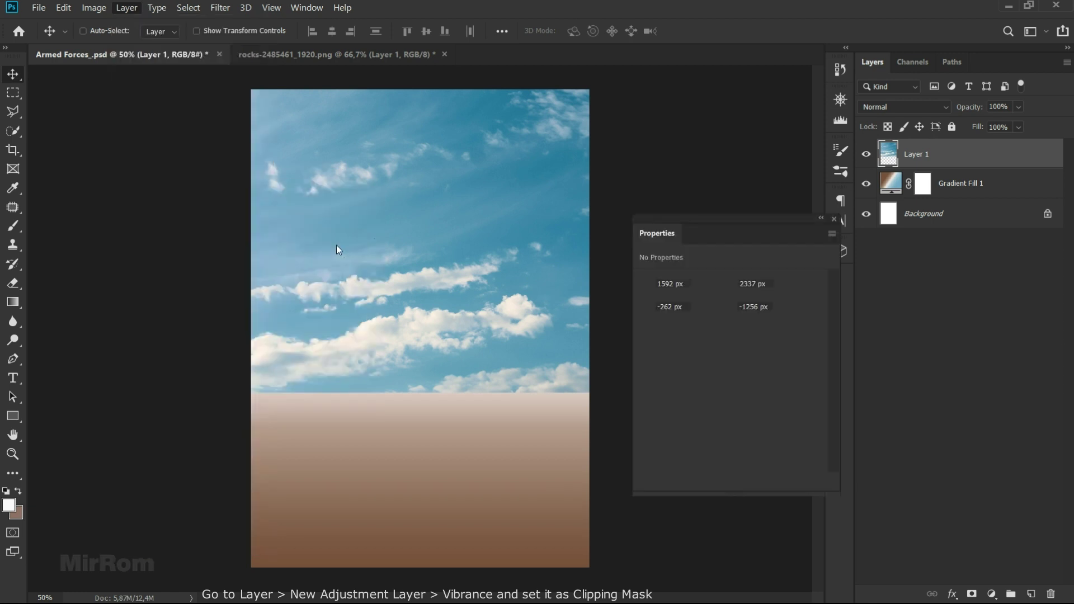
{"action": "left_click", "coordinate": [313, 140]}
{"action": "left_click", "coordinate": [538, 119]}
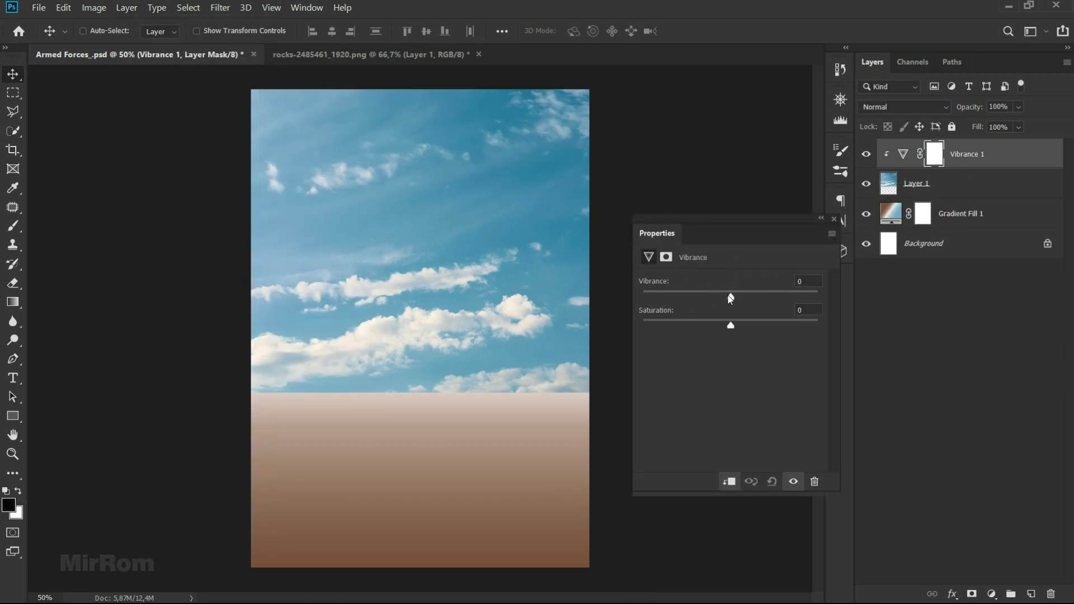
{"action": "mouse_move", "coordinate": [731, 298]}
{"action": "left_mouse_down"}
{"action": "mouse_move", "coordinate": [712, 298]}
{"action": "mouse_move", "coordinate": [748, 326]}
{"action": "mouse_move", "coordinate": [779, 331]}
{"action": "left_mouse_up"}
{"action": "left_click", "coordinate": [834, 220]}
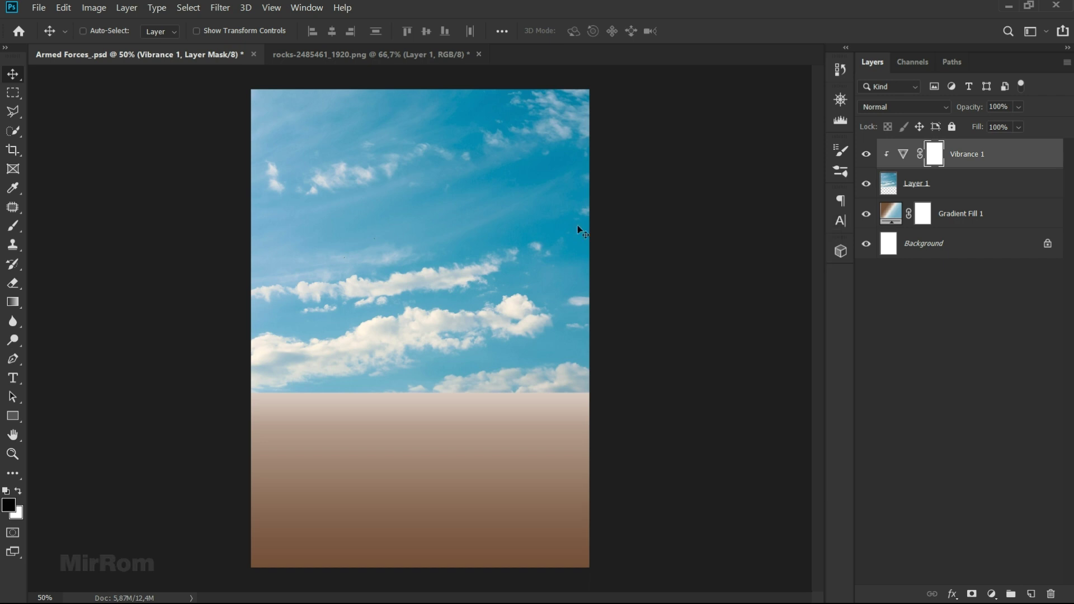
- Add a clipped Levels adjustment darkening the sky's midtones to 0,54
{"action": "left_click", "coordinate": [126, 8]}
{"action": "mouse_move", "coordinate": [170, 190]}
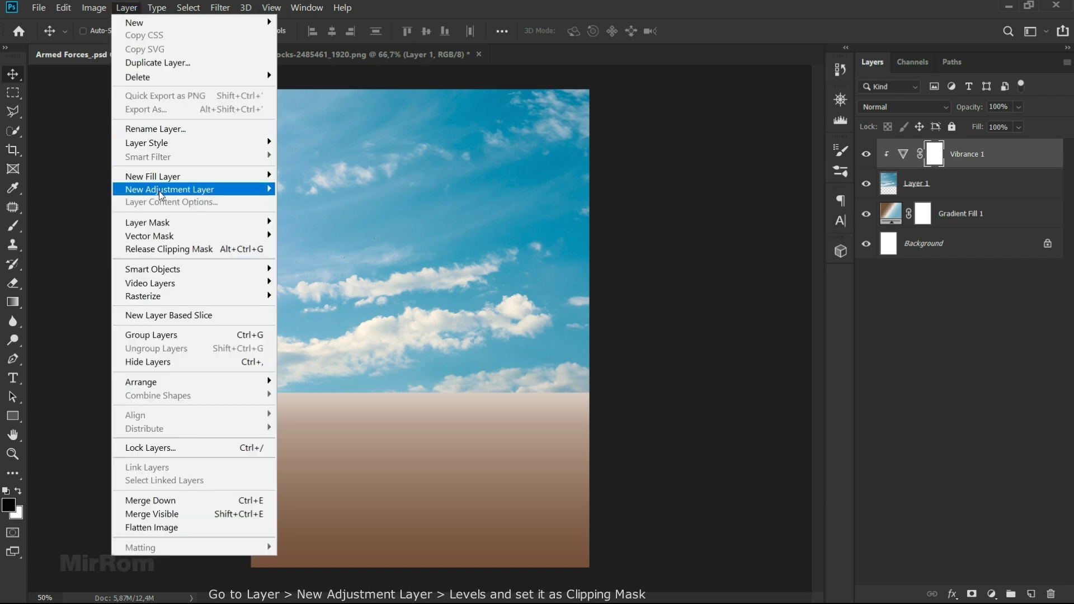
{"action": "left_click", "coordinate": [327, 208]}
{"action": "left_click", "coordinate": [348, 141]}
{"action": "left_click", "coordinate": [537, 121]}
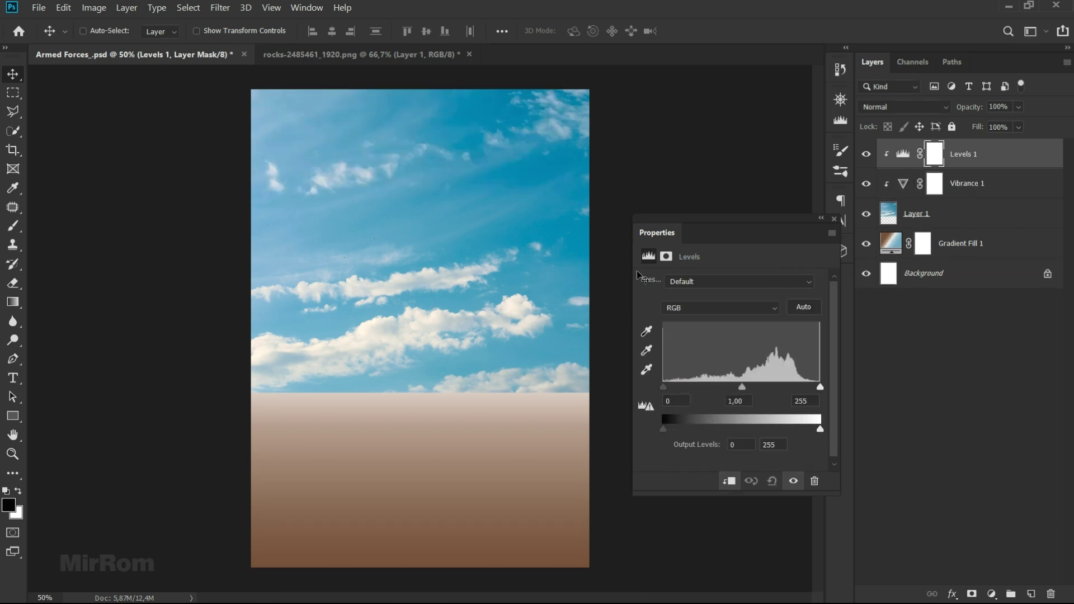
{"action": "left_click_drag", "start_coordinate": [743, 387], "coordinate": [770, 387]}
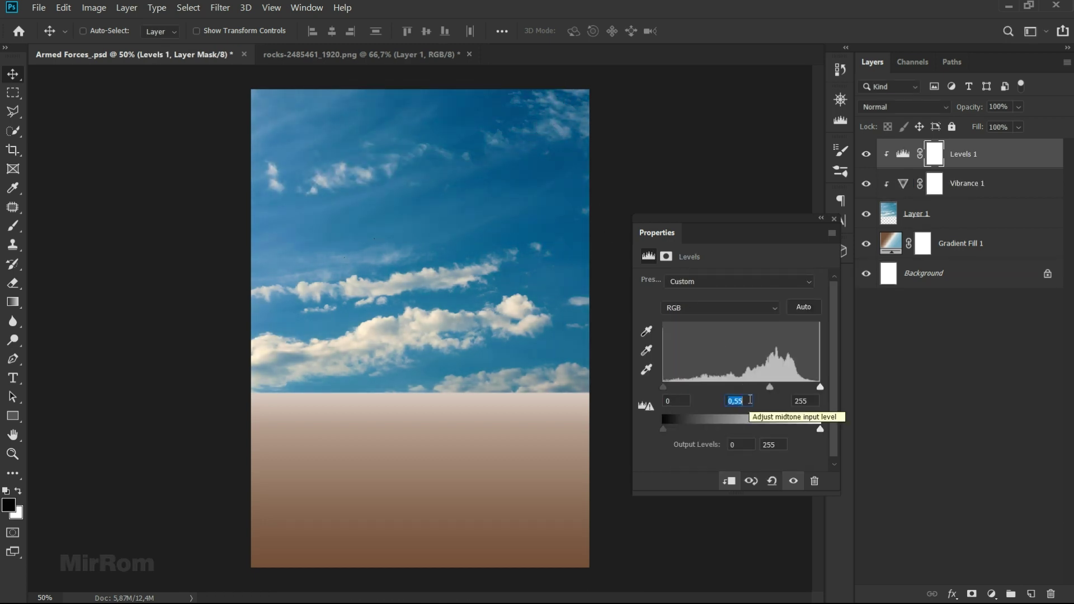
{"action": "key", "text": "Down"}
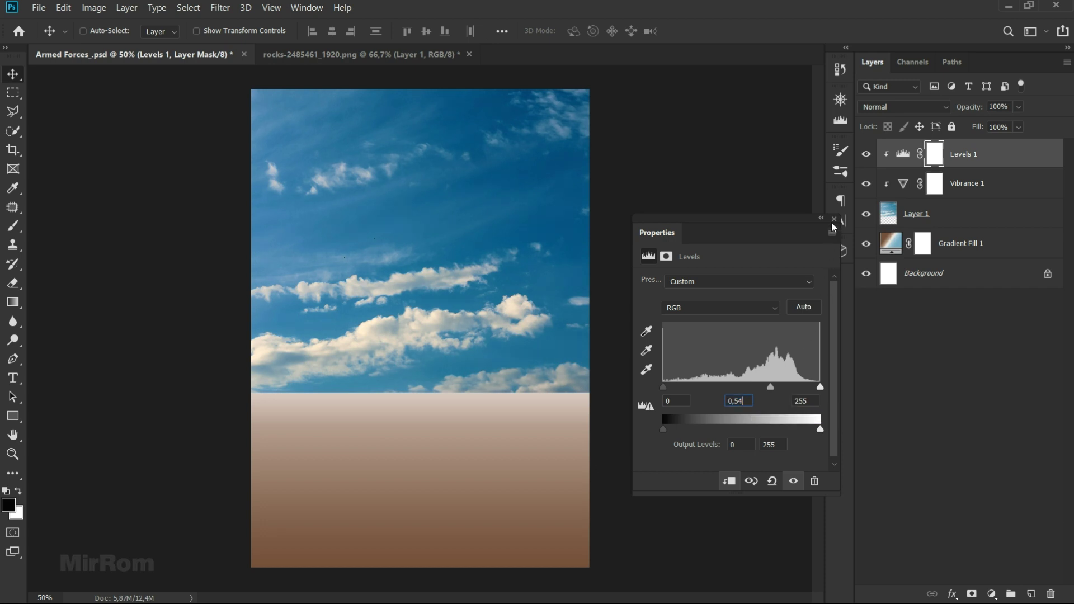
{"action": "left_click", "coordinate": [833, 222]}
{"action": "left_click", "coordinate": [929, 218]}
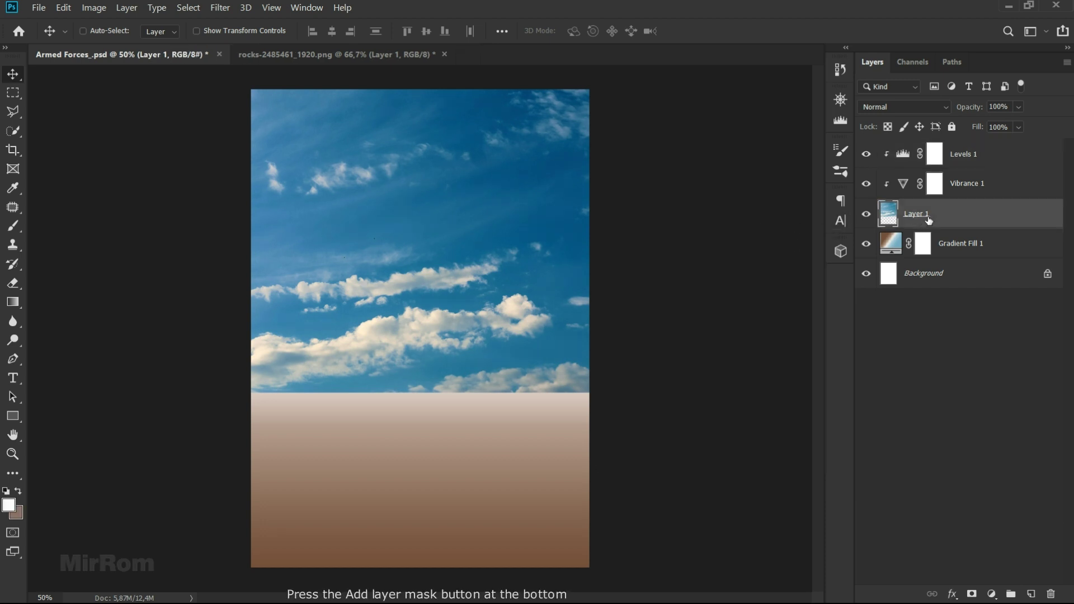
- Add a mask to the sky photo and drag a vertical black-to-white gradient to fade its bottom
{"action": "left_click", "coordinate": [972, 595]}
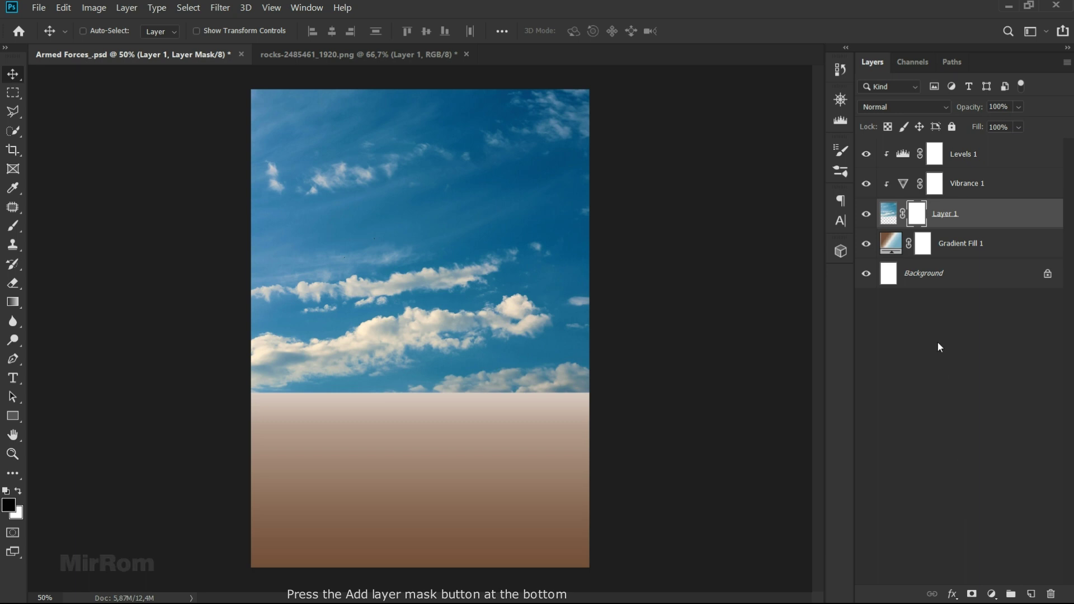
{"action": "left_click", "coordinate": [14, 311]}
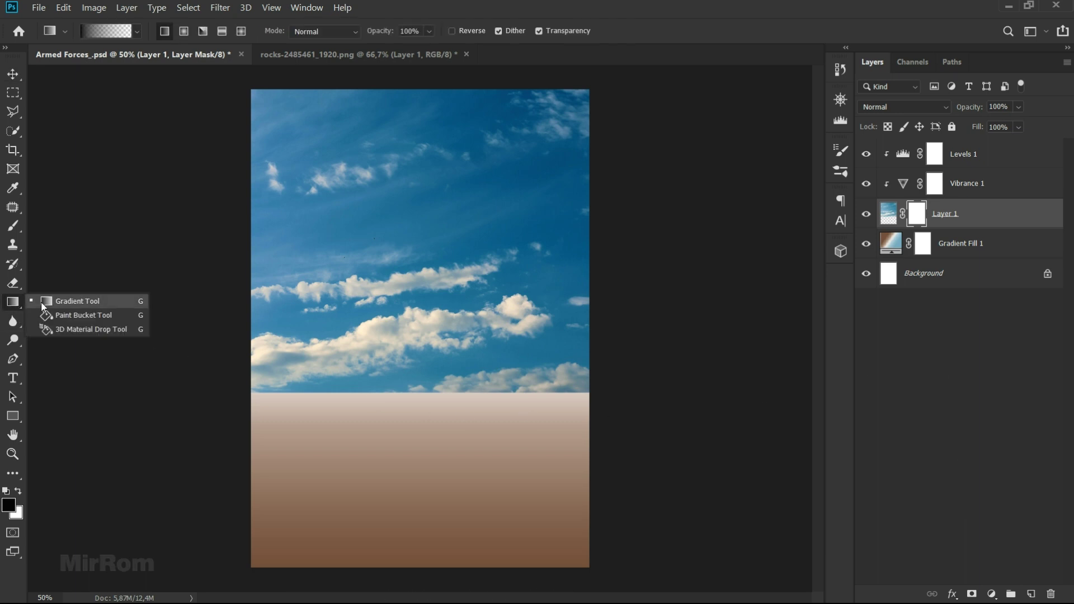
{"action": "left_click", "coordinate": [89, 300]}
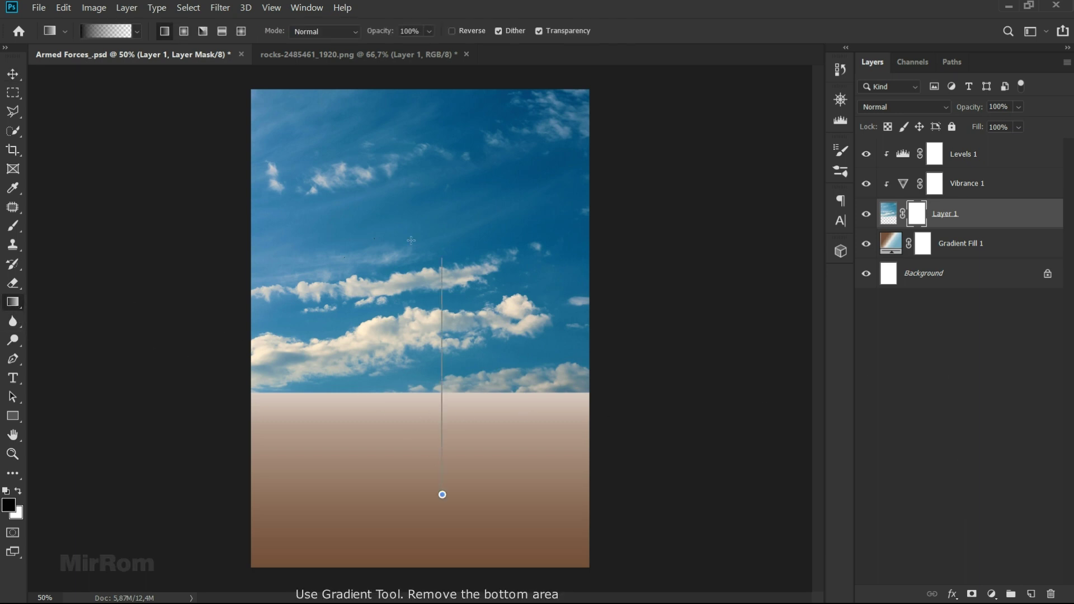
{"action": "left_click_drag", "start_coordinate": [443, 492], "coordinate": [443, 190]}
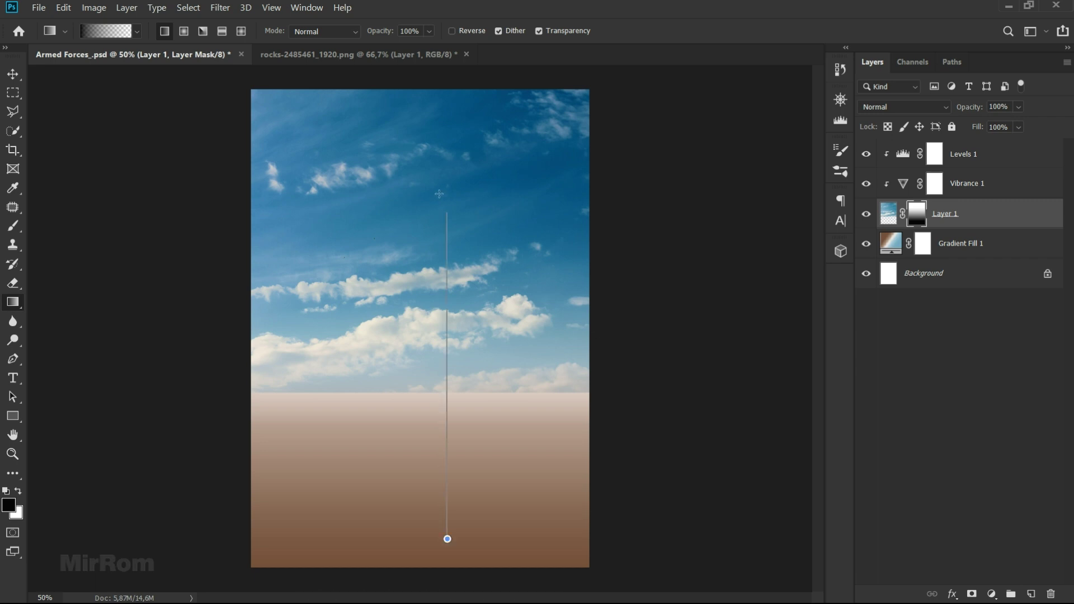
{"action": "left_click_drag", "start_coordinate": [444, 468], "coordinate": [438, 164]}
{"action": "left_click_drag", "start_coordinate": [451, 484], "coordinate": [451, 323]}
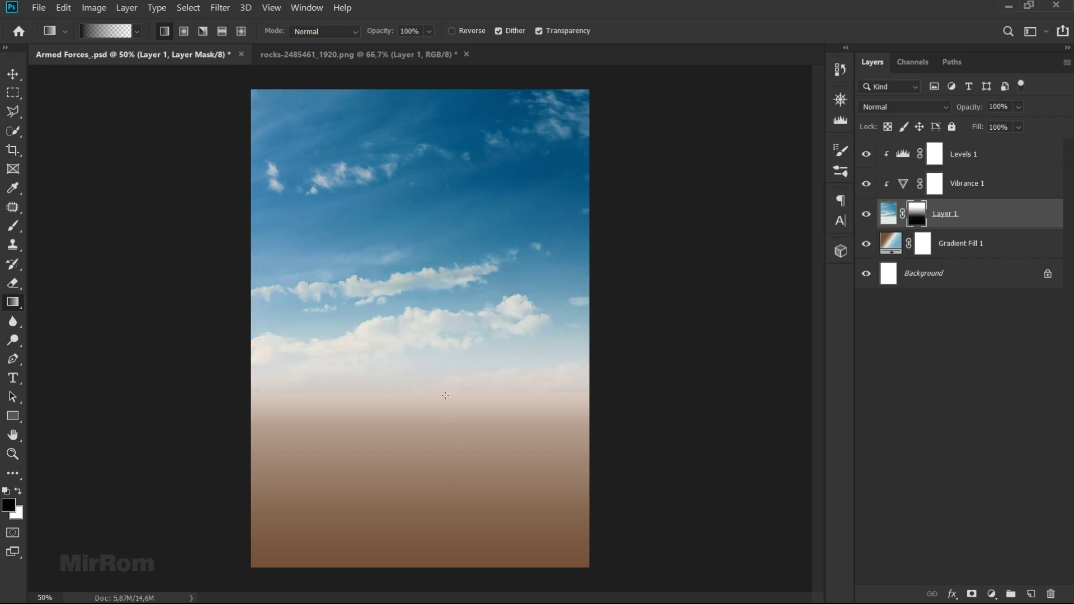
{"action": "left_click_drag", "start_coordinate": [434, 438], "coordinate": [433, 239]}
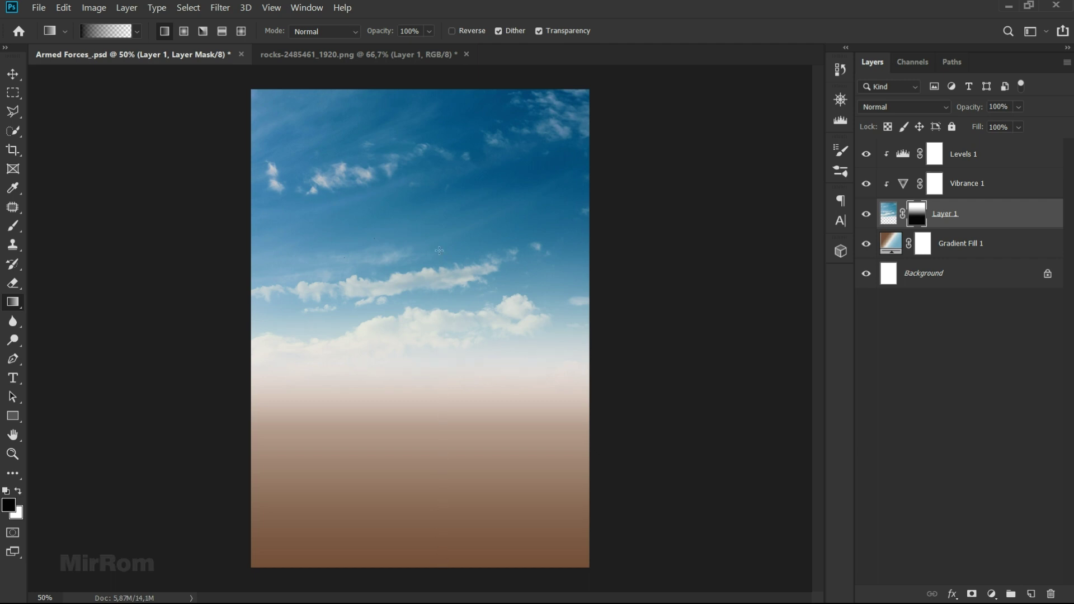
{"action": "left_click_drag", "start_coordinate": [446, 349], "coordinate": [439, 138]}
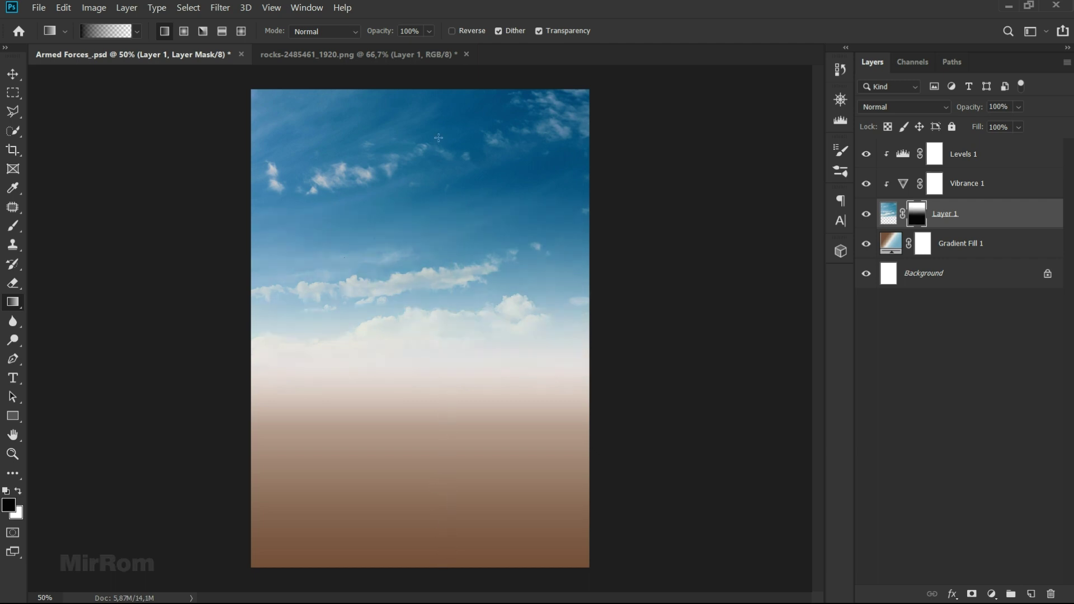
- Show rulers along the canvas edges
{"action": "key", "text": "v"}
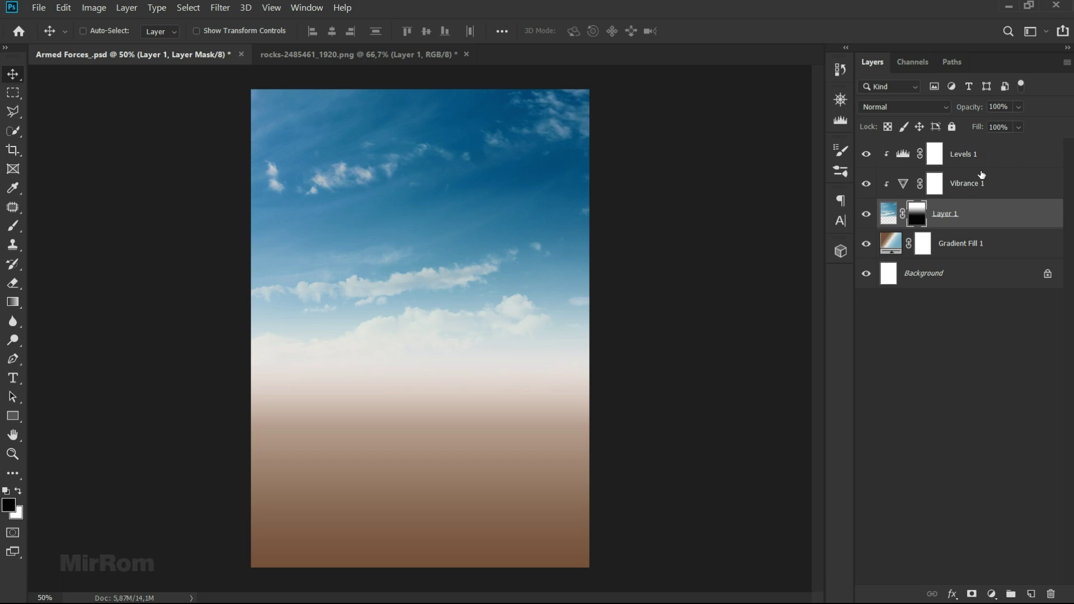
{"action": "left_click", "coordinate": [980, 160]}
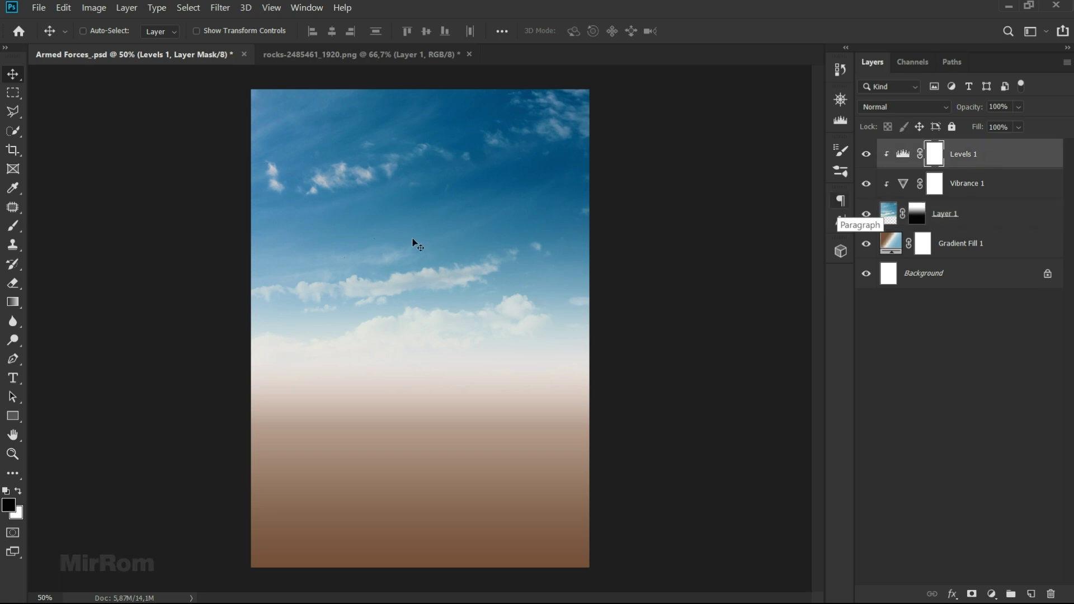
{"action": "left_click", "coordinate": [275, 11]}
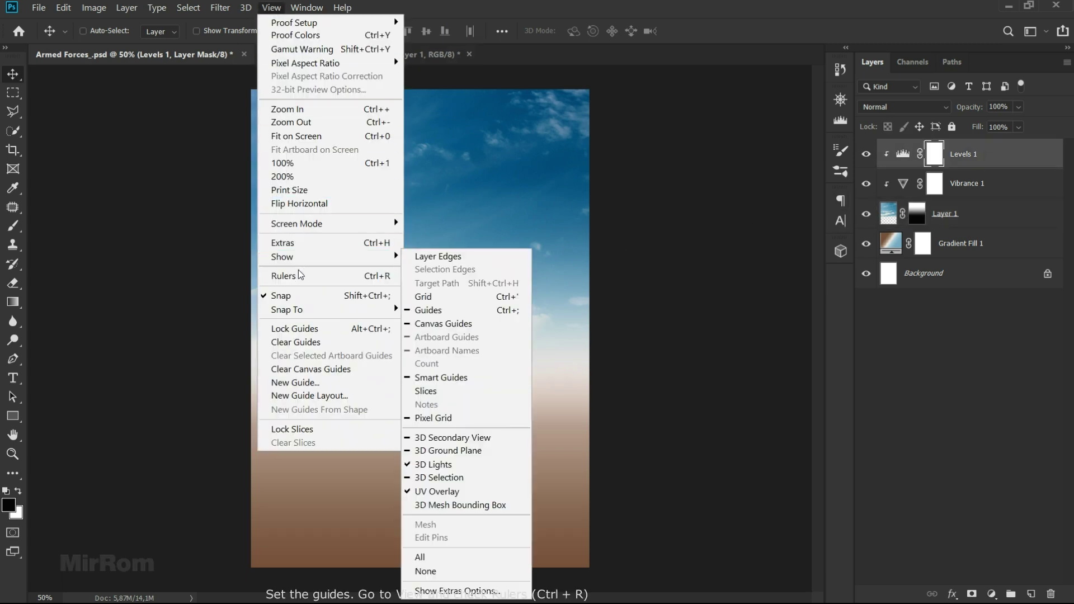
{"action": "left_click", "coordinate": [347, 283]}
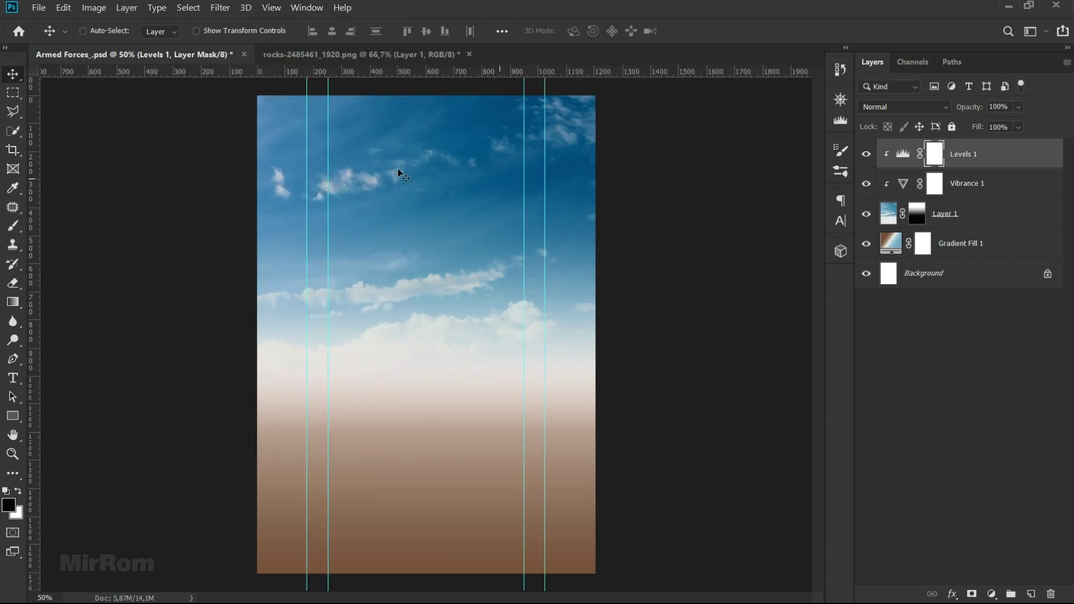
- Add a vertical guide at 176,9 px
{"action": "left_click", "coordinate": [272, 8]}
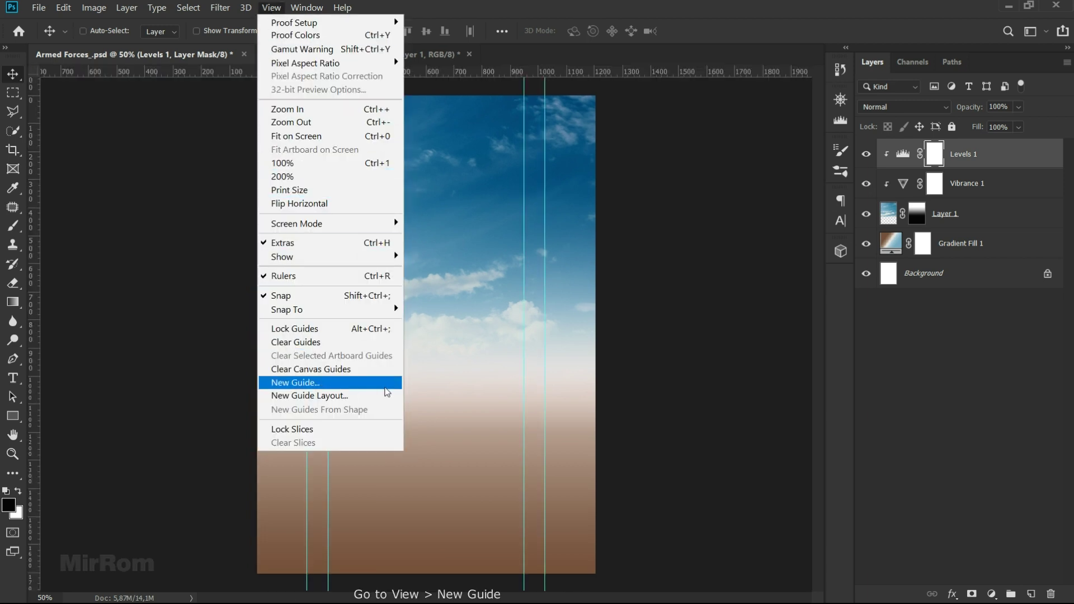
{"action": "left_click", "coordinate": [386, 386]}
{"action": "type", "text": "17"}
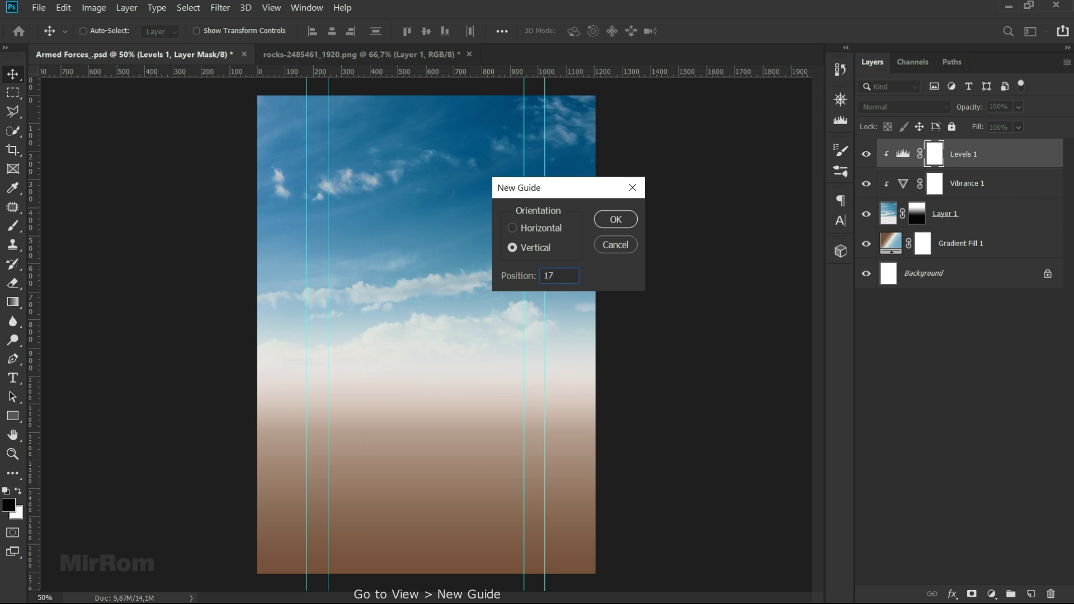
{"action": "type", "text": "6,9px"}
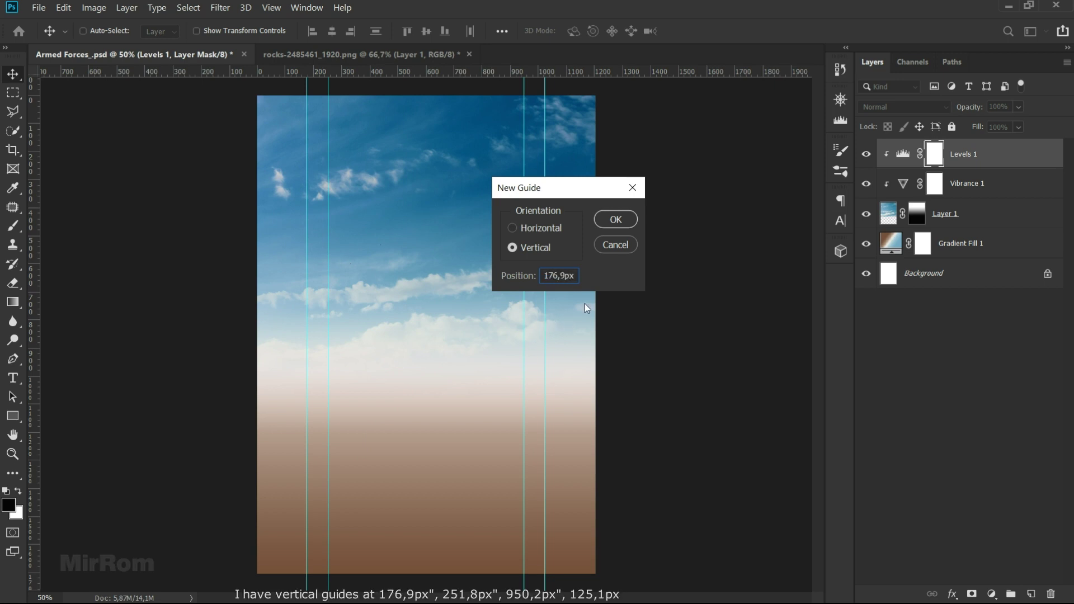
{"action": "left_click", "coordinate": [616, 219]}
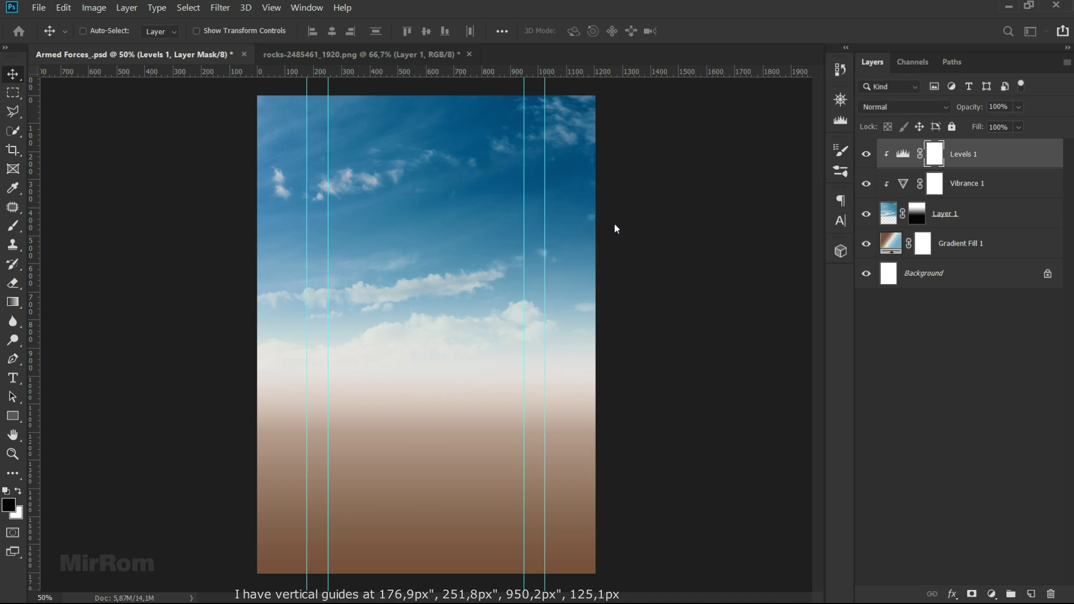
{"action": "left_click", "coordinate": [18, 418]}
{"action": "left_click", "coordinate": [73, 415]}
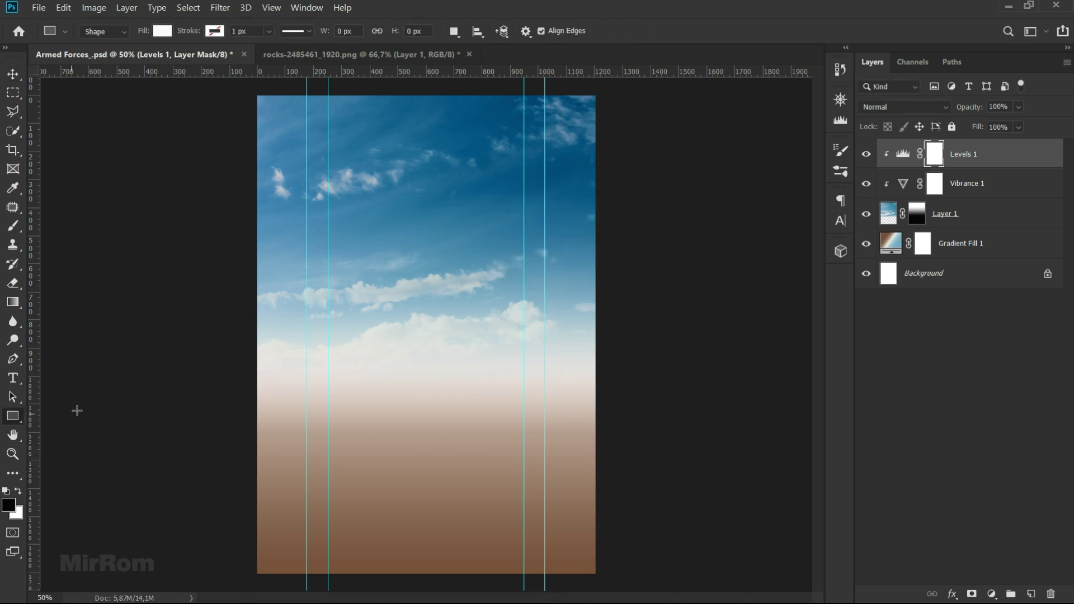
- Draw a white Rectangle 1 shape layer between the inner guides
{"action": "left_click", "coordinate": [120, 32]}
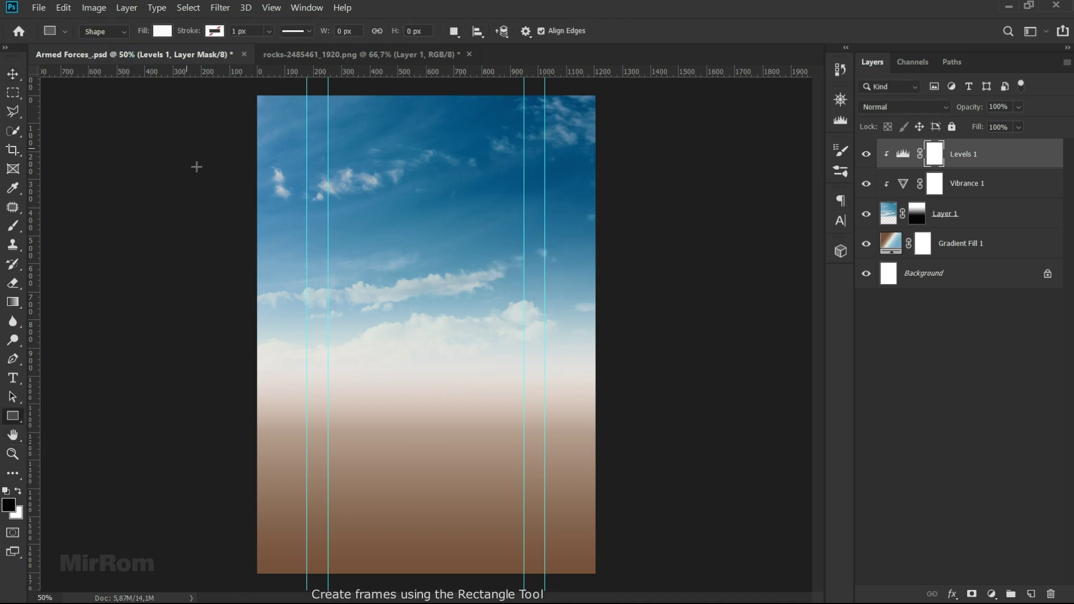
{"action": "left_click_drag", "start_coordinate": [331, 197], "coordinate": [521, 435]}
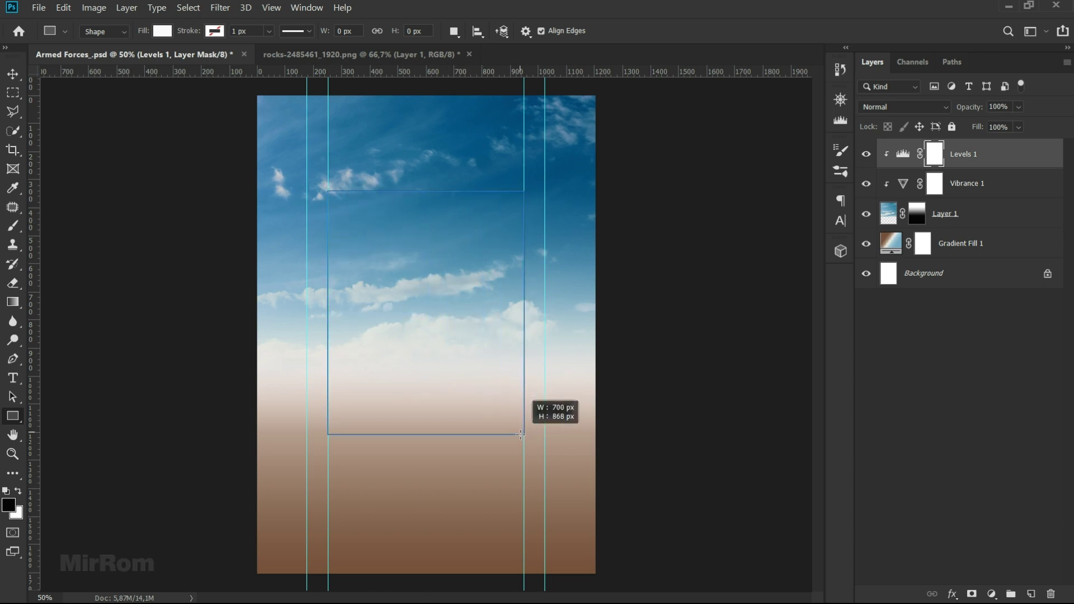
{"action": "left_click_drag", "start_coordinate": [521, 435], "coordinate": [521, 435]}
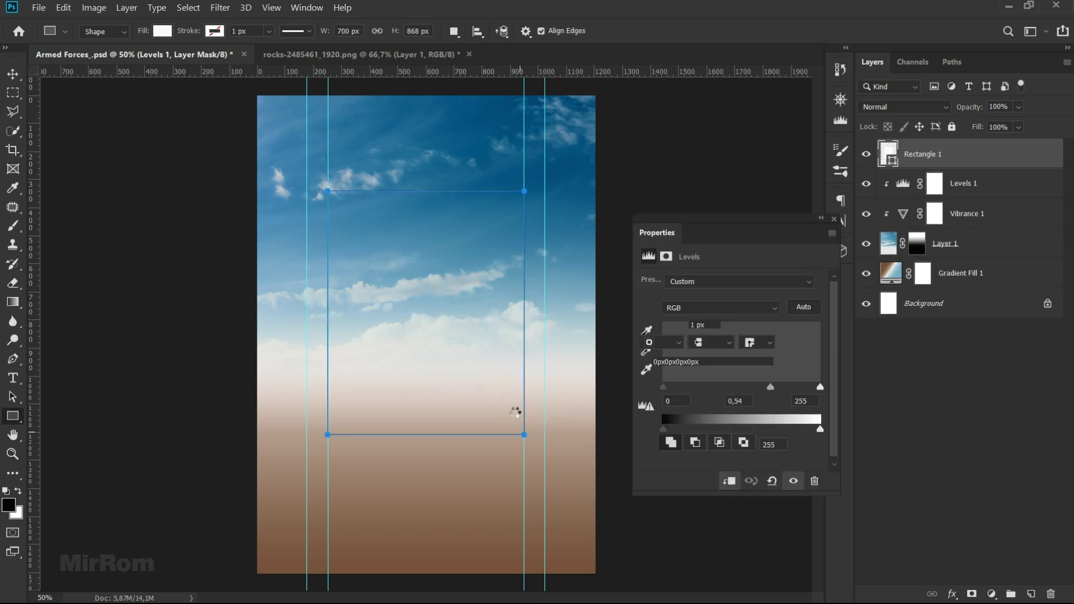
{"action": "left_click", "coordinate": [833, 219]}
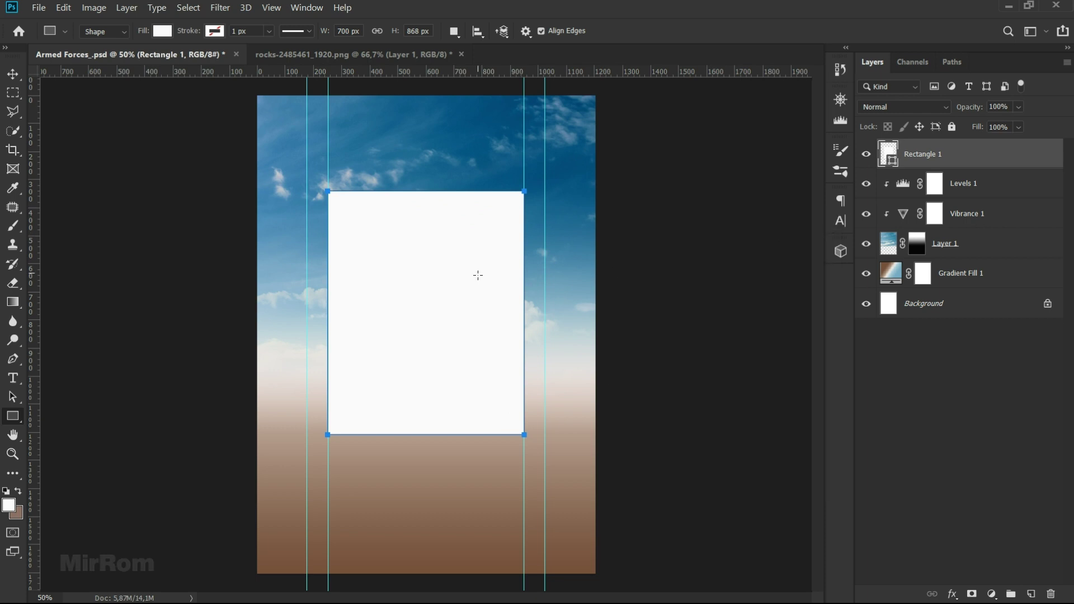
- Nudge the rectangle up slightly with the arrow keys
{"action": "key", "text": "b"}
{"action": "key", "text": "v"}
{"action": "key", "text": "Up"}
{"action": "key", "text": "Up"}
{"action": "key", "text": "Up"}
{"action": "key", "text": "Down"}
{"action": "key", "text": "Down"}
{"action": "key", "text": "Down"}
{"action": "key", "text": "Up"}
{"action": "key", "text": "Up"}
{"action": "key", "text": "Up"}
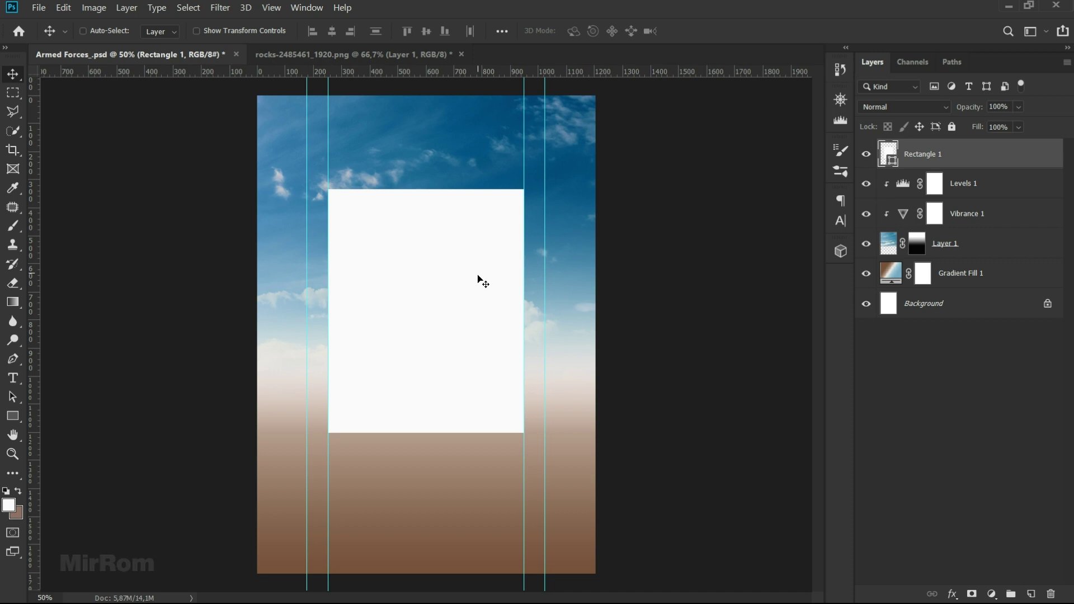
- Change the rectangle's fill to dark brown #453423
{"action": "double_click", "coordinate": [893, 159]}
{"action": "type", "text": "453423"}
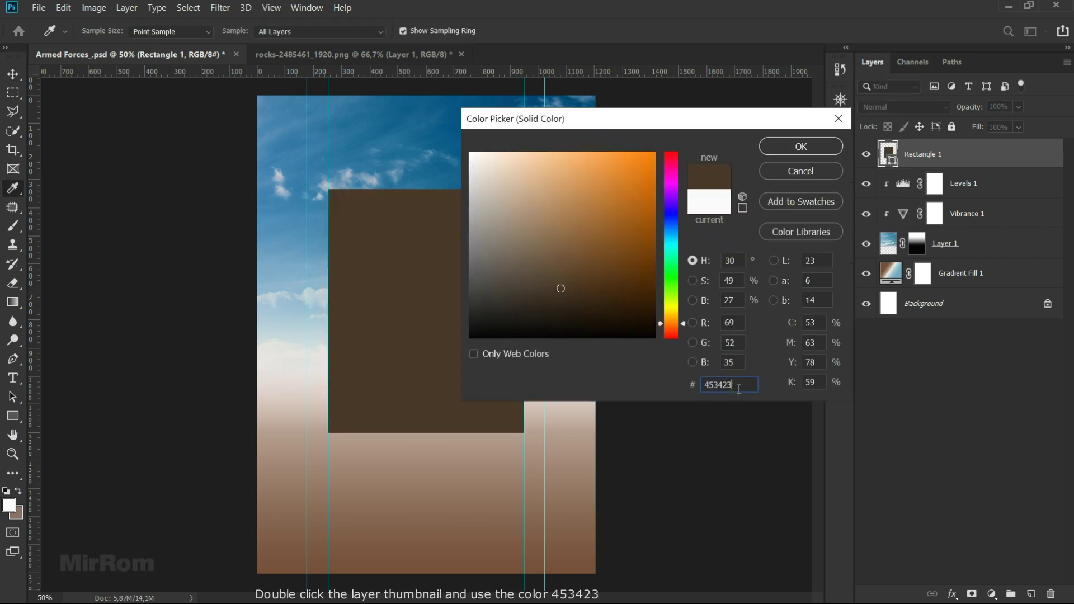
{"action": "left_click", "coordinate": [773, 148]}
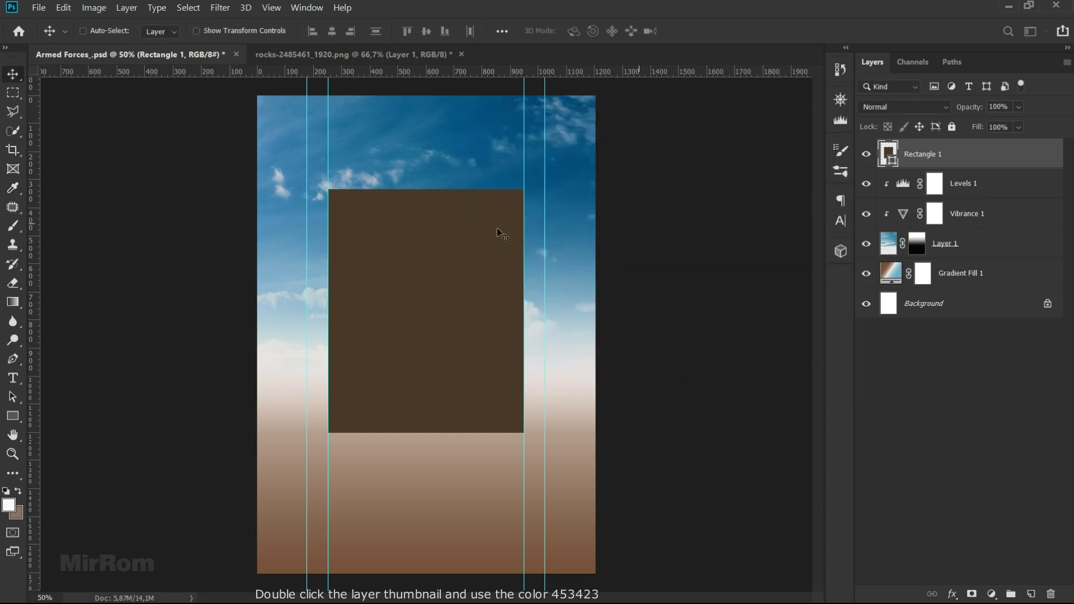
{"action": "left_click", "coordinate": [893, 161], "text": "ctrl"}
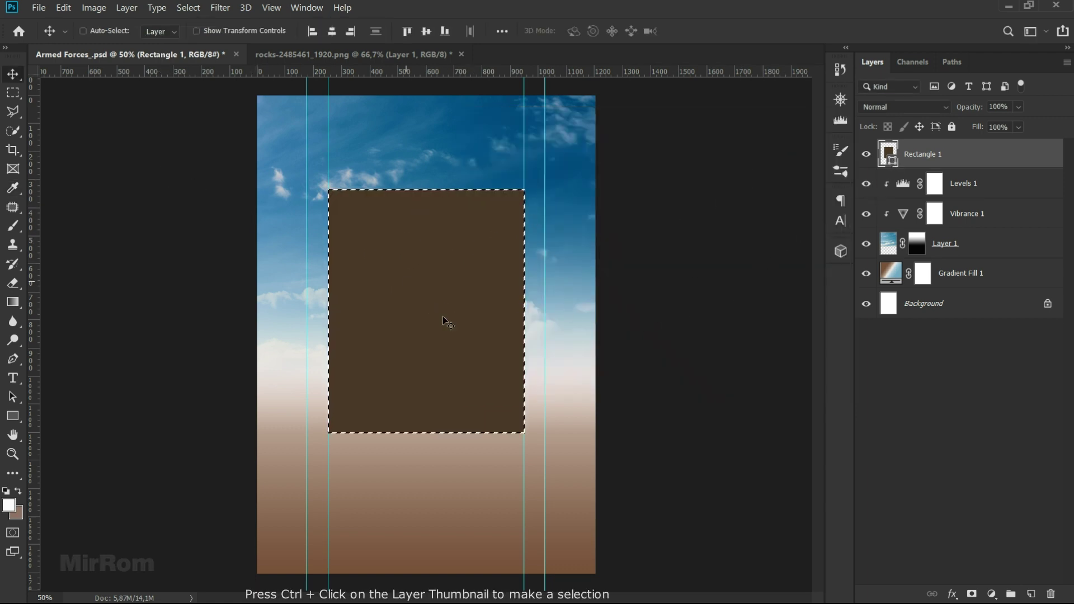
- Contract the rectangle's selection by 55 px, mask it, and invert the mask to leave a frame
{"action": "left_click", "coordinate": [188, 7]}
{"action": "mouse_move", "coordinate": [199, 203]}
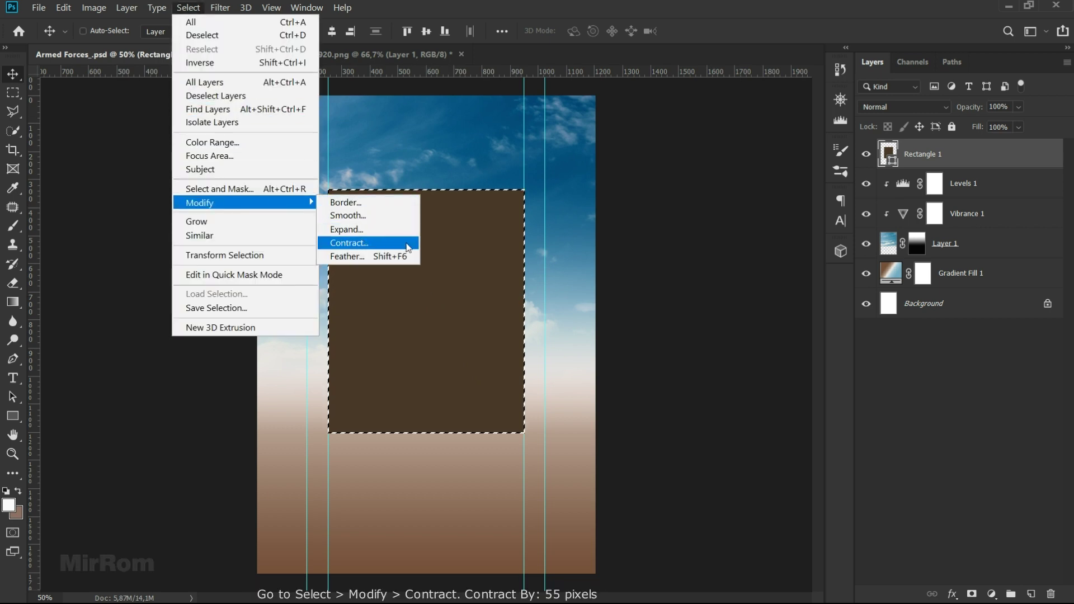
{"action": "left_click", "coordinate": [407, 247]}
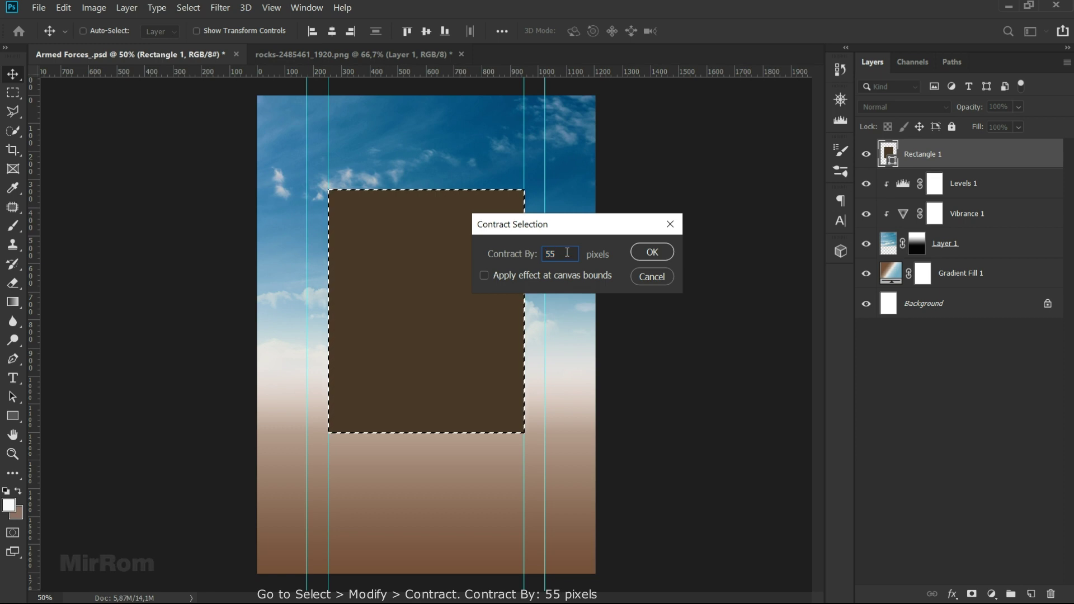
{"action": "left_click", "coordinate": [638, 253]}
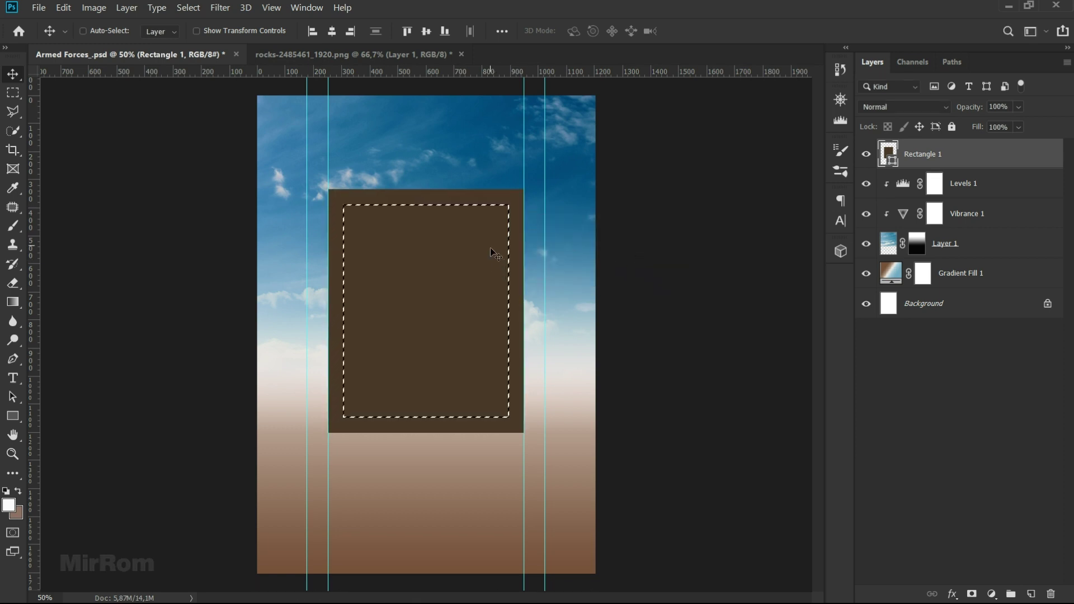
{"action": "left_click", "coordinate": [972, 595]}
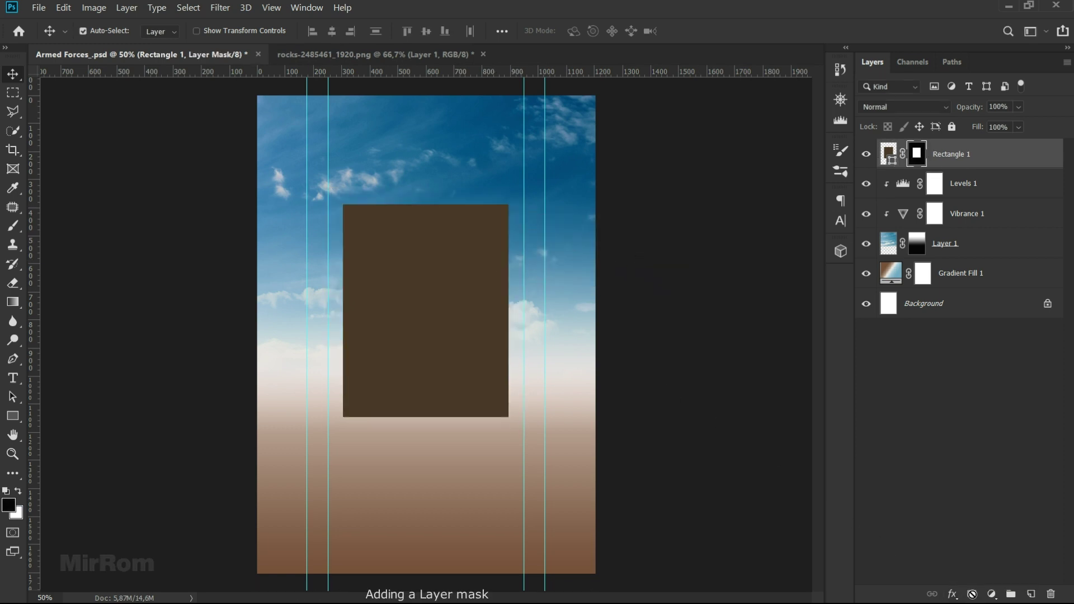
{"action": "key", "text": "ctrl+i"}
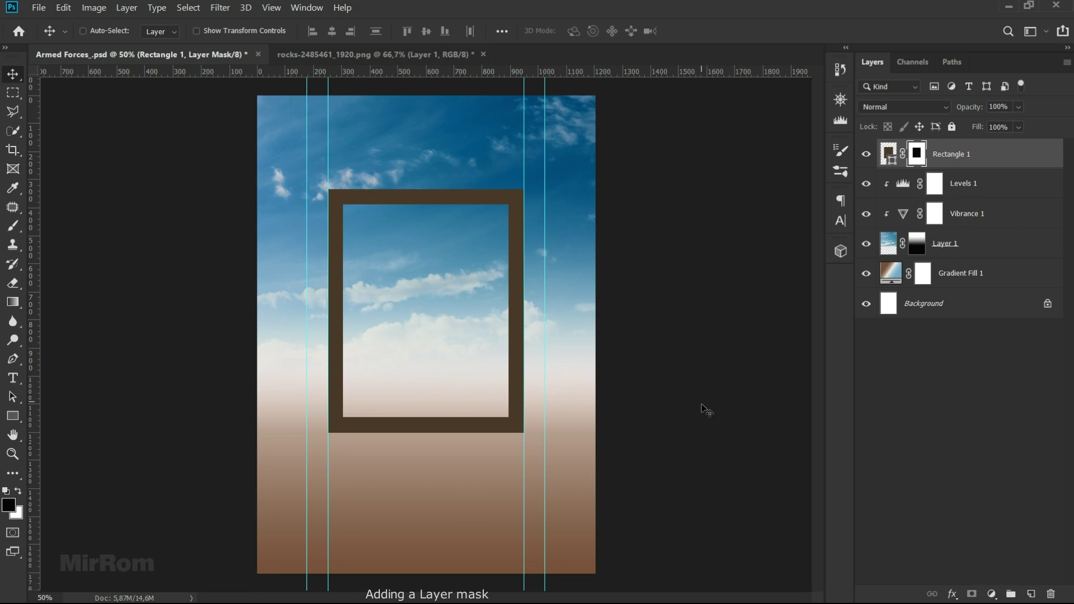
{"action": "left_click", "coordinate": [38, 7]}
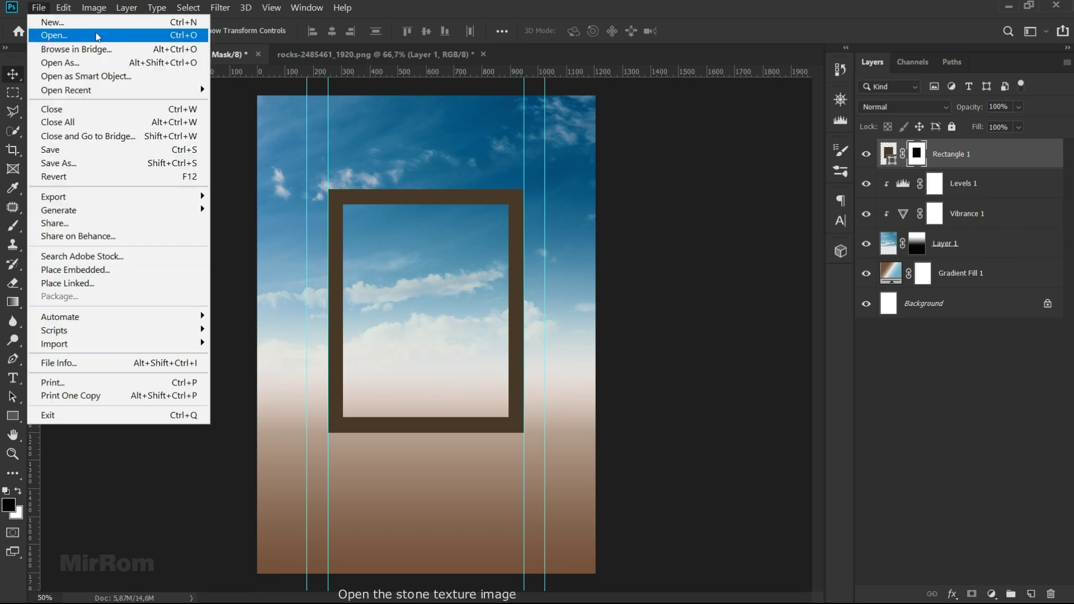
- Open the stone texture image and resize it to 1000 × 750 px
{"action": "left_click", "coordinate": [95, 33]}
{"action": "double_click", "coordinate": [170, 200]}
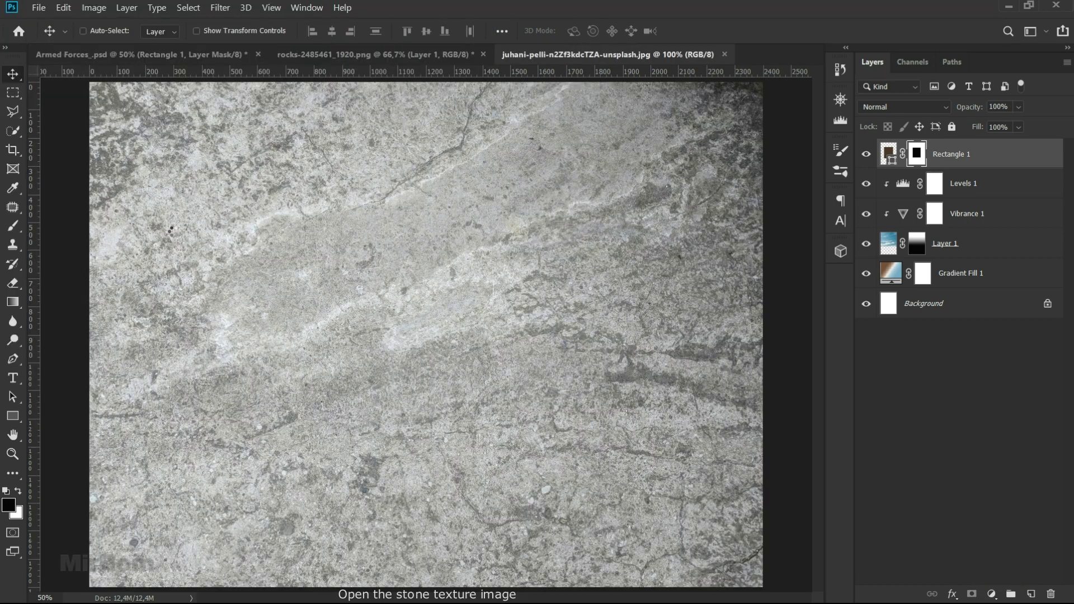
{"action": "key", "text": "ctrl+minus"}
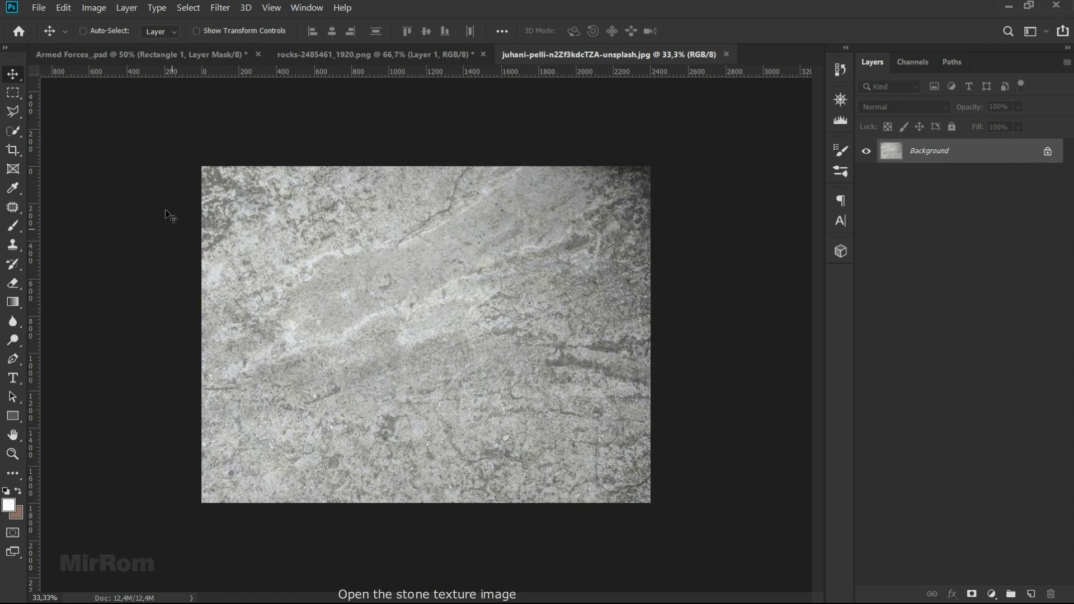
{"action": "left_click", "coordinate": [106, 8]}
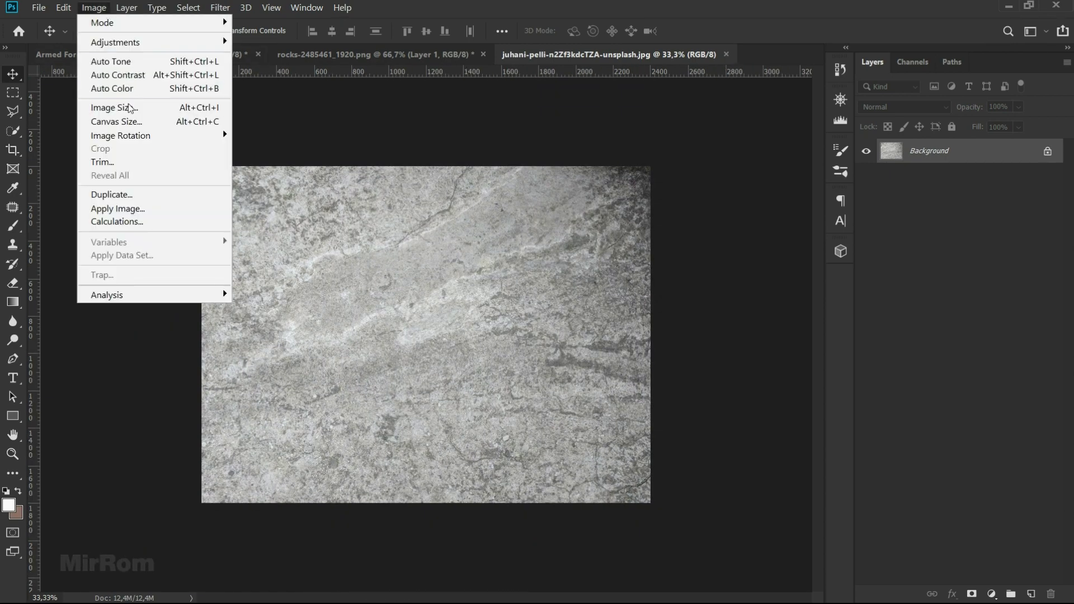
{"action": "left_click", "coordinate": [129, 108]}
{"action": "type", "text": "1000"}
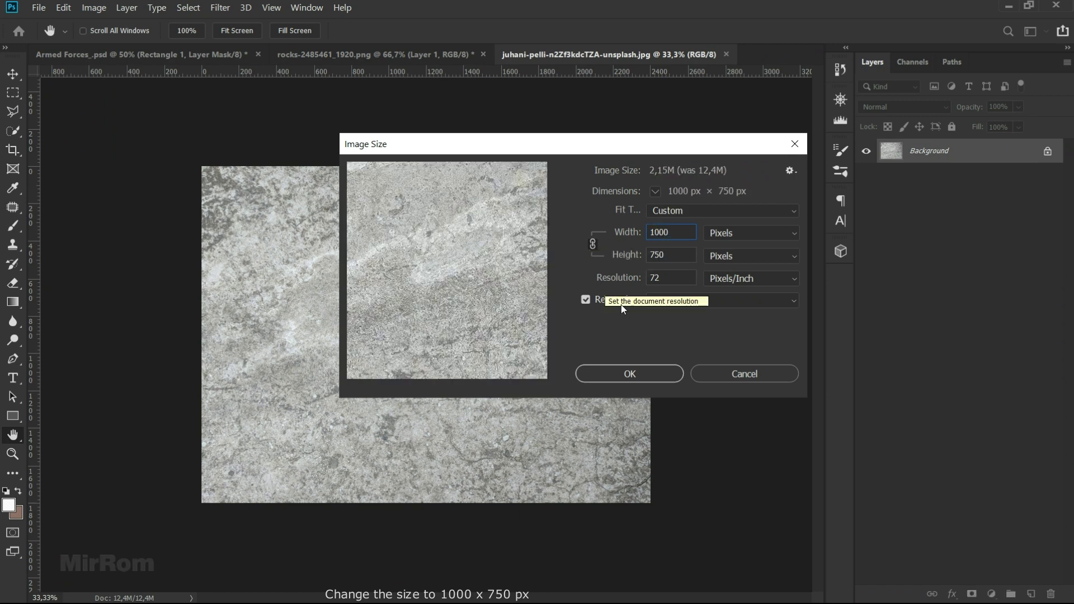
{"action": "left_click", "coordinate": [652, 372]}
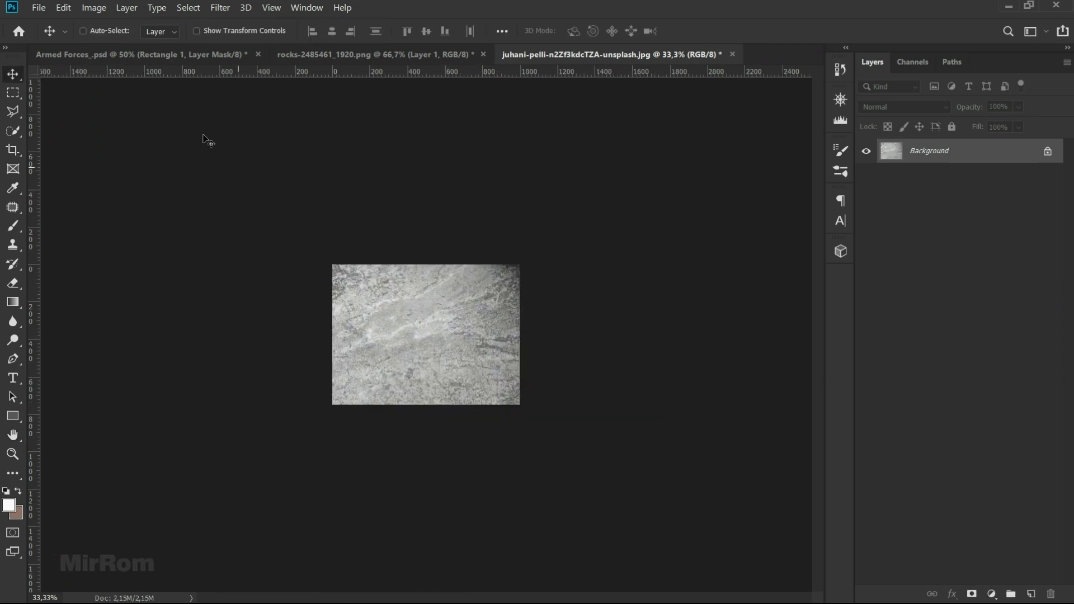
- Define it as the Stone_Texture pattern and close the document without saving
{"action": "left_click", "coordinate": [64, 7]}
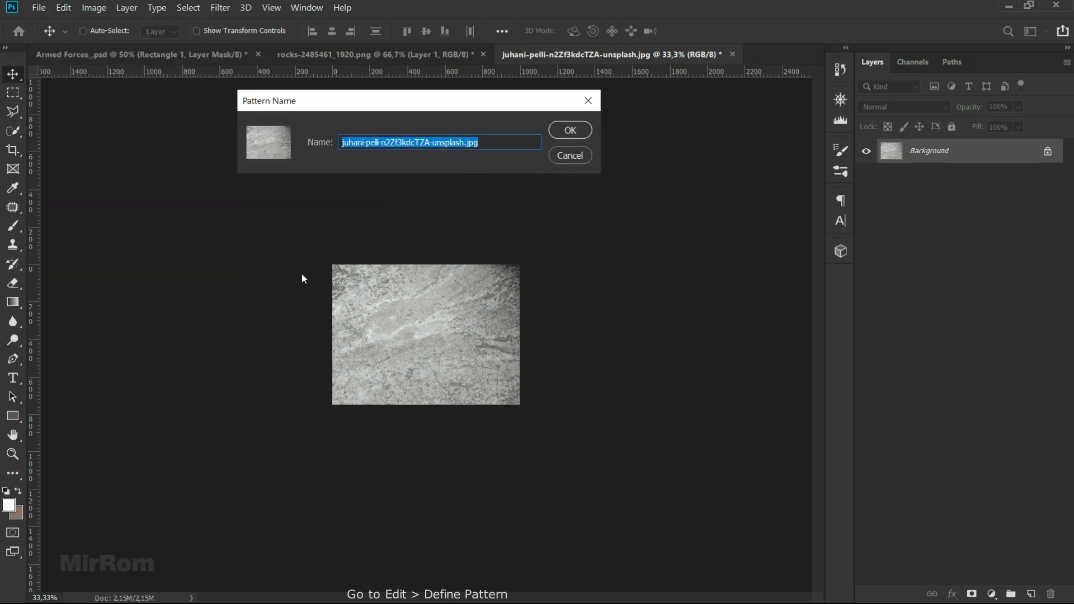
{"action": "type", "text": "Stone_Texture"}
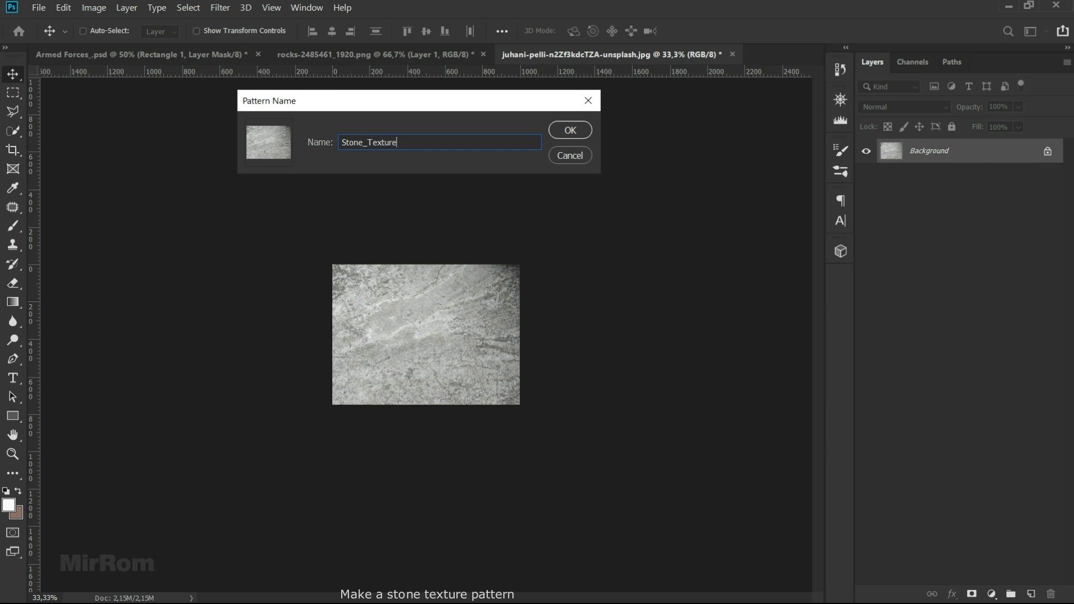
{"action": "key", "text": "Return"}
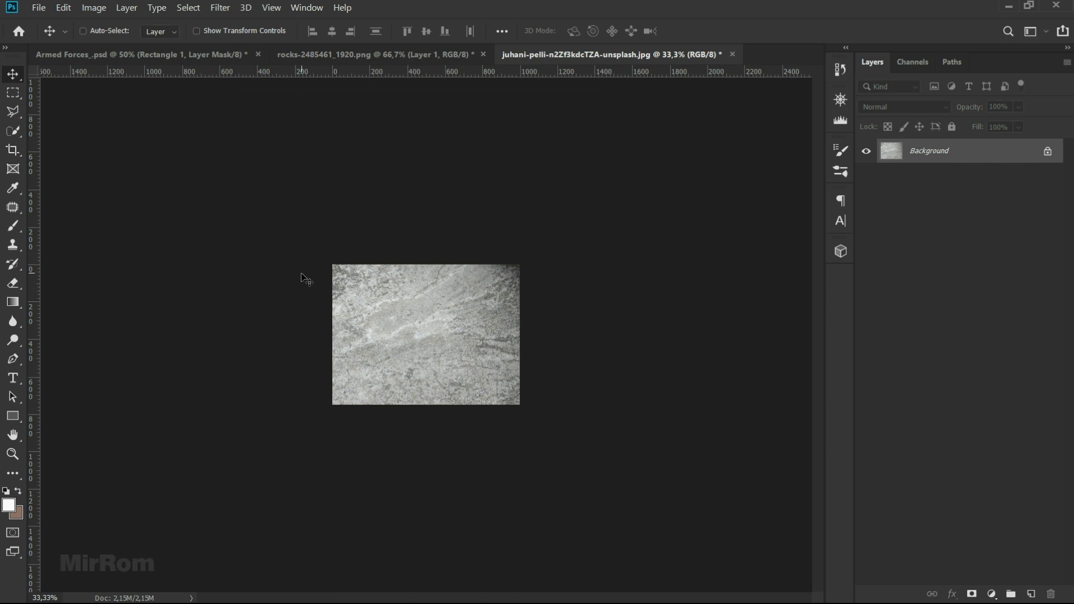
{"action": "left_click", "coordinate": [732, 54]}
{"action": "left_click", "coordinate": [572, 247]}
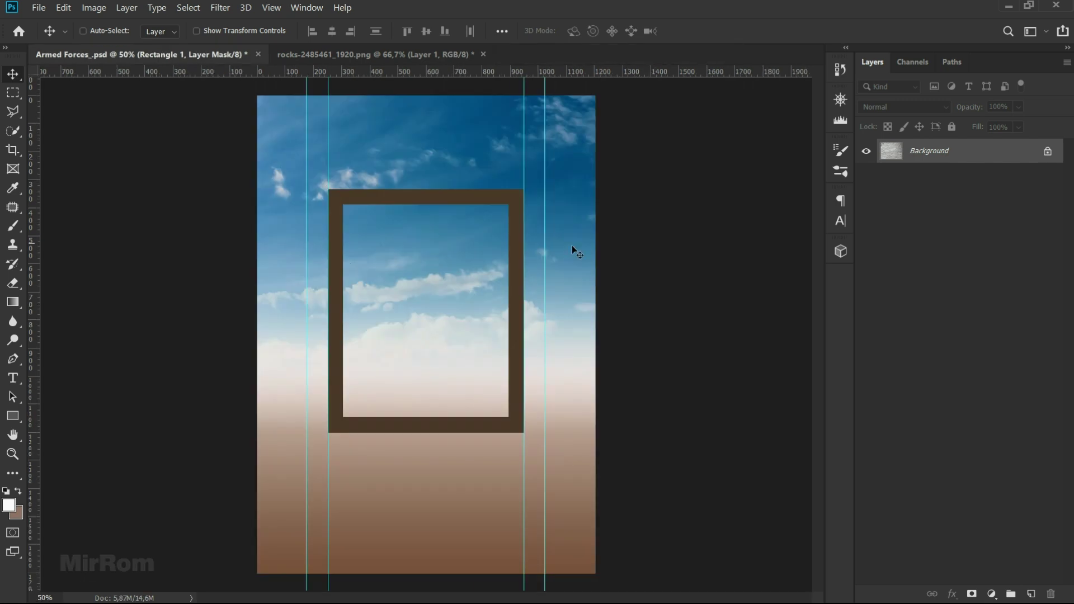
- Add a Pattern Overlay effect to the Rectangle 1 frame
{"action": "left_click", "coordinate": [887, 154]}
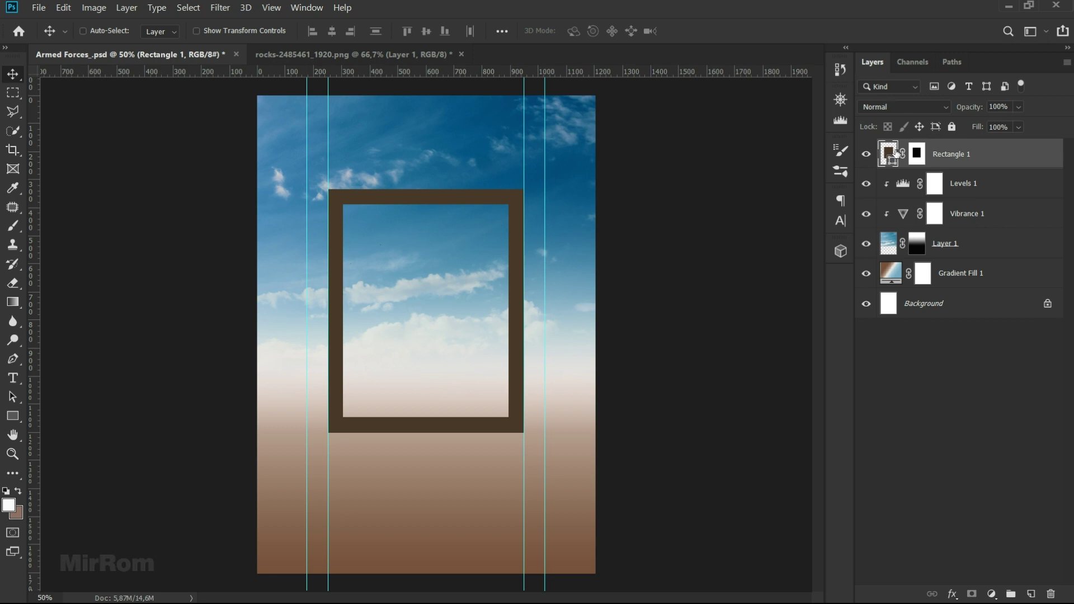
{"action": "left_click", "coordinate": [952, 594]}
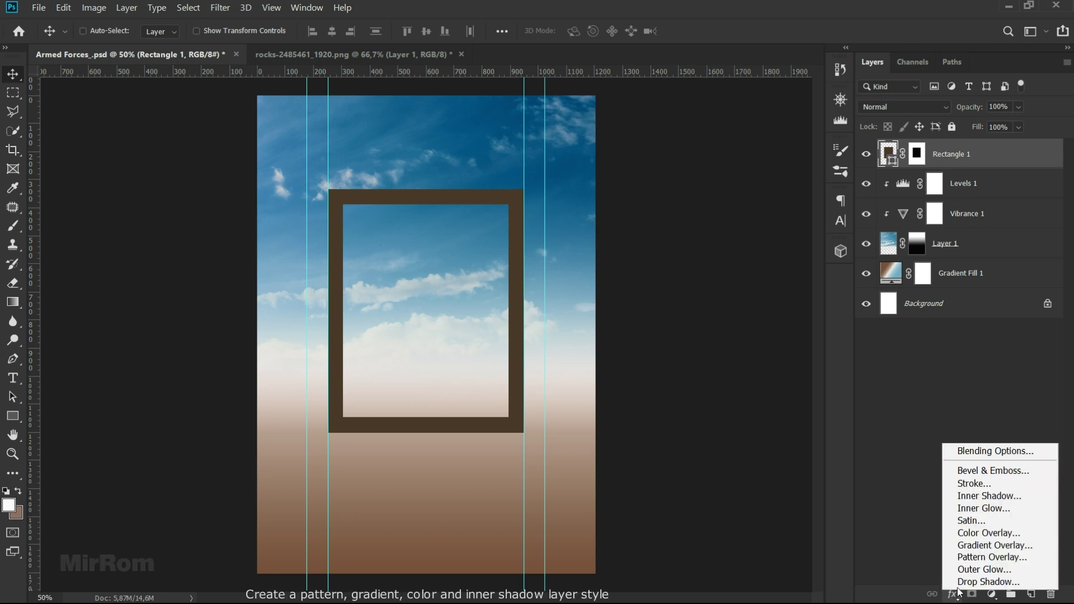
{"action": "left_click", "coordinate": [991, 558]}
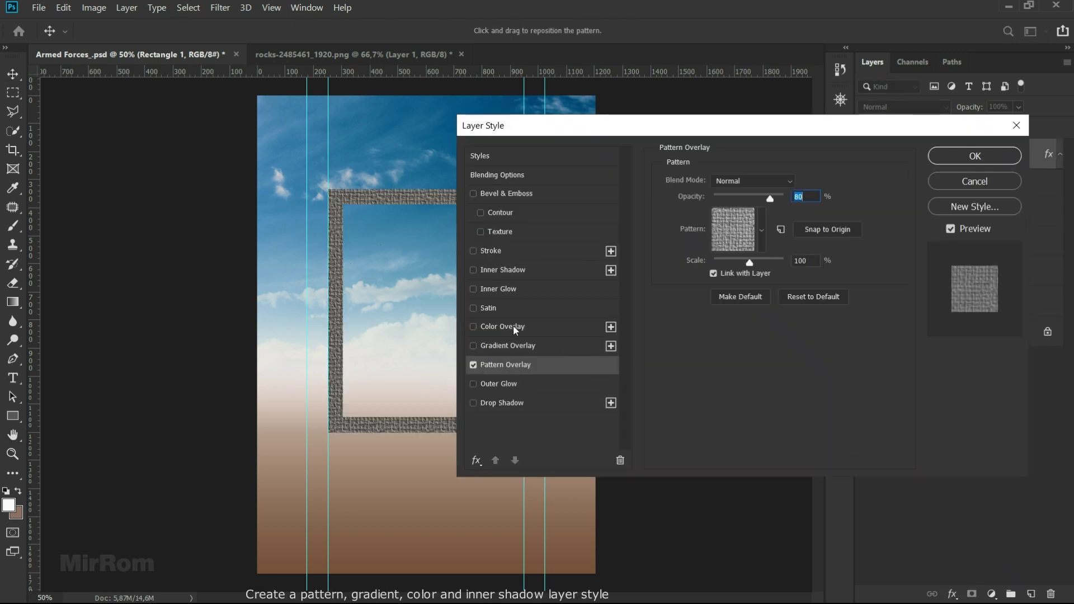
{"action": "key", "text": "ctrl+plus"}
{"action": "scroll", "coordinate": [470, 518], "scroll_direction": "right", "scroll_amount": 5}
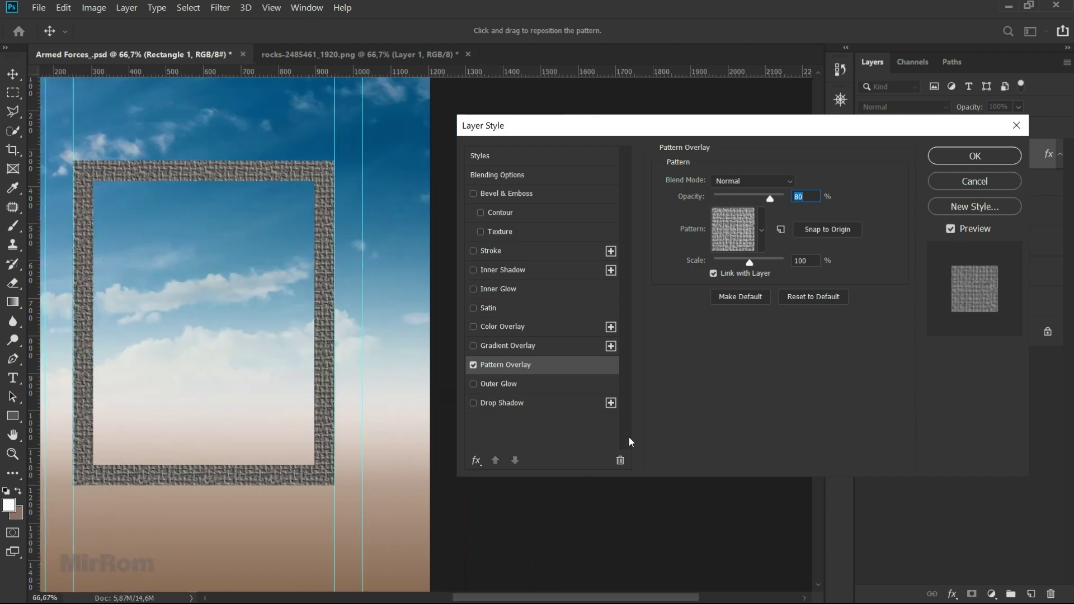
- Apply the Stone_Texture pattern at about 80% opacity and reposition it within the frame
{"action": "left_click", "coordinate": [763, 231]}
{"action": "scroll", "coordinate": [791, 299], "scroll_direction": "down", "scroll_amount": 1}
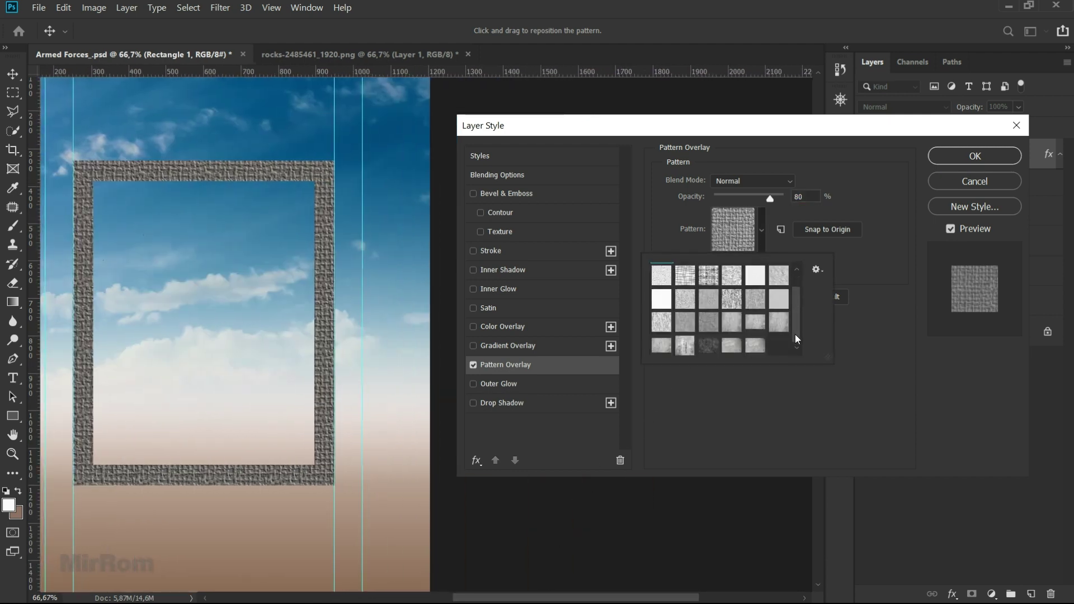
{"action": "left_click", "coordinate": [754, 347]}
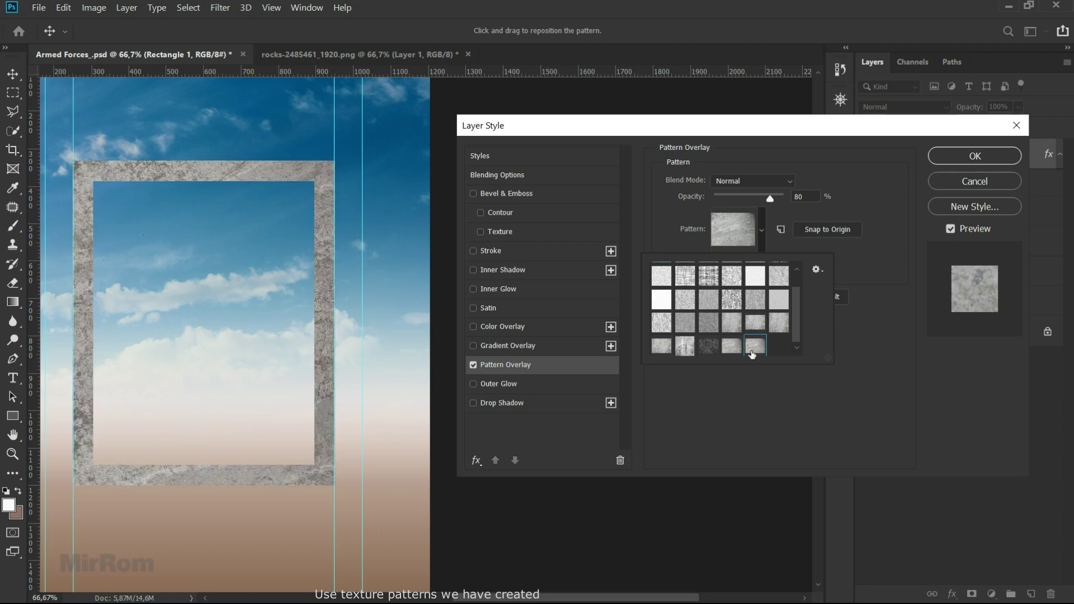
{"action": "left_click", "coordinate": [780, 204]}
{"action": "left_click_drag", "start_coordinate": [780, 200], "coordinate": [774, 200]}
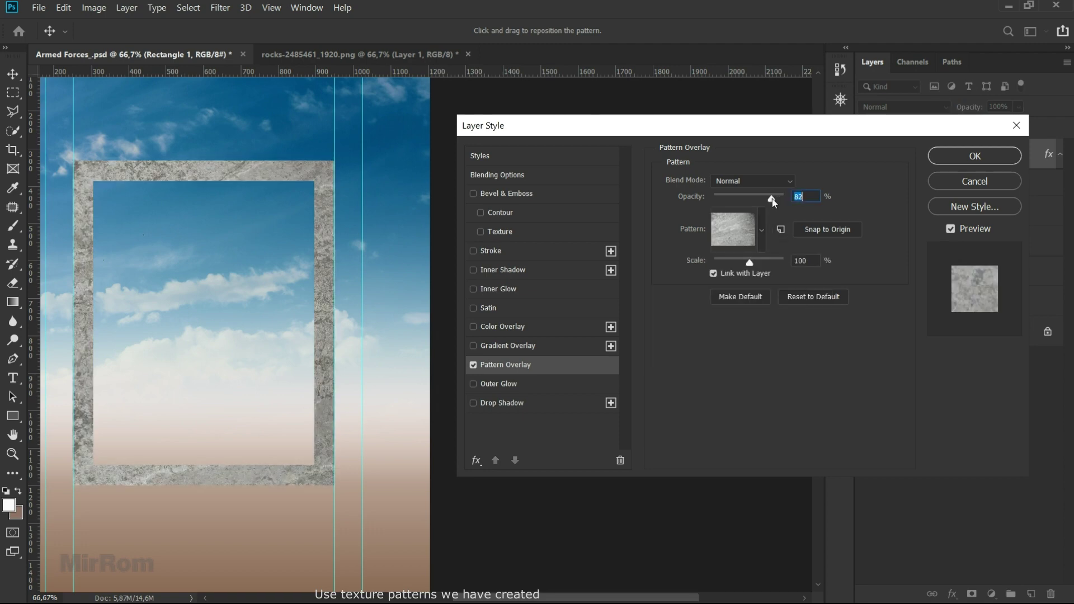
{"action": "mouse_move", "coordinate": [283, 233]}
{"action": "left_mouse_down"}
{"action": "mouse_move", "coordinate": [286, 302]}
{"action": "mouse_move", "coordinate": [317, 245]}
{"action": "mouse_move", "coordinate": [308, 312]}
{"action": "mouse_move", "coordinate": [319, 361]}
{"action": "mouse_move", "coordinate": [331, 335]}
{"action": "mouse_move", "coordinate": [334, 372]}
{"action": "mouse_move", "coordinate": [340, 295]}
{"action": "mouse_move", "coordinate": [319, 292]}
{"action": "left_mouse_up"}
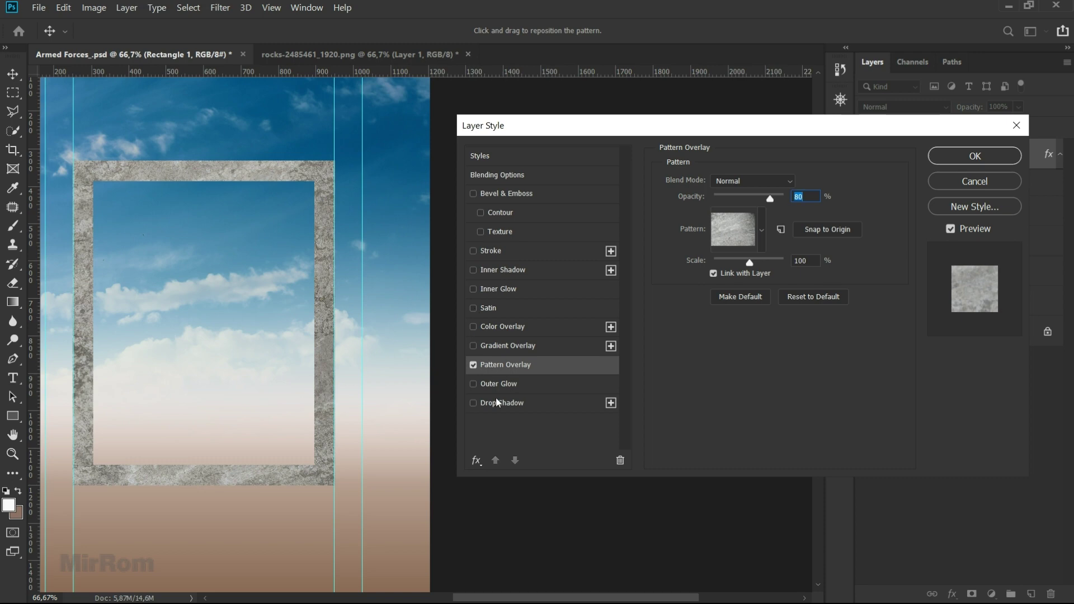
{"action": "left_click", "coordinate": [512, 348]}
- Edit the frame's gradient overlay into a black gradient that fades to transparent
{"action": "left_click", "coordinate": [734, 218]}
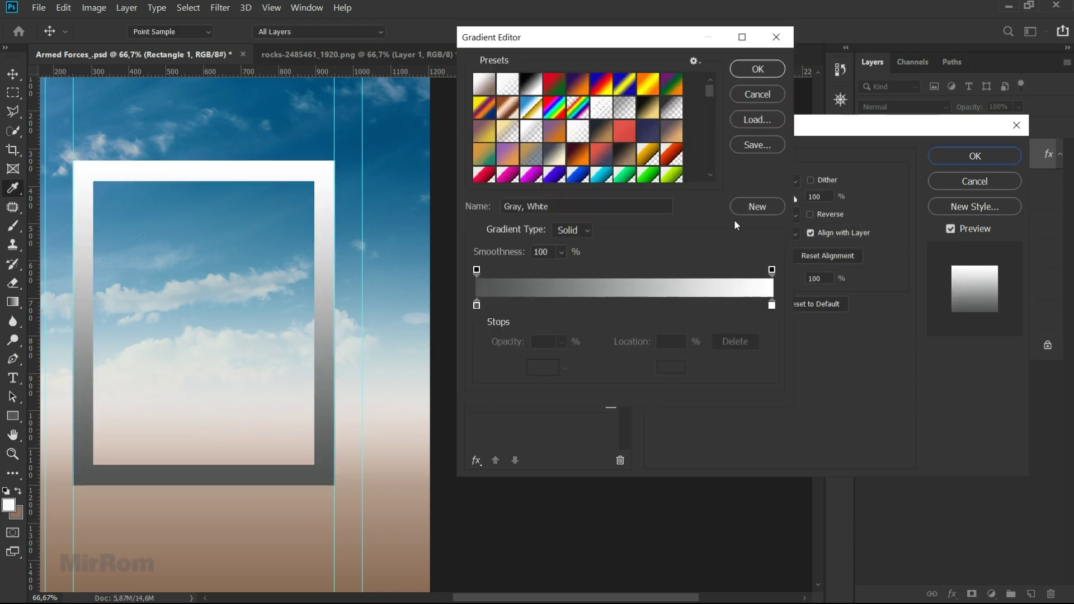
{"action": "left_click", "coordinate": [536, 84]}
{"action": "left_click", "coordinate": [773, 271]}
{"action": "left_click", "coordinate": [561, 342]}
{"action": "left_click_drag", "start_coordinate": [582, 359], "coordinate": [492, 364]}
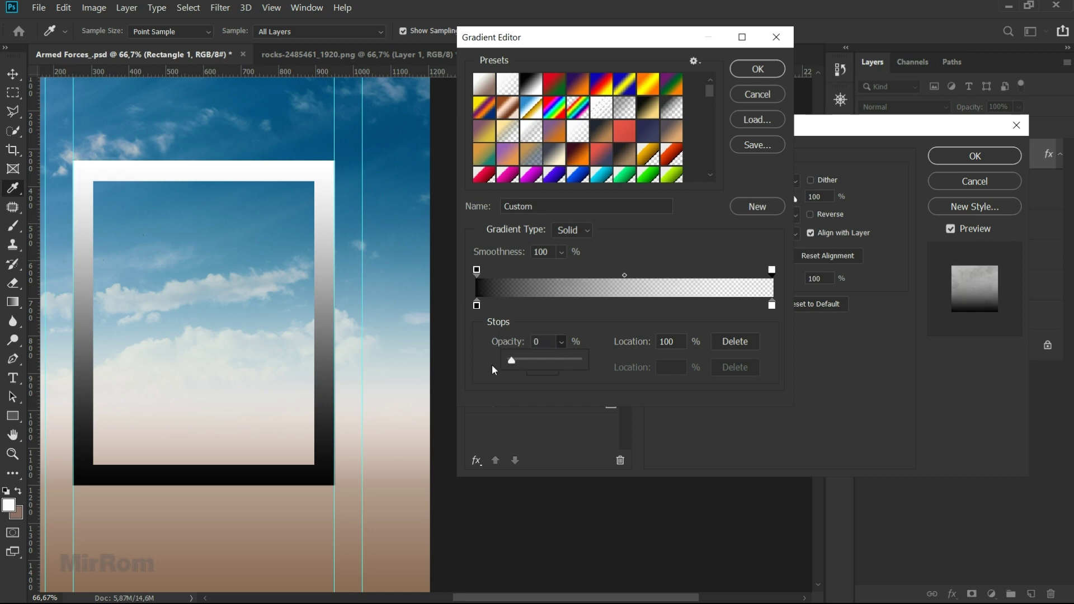
{"action": "left_click", "coordinate": [756, 70]}
- Set the gradient overlay to Multiply, 80% opacity, 75° angle, and enable Color Overlay
{"action": "left_click", "coordinate": [772, 182]}
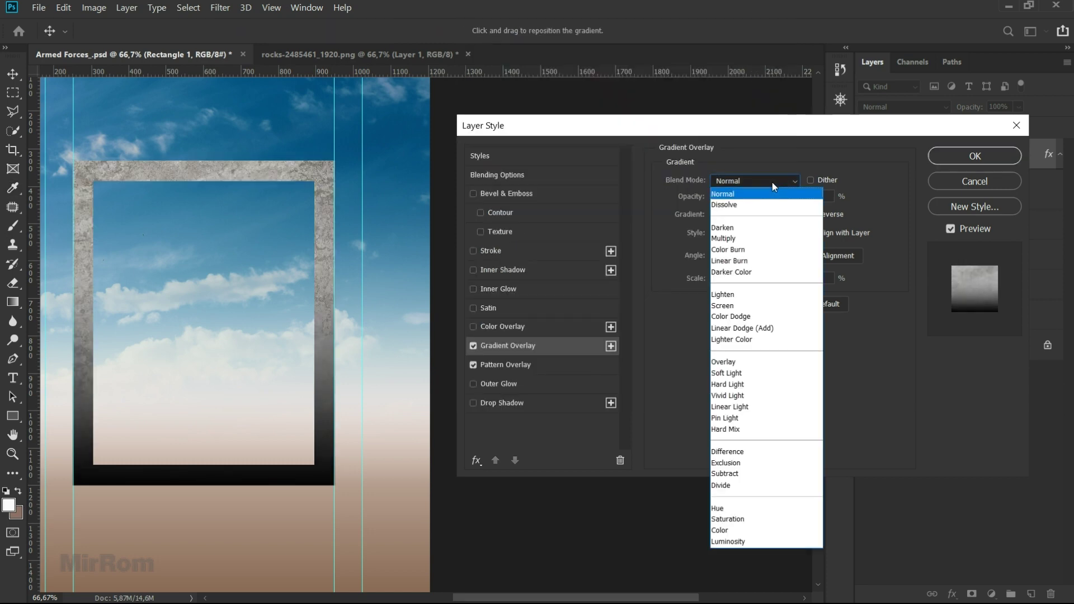
{"action": "left_click", "coordinate": [756, 240]}
{"action": "left_click_drag", "start_coordinate": [792, 199], "coordinate": [778, 202]}
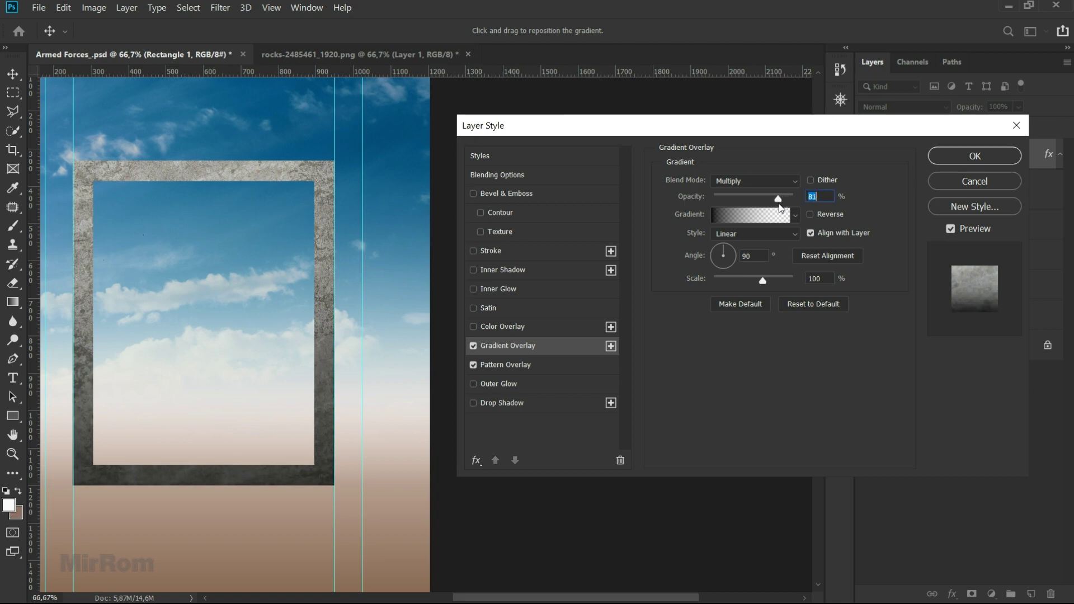
{"action": "left_click", "coordinate": [810, 234]}
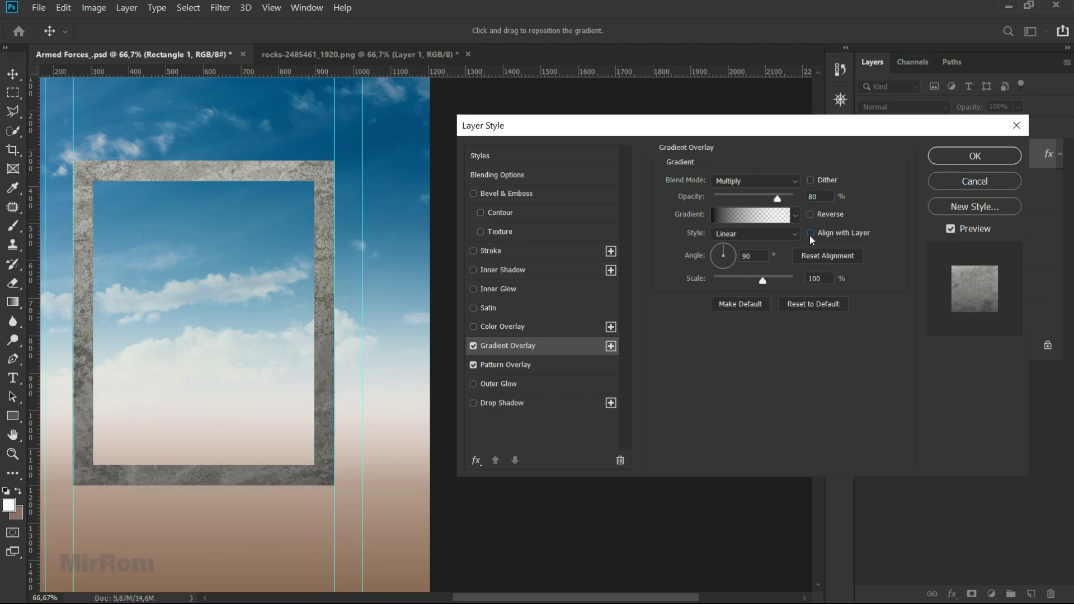
{"action": "left_click", "coordinate": [810, 234]}
{"action": "left_click", "coordinate": [772, 246]}
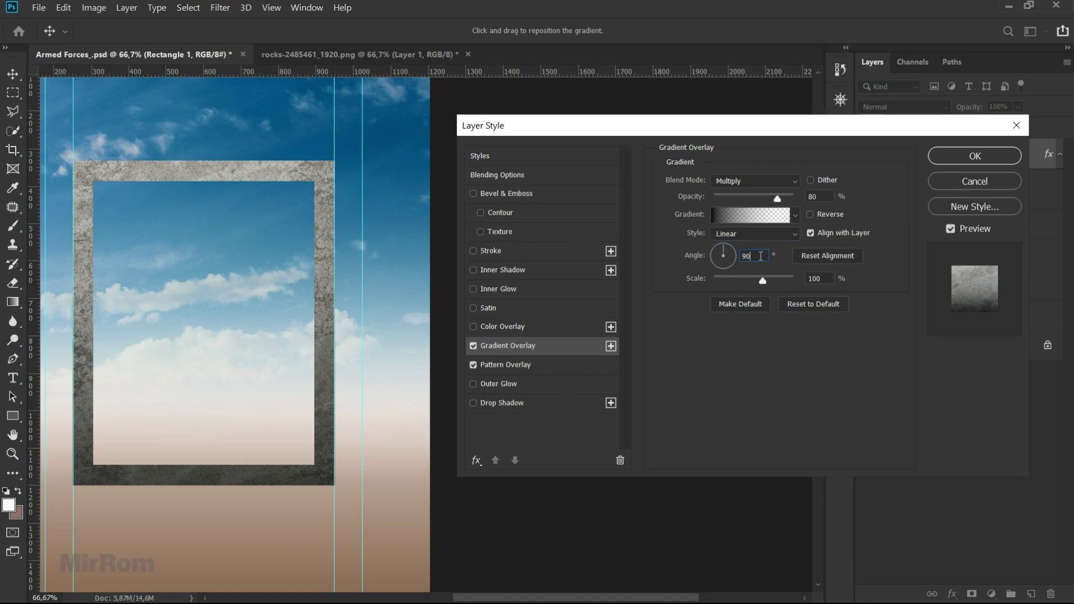
{"action": "key", "text": "Down"}
{"action": "key", "text": "Down"}
{"action": "key", "text": "Down"}
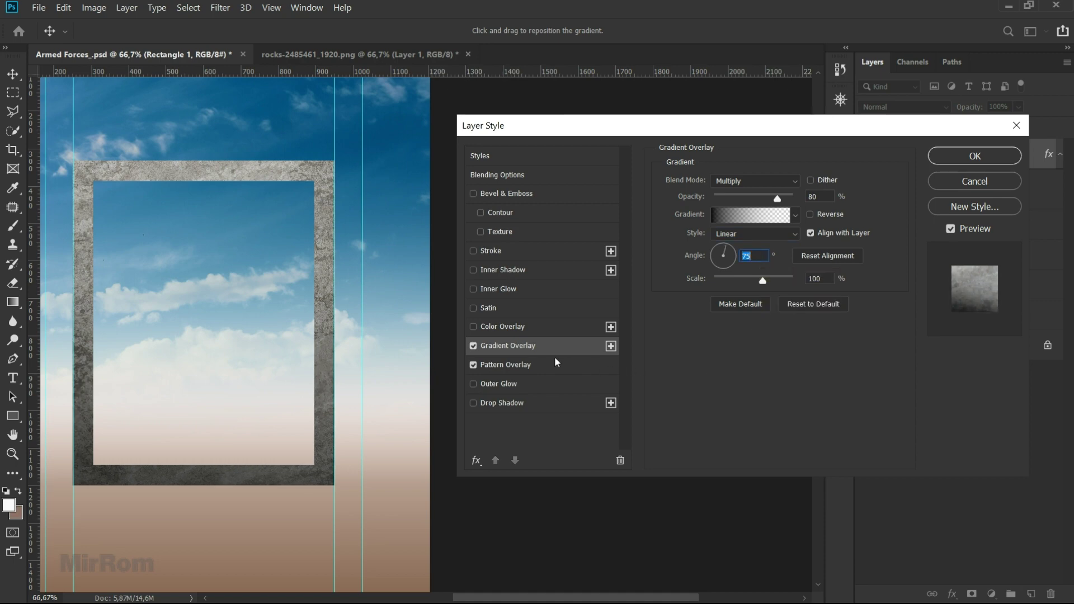
{"action": "left_click", "coordinate": [545, 329]}
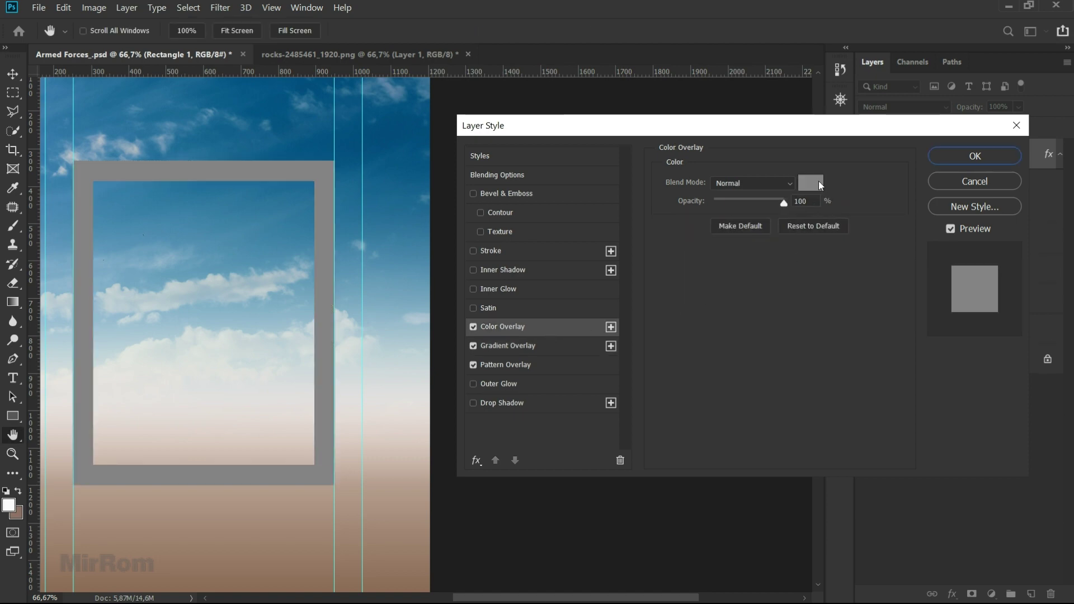
- Set the Color Overlay colour to hex 5f422a with Color blend mode
{"action": "left_click", "coordinate": [810, 183]}
{"action": "left_click", "coordinate": [755, 280]}
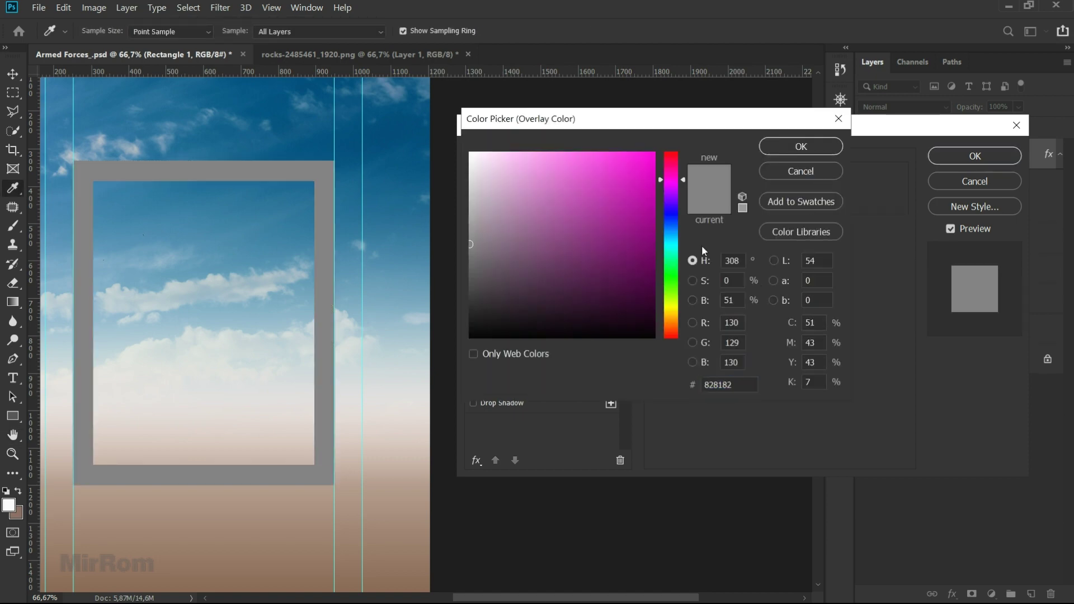
{"action": "left_click", "coordinate": [733, 385]}
{"action": "type", "text": "5f422a"}
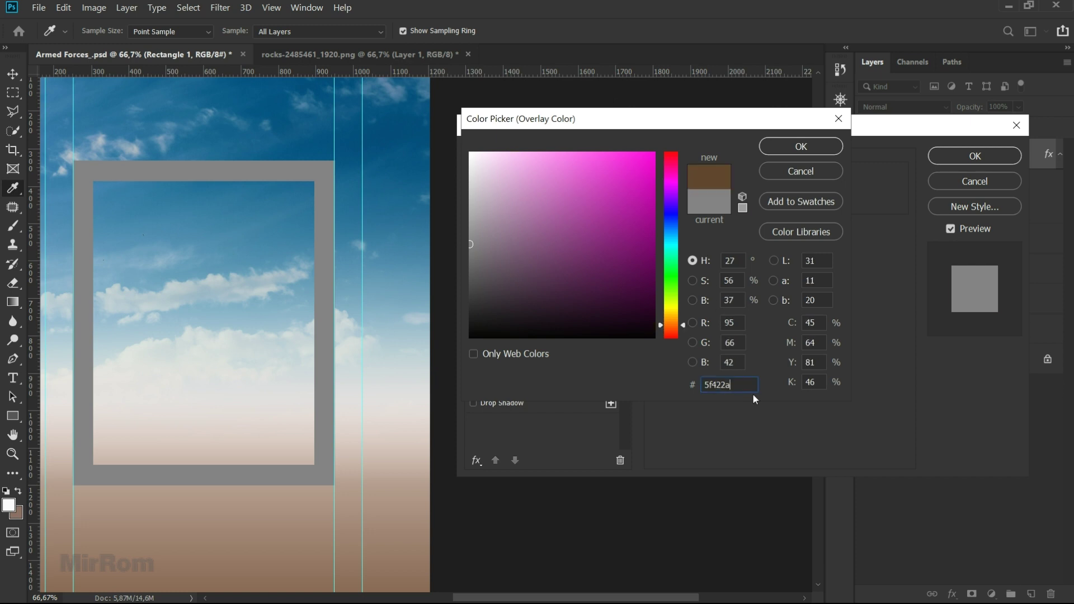
{"action": "left_click", "coordinate": [798, 148]}
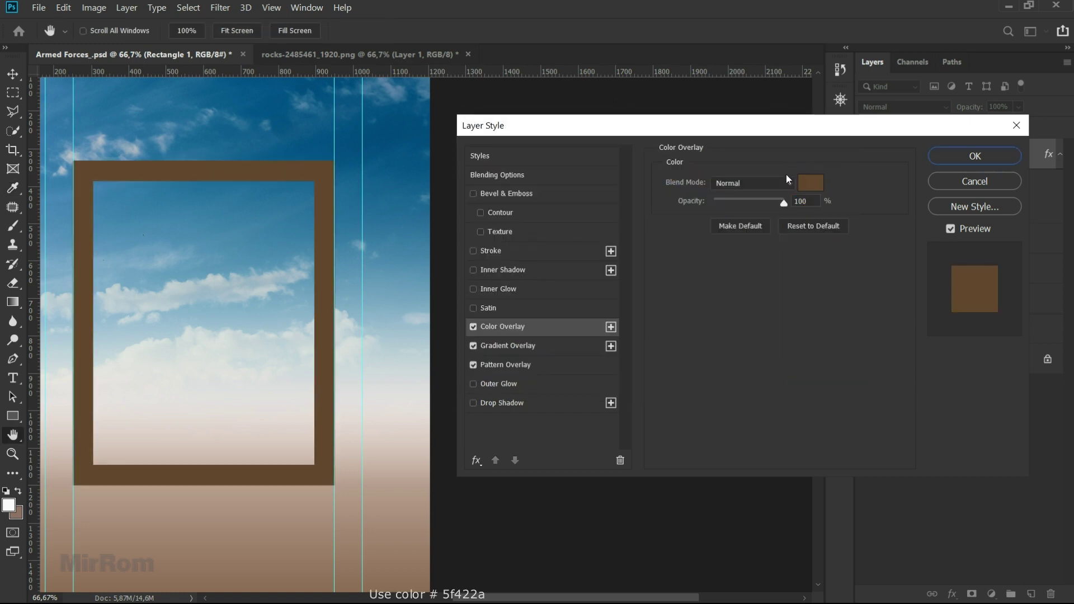
{"action": "left_click", "coordinate": [789, 183]}
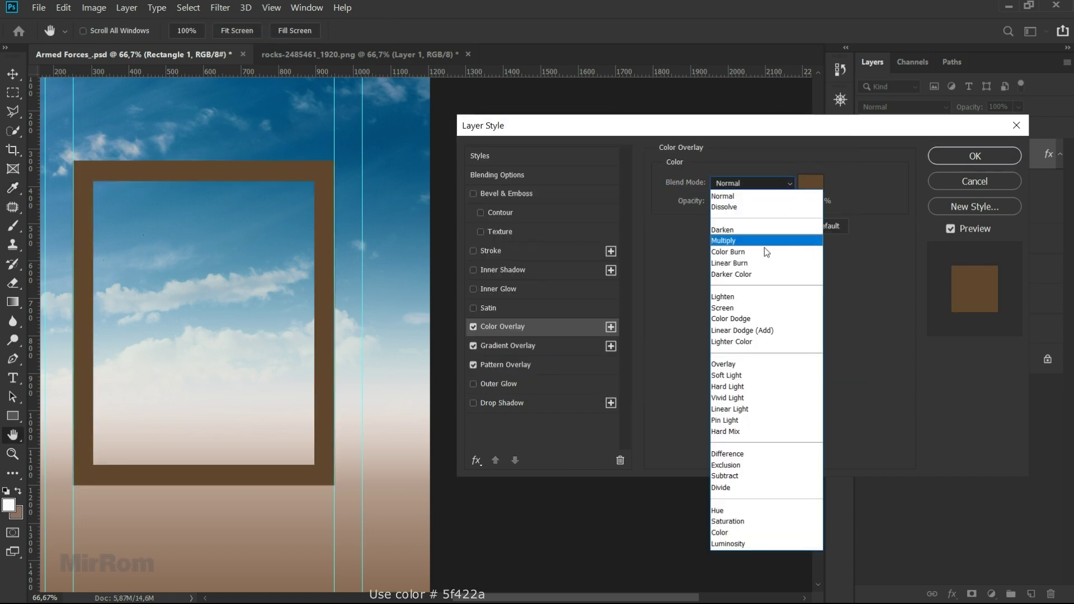
{"action": "left_click", "coordinate": [751, 534]}
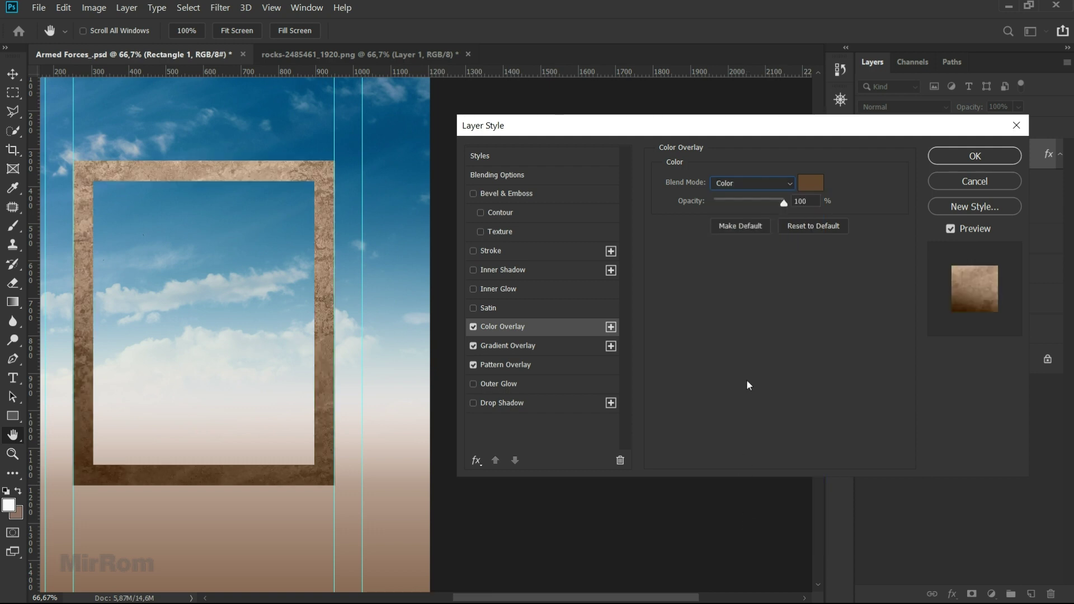
- Add a #ffffff Screen inner shadow: 48% opacity, 54°, 6 px distance, 12 px size; apply
{"action": "left_click", "coordinate": [509, 271]}
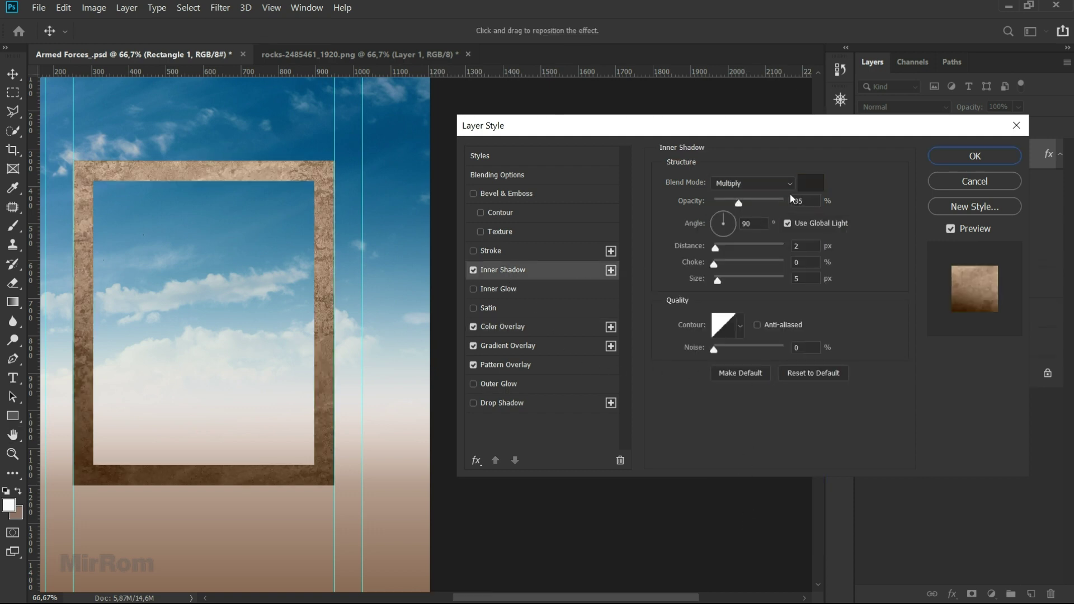
{"action": "left_click", "coordinate": [811, 183]}
{"action": "type", "text": "ffffff"}
{"action": "key", "text": "Return"}
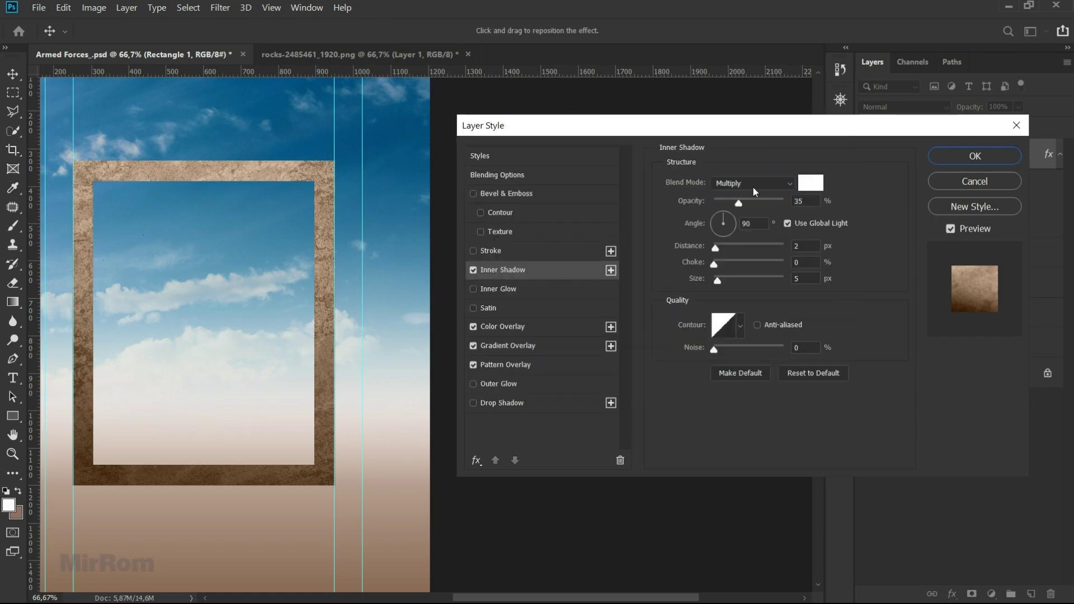
{"action": "left_click", "coordinate": [775, 183]}
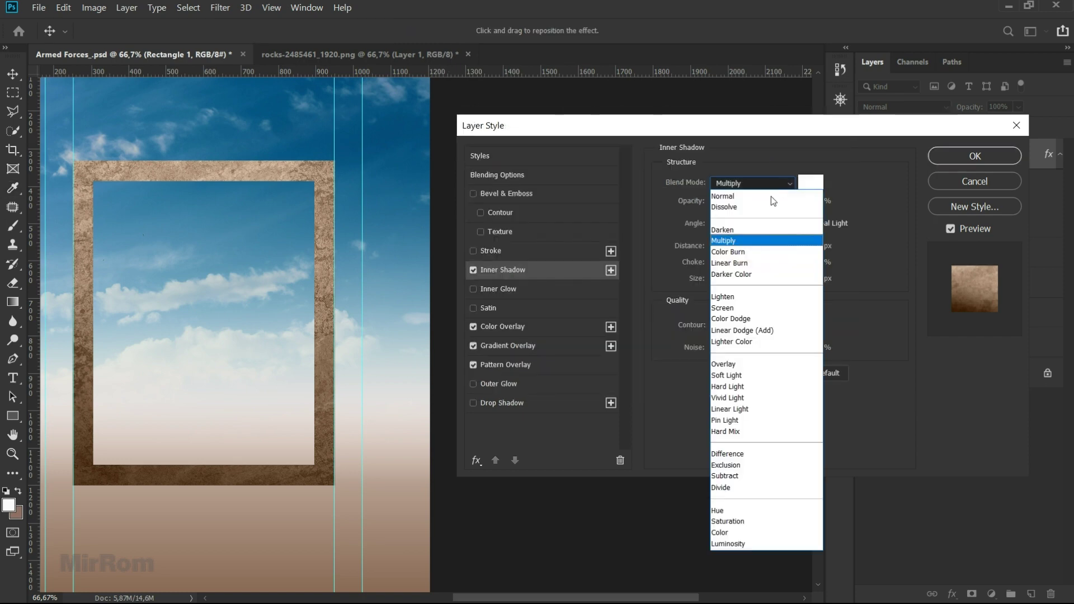
{"action": "left_click", "coordinate": [749, 309]}
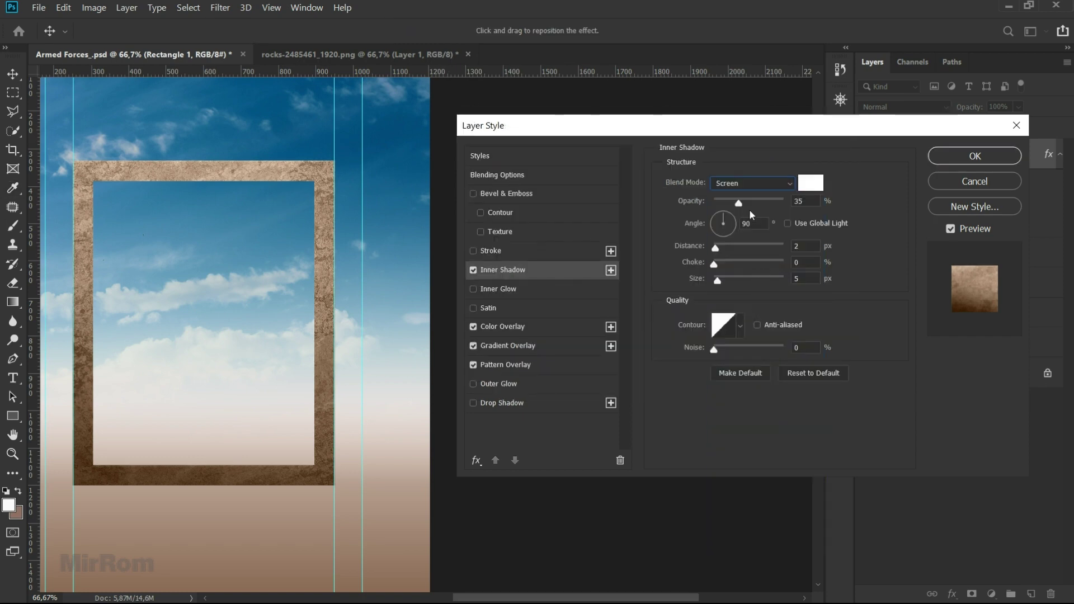
{"action": "left_click_drag", "start_coordinate": [739, 202], "coordinate": [747, 203]}
{"action": "key", "text": "Down"}
{"action": "key", "text": "Down"}
{"action": "key", "text": "Down"}
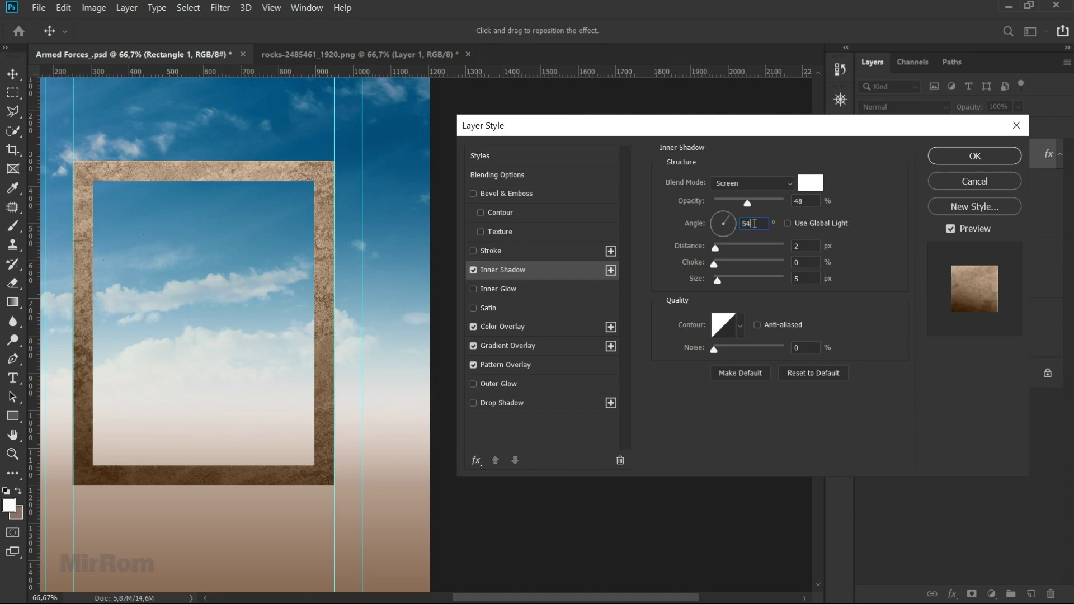
{"action": "key", "text": "Up"}
{"action": "key", "text": "Up"}
{"action": "key", "text": "Up"}
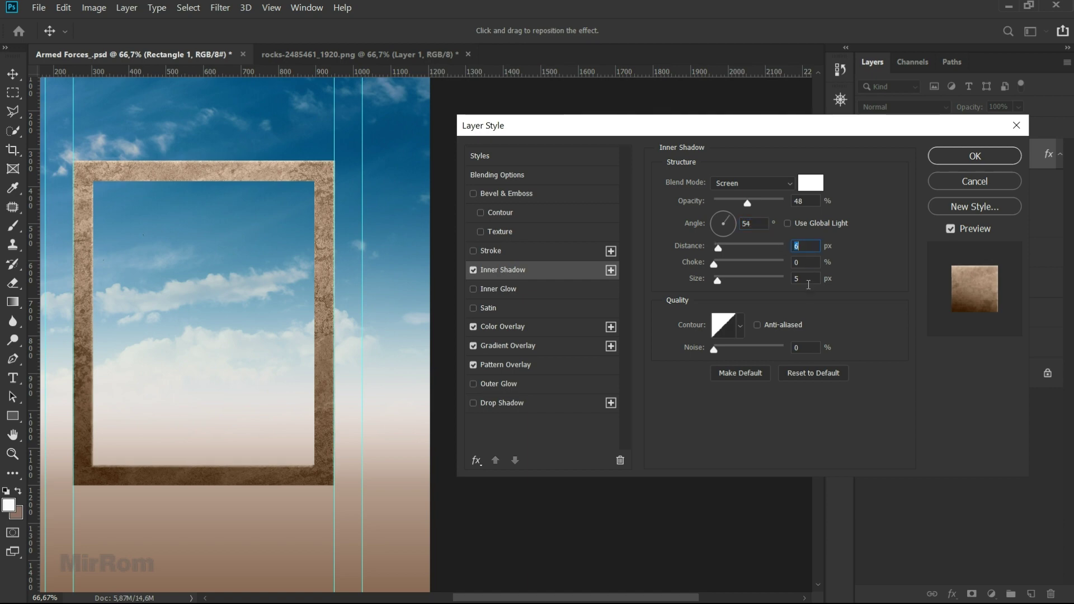
{"action": "key", "text": "Up"}
{"action": "key", "text": "Up"}
{"action": "key", "text": "Up"}
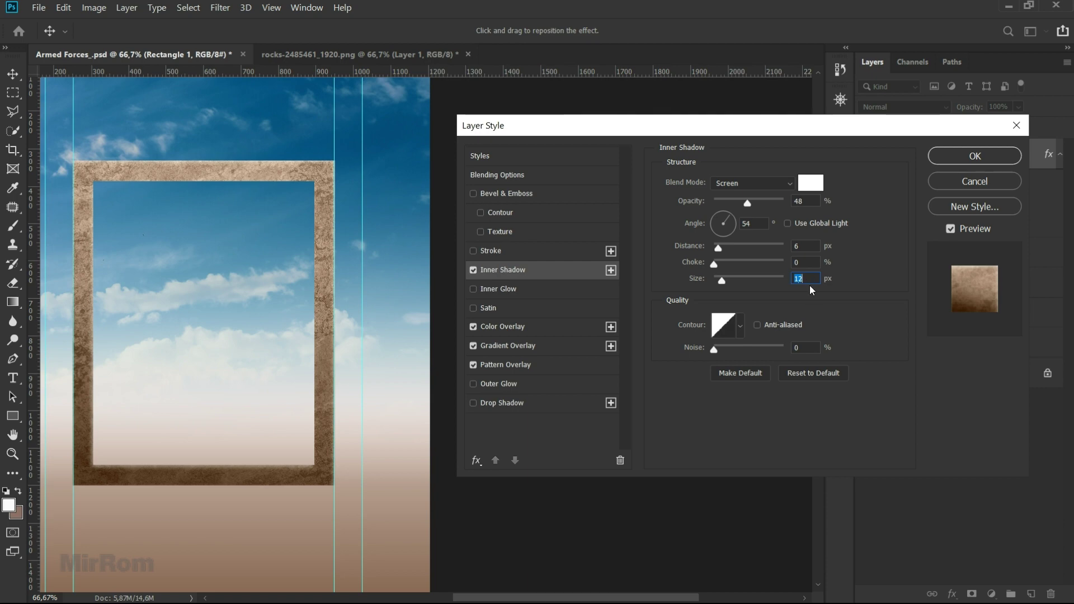
{"action": "left_click", "coordinate": [944, 155]}
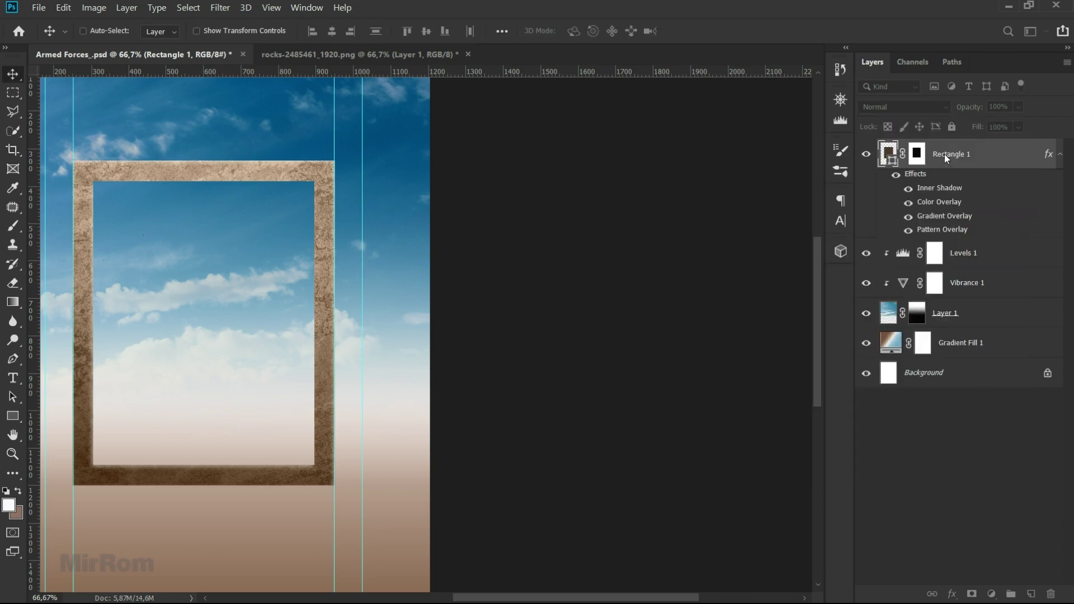
- Collapse the frame's effects list, zoom the canvas to 50% and save the document
{"action": "left_click", "coordinate": [1060, 154]}
{"action": "key", "text": "ctrl+minus"}
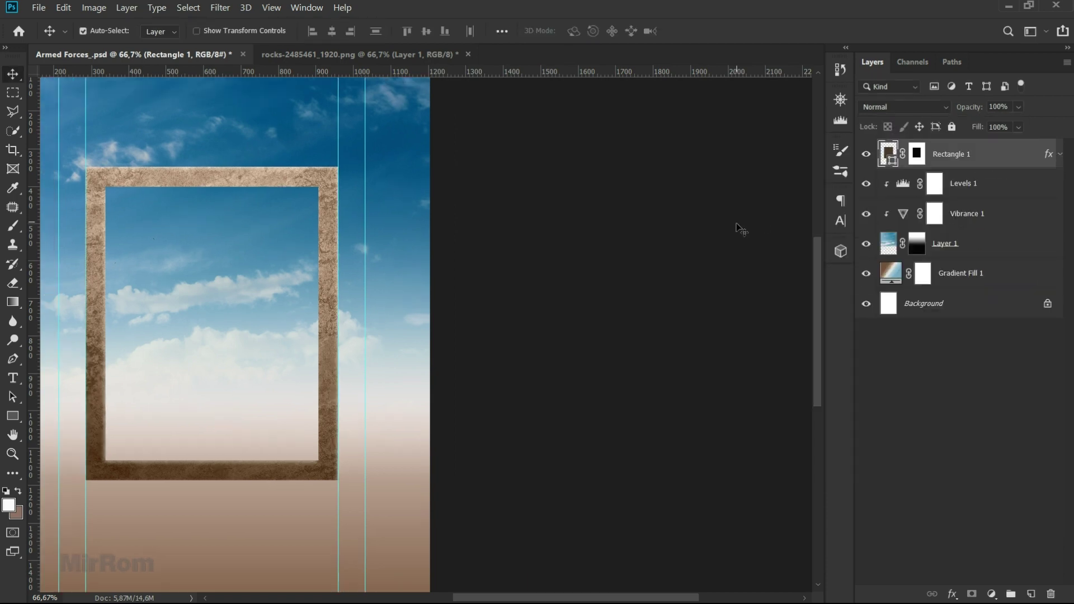
{"action": "key", "text": "ctrl+plus"}
{"action": "key", "text": "ctrl+s"}
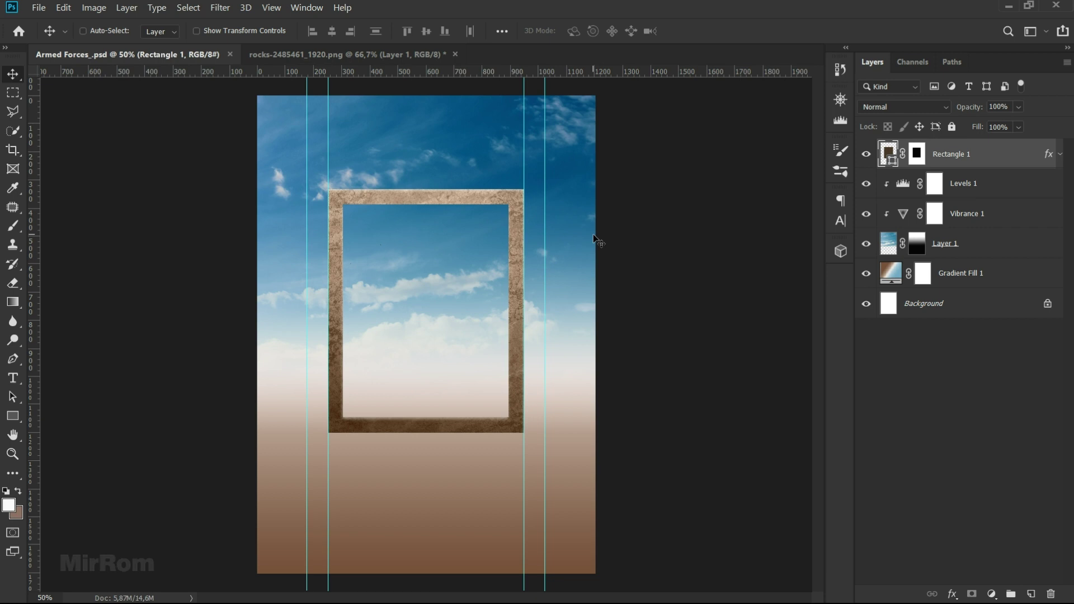
- Create a new layer above the frame and set the foreground colour to near-white
{"action": "left_click", "coordinate": [1031, 594]}
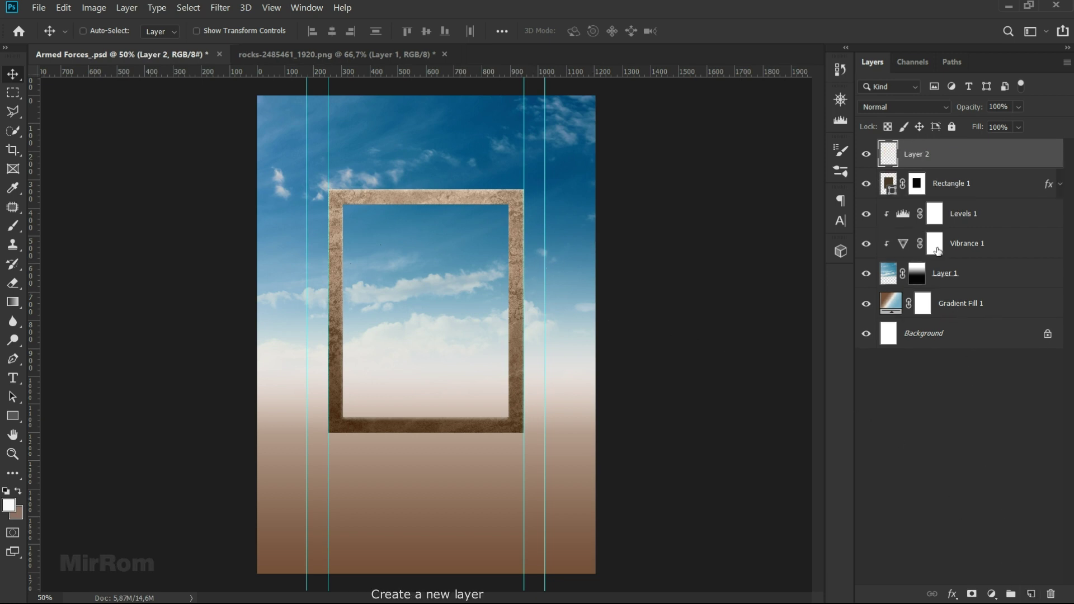
{"action": "left_click", "coordinate": [8, 506]}
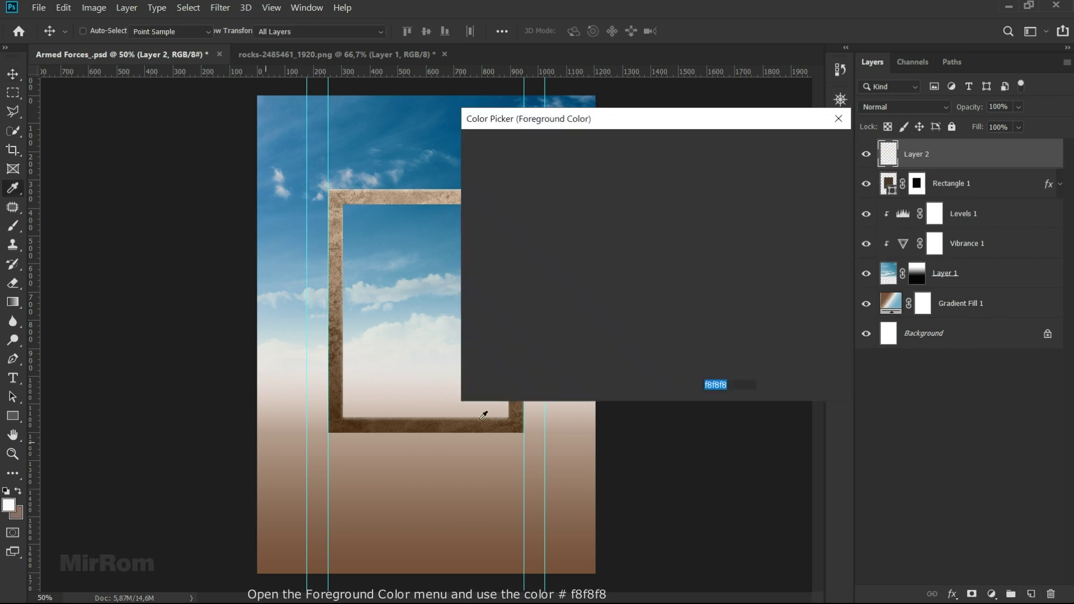
{"action": "left_click", "coordinate": [739, 384]}
{"action": "left_click", "coordinate": [781, 152]}
- Choose a large cloud brush tip and stamp a white cloud inside the frame
{"action": "key", "text": "v"}
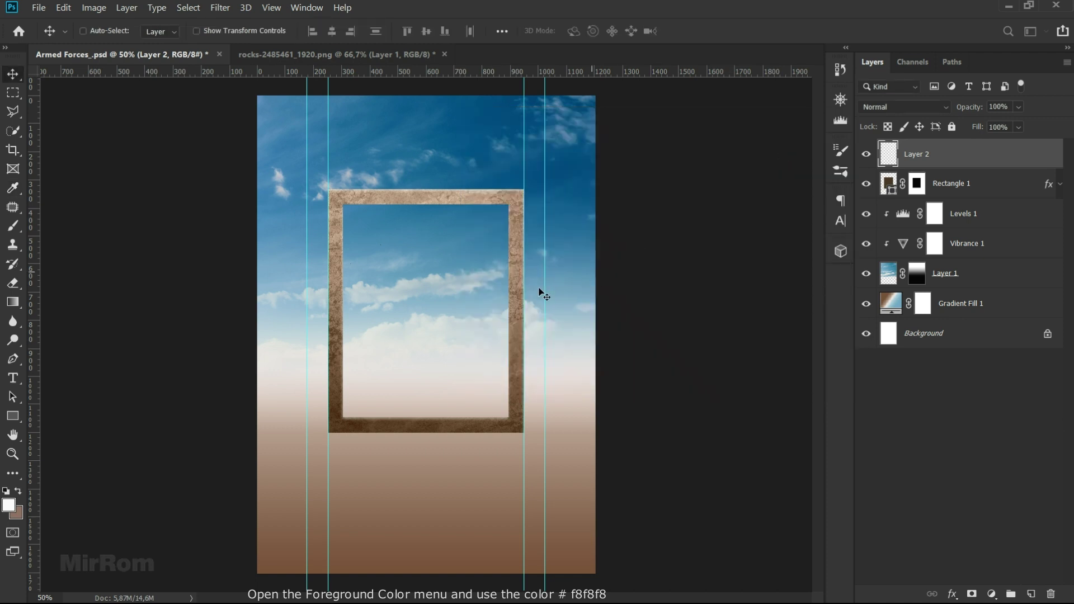
{"action": "left_click", "coordinate": [13, 226]}
{"action": "left_click", "coordinate": [47, 229]}
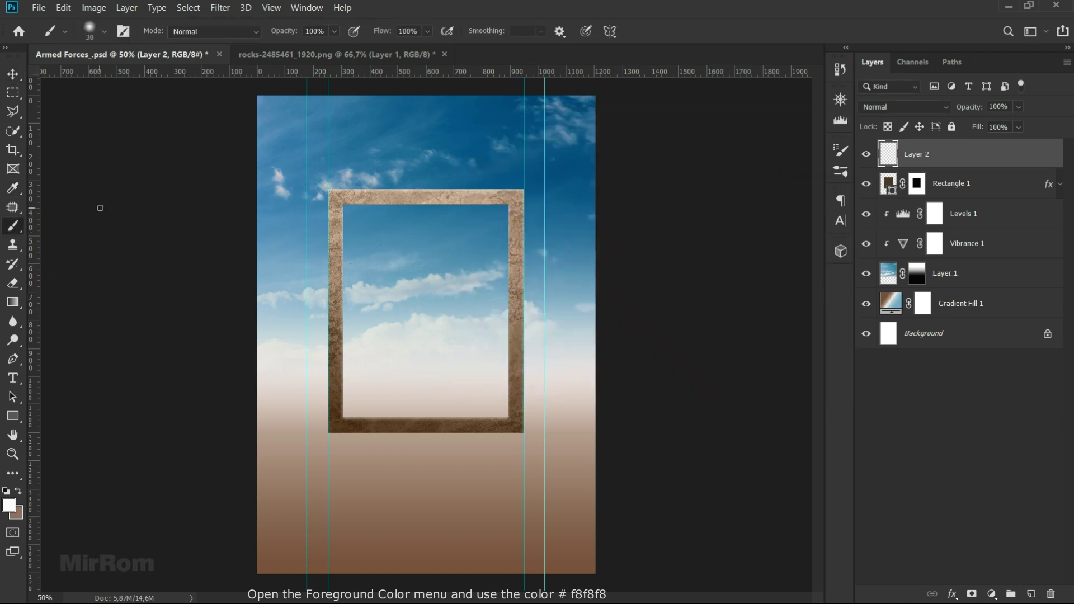
{"action": "left_click", "coordinate": [125, 29]}
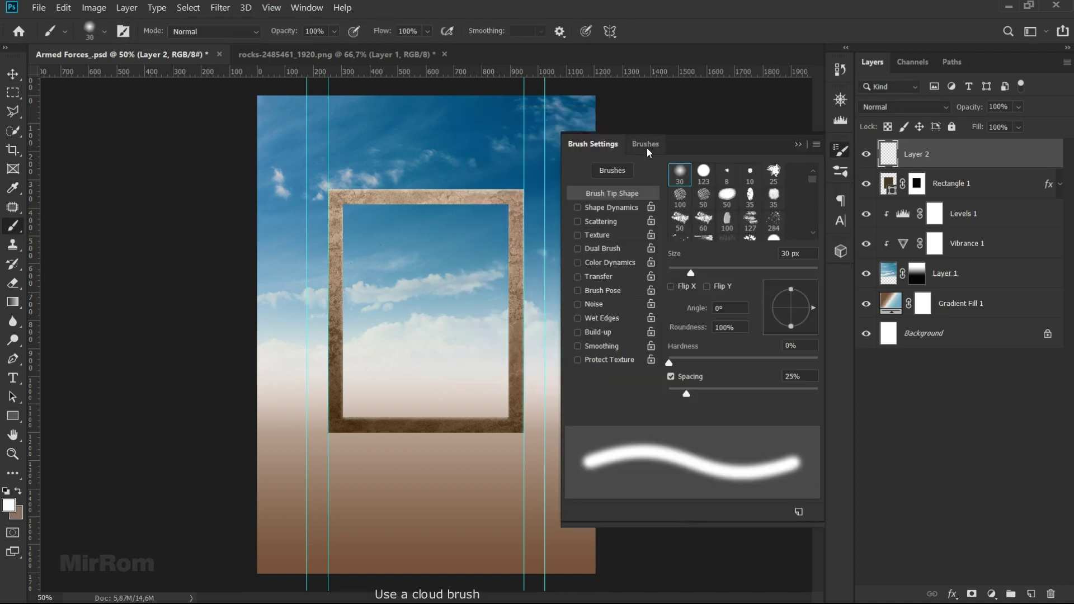
{"action": "left_click", "coordinate": [646, 146]}
{"action": "left_click", "coordinate": [594, 146]}
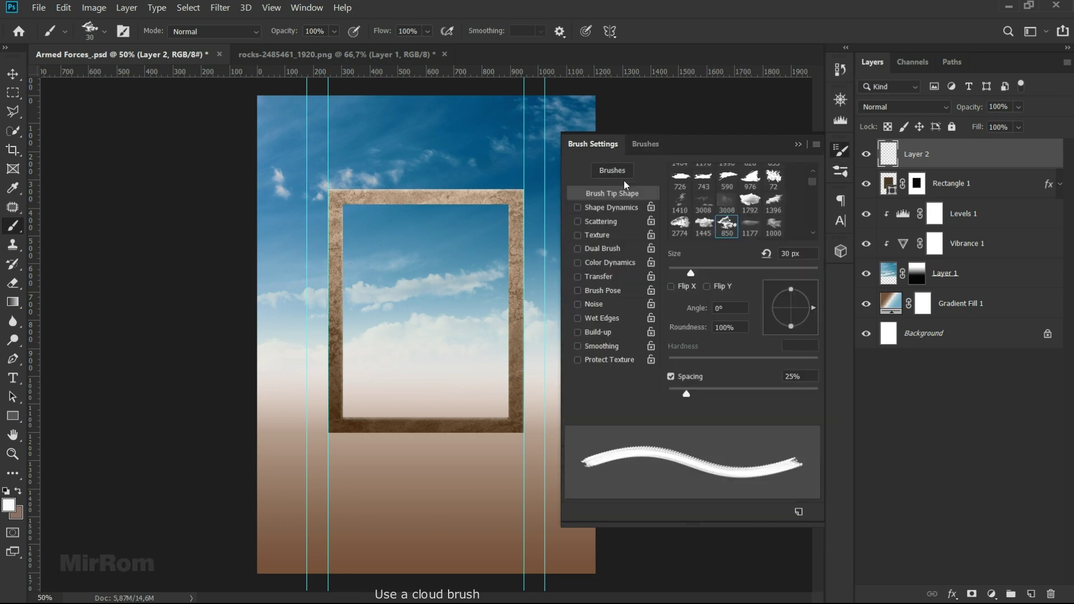
{"action": "left_click", "coordinate": [727, 227]}
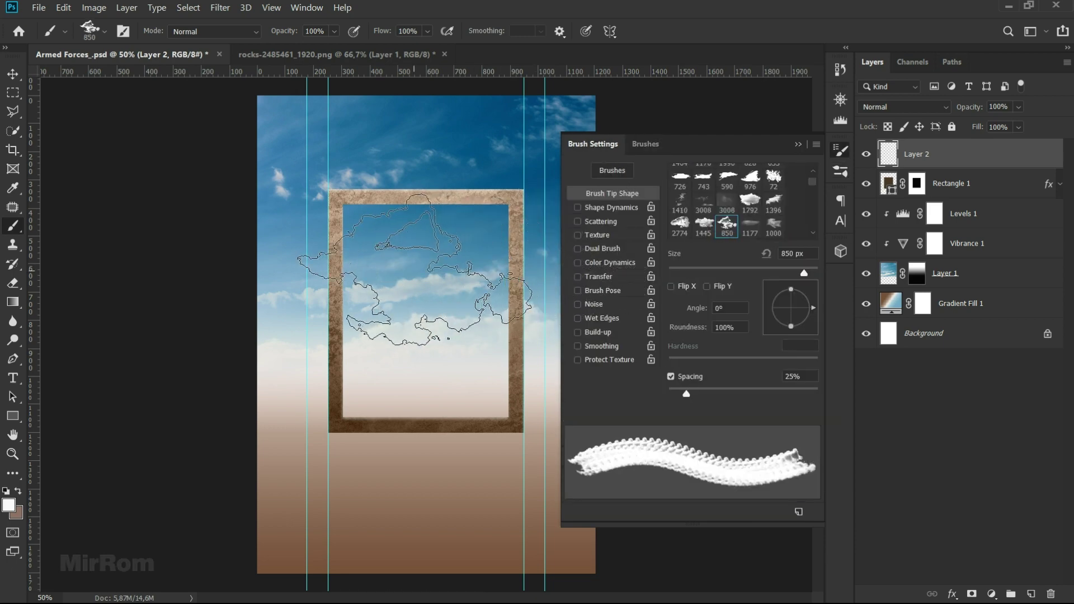
{"action": "left_click", "coordinate": [414, 268]}
{"action": "key", "text": "v"}
{"action": "left_click", "coordinate": [798, 144]}
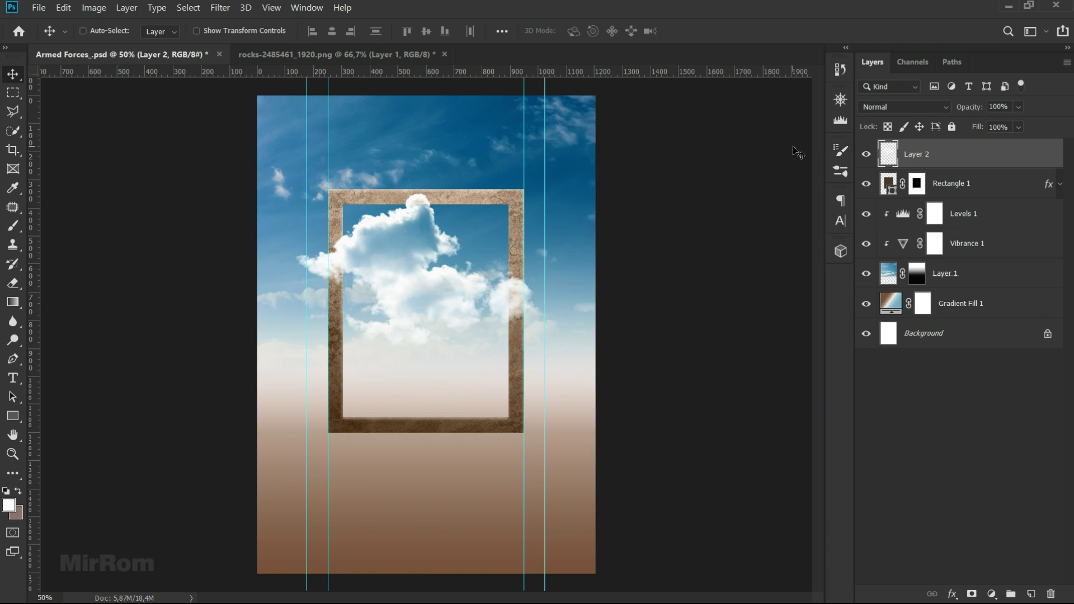
- Scale the Layer 2 cloud to about half size over the frame's left edge and add a mask
{"action": "key", "text": "ctrl+t"}
{"action": "mouse_move", "coordinate": [527, 192]}
{"action": "left_mouse_down"}
{"action": "mouse_move", "coordinate": [406, 276]}
{"action": "mouse_move", "coordinate": [422, 267]}
{"action": "left_mouse_up"}
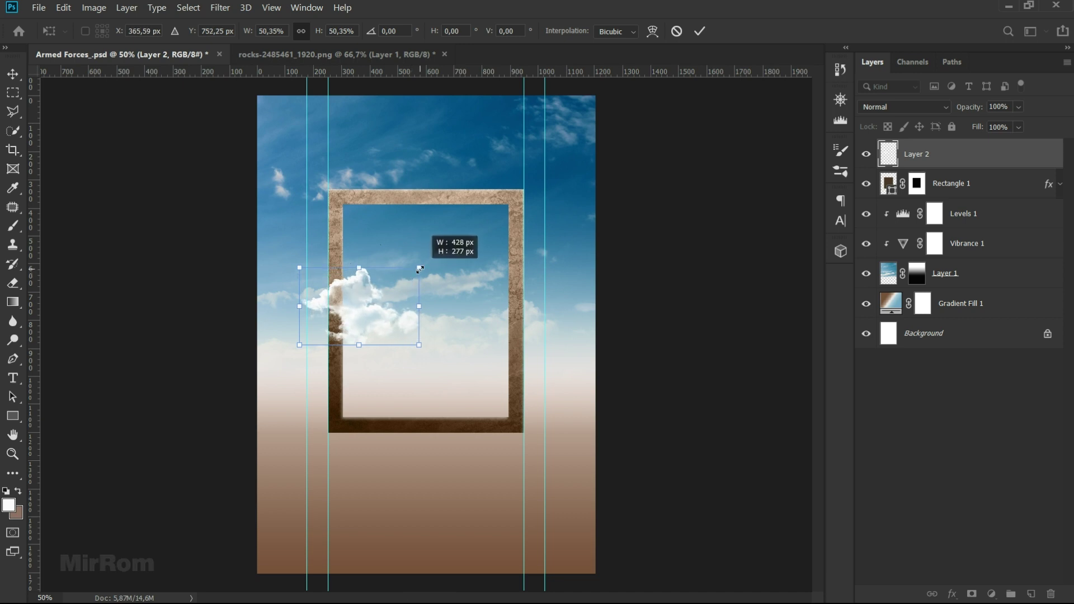
{"action": "left_click_drag", "start_coordinate": [394, 302], "coordinate": [396, 301]}
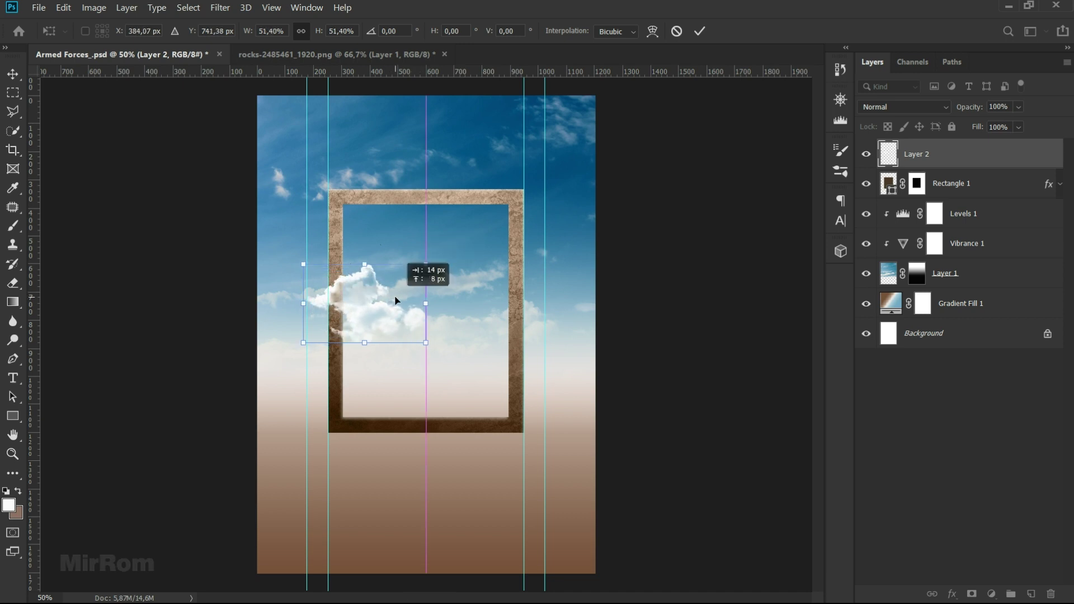
{"action": "key", "text": "Return"}
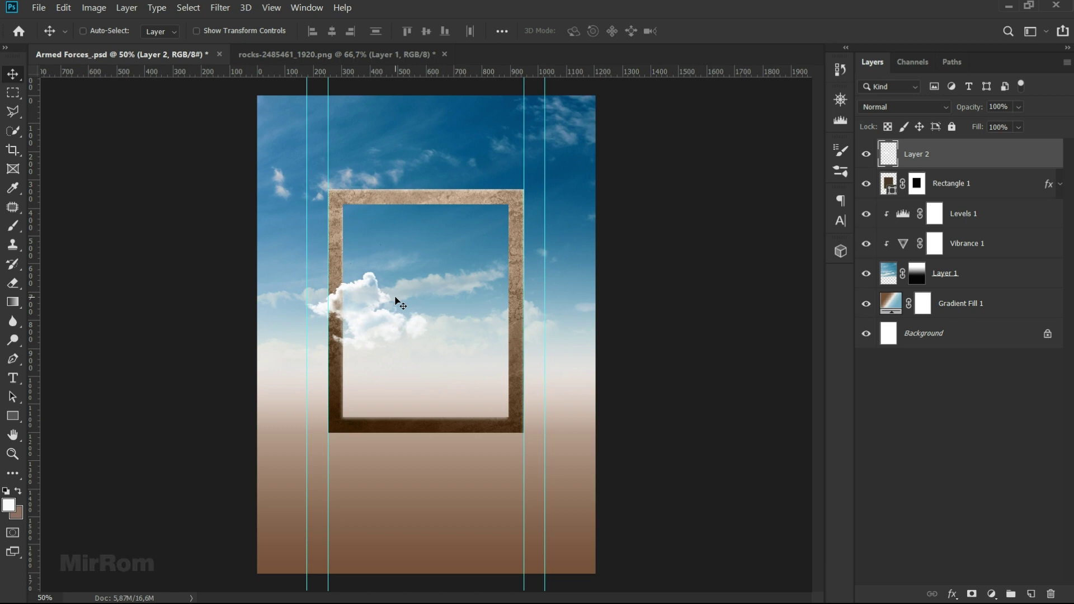
{"action": "key", "text": "ctrl+t"}
{"action": "left_click_drag", "start_coordinate": [426, 351], "coordinate": [430, 352]}
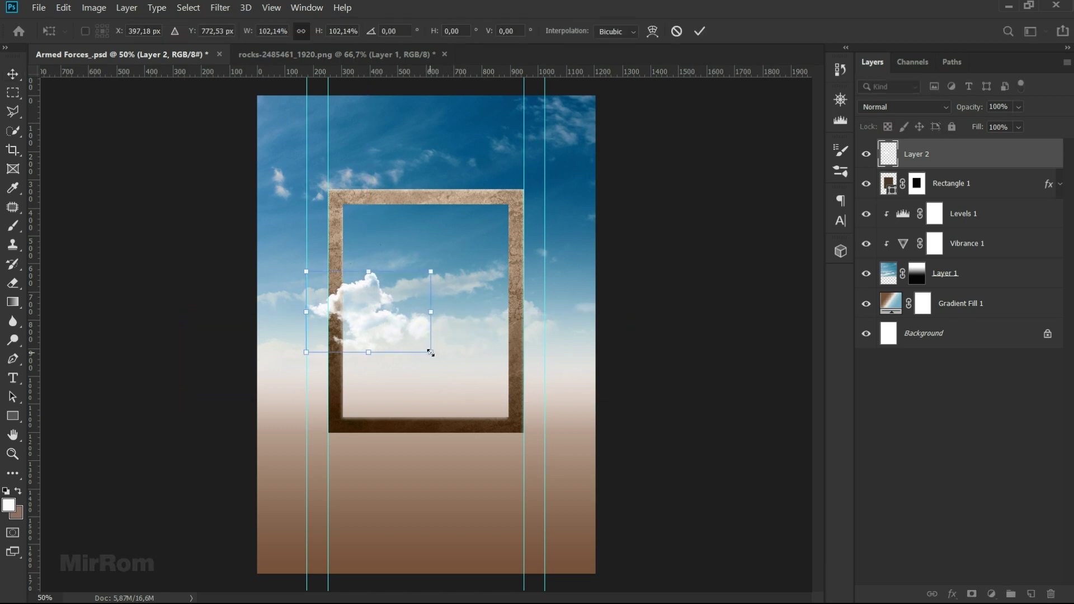
{"action": "key", "text": "Return"}
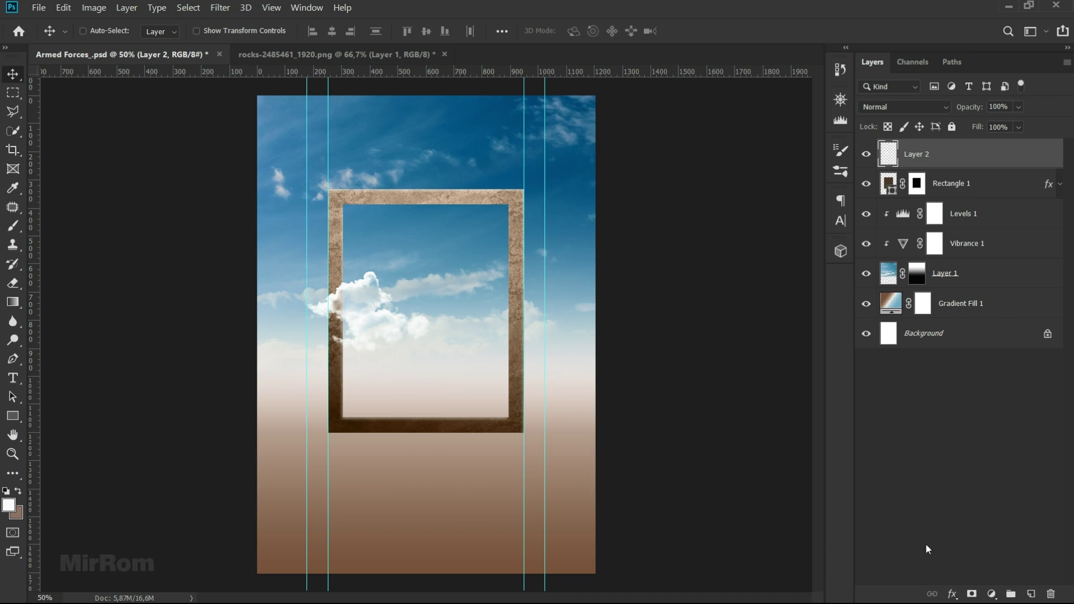
{"action": "left_click", "coordinate": [972, 594]}
- Draw a gradient on the cloud's mask to fade out its lower part
{"action": "key", "text": "g"}
{"action": "left_click_drag", "start_coordinate": [385, 395], "coordinate": [384, 305]}
{"action": "key", "text": "ctrl+z"}
{"action": "left_click_drag", "start_coordinate": [379, 406], "coordinate": [376, 319]}
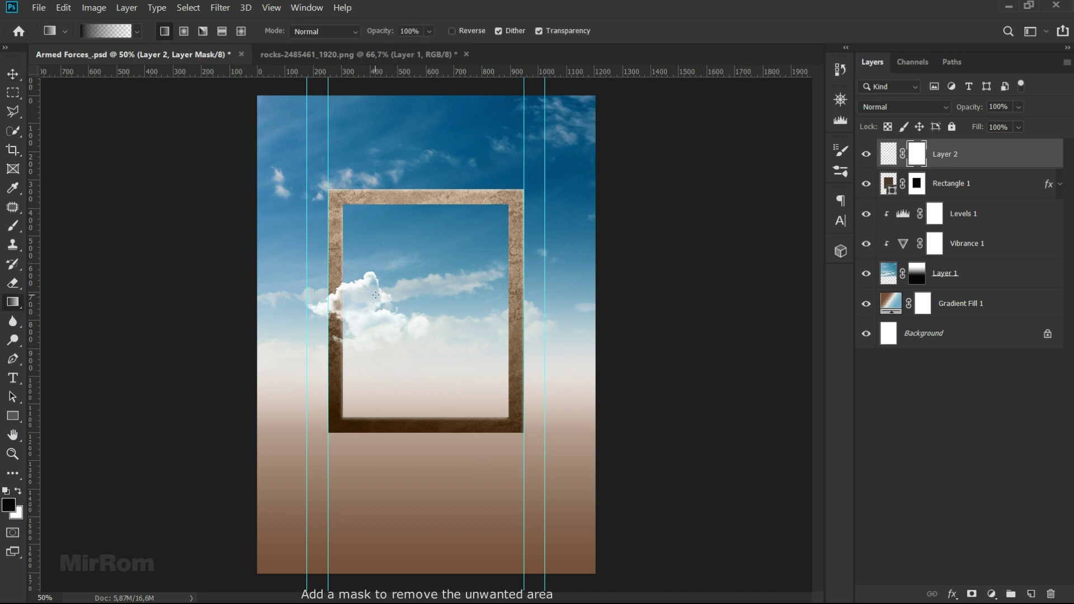
{"action": "left_click_drag", "start_coordinate": [375, 426], "coordinate": [375, 306]}
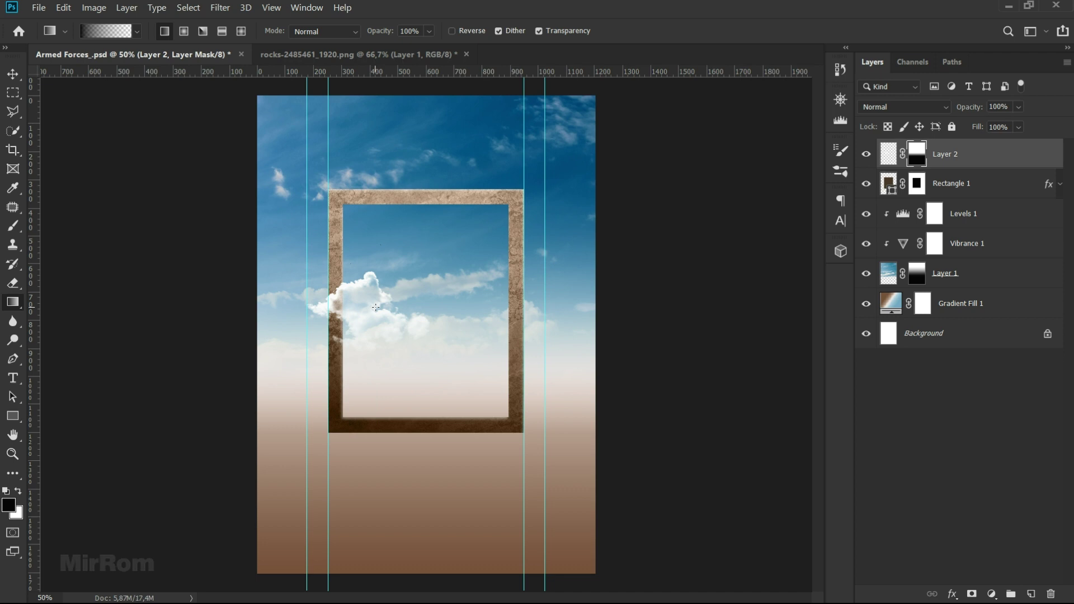
{"action": "key", "text": "v"}
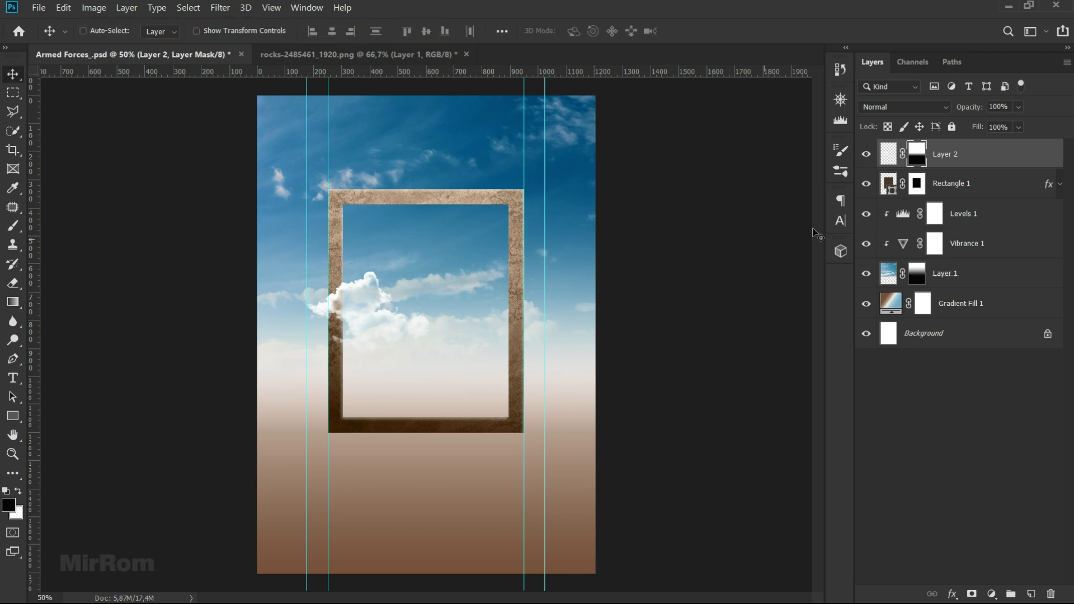
- Lower the cloud layer's opacity to 70% and return to editing layer pixels
{"action": "left_click", "coordinate": [1019, 127]}
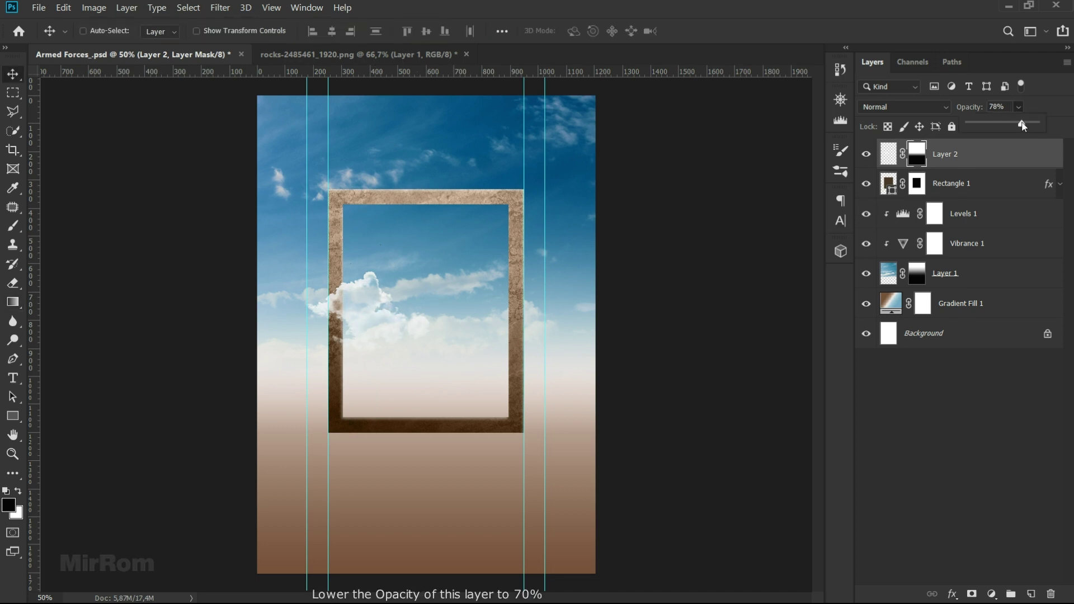
{"action": "left_click_drag", "start_coordinate": [1017, 110], "coordinate": [1011, 106]}
{"action": "key", "text": "Down"}
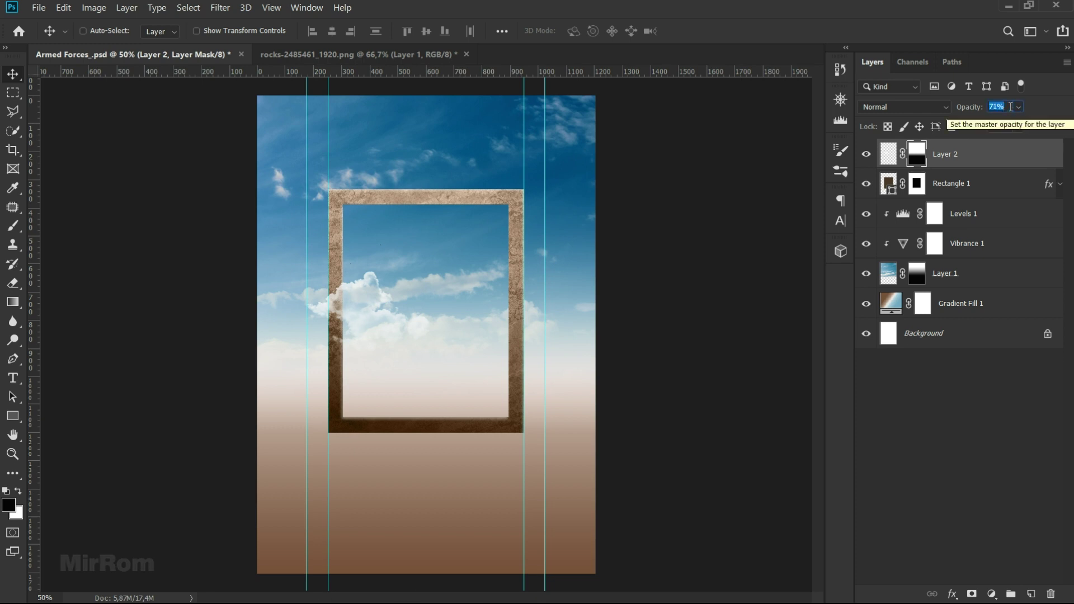
{"action": "key", "text": "Down"}
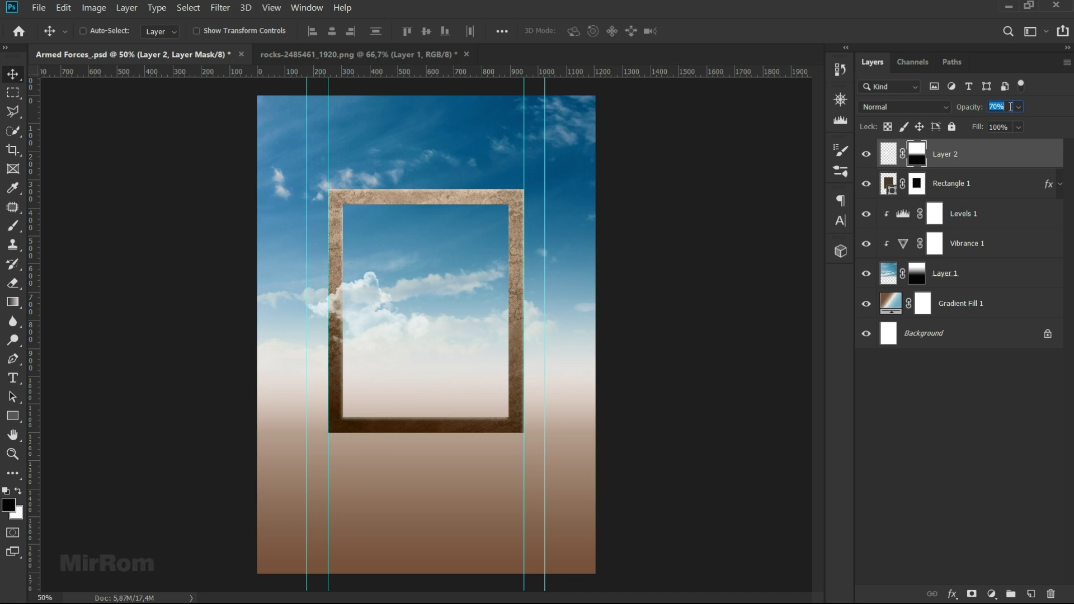
{"action": "key", "text": "ctrl+2"}
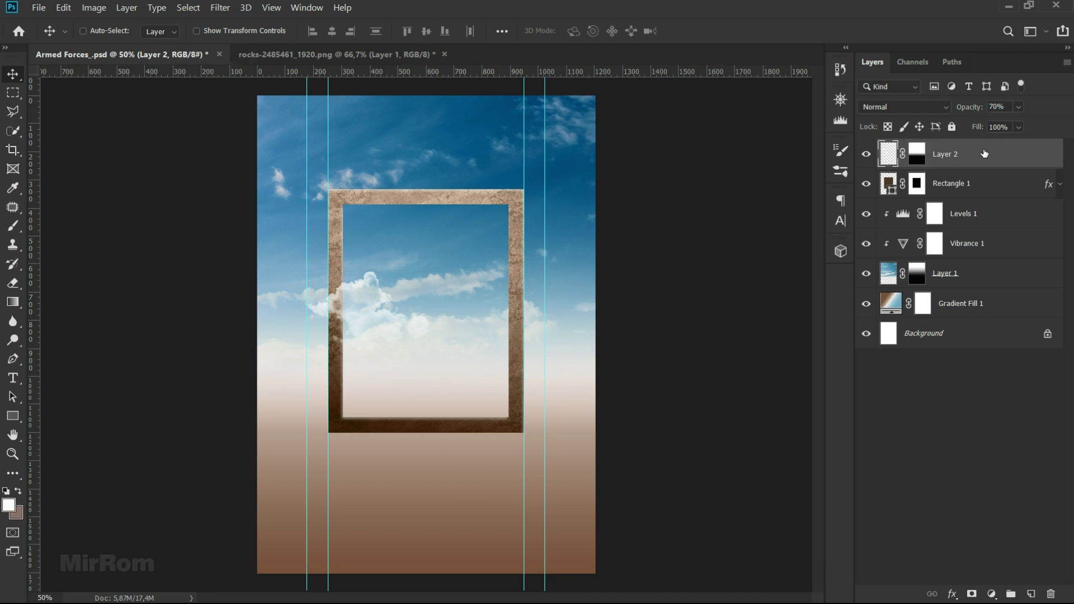
- Stamp a second cloud with a large cloud brush tip on new Layer 3
{"action": "left_click", "coordinate": [1031, 593]}
{"action": "key", "text": "b"}
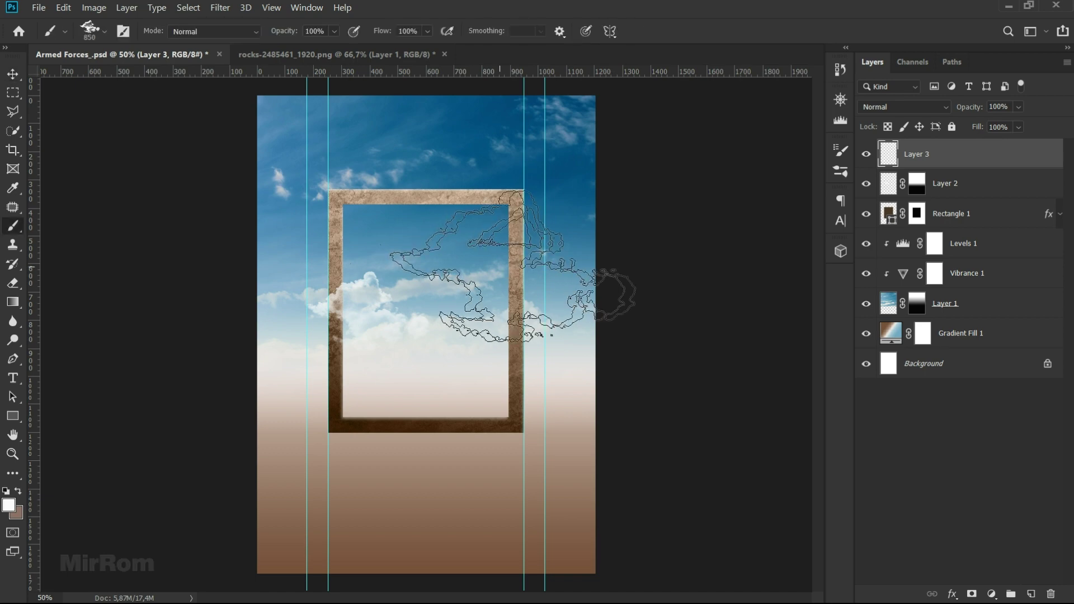
{"action": "key", "text": "F5"}
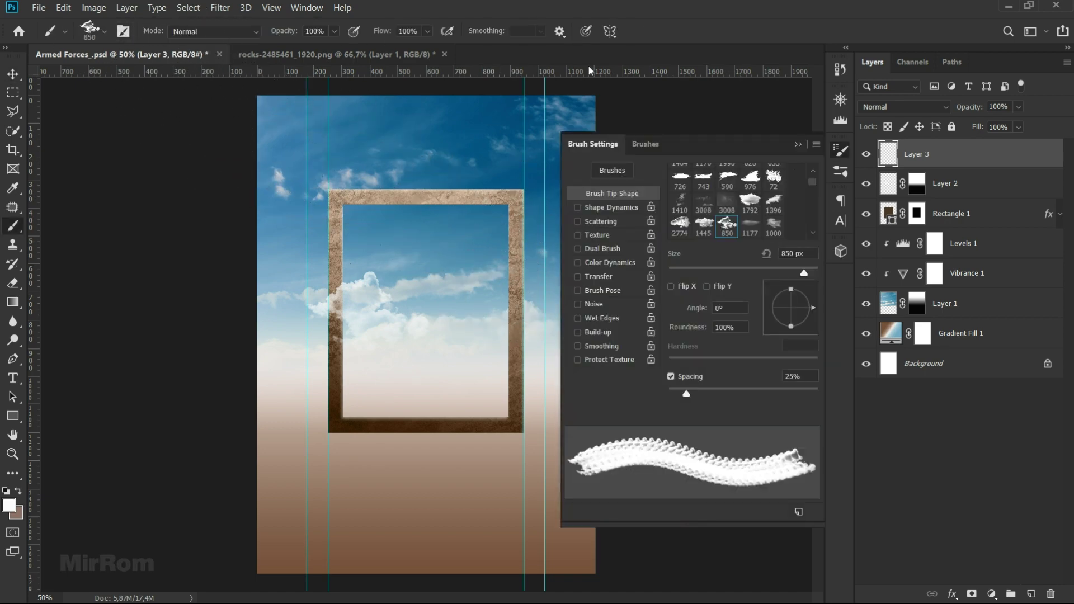
{"action": "left_click", "coordinate": [772, 204]}
{"action": "left_click", "coordinate": [798, 144]}
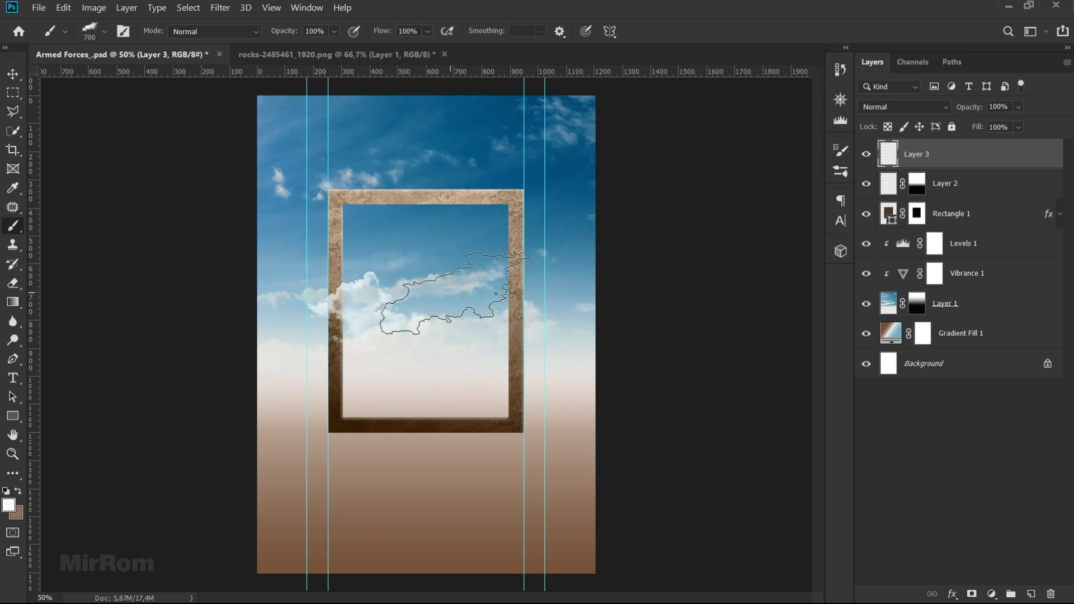
{"action": "left_click", "coordinate": [457, 291]}
{"action": "key", "text": "v"}
{"action": "left_click_drag", "start_coordinate": [462, 297], "coordinate": [477, 307]}
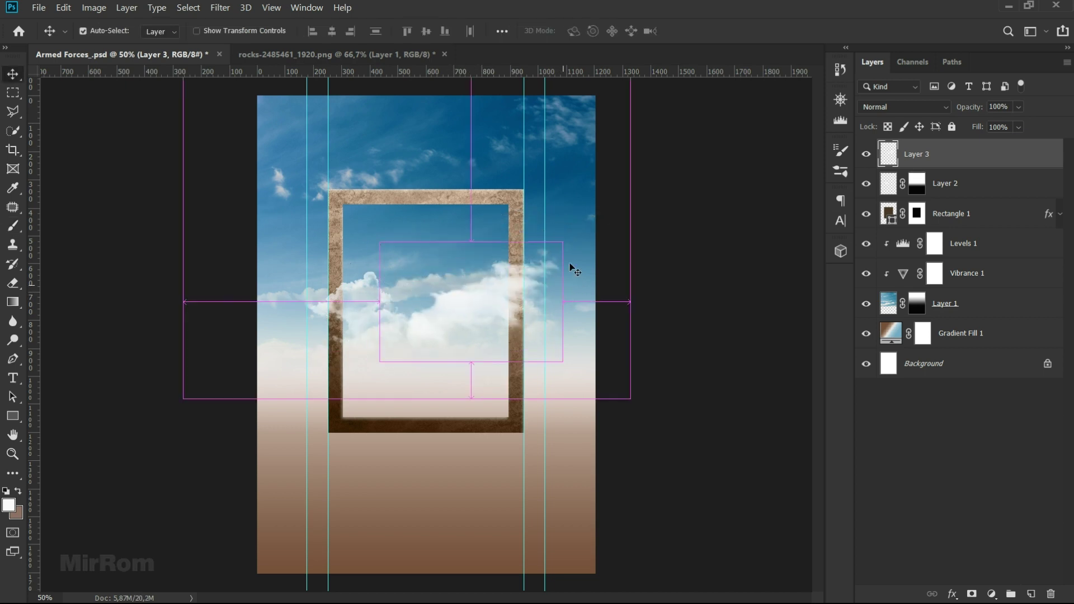
- Tilt and shrink the cloud onto the frame's right edge at 88% opacity, then open File > Open
{"action": "key", "text": "ctrl+t"}
{"action": "left_click_drag", "start_coordinate": [580, 244], "coordinate": [594, 291]}
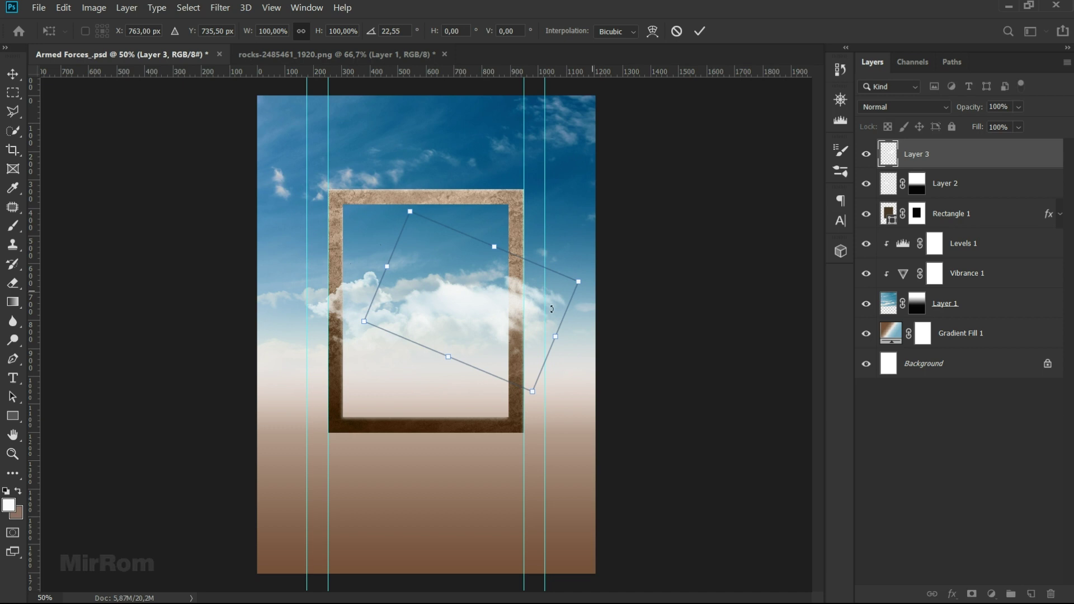
{"action": "left_click_drag", "start_coordinate": [403, 213], "coordinate": [442, 260]}
{"action": "mouse_move", "coordinate": [487, 331]}
{"action": "left_mouse_down"}
{"action": "mouse_move", "coordinate": [549, 326]}
{"action": "mouse_move", "coordinate": [536, 337]}
{"action": "left_mouse_up"}
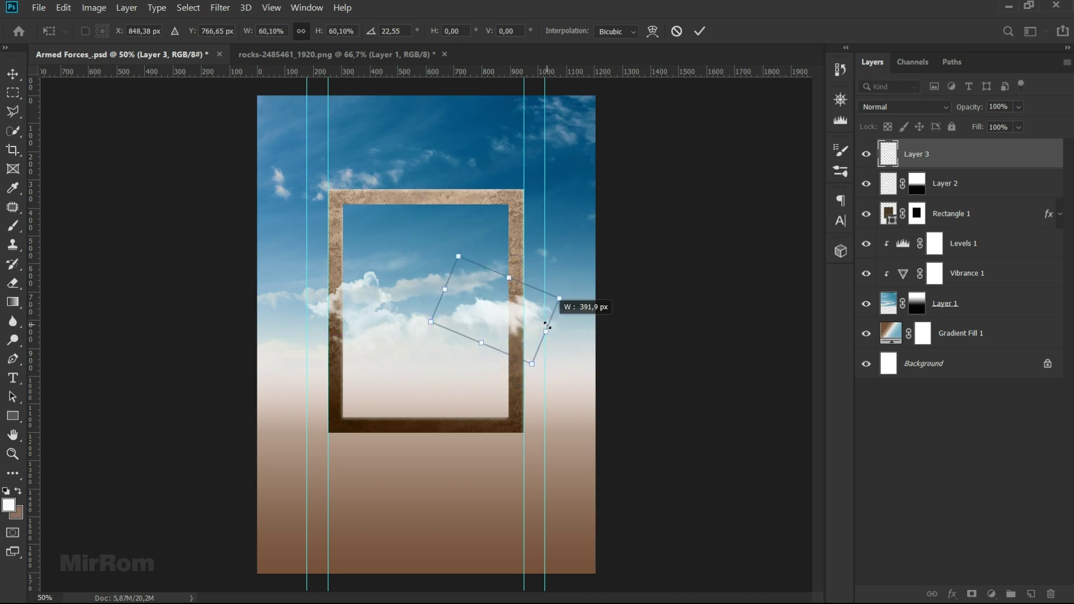
{"action": "left_click_drag", "start_coordinate": [457, 256], "coordinate": [472, 277]}
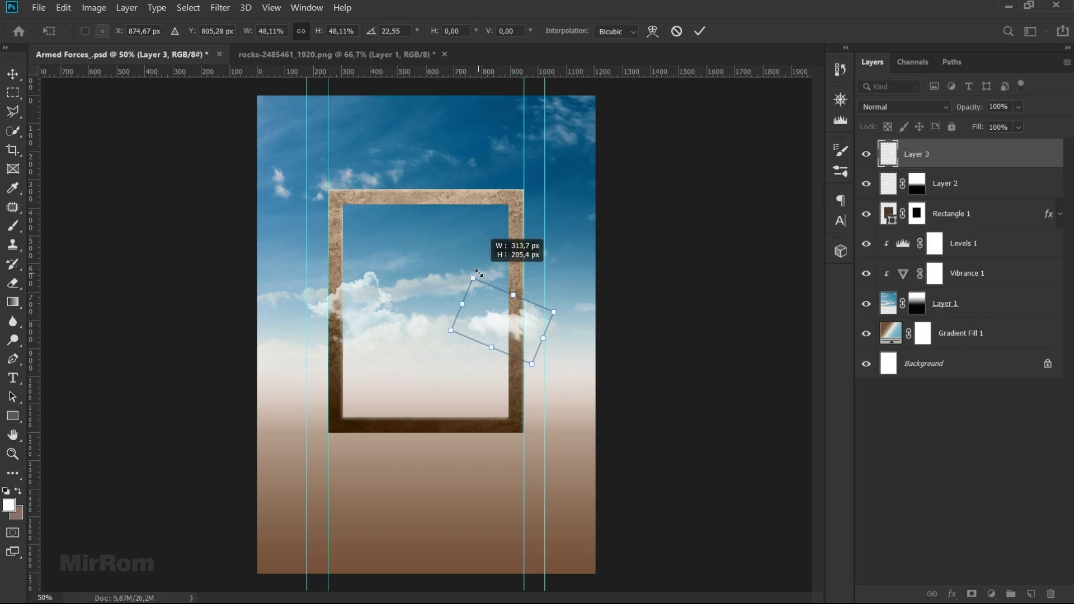
{"action": "left_click_drag", "start_coordinate": [519, 336], "coordinate": [525, 319]}
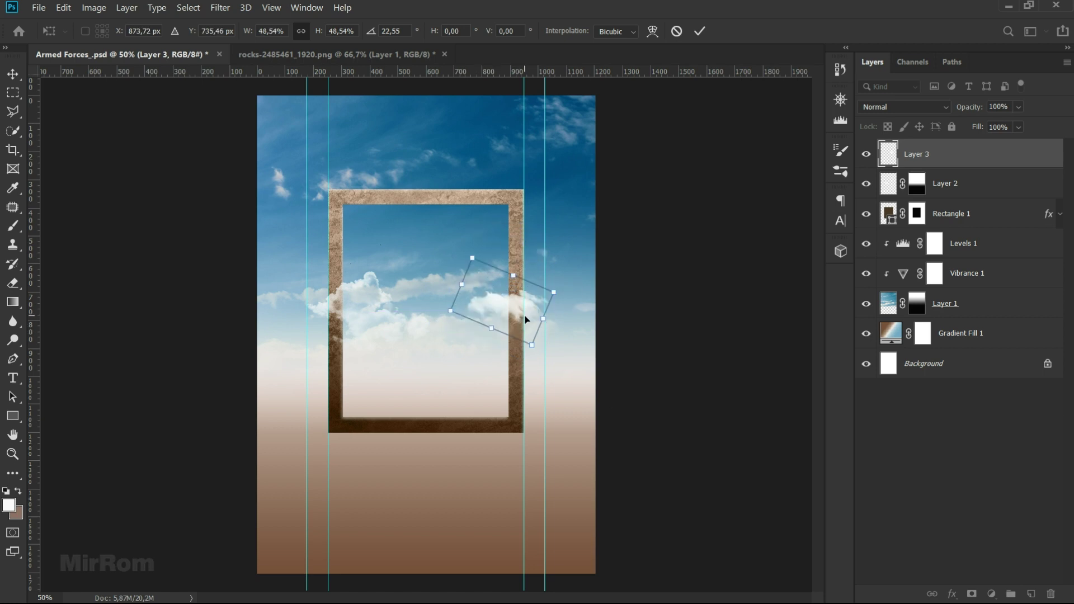
{"action": "key", "text": "Return"}
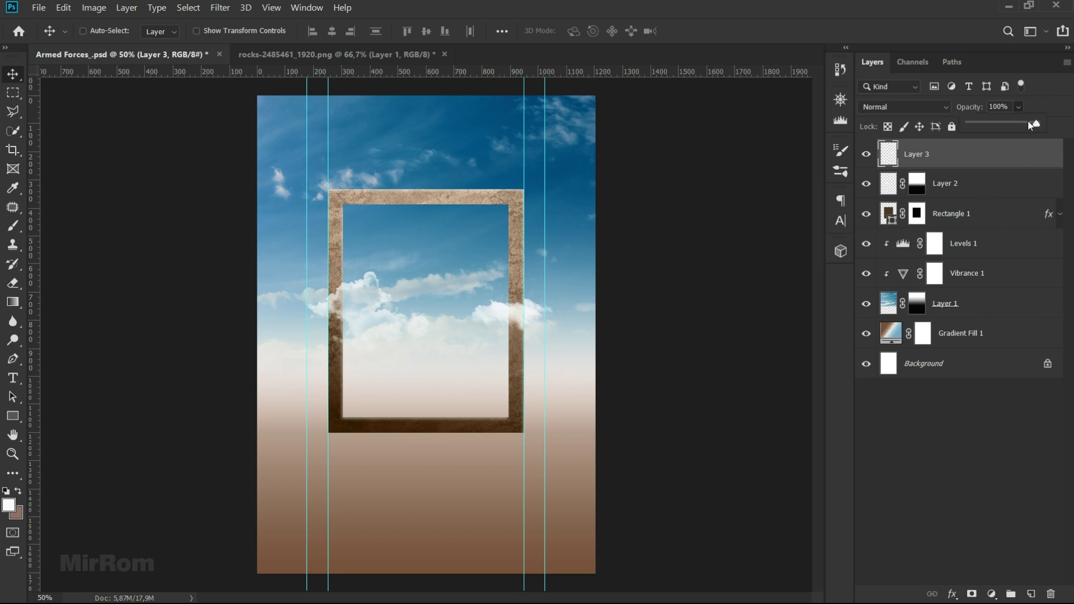
{"action": "left_click_drag", "start_coordinate": [1029, 119], "coordinate": [1022, 120]}
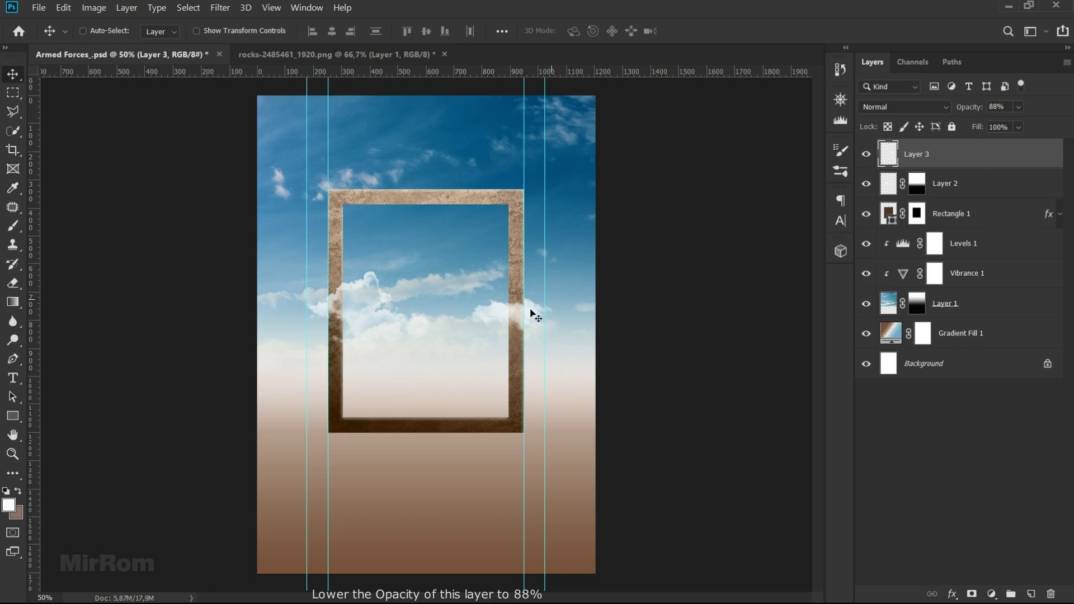
{"action": "left_click", "coordinate": [39, 7]}
{"action": "left_click", "coordinate": [47, 35]}
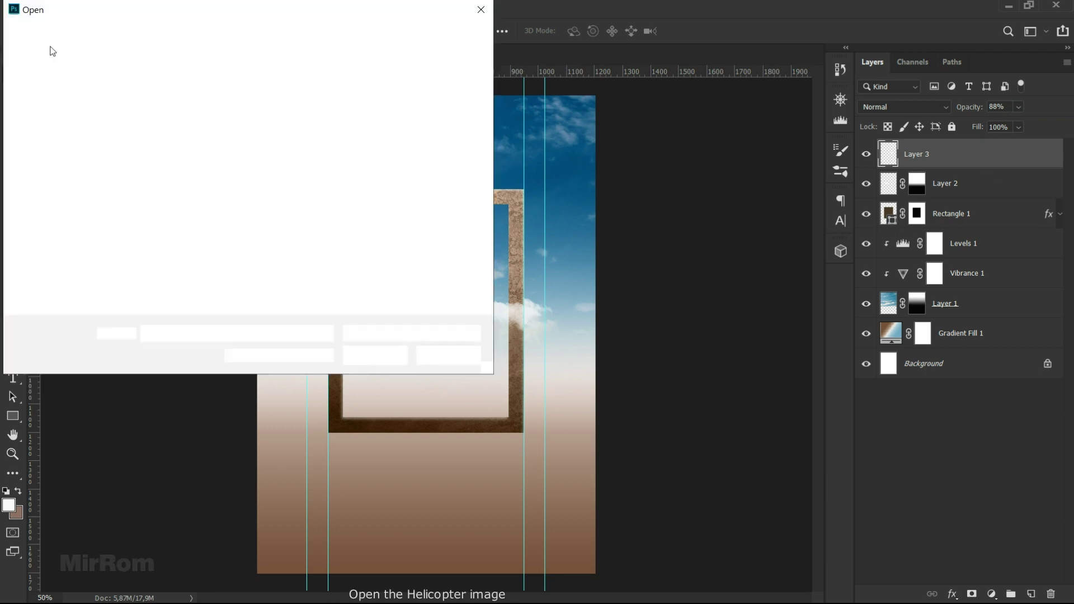
- Bring the helicopter image into the composite and shrink it to about 18%
{"action": "double_click", "coordinate": [252, 123]}
{"action": "left_click_drag", "start_coordinate": [395, 275], "coordinate": [301, 184]}
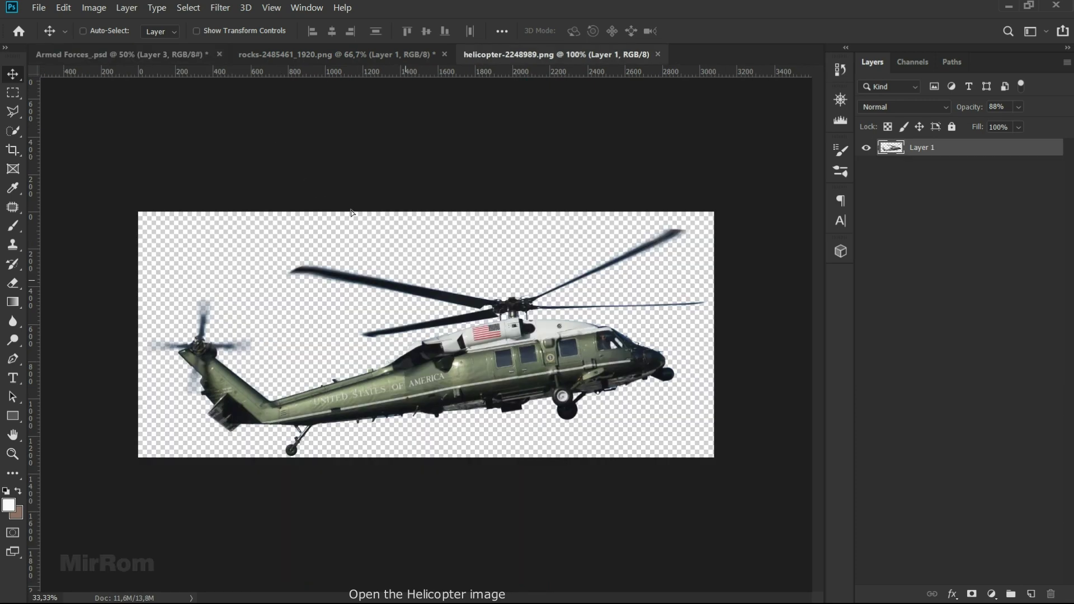
{"action": "key", "text": "ctrl+t"}
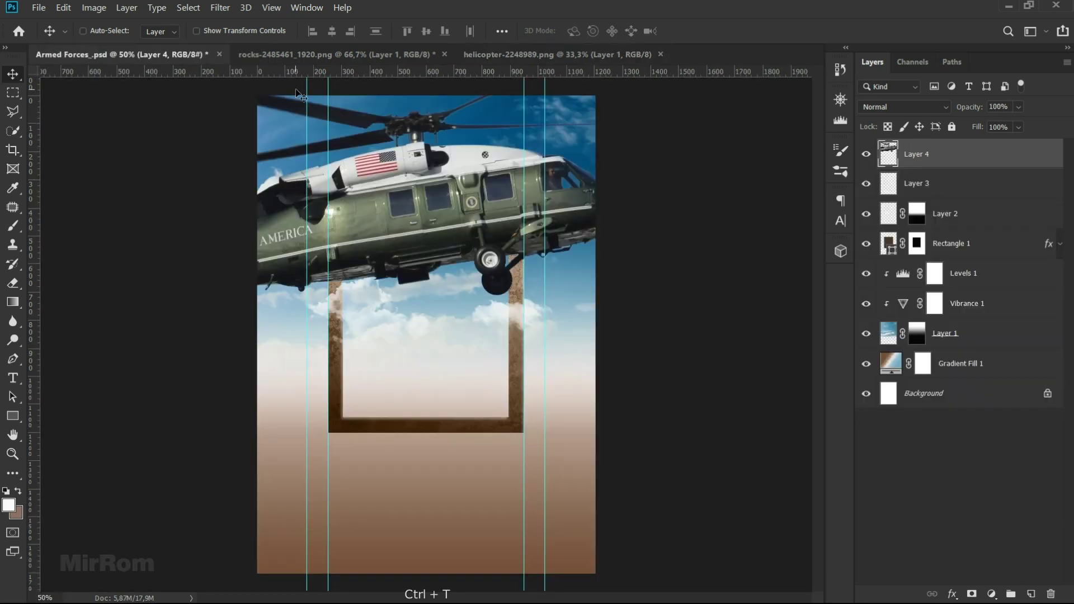
{"action": "left_click_drag", "start_coordinate": [715, 352], "coordinate": [423, 225]}
{"action": "left_click_drag", "start_coordinate": [153, 108], "coordinate": [212, 134]}
{"action": "mouse_move", "coordinate": [359, 213]}
{"action": "left_mouse_down"}
{"action": "mouse_move", "coordinate": [378, 284]}
{"action": "mouse_move", "coordinate": [413, 335]}
{"action": "left_mouse_up"}
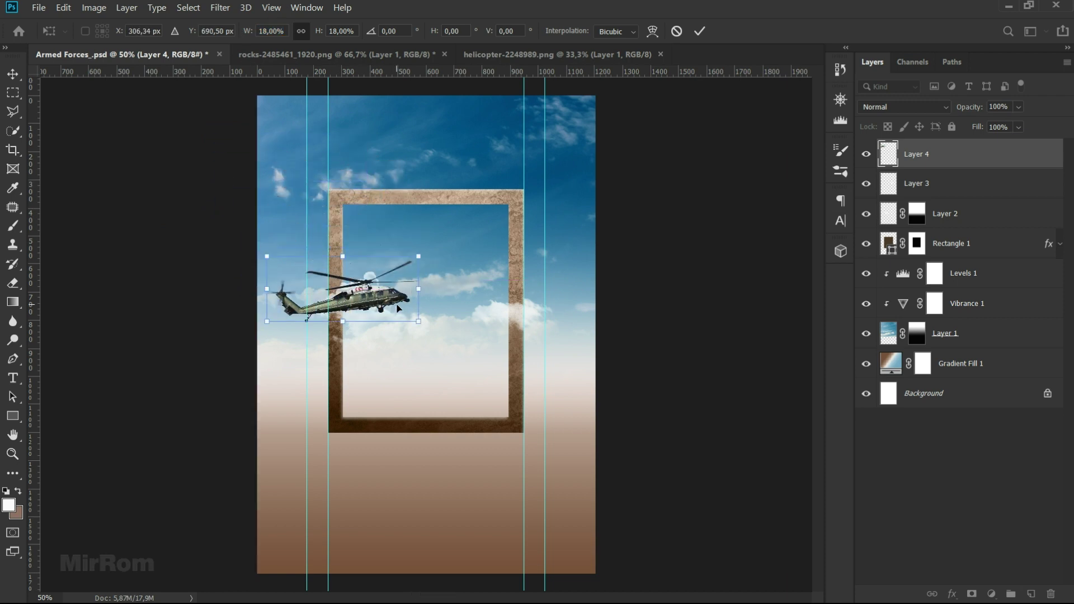
- Flip the helicopter horizontally, tilt it about 9° and shrink it a bit more
{"action": "right_click", "coordinate": [397, 306]}
{"action": "left_click", "coordinate": [442, 485]}
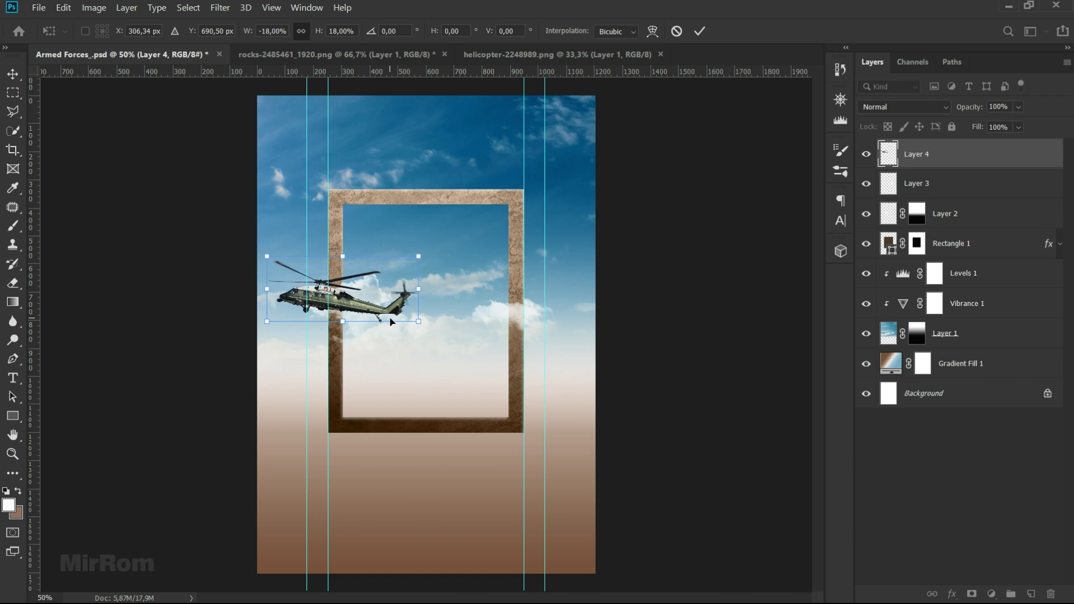
{"action": "left_click_drag", "start_coordinate": [437, 319], "coordinate": [438, 303]}
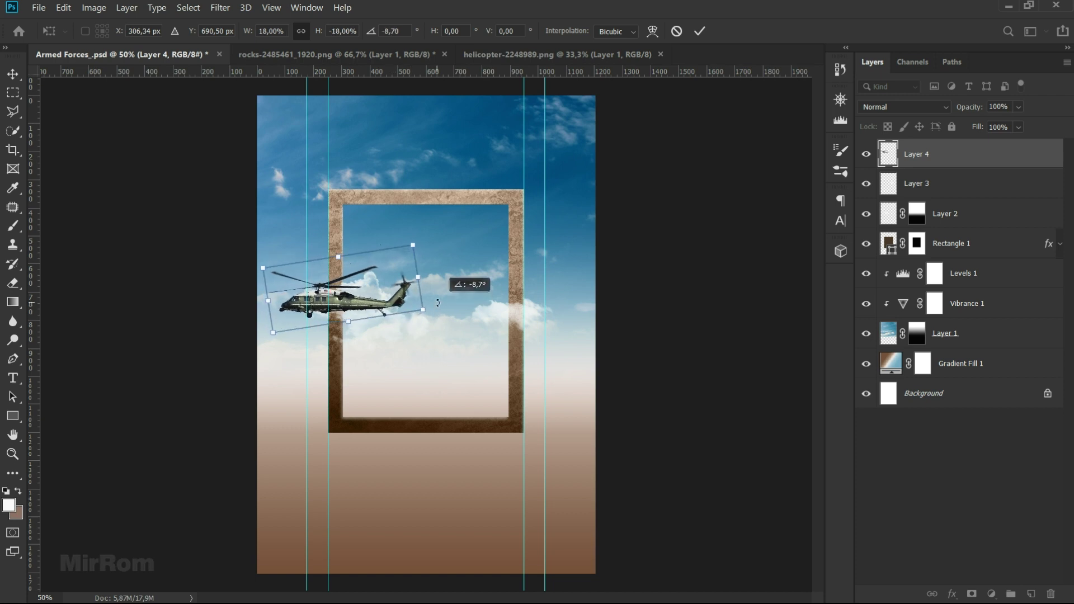
{"action": "left_click_drag", "start_coordinate": [414, 245], "coordinate": [360, 269]}
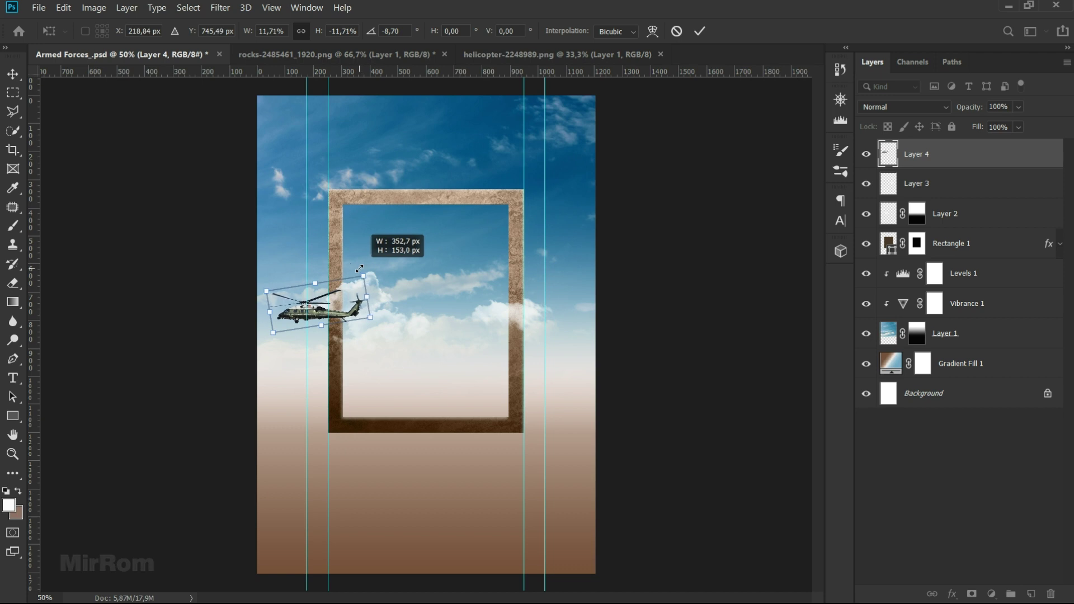
{"action": "left_click_drag", "start_coordinate": [359, 269], "coordinate": [344, 276]}
{"action": "left_click_drag", "start_coordinate": [265, 291], "coordinate": [287, 291]}
{"action": "left_click_drag", "start_coordinate": [358, 289], "coordinate": [363, 303]}
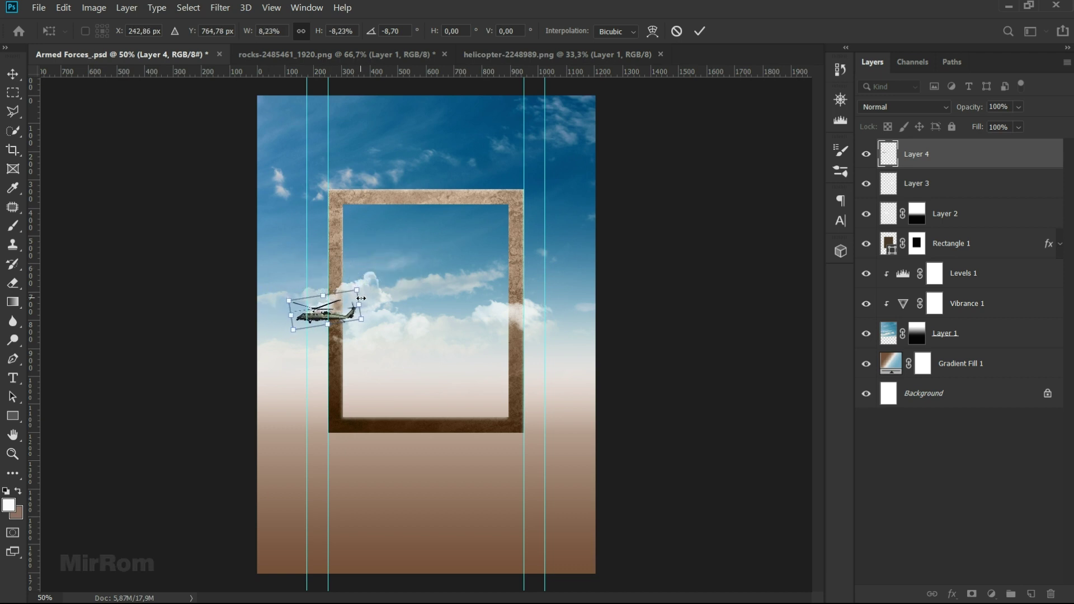
{"action": "key", "text": "Return"}
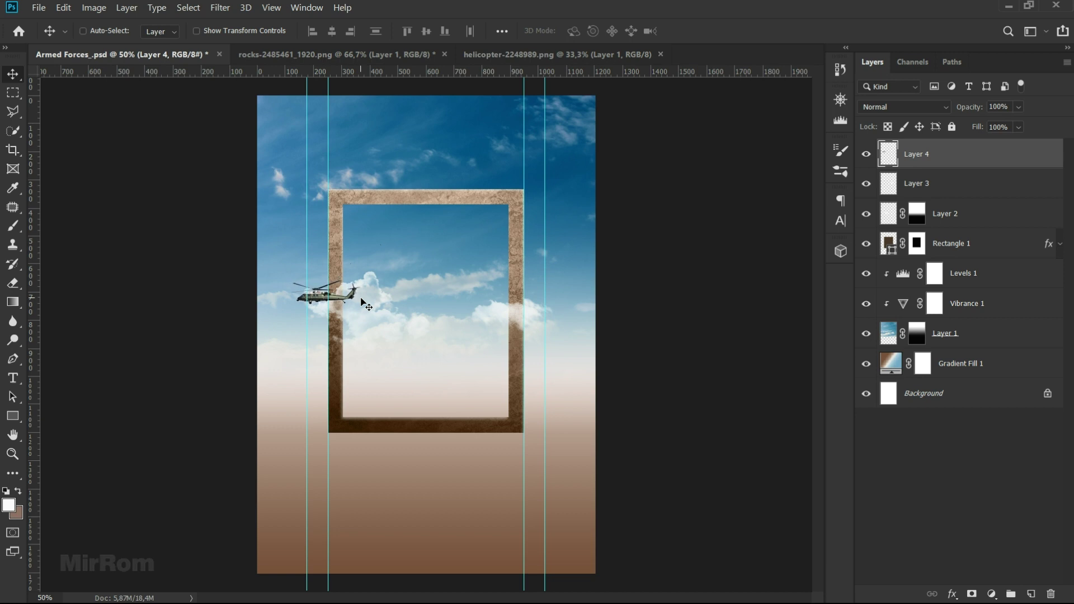
- Reduce the helicopter's width and height to about 89%
{"action": "key", "text": "ctrl+t"}
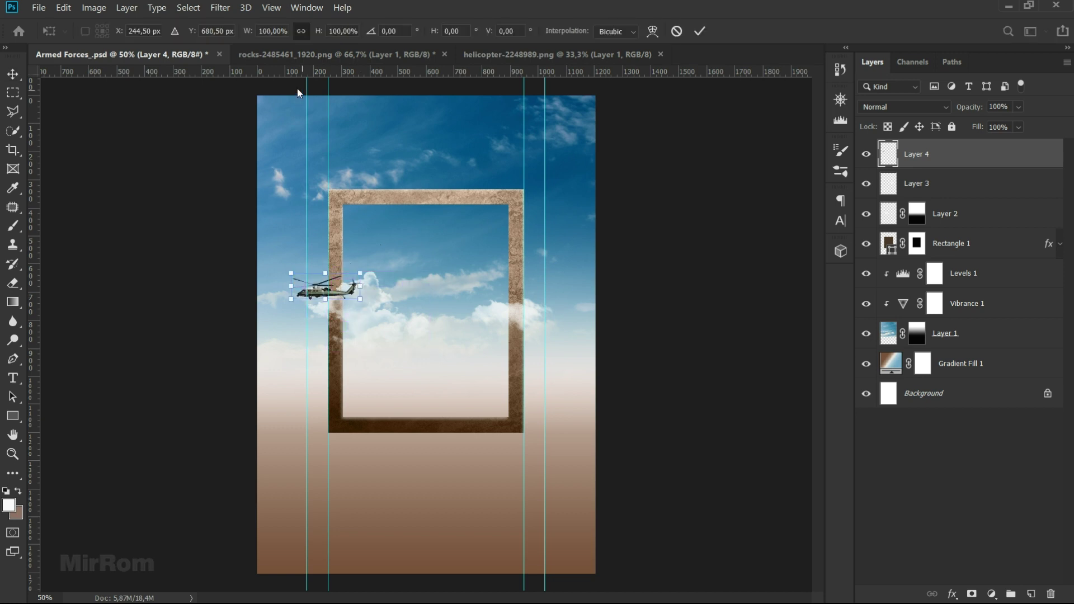
{"action": "left_click", "coordinate": [271, 32]}
{"action": "scroll", "coordinate": [272, 31], "scroll_direction": "down", "scroll_amount": 3}
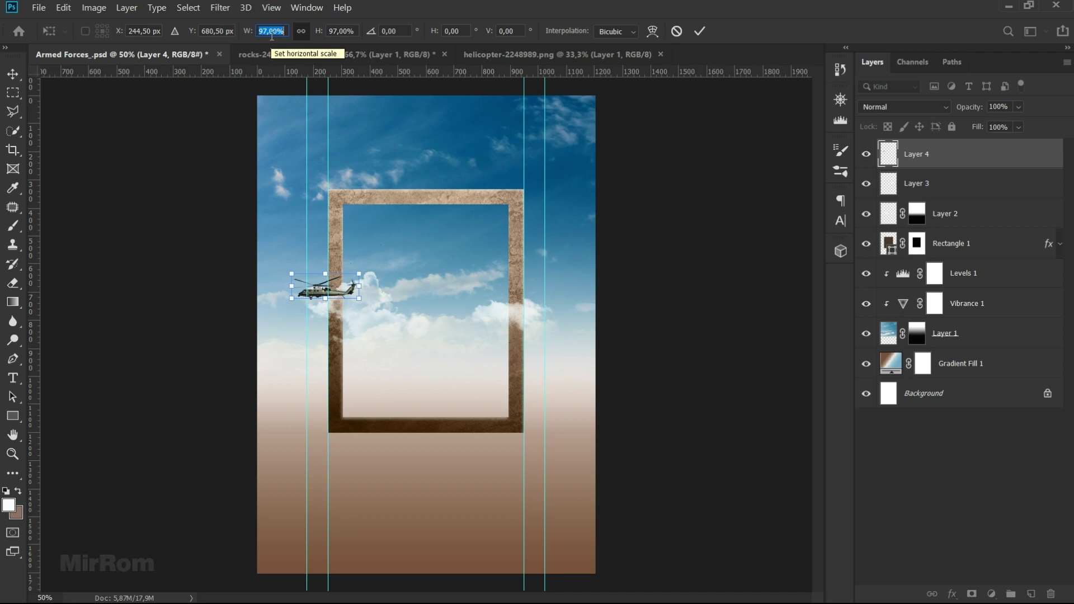
{"action": "scroll", "coordinate": [271, 36], "scroll_direction": "down", "scroll_amount": 3}
{"action": "scroll", "coordinate": [272, 36], "scroll_direction": "down", "scroll_amount": 2}
{"action": "scroll", "coordinate": [272, 36], "scroll_direction": "down", "scroll_amount": 2}
{"action": "key", "text": "Return"}
{"action": "key", "text": "Return"}
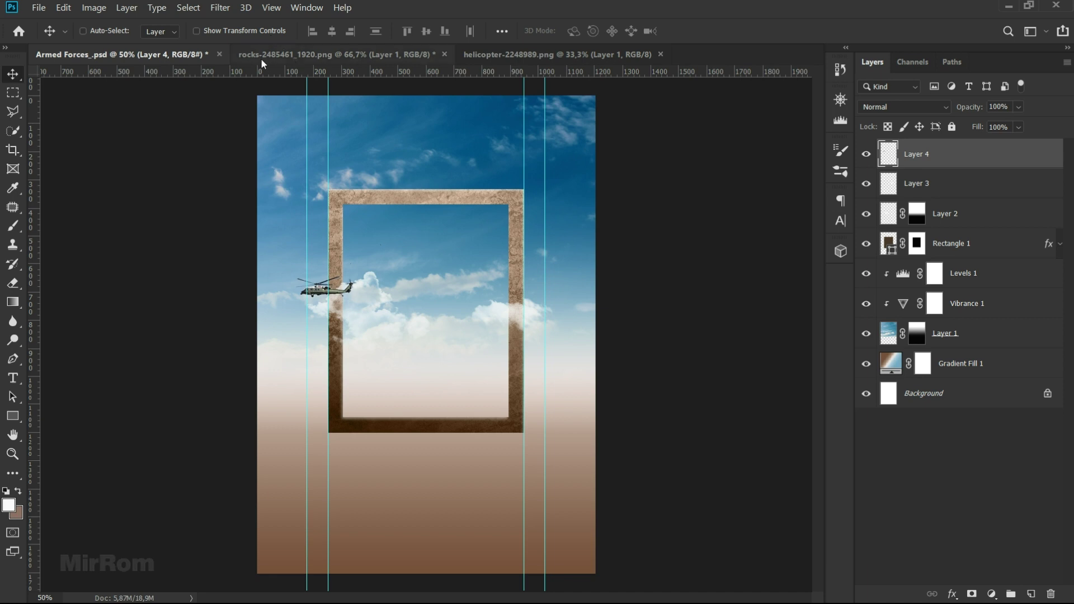
- Add a clipped Curves layer lifting the helicopter's shadows and dimming its highlights
{"action": "left_click", "coordinate": [127, 7]}
{"action": "mouse_move", "coordinate": [170, 190]}
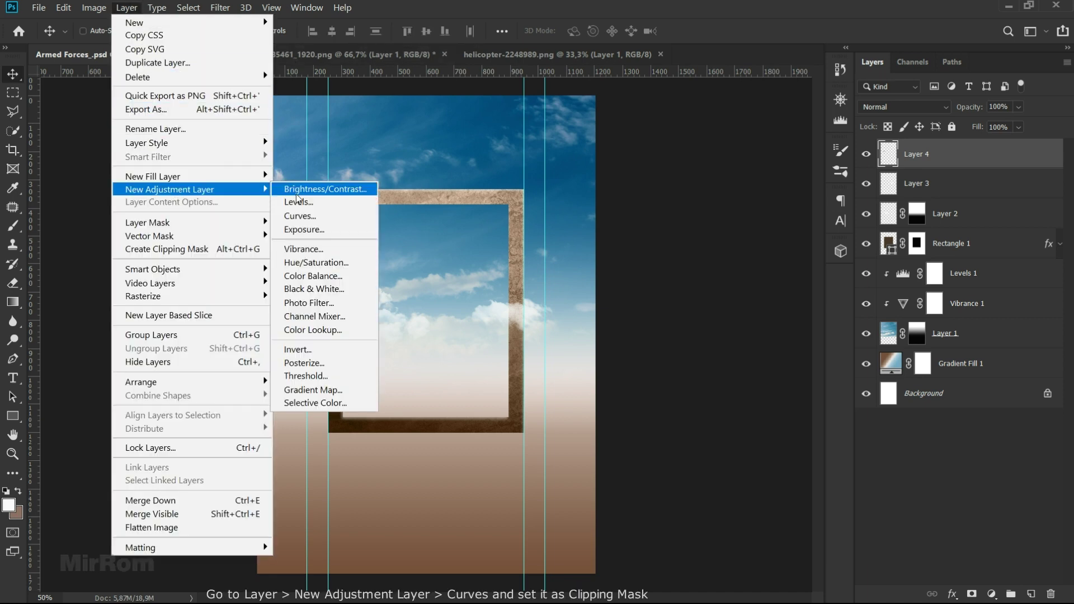
{"action": "left_click", "coordinate": [363, 206]}
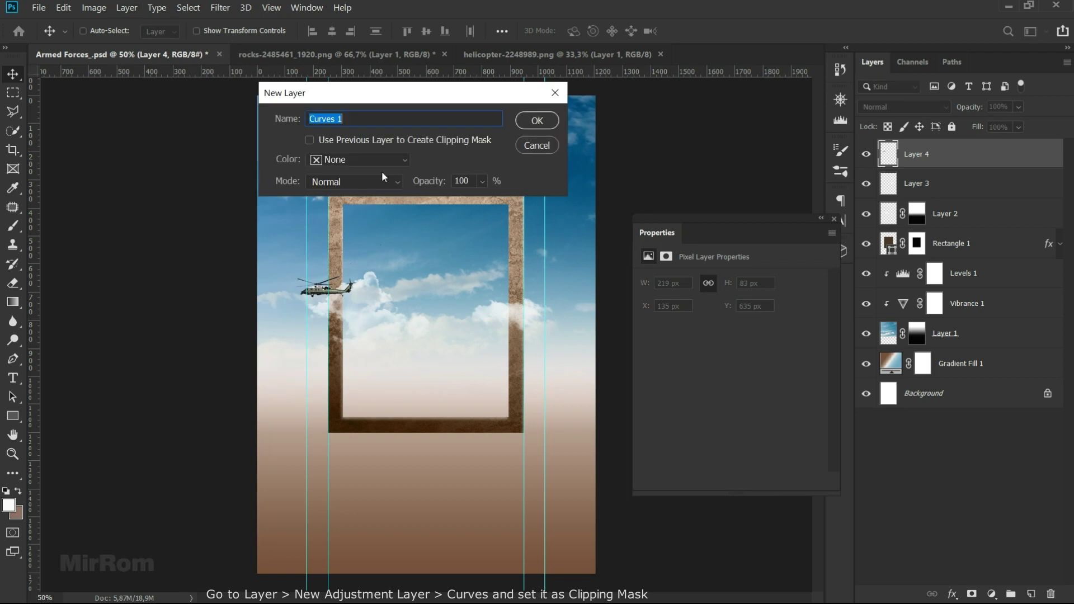
{"action": "left_click", "coordinate": [534, 121]}
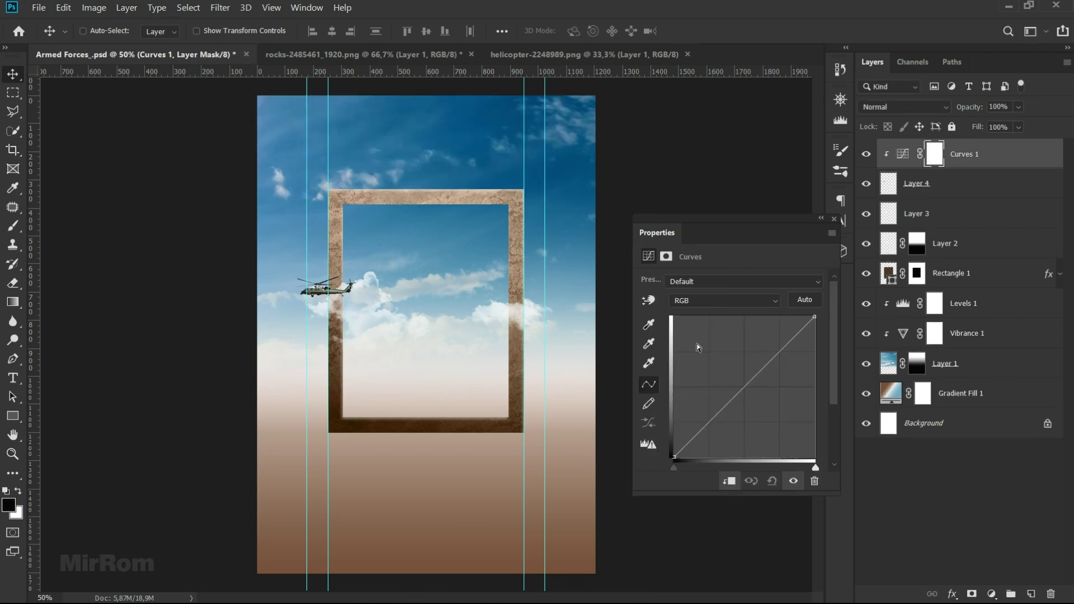
{"action": "left_click_drag", "start_coordinate": [674, 457], "coordinate": [667, 443]}
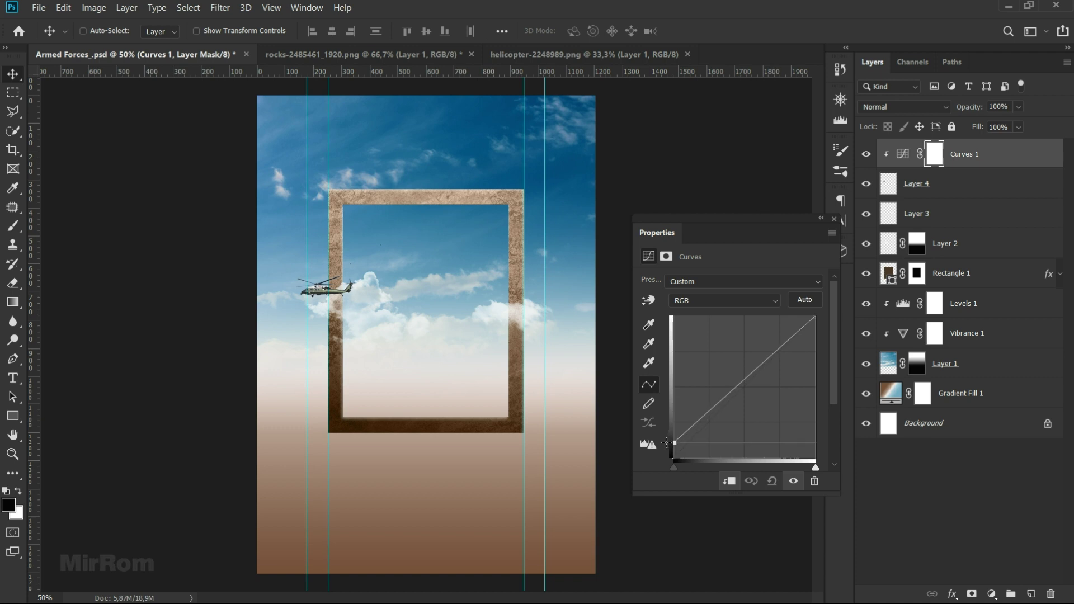
{"action": "left_click_drag", "start_coordinate": [818, 317], "coordinate": [823, 323]}
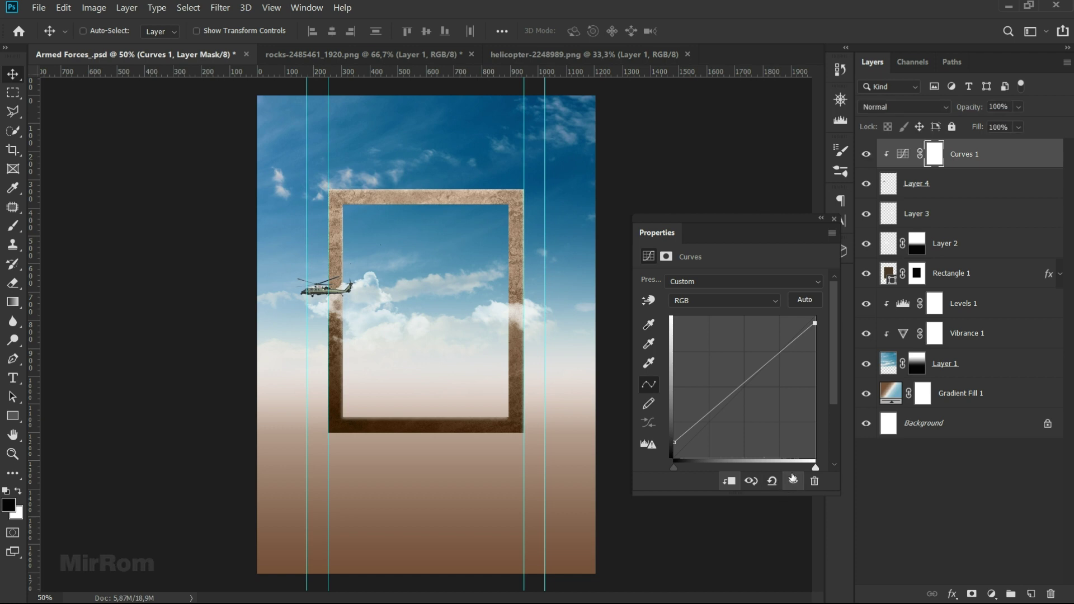
{"action": "left_click", "coordinate": [842, 227]}
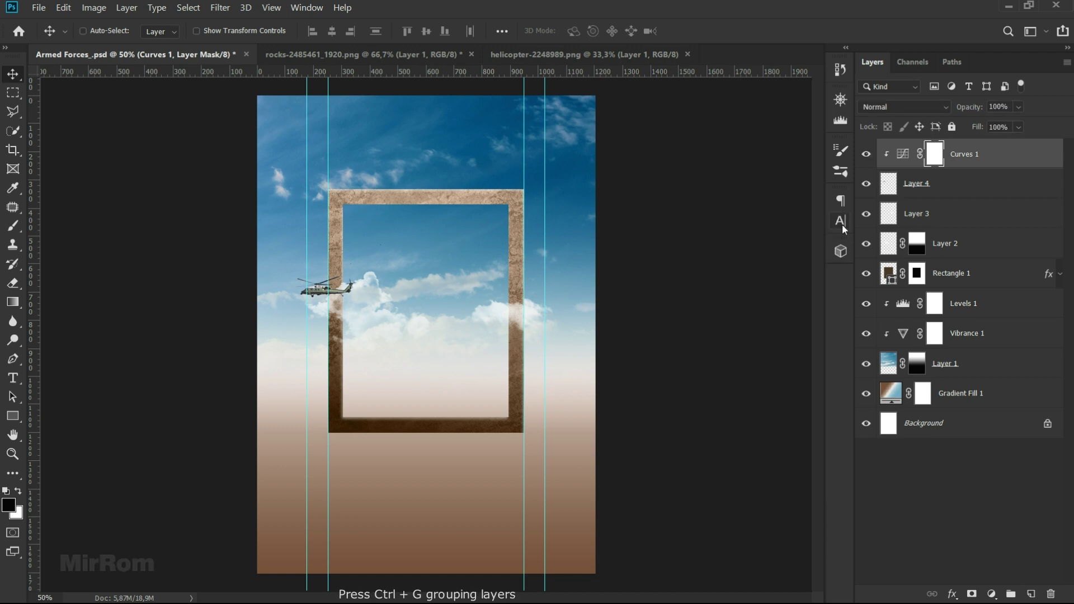
- Group the helicopter with its curves, duplicate it, and shrink the copy beside the frame's right side
{"action": "left_click", "coordinate": [939, 182], "text": "shift"}
{"action": "key", "text": "ctrl+g"}
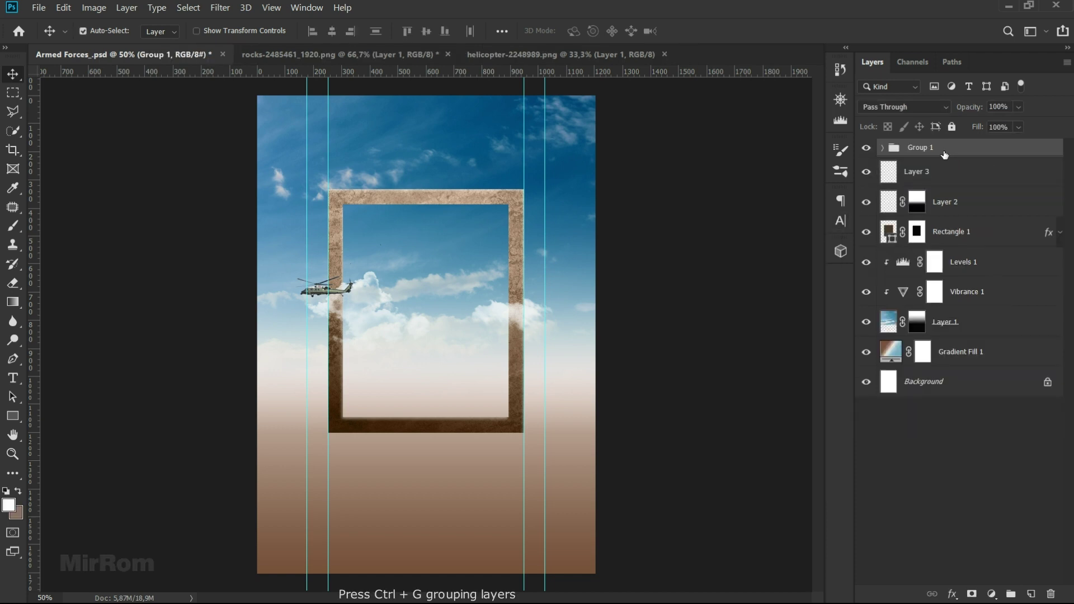
{"action": "key", "text": "ctrl+j"}
{"action": "left_click_drag", "start_coordinate": [392, 315], "coordinate": [561, 331]}
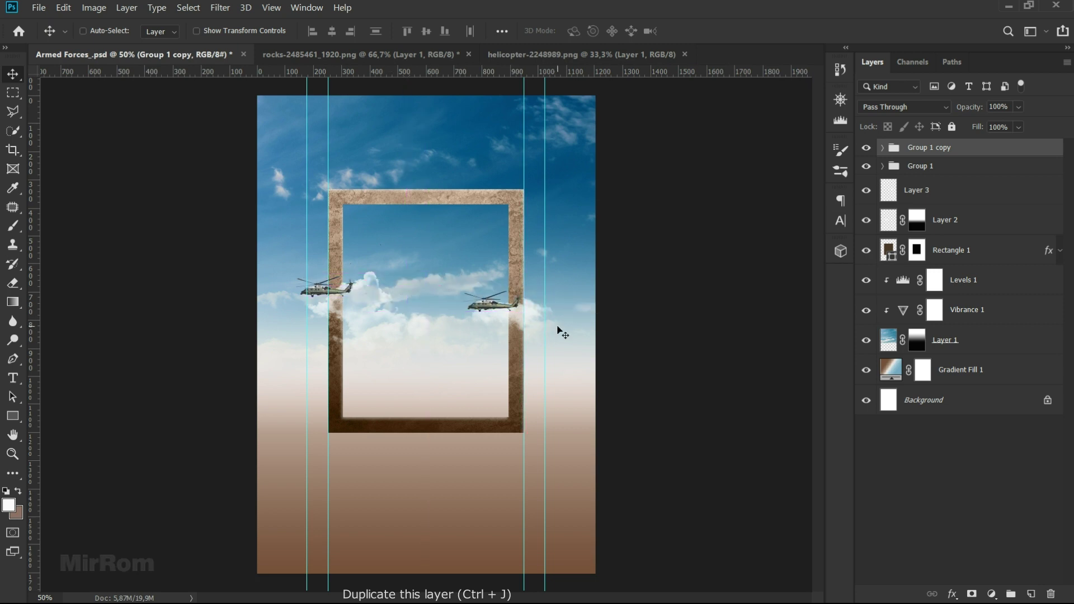
{"action": "key", "text": "ctrl+t"}
{"action": "left_click_drag", "start_coordinate": [541, 320], "coordinate": [492, 305]}
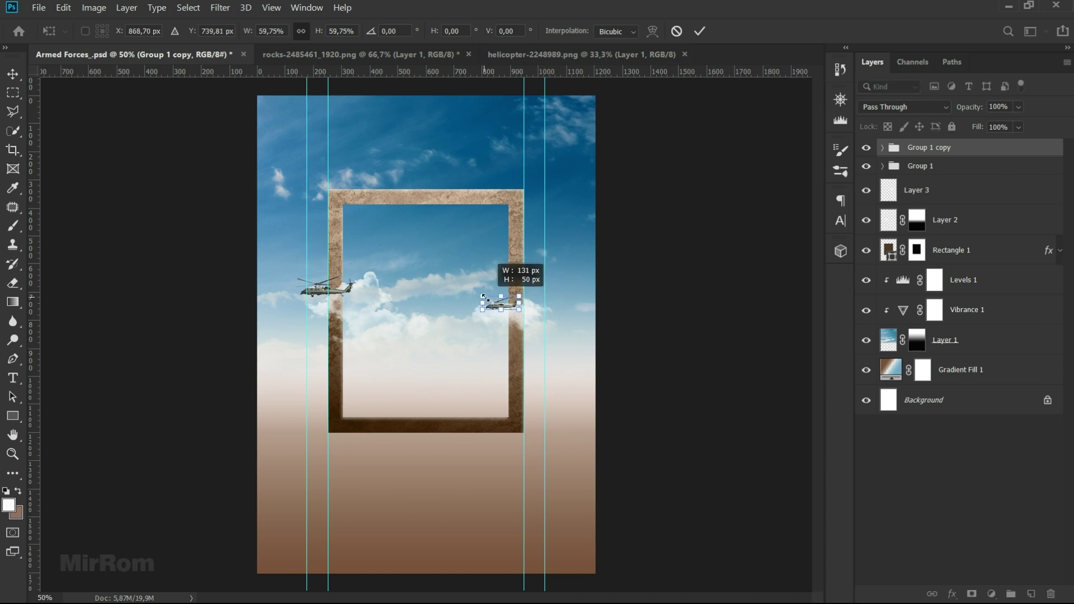
{"action": "key", "text": "Return"}
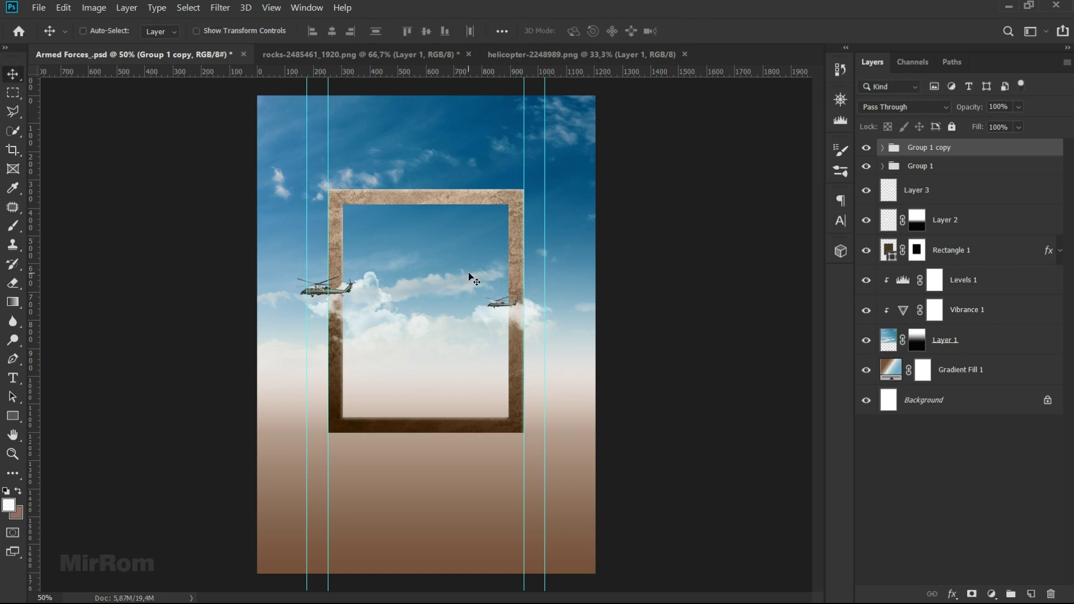
- Close the helicopter source image and drag the rock from the rocks image into the composite
{"action": "left_click", "coordinate": [684, 54]}
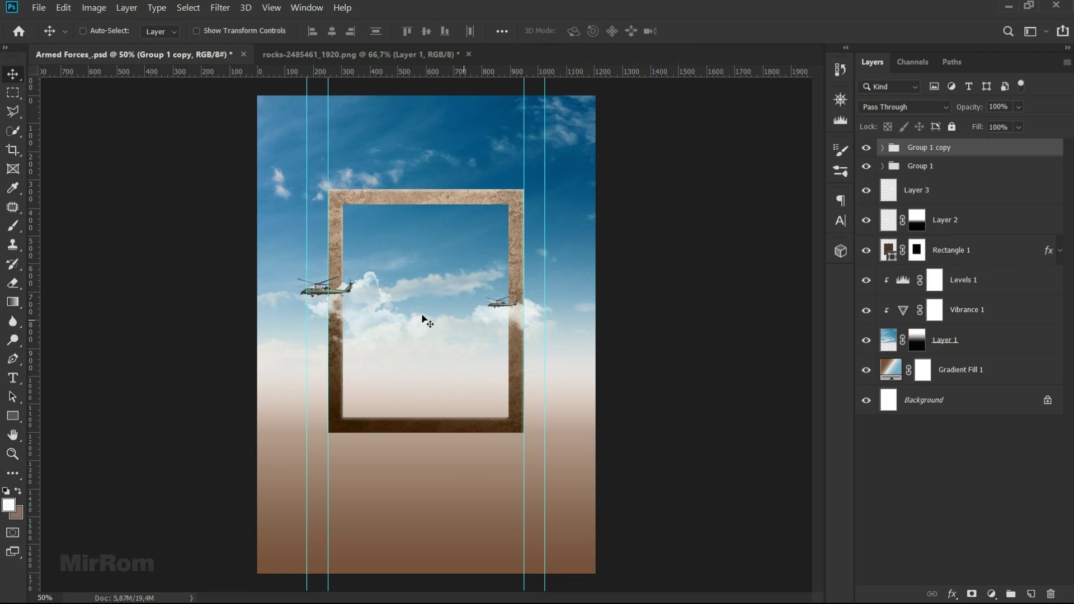
{"action": "left_click", "coordinate": [337, 54]}
{"action": "mouse_move", "coordinate": [338, 238]}
{"action": "left_mouse_down"}
{"action": "mouse_move", "coordinate": [236, 59]}
{"action": "mouse_move", "coordinate": [407, 234]}
{"action": "left_mouse_up"}
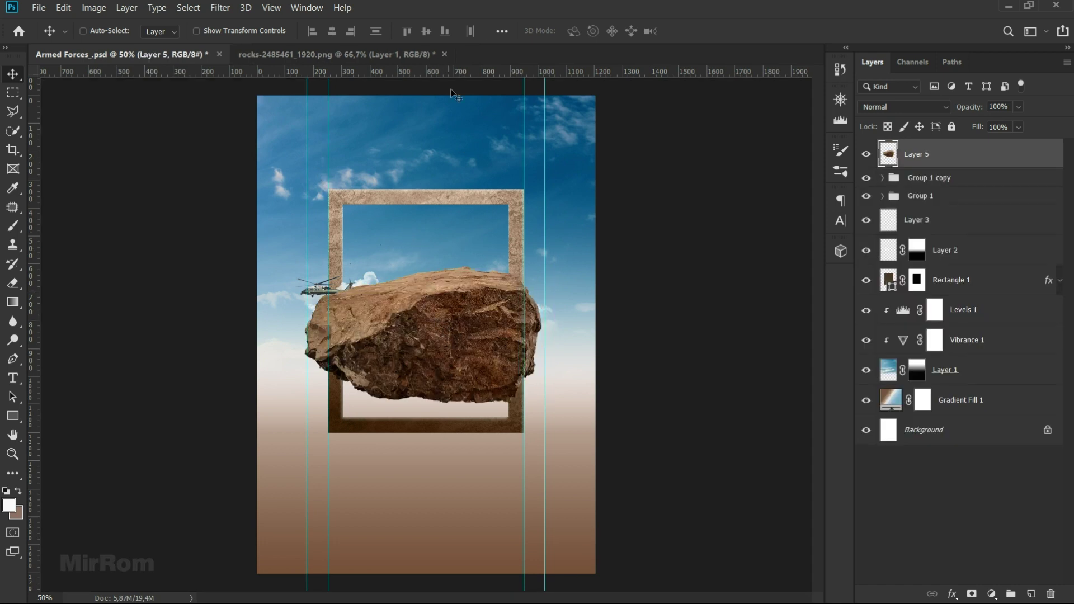
- Close the rocks image without saving and move the rock down over the frame
{"action": "left_click", "coordinate": [444, 54]}
{"action": "left_click", "coordinate": [561, 247]}
{"action": "left_click_drag", "start_coordinate": [468, 344], "coordinate": [465, 380]}
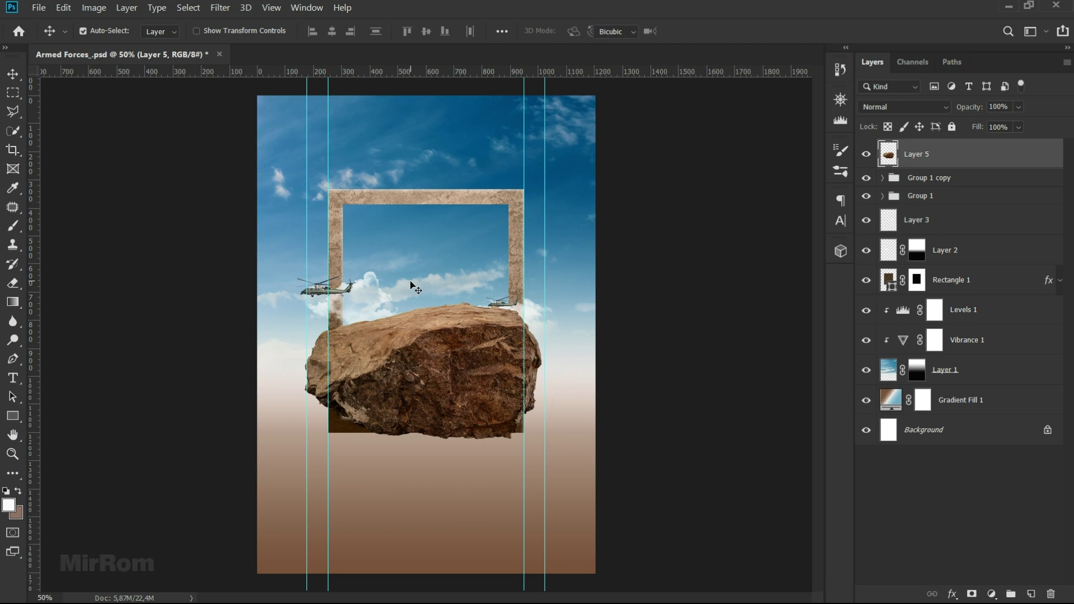
- Scale the rock to about 98%, nudge it slightly down and save the composite
{"action": "key", "text": "ctrl+t"}
{"action": "scroll", "coordinate": [275, 27], "scroll_direction": "down", "scroll_amount": 2}
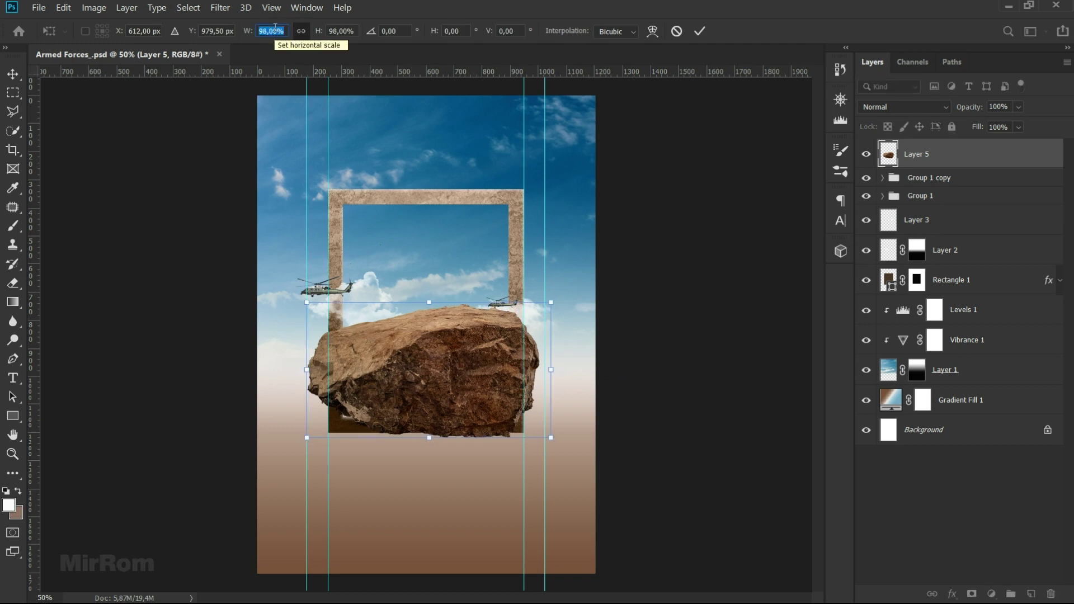
{"action": "scroll", "coordinate": [275, 27], "scroll_direction": "down", "scroll_amount": 1}
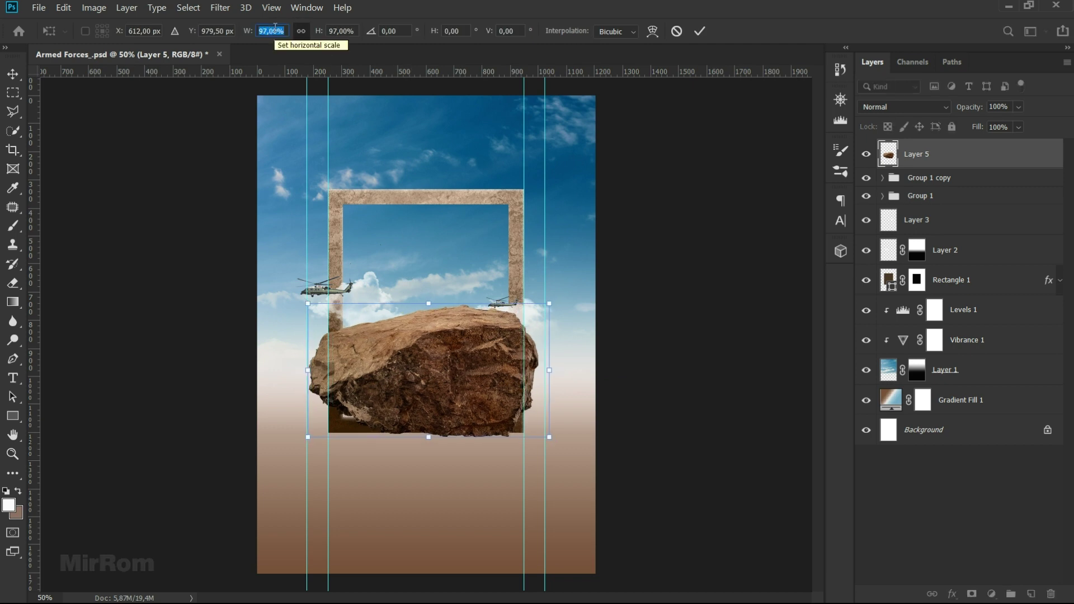
{"action": "scroll", "coordinate": [275, 26], "scroll_direction": "up", "scroll_amount": 1}
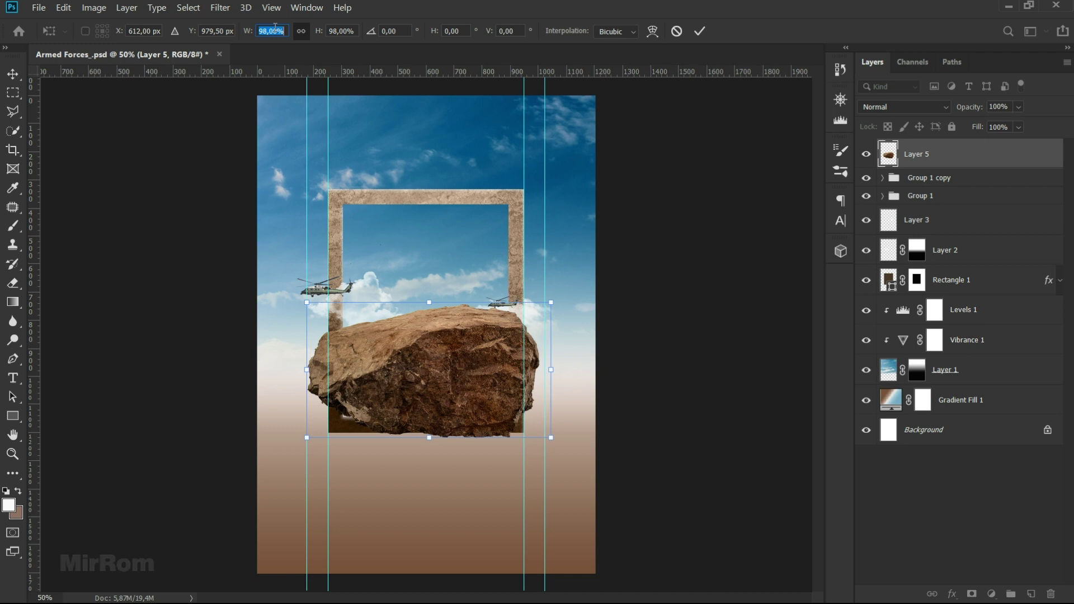
{"action": "key", "text": "Return"}
{"action": "key", "text": "shift+Down"}
{"action": "key", "text": "shift+Down"}
{"action": "key", "text": "shift+Down"}
{"action": "key", "text": "shift+Down"}
{"action": "key", "text": "shift+Down"}
{"action": "key", "text": "shift+Down"}
{"action": "key", "text": "shift+Down"}
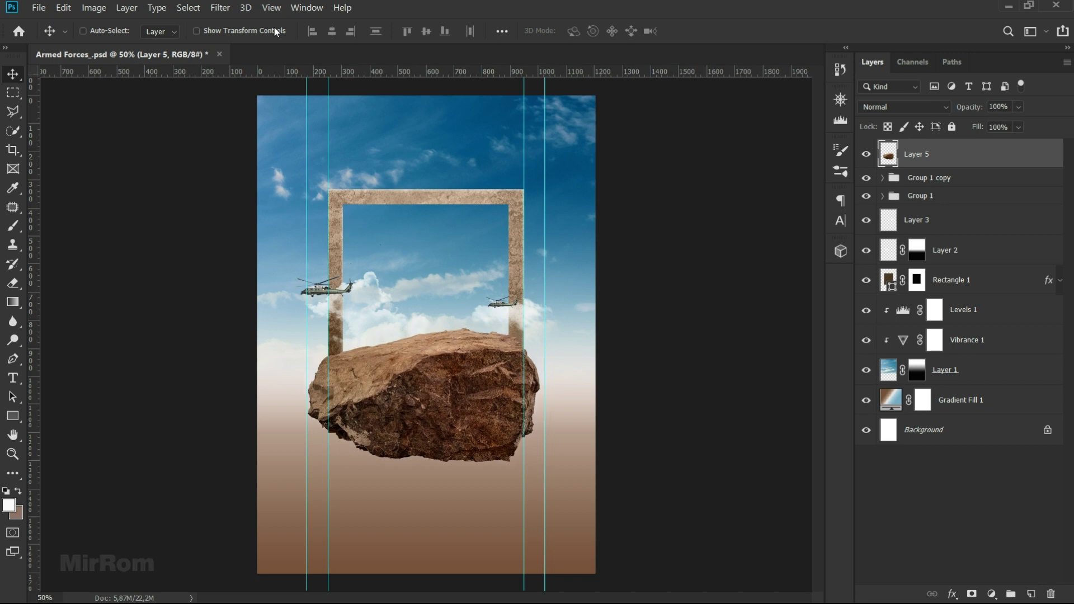
{"action": "key", "text": "ctrl+s"}
- Add Layer 6 clipped to the rock, filled with 50% gray and blended as Overlay
{"action": "left_click", "coordinate": [1029, 594]}
{"action": "left_click", "coordinate": [960, 168], "text": "alt"}
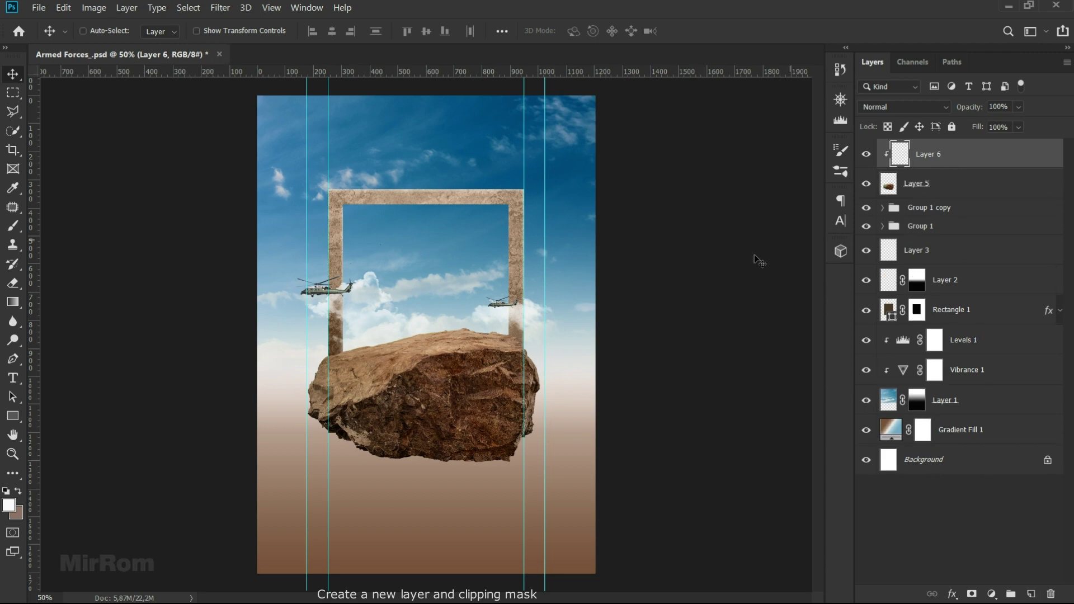
{"action": "left_click", "coordinate": [63, 7]}
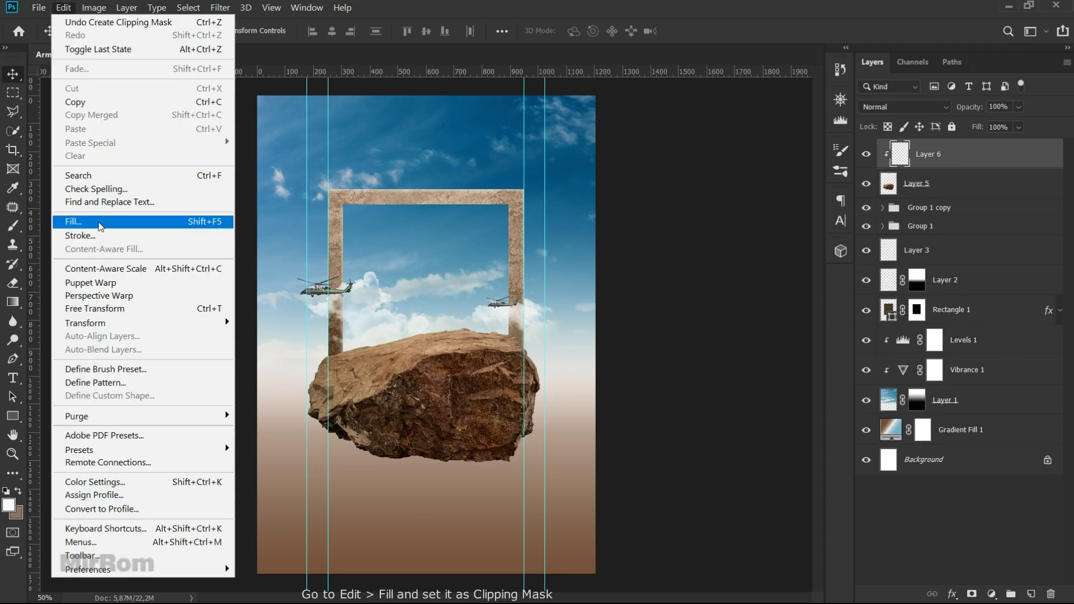
{"action": "left_click", "coordinate": [102, 229]}
{"action": "left_click", "coordinate": [417, 100]}
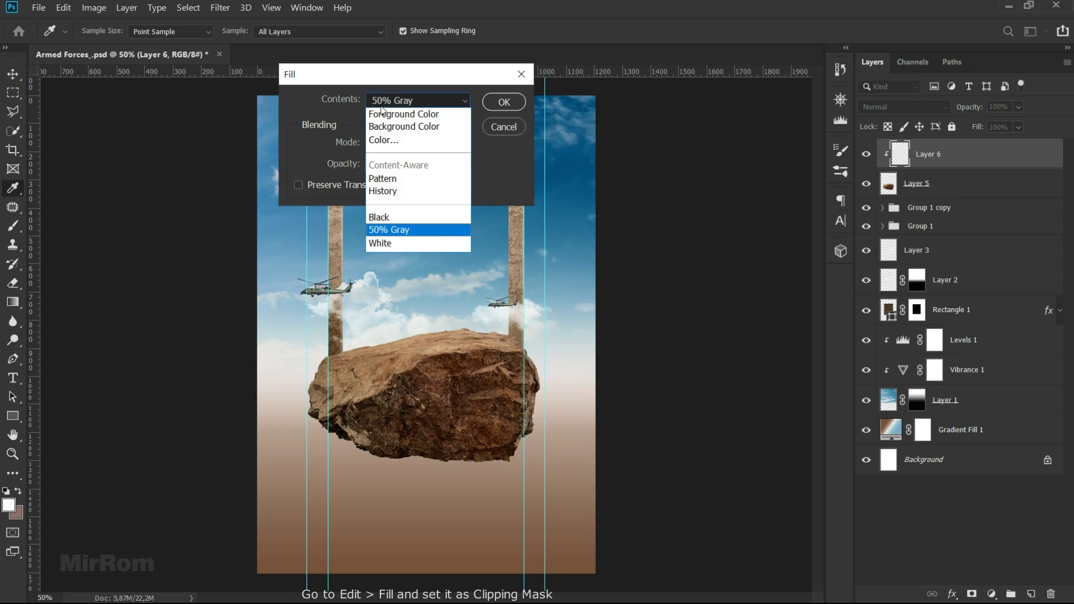
{"action": "left_click", "coordinate": [394, 229]}
{"action": "left_click", "coordinate": [404, 155]}
{"action": "left_click", "coordinate": [412, 376]}
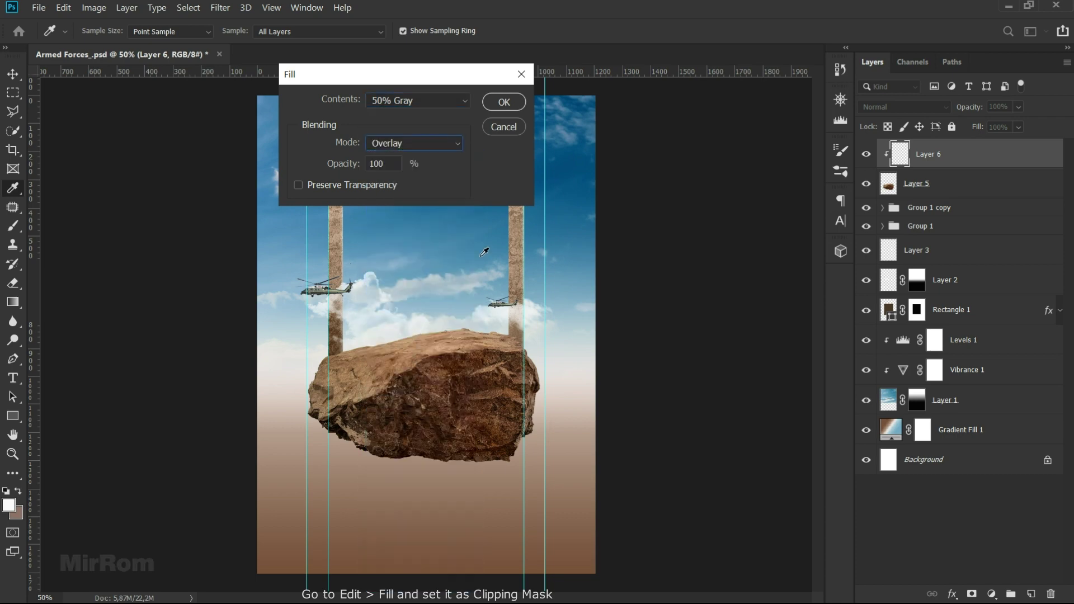
{"action": "left_click", "coordinate": [507, 101]}
{"action": "key", "text": "v"}
{"action": "left_click", "coordinate": [904, 107]}
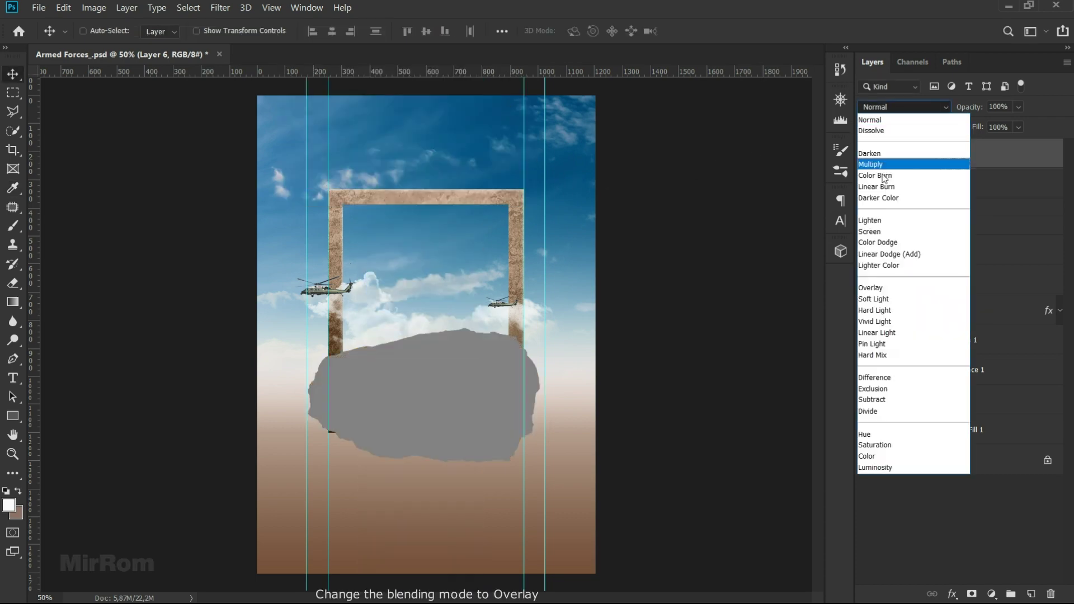
{"action": "left_click", "coordinate": [884, 287]}
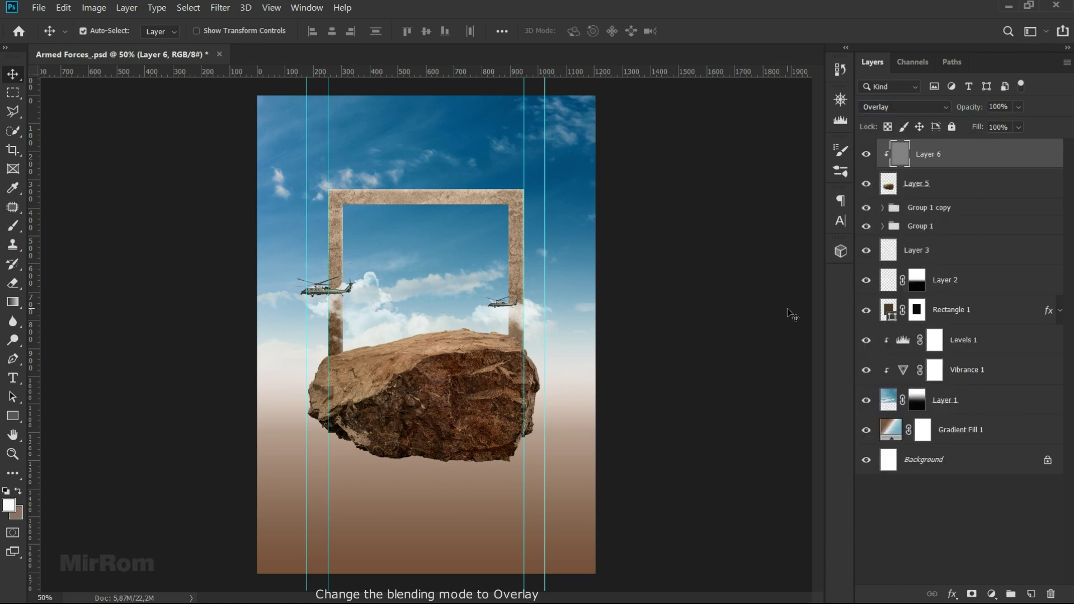
- Darken the rock's underside and lower left side with an enlarged Burn Tool brush
{"action": "key", "text": "ctrl+minus"}
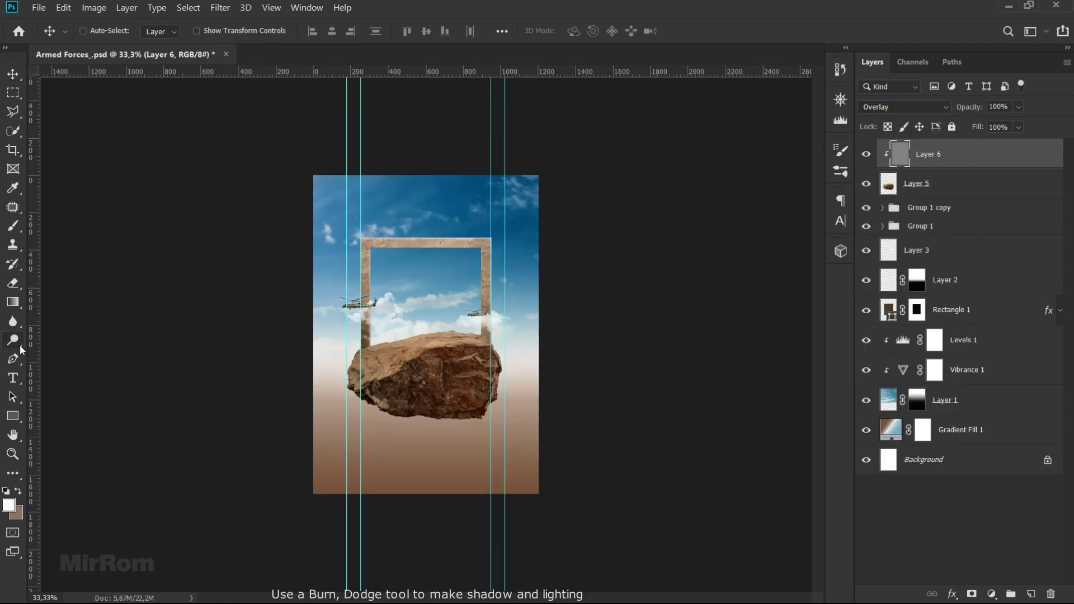
{"action": "right_click", "coordinate": [20, 348]}
{"action": "left_click", "coordinate": [96, 352]}
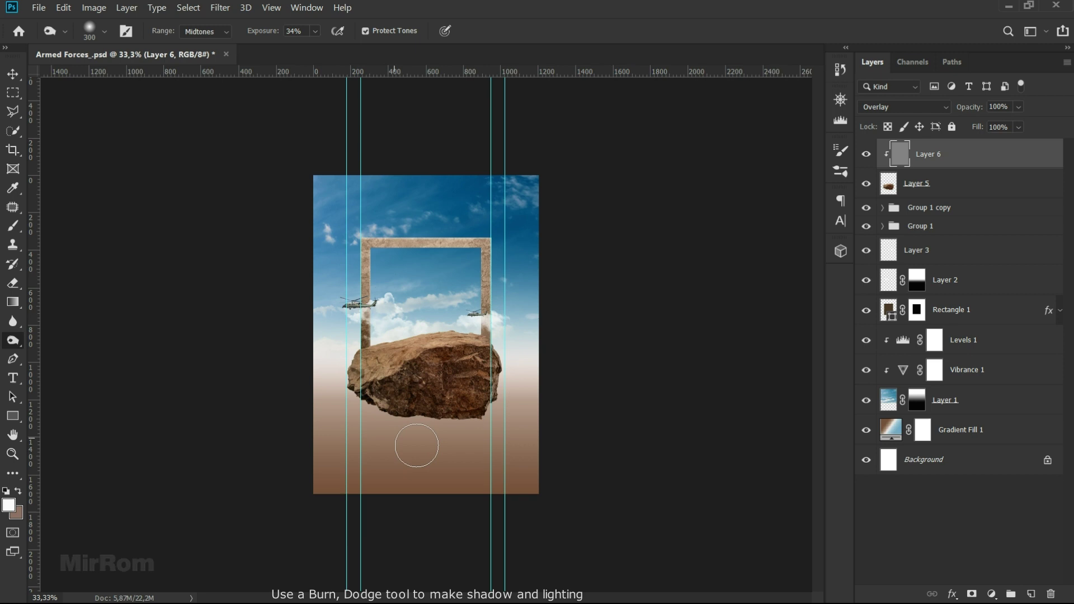
{"action": "key", "text": "ctrl+plus"}
{"action": "key", "text": "bracketright"}
{"action": "key", "text": "bracketright"}
{"action": "left_click_drag", "start_coordinate": [323, 458], "coordinate": [481, 447]}
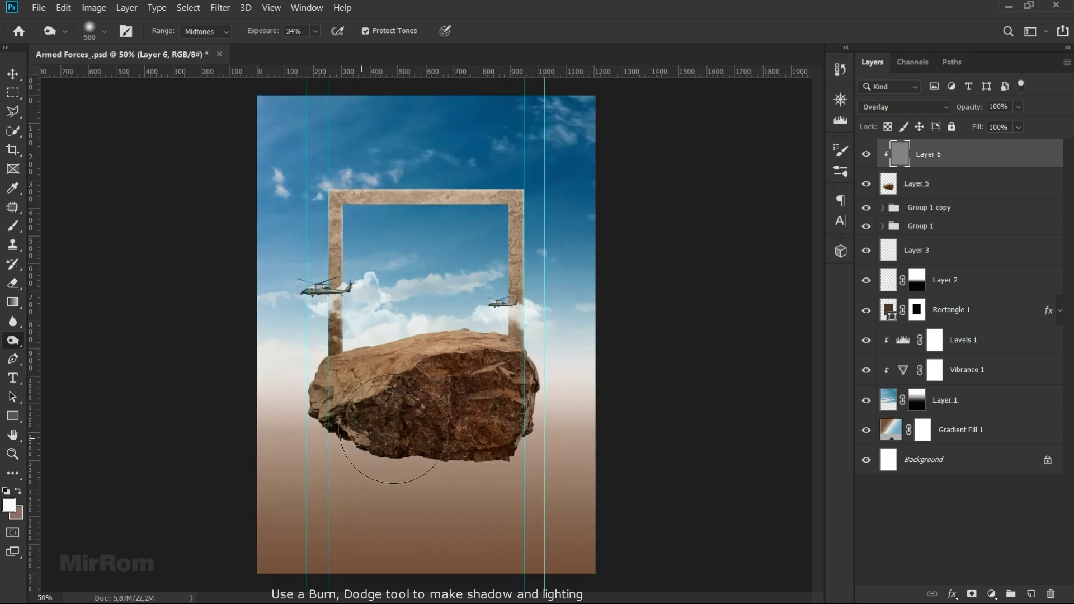
{"action": "right_click", "coordinate": [503, 324]}
{"action": "key", "text": "Escape"}
{"action": "left_click_drag", "start_coordinate": [493, 448], "coordinate": [276, 445]}
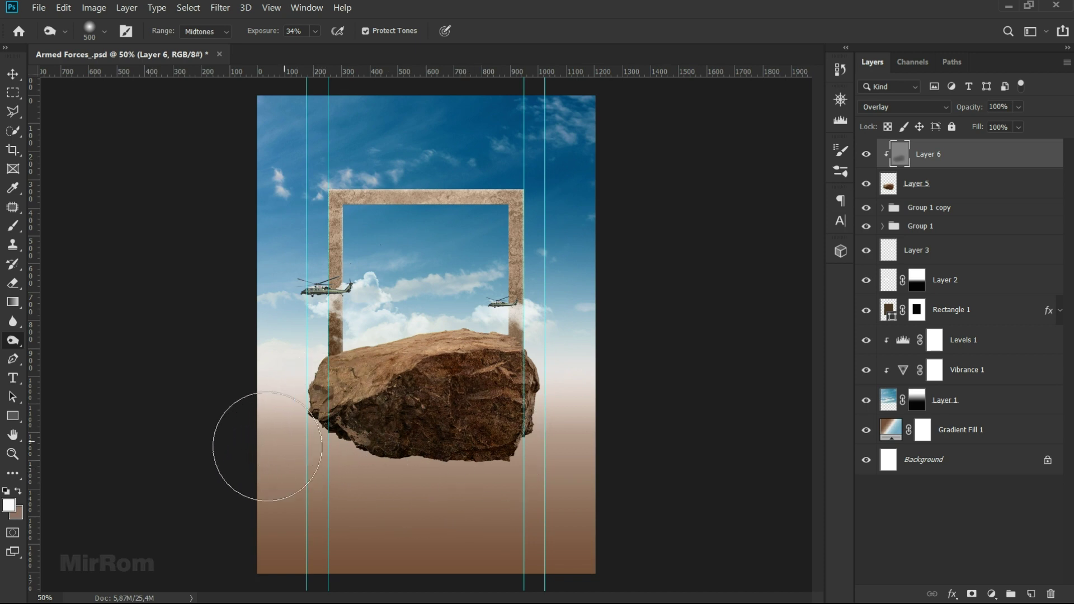
- Switch to the Dodge Tool with a 175 brush for lightening highlights
{"action": "right_click", "coordinate": [19, 340]}
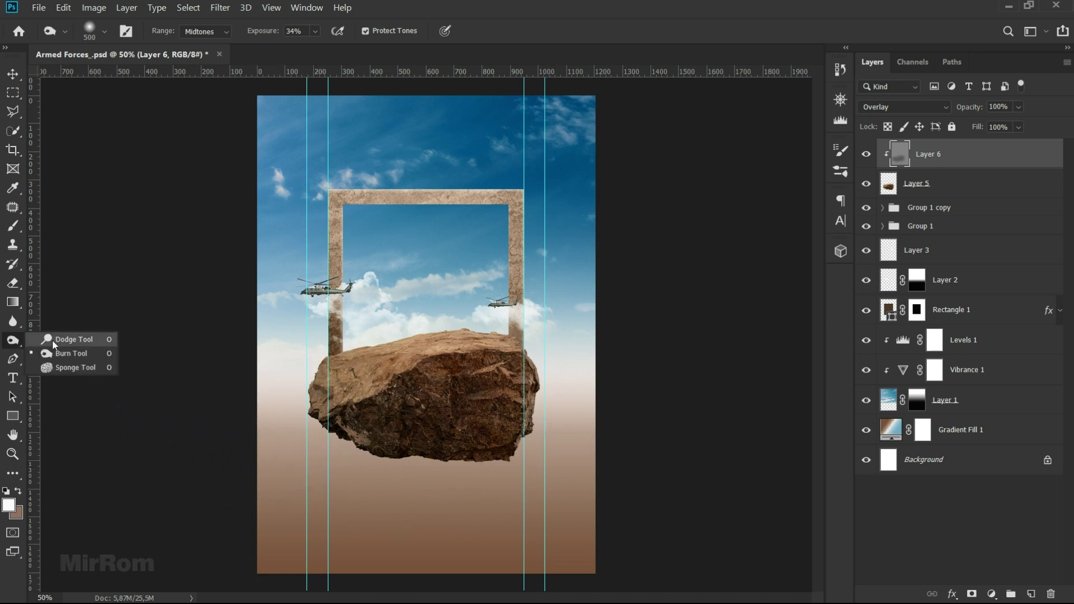
{"action": "left_click", "coordinate": [52, 340]}
{"action": "key", "text": "bracketright"}
{"action": "key", "text": "bracketright"}
{"action": "key", "text": "bracketleft"}
{"action": "key", "text": "bracketleft"}
{"action": "key", "text": "bracketleft"}
{"action": "key", "text": "bracketleft"}
{"action": "key", "text": "bracketleft"}
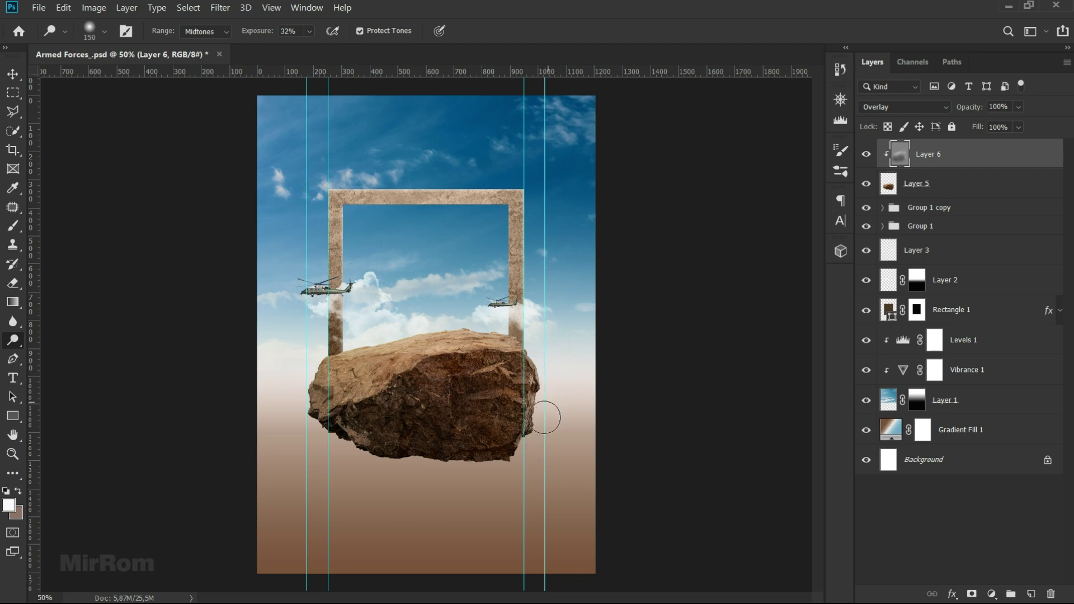
{"action": "key", "text": "v"}
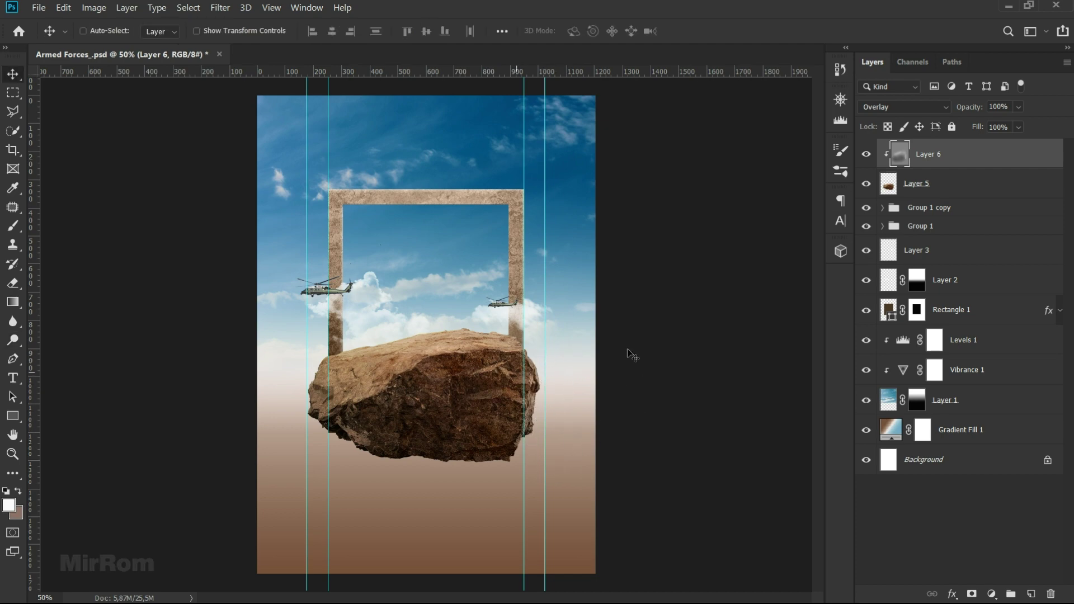
{"action": "left_click", "coordinate": [126, 7]}
{"action": "mouse_move", "coordinate": [170, 190]}
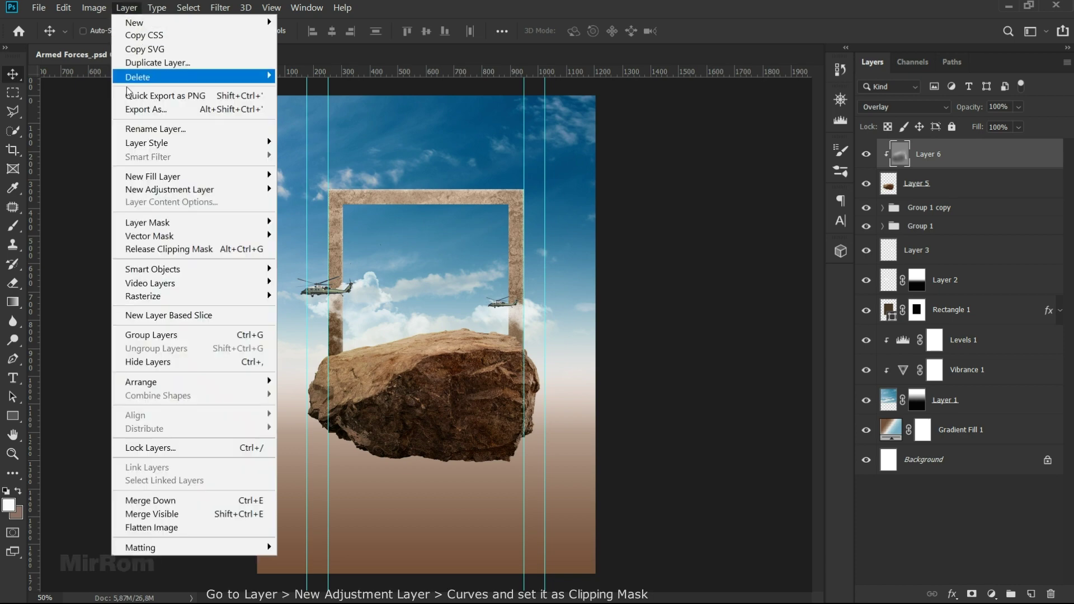
- Add a clipped Curves 2 layer with a raised black point and slightly nudged midtones
{"action": "left_click", "coordinate": [347, 218]}
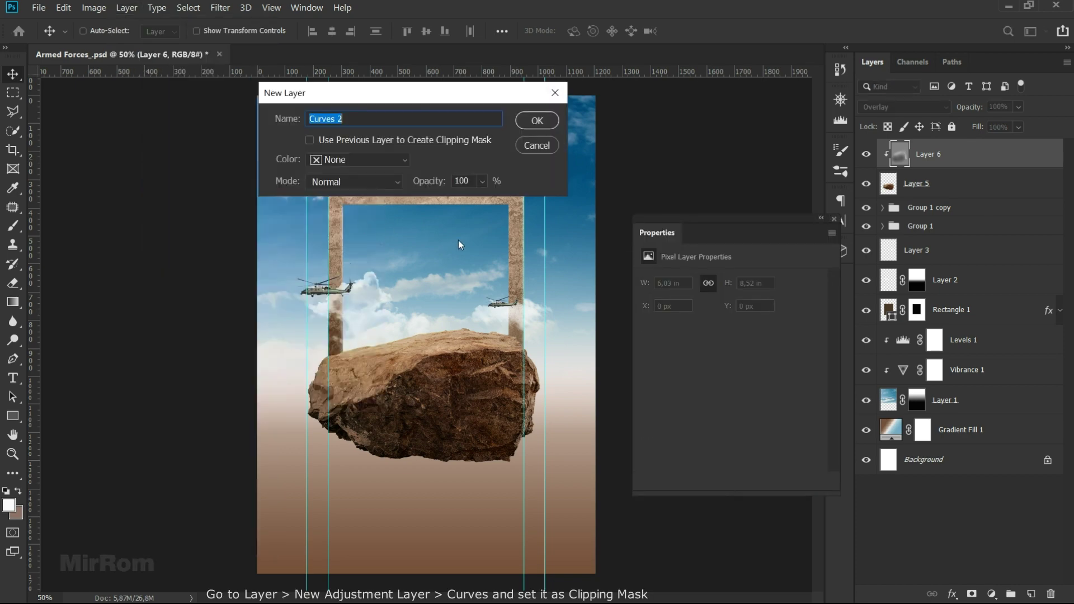
{"action": "left_click", "coordinate": [552, 123]}
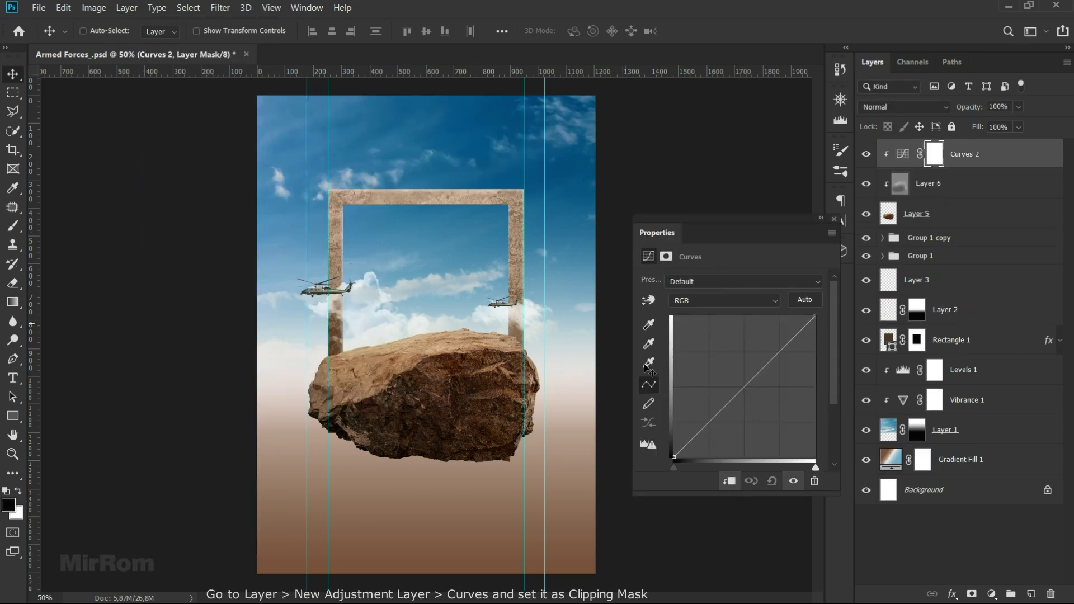
{"action": "left_click_drag", "start_coordinate": [673, 455], "coordinate": [663, 449]}
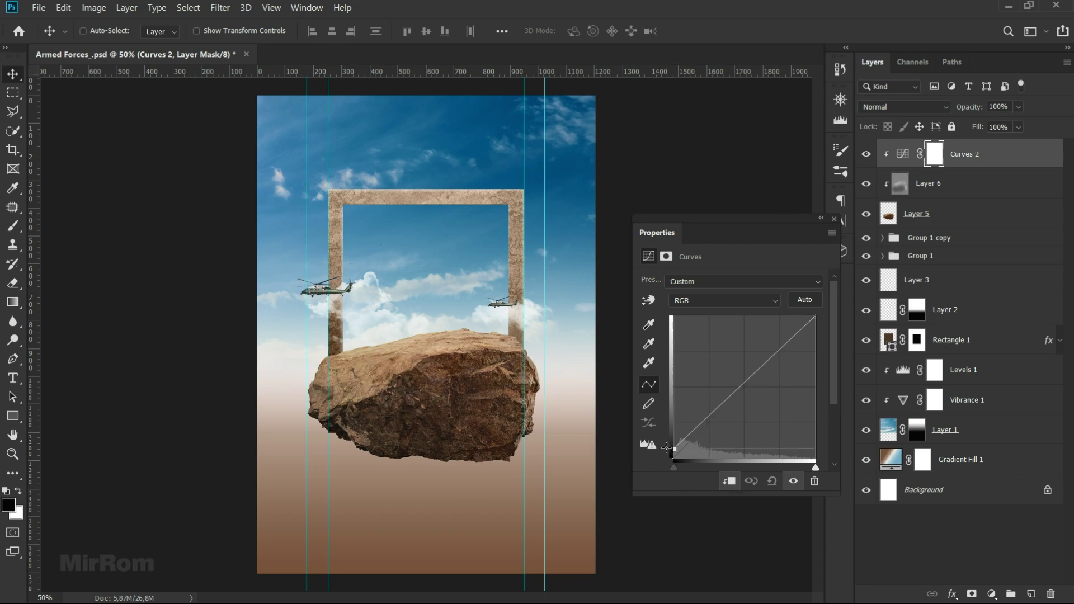
{"action": "left_click", "coordinate": [747, 385]}
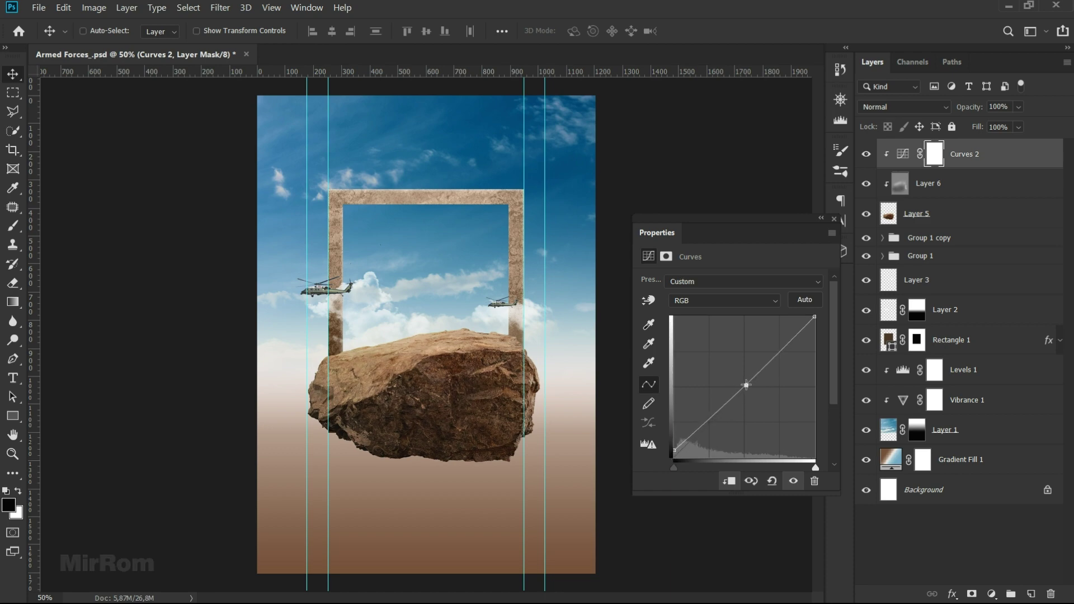
{"action": "left_click_drag", "start_coordinate": [749, 388], "coordinate": [748, 386]}
{"action": "left_click", "coordinate": [834, 219]}
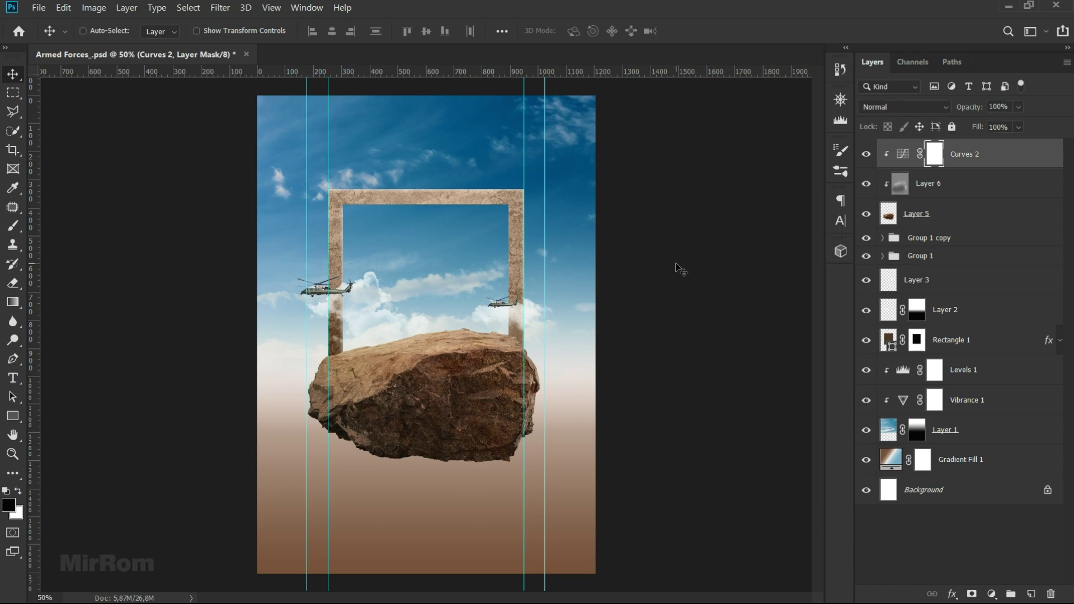
- Zoom in and show the grid over the canvas
{"action": "key", "text": "ctrl+plus"}
{"action": "scroll", "coordinate": [478, 472], "scroll_direction": "down", "scroll_amount": 2}
{"action": "scroll", "coordinate": [479, 472], "scroll_direction": "down", "scroll_amount": 3}
{"action": "left_click", "coordinate": [271, 8]}
{"action": "mouse_move", "coordinate": [331, 256]}
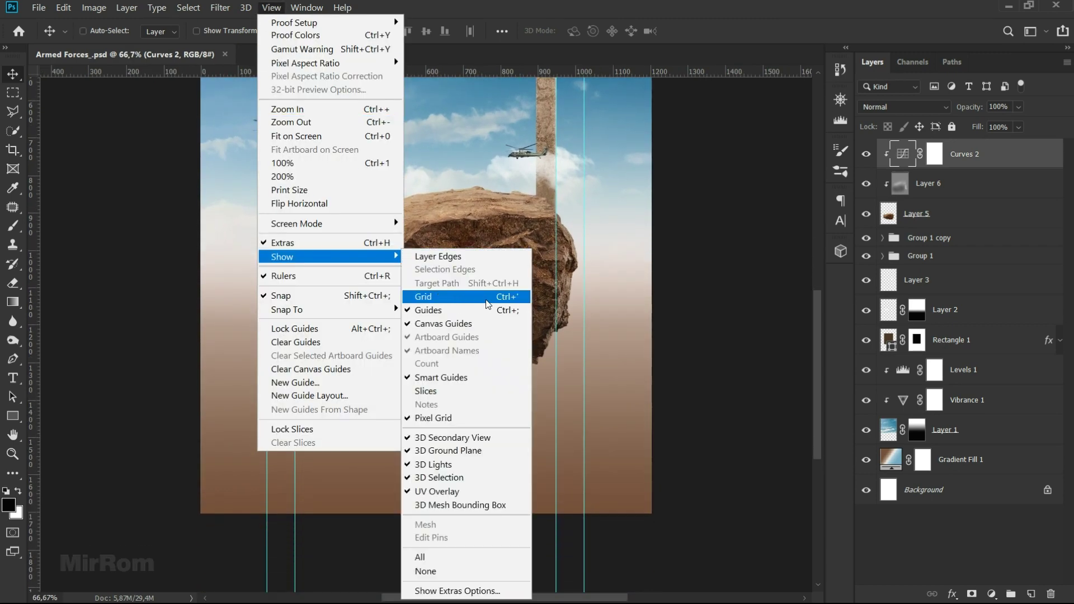
{"action": "left_click", "coordinate": [488, 304]}
{"action": "scroll", "coordinate": [486, 407], "scroll_direction": "up", "scroll_amount": 1}
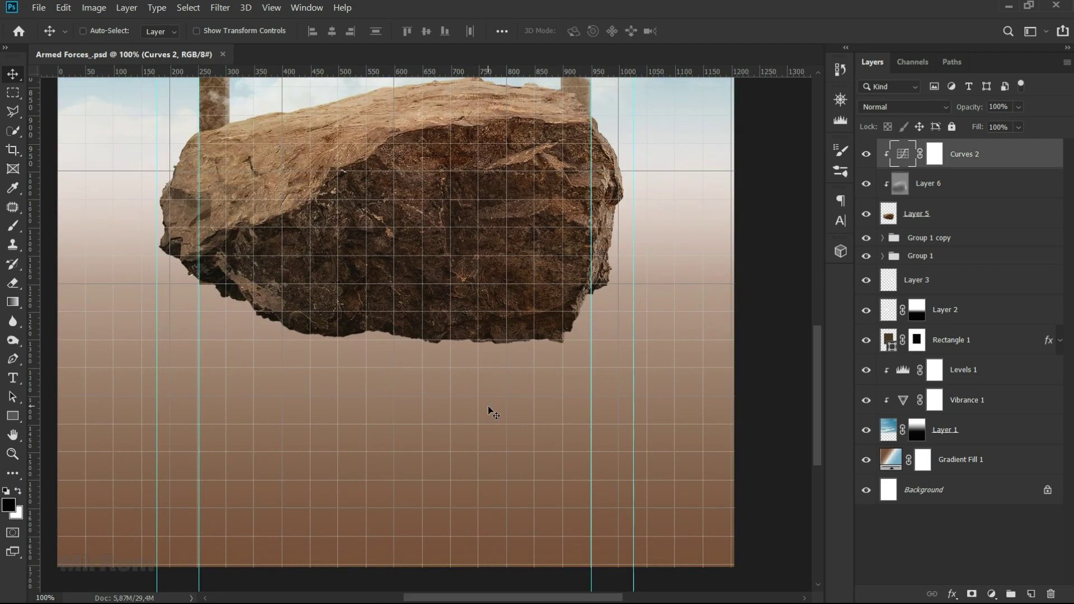
{"action": "scroll", "coordinate": [488, 405], "scroll_direction": "down", "scroll_amount": 2}
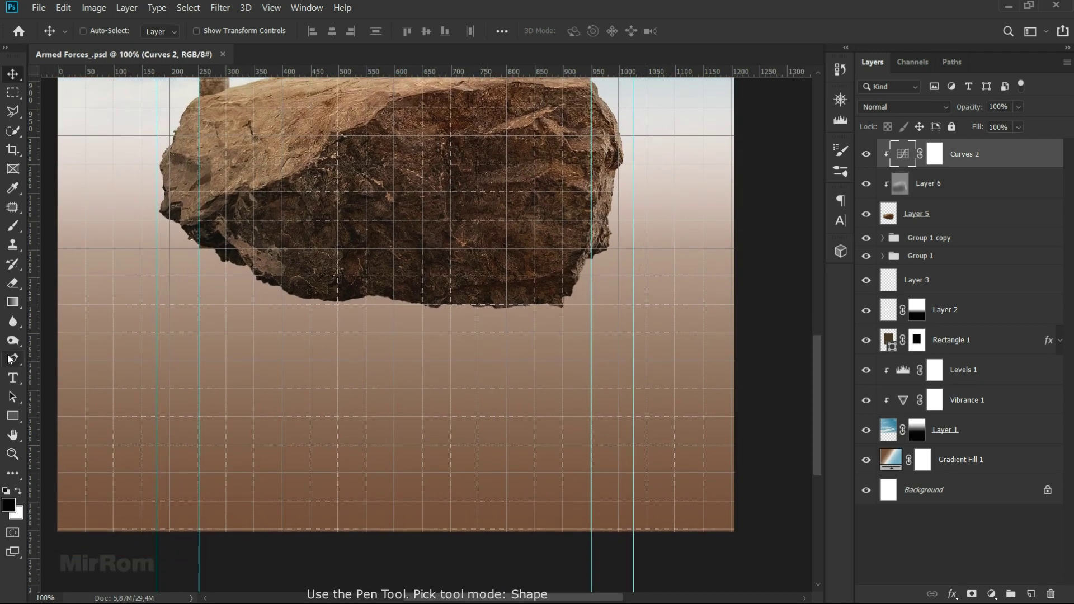
- Draw a black four-corner Pen shape under the rock as the slab's top face
{"action": "left_click", "coordinate": [13, 359]}
{"action": "left_click", "coordinate": [61, 361]}
{"action": "left_click", "coordinate": [103, 31]}
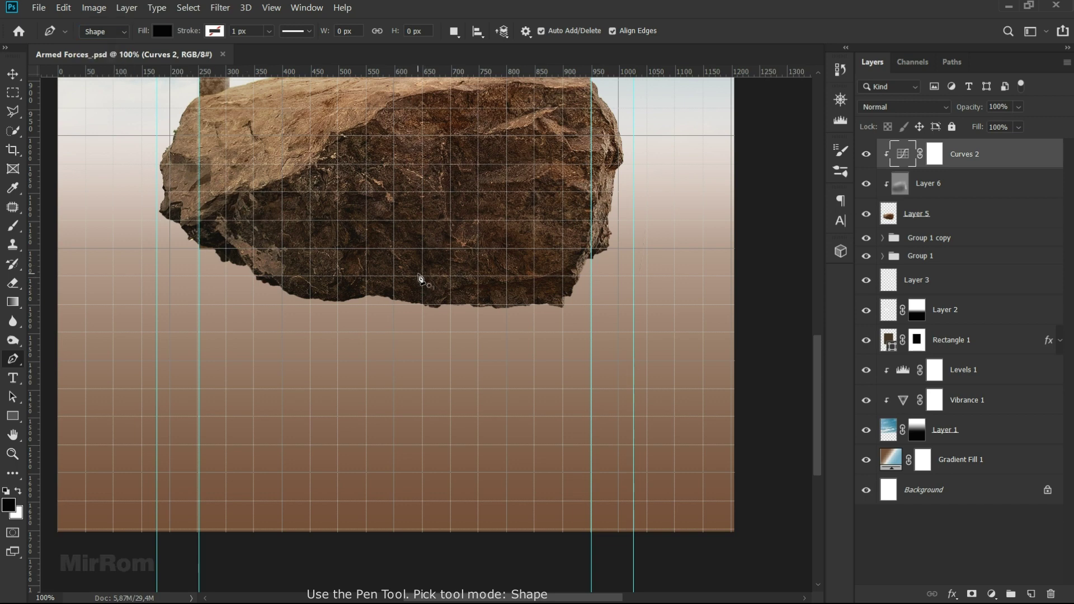
{"action": "left_click", "coordinate": [339, 221]}
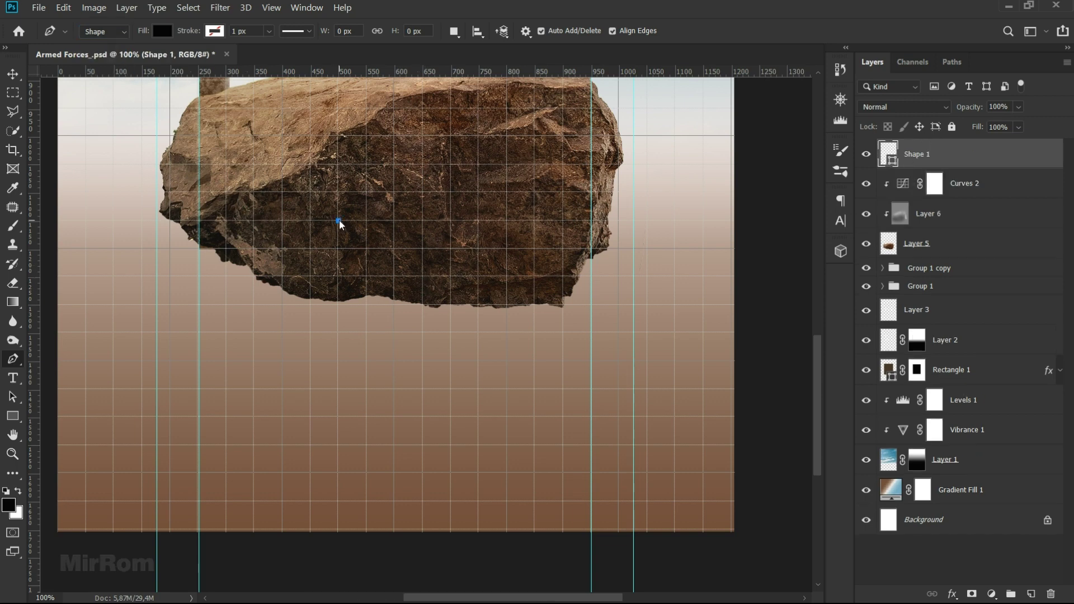
{"action": "left_click", "coordinate": [171, 278]}
{"action": "left_click", "coordinate": [478, 305]}
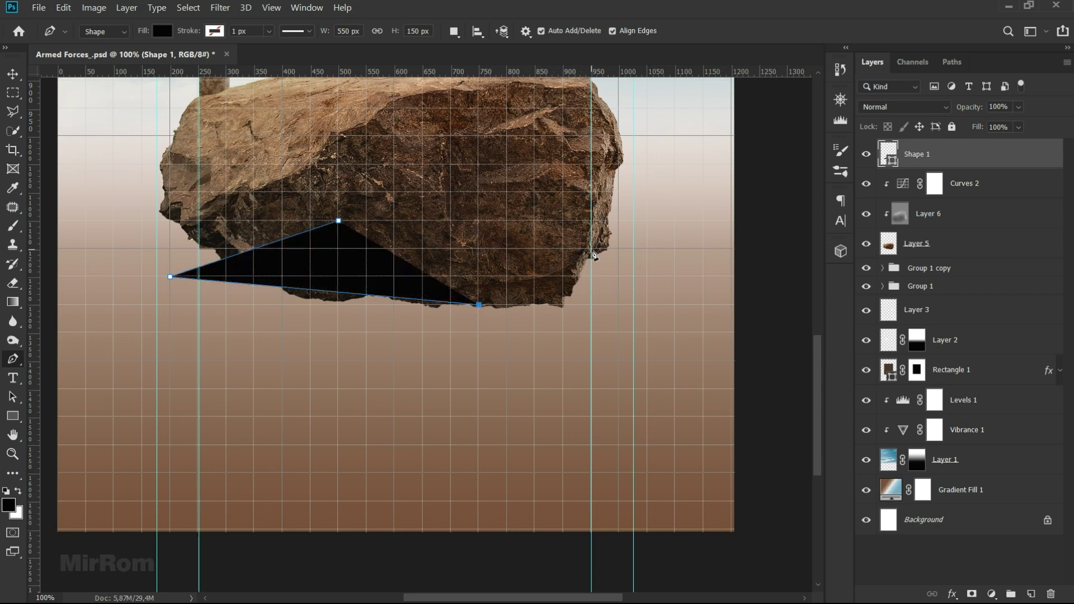
{"action": "left_click", "coordinate": [618, 249]}
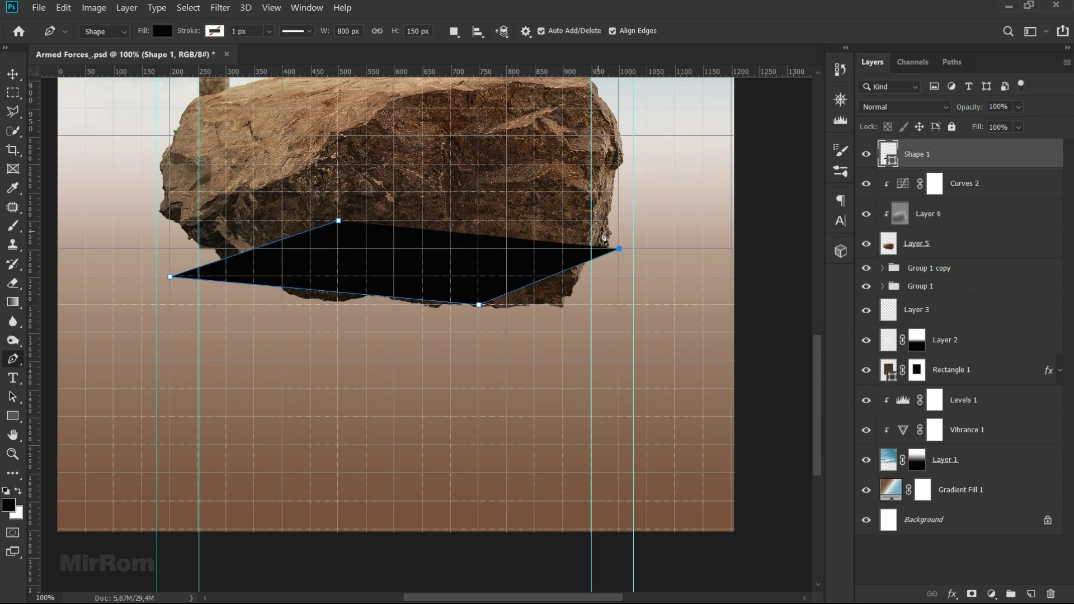
{"action": "left_click", "coordinate": [338, 221]}
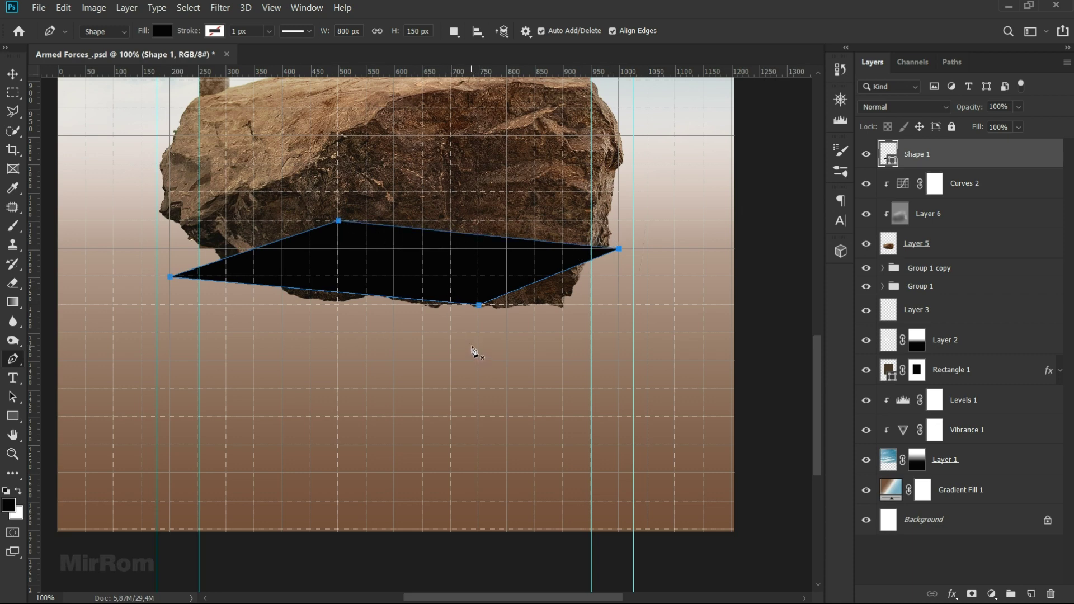
{"action": "key", "text": "Return"}
{"action": "key", "text": "alt+bracketleft"}
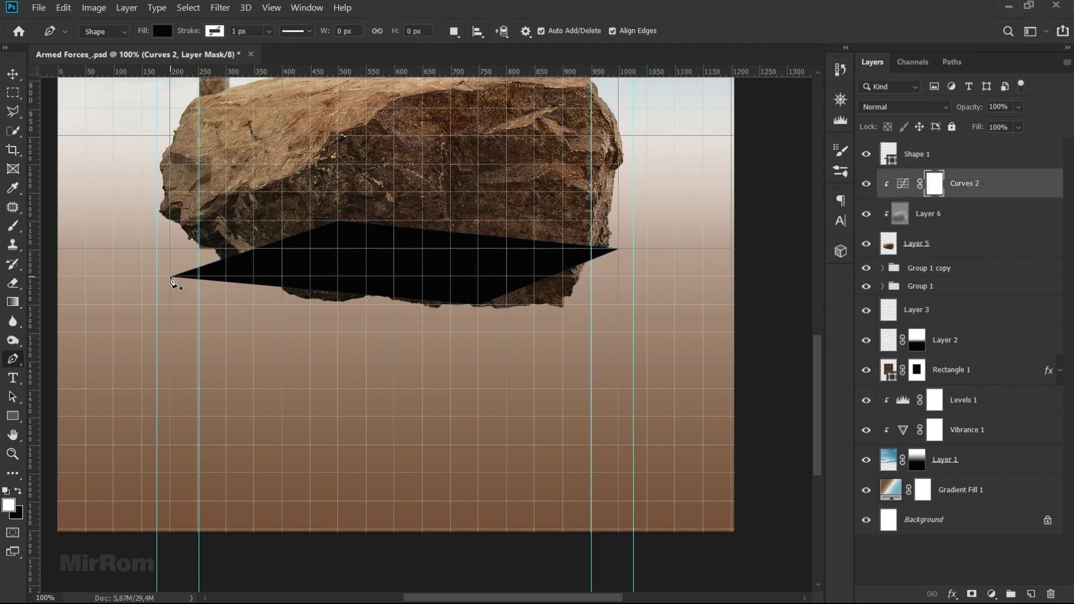
- Draw the slab's left front face as a black Shape 2 layer
{"action": "left_click", "coordinate": [170, 277]}
{"action": "left_click", "coordinate": [170, 334]}
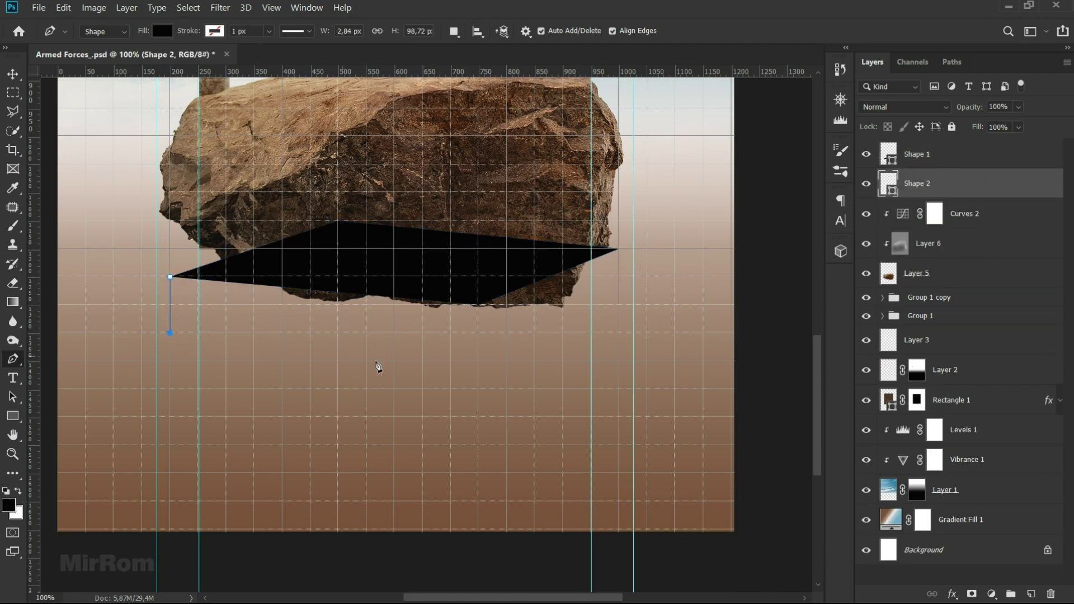
{"action": "left_click", "coordinate": [479, 361]}
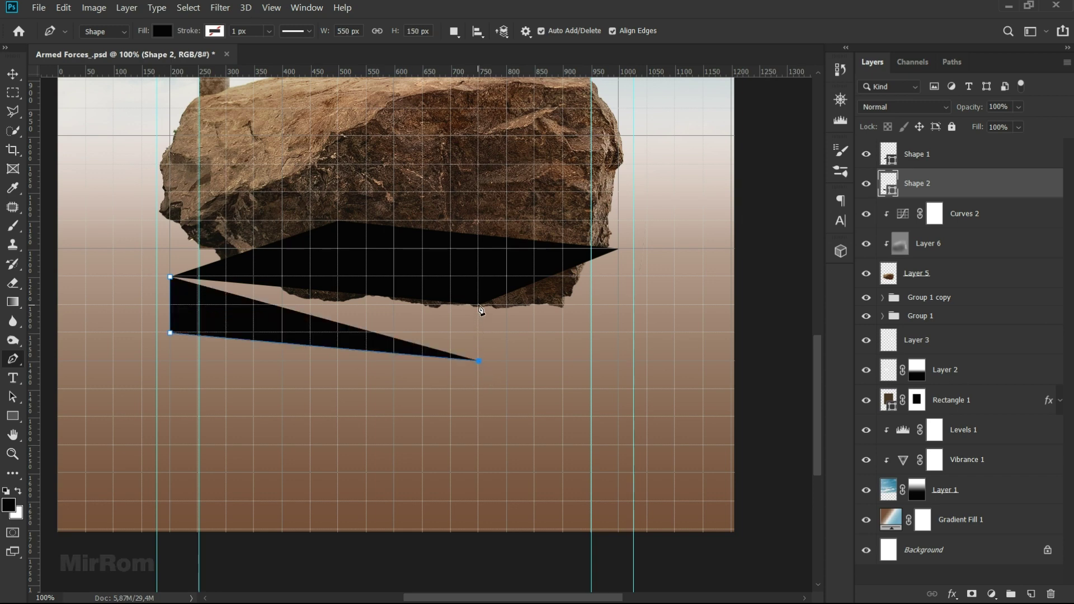
{"action": "left_click", "coordinate": [478, 305]}
{"action": "left_click", "coordinate": [170, 277]}
{"action": "left_click", "coordinate": [957, 214]}
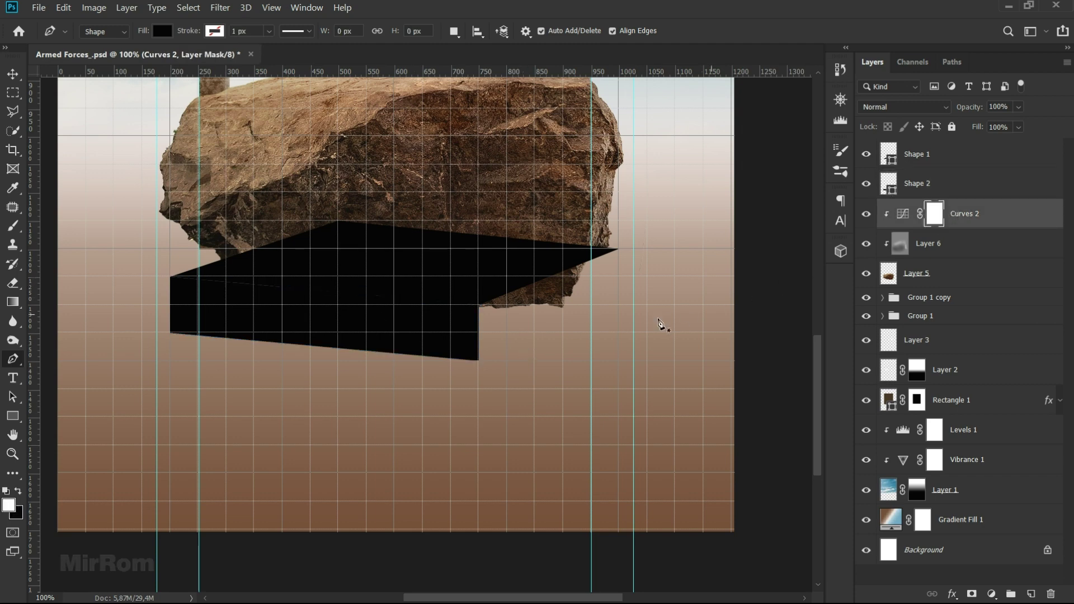
- Draw the slab's right side face as Shape 3, then hide the grid and guides
{"action": "left_click", "coordinate": [478, 305]}
{"action": "left_click", "coordinate": [479, 361]}
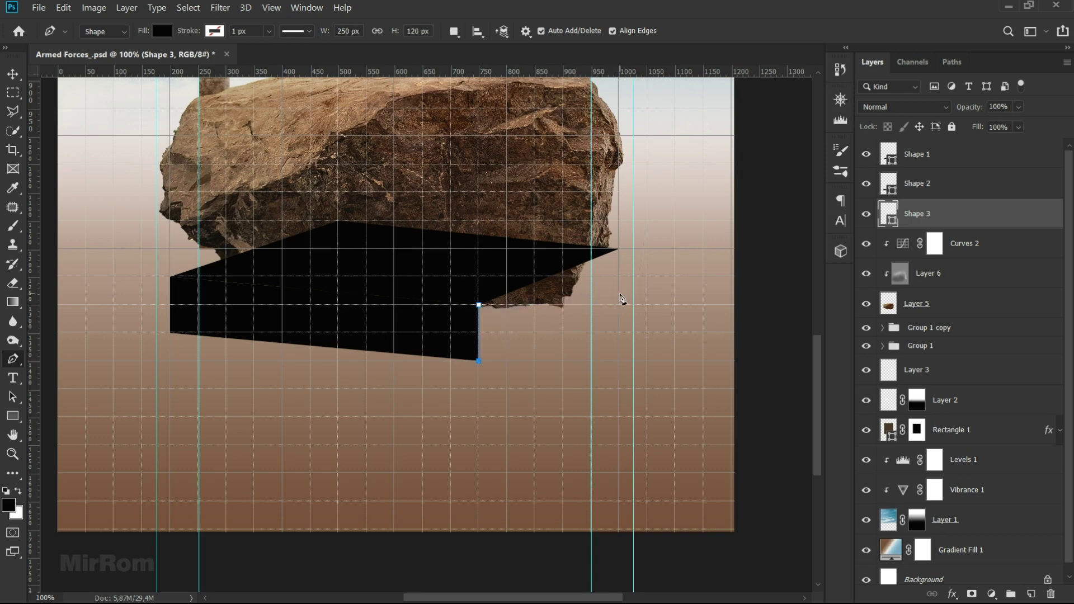
{"action": "left_click", "coordinate": [620, 294]}
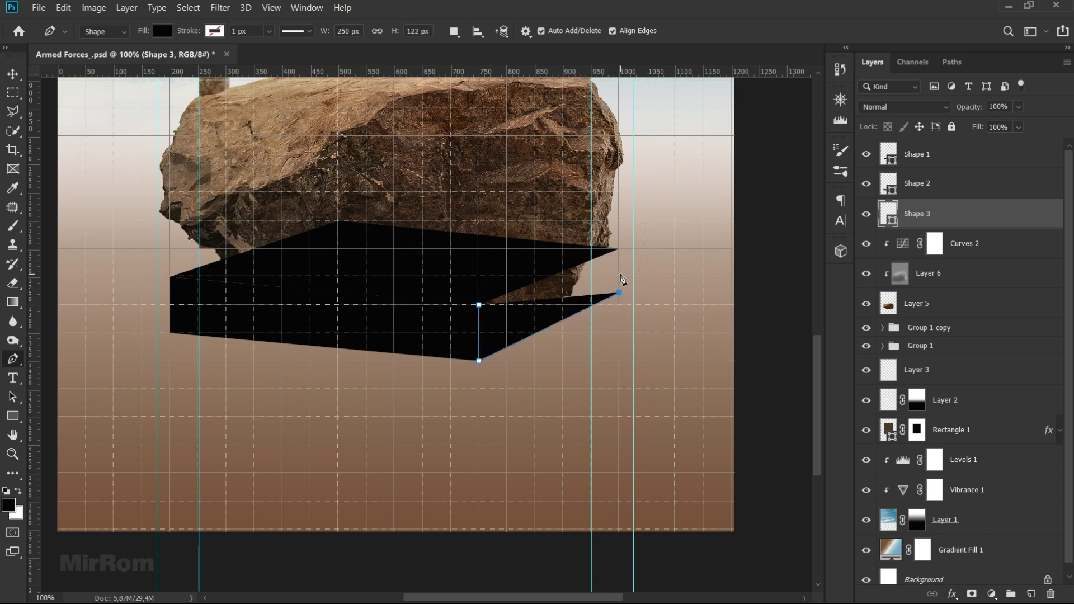
{"action": "left_click", "coordinate": [618, 287]}
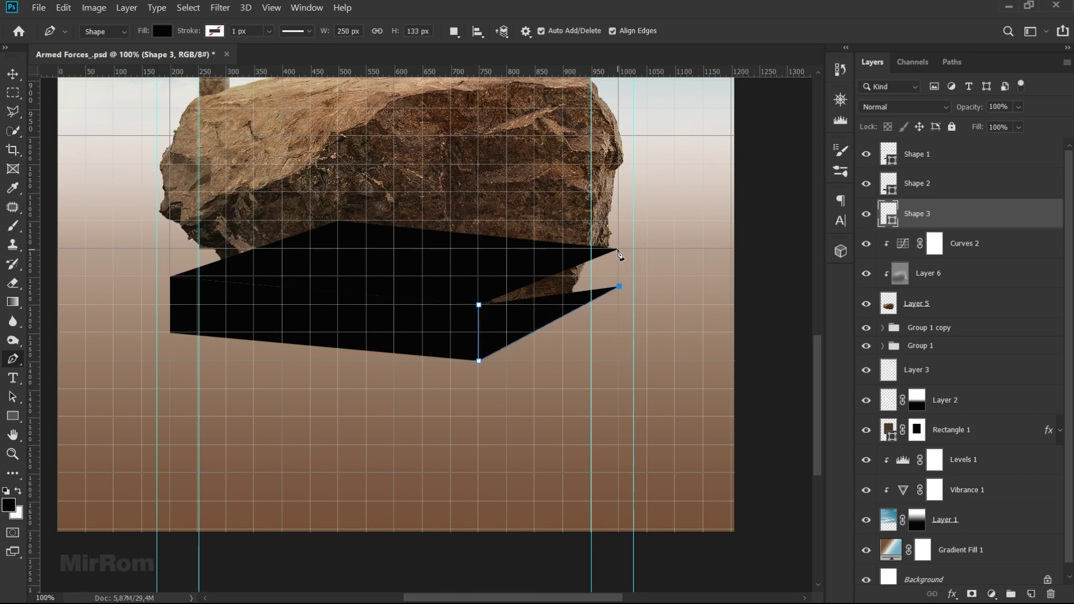
{"action": "left_click", "coordinate": [619, 250]}
{"action": "key", "text": "v"}
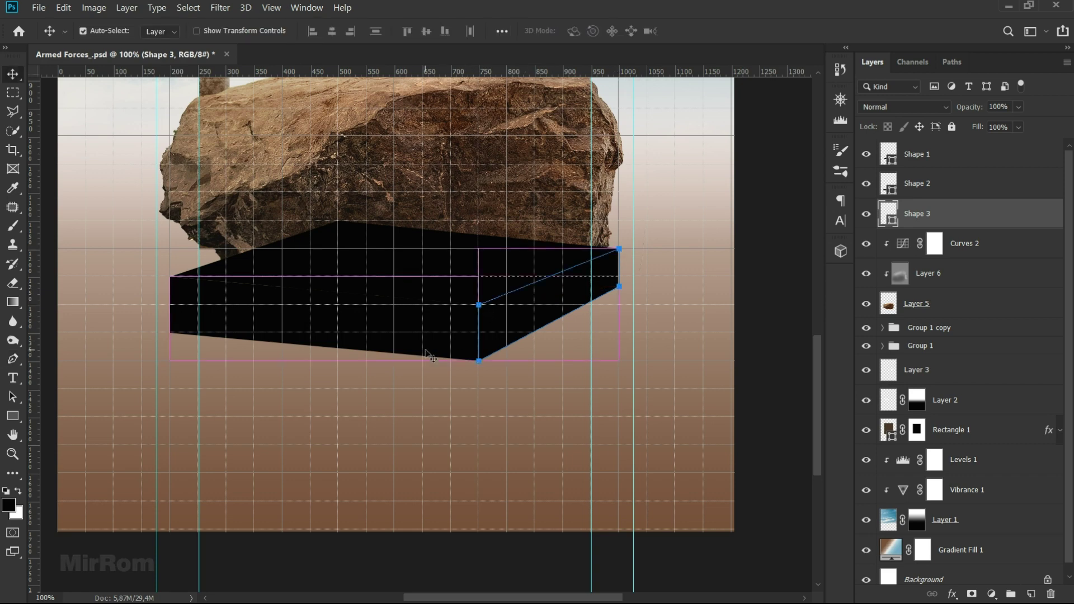
{"action": "key", "text": "ctrl+h"}
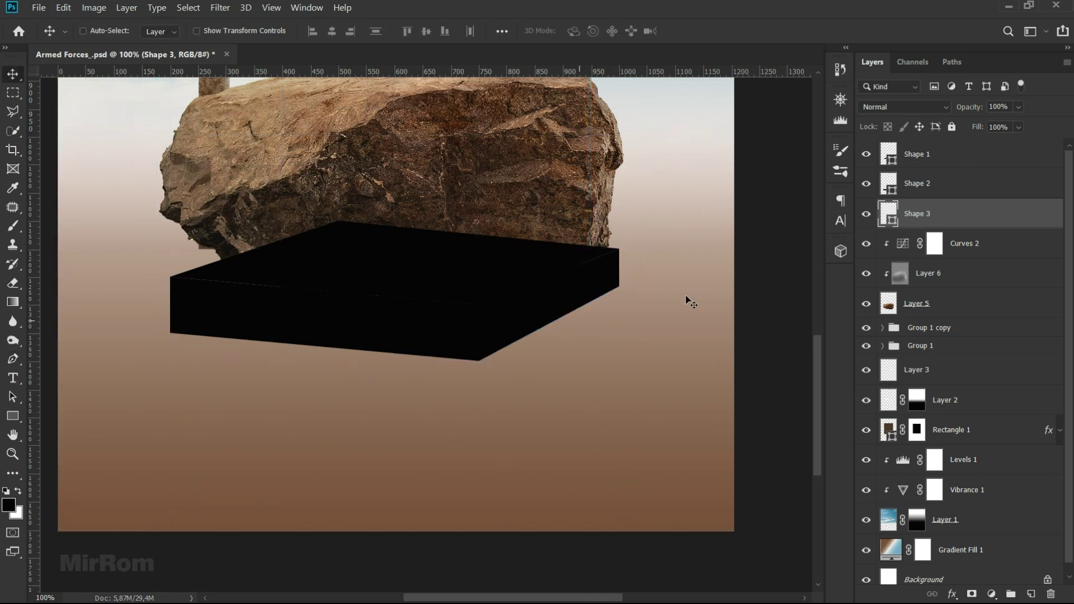
- Change the slab's top face (Shape 1) fill color to dark grey
{"action": "double_click", "coordinate": [894, 162]}
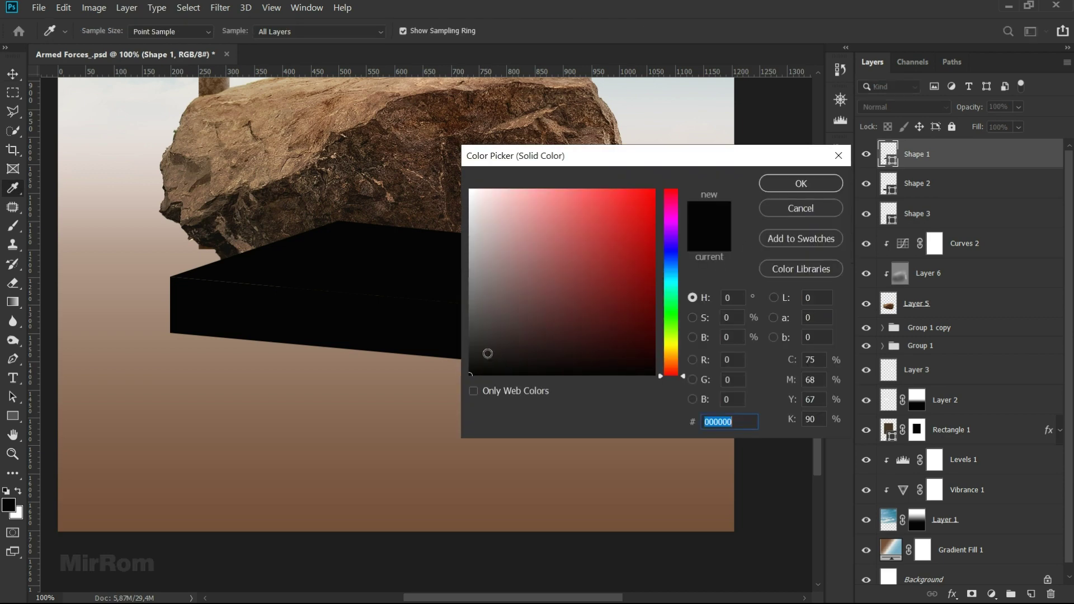
{"action": "left_click", "coordinate": [491, 347]}
{"action": "left_click", "coordinate": [777, 186]}
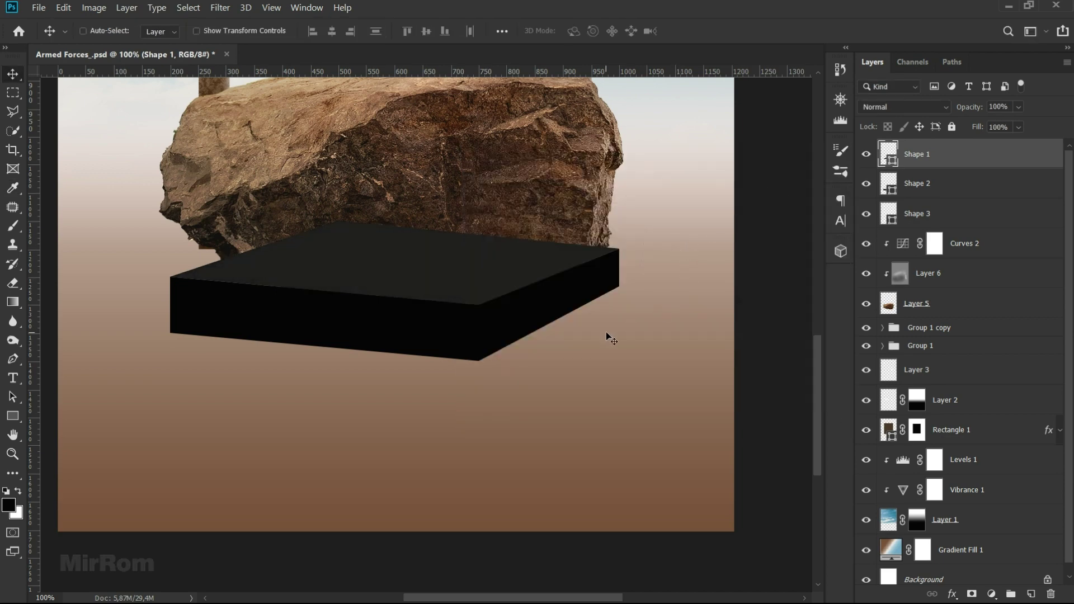
- Zoom out to the whole poster and toggle the front face's visibility to check it
{"action": "key", "text": "ctrl+0"}
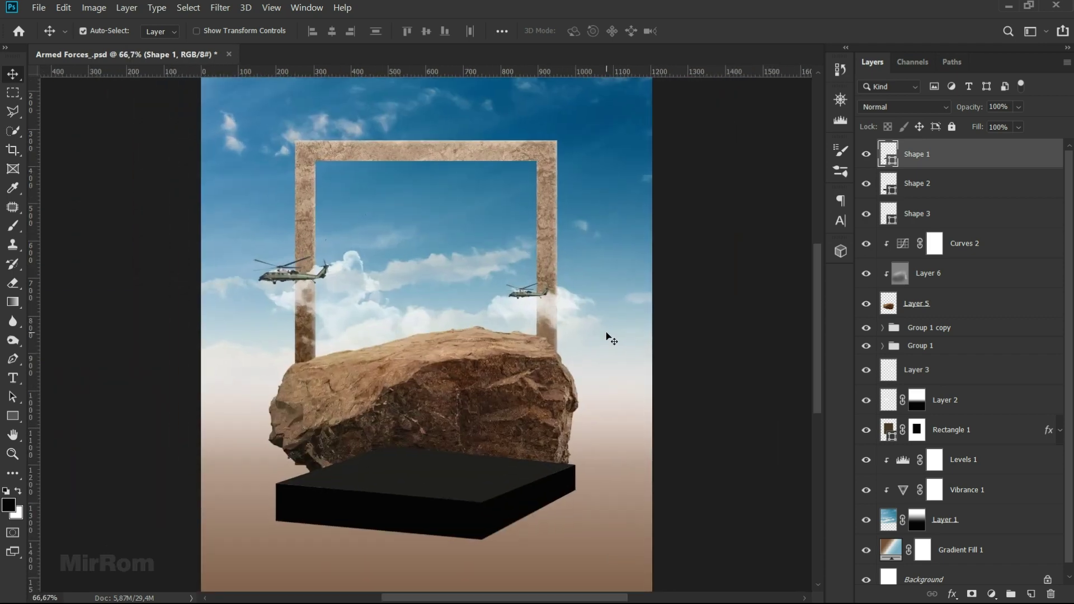
{"action": "key", "text": "ctrl+minus"}
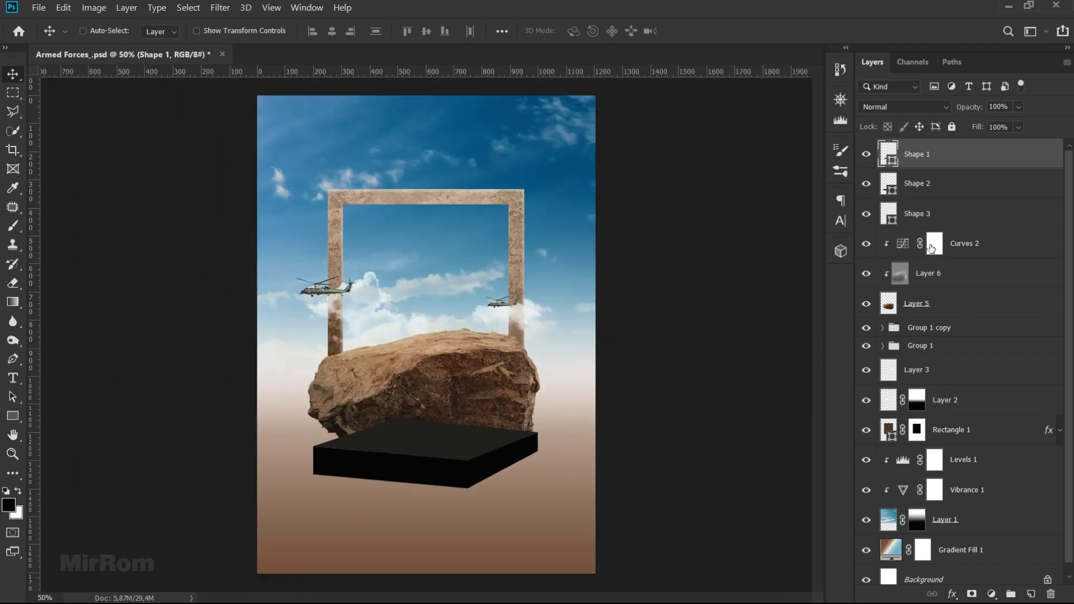
{"action": "left_click", "coordinate": [927, 189]}
{"action": "left_click", "coordinate": [865, 185]}
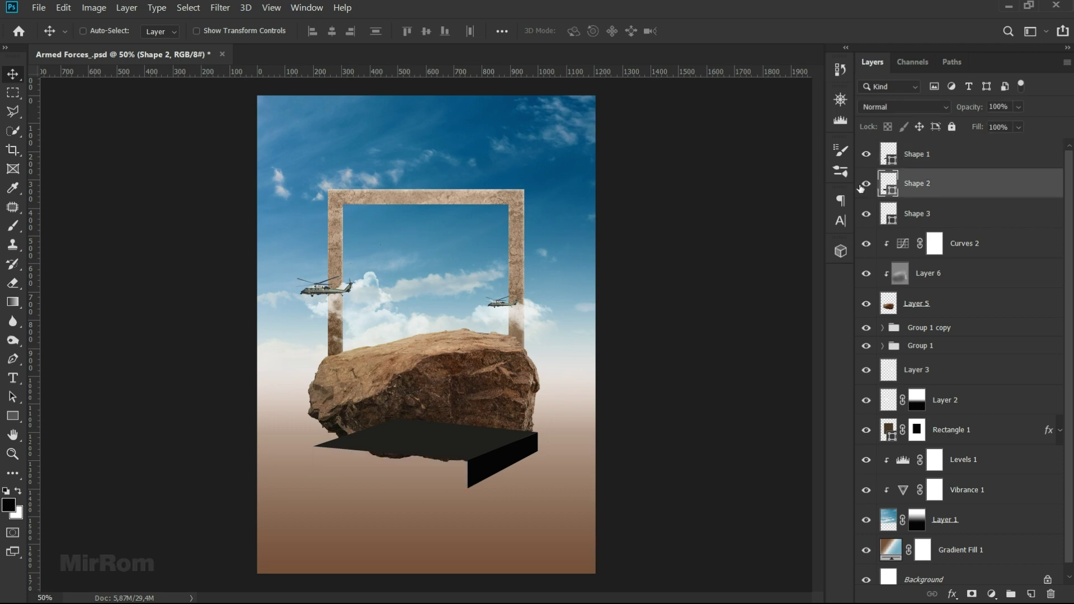
{"action": "left_click", "coordinate": [39, 8]}
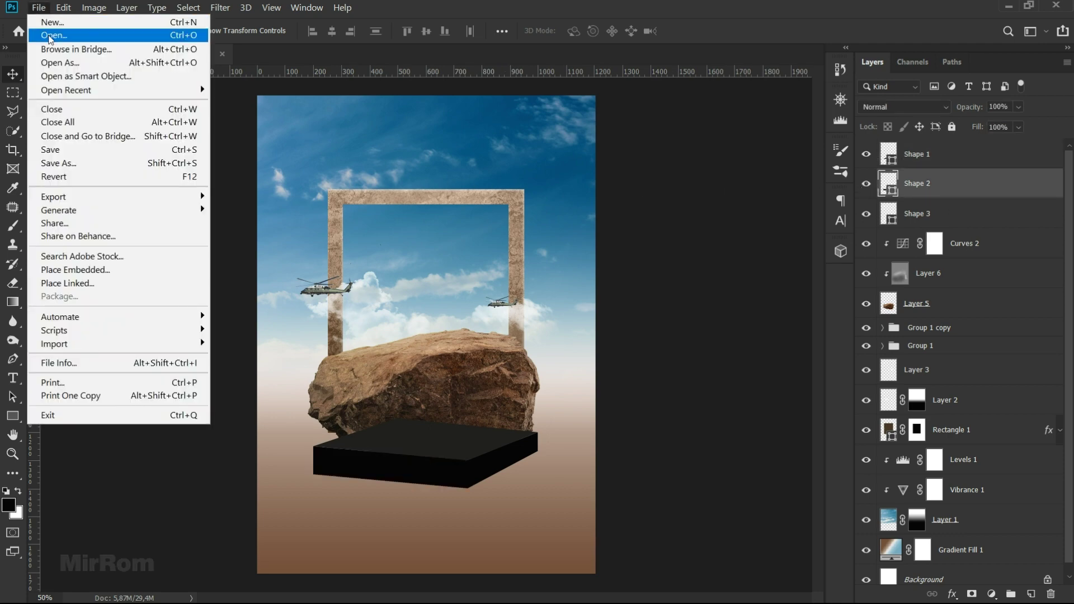
- Bring the rocky hillside image into the poster as Layer 7, with a copy between Shape 2 and Shape 3
{"action": "left_click", "coordinate": [67, 39]}
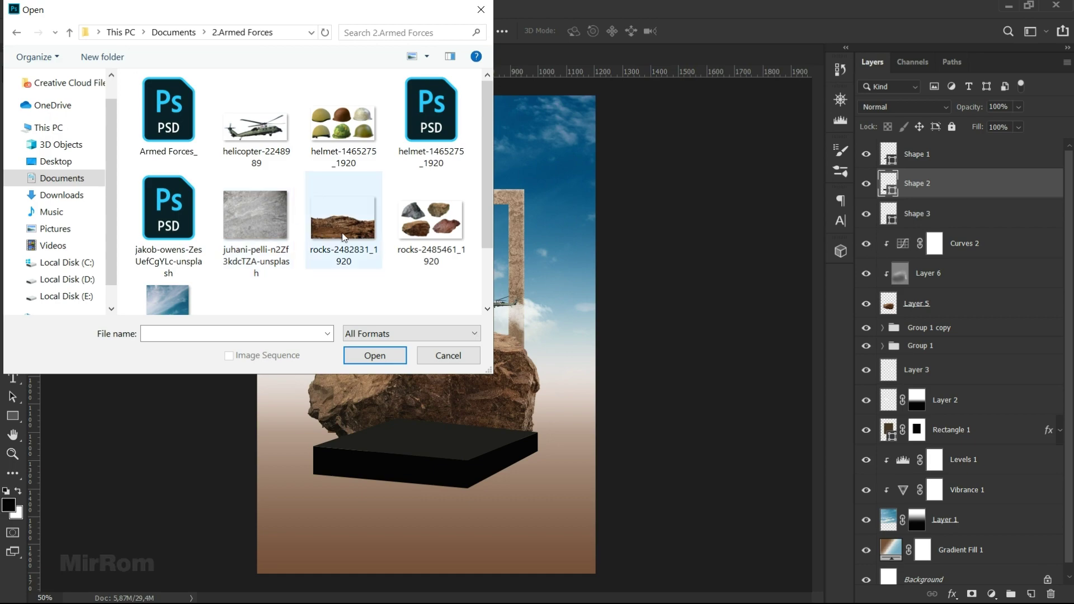
{"action": "double_click", "coordinate": [375, 238]}
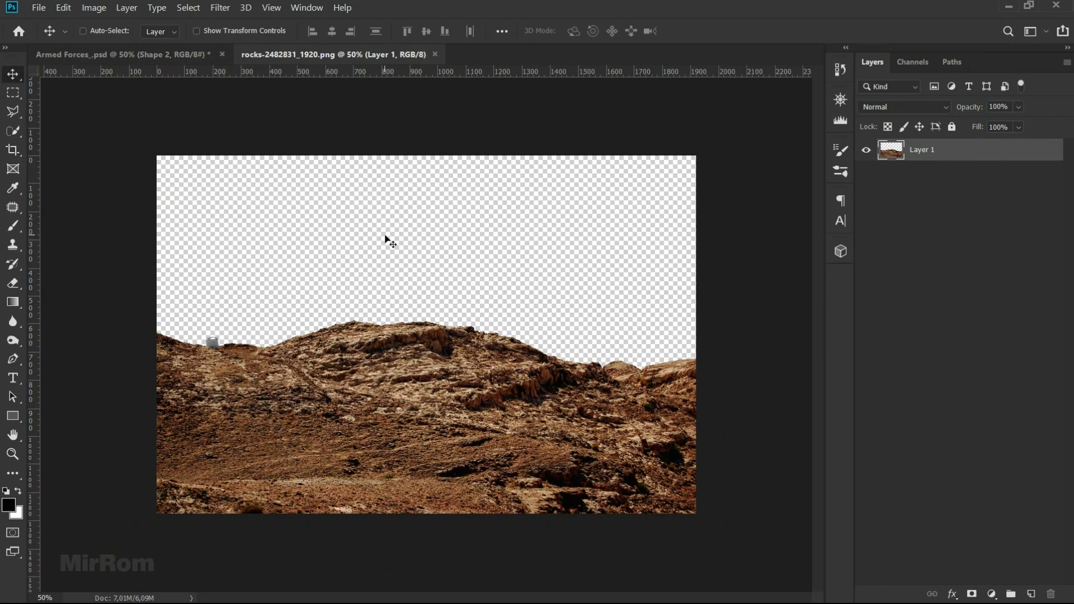
{"action": "left_click_drag", "start_coordinate": [390, 242], "coordinate": [302, 250]}
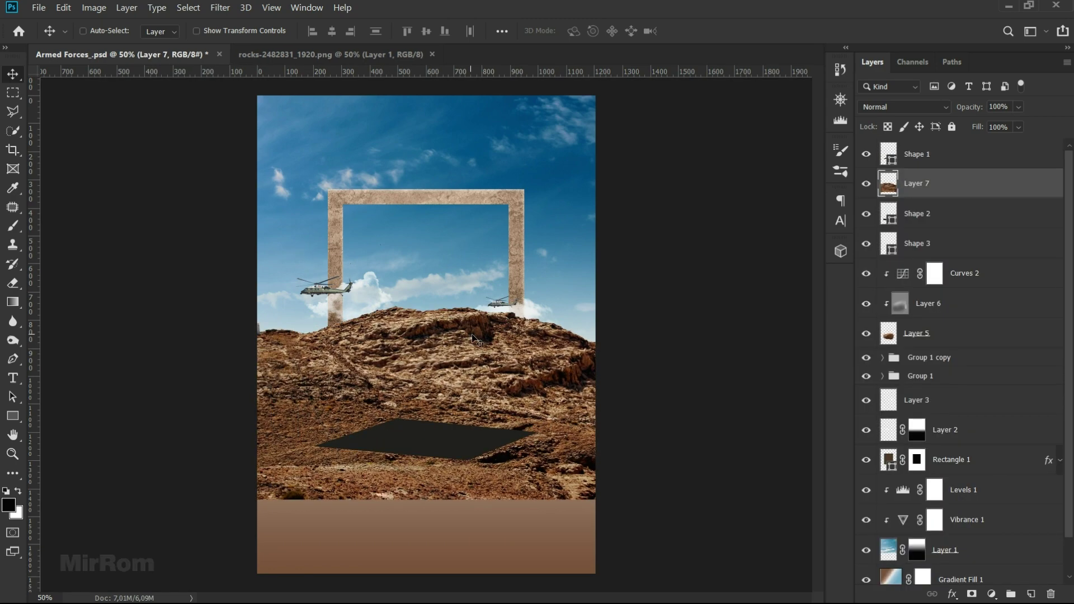
{"action": "key", "text": "ctrl+j"}
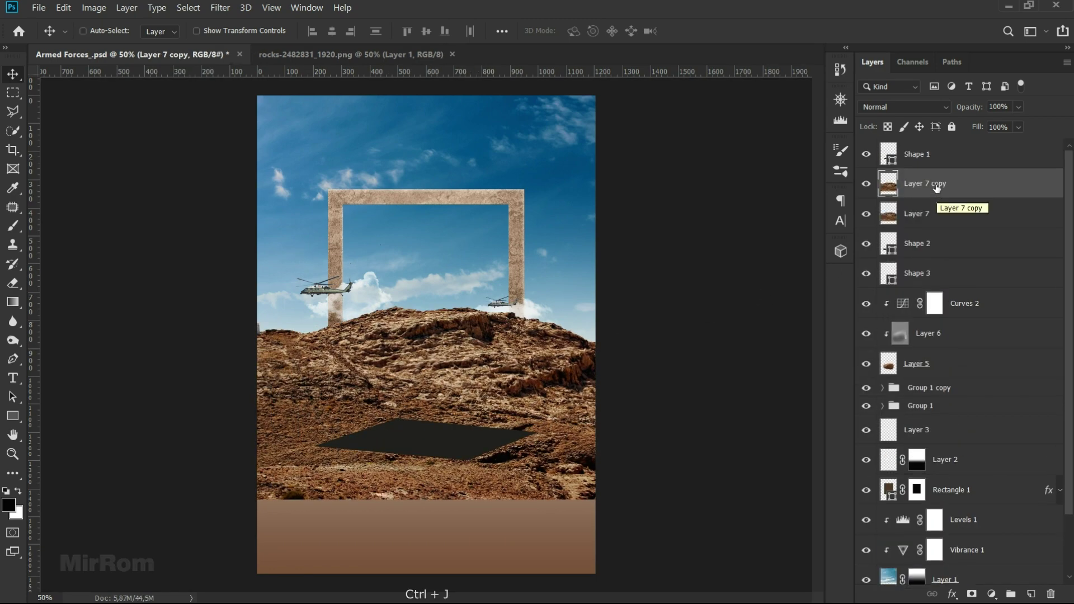
{"action": "left_click_drag", "start_coordinate": [937, 188], "coordinate": [894, 262]}
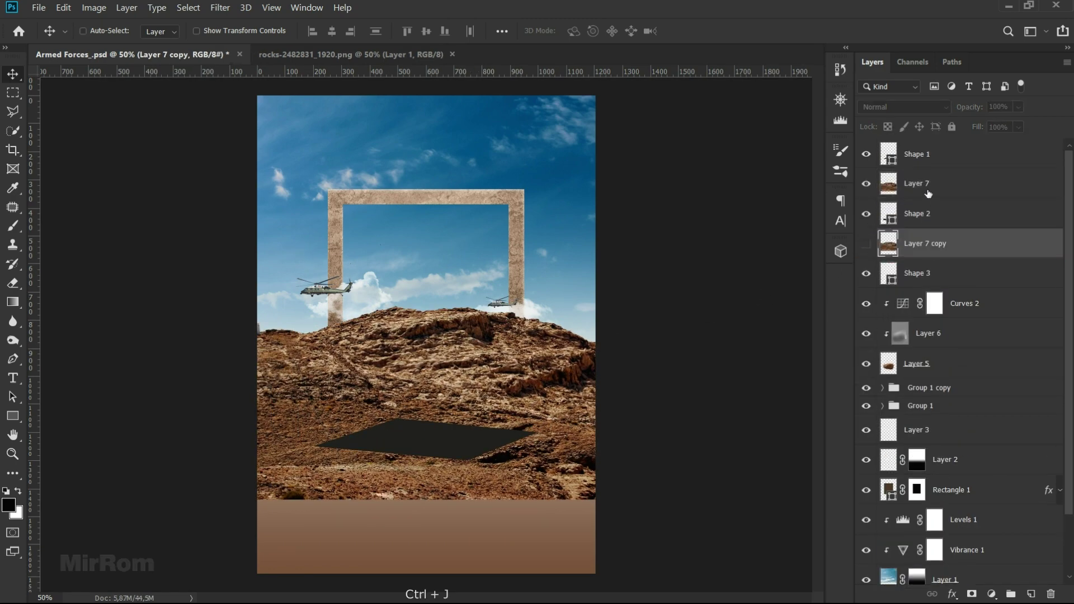
- Position Layer 7 over the slab and clip it to the front face
{"action": "left_click", "coordinate": [926, 184]}
{"action": "mouse_move", "coordinate": [458, 418]}
{"action": "left_mouse_down"}
{"action": "mouse_move", "coordinate": [548, 411]}
{"action": "mouse_move", "coordinate": [562, 428]}
{"action": "left_mouse_up"}
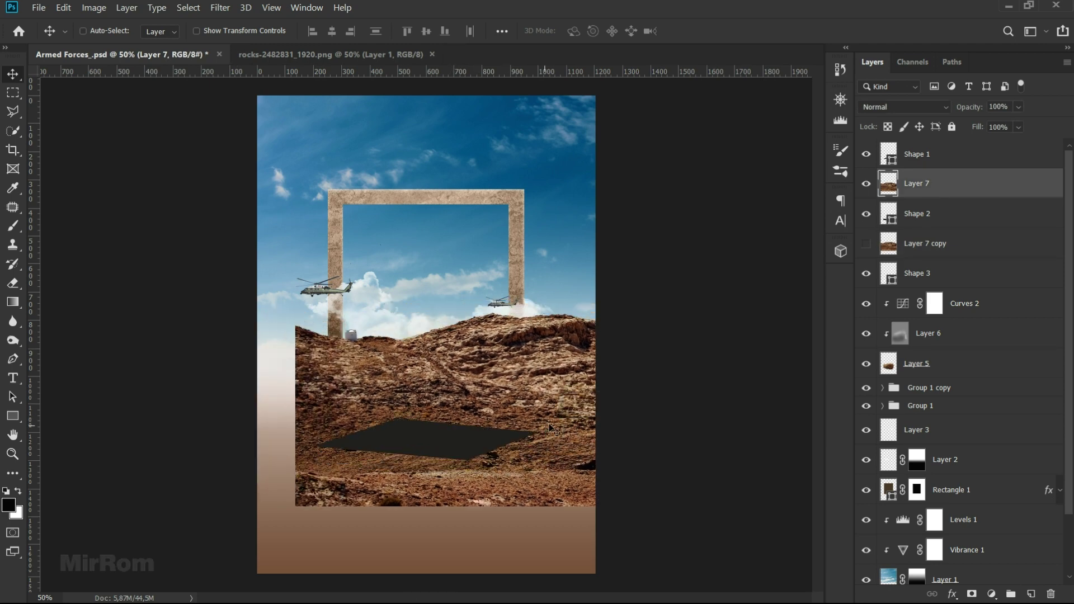
{"action": "left_click", "coordinate": [926, 195], "text": "alt"}
{"action": "left_click_drag", "start_coordinate": [536, 474], "coordinate": [507, 478]}
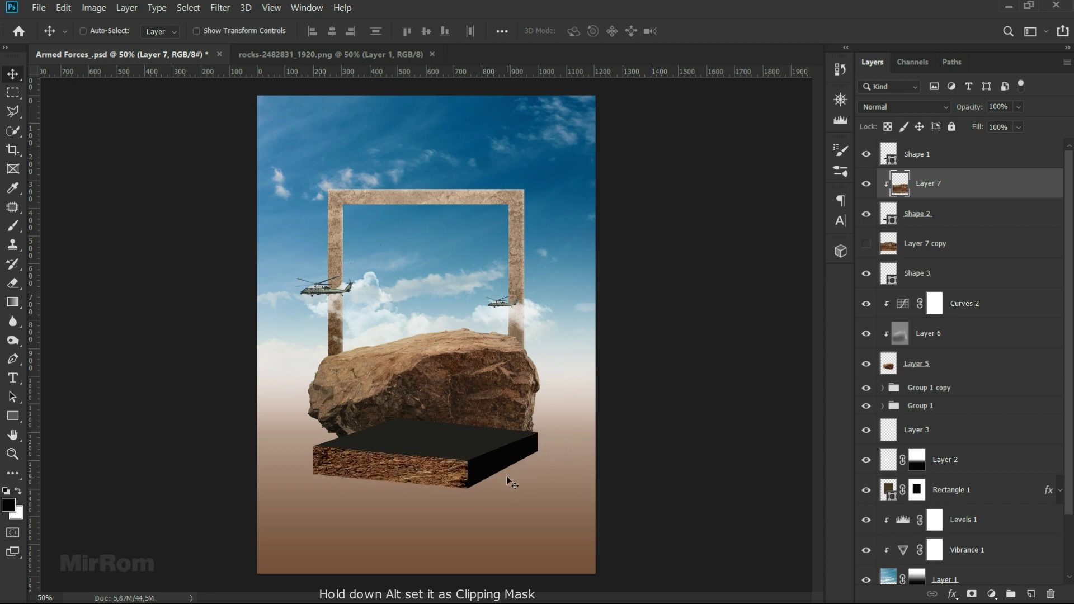
{"action": "key", "text": "Left"}
{"action": "key", "text": "Left"}
{"action": "key", "text": "Left"}
{"action": "key", "text": "Left"}
{"action": "key", "text": "Left"}
{"action": "key", "text": "Left"}
{"action": "key", "text": "Left"}
{"action": "key", "text": "Left"}
{"action": "key", "text": "Left"}
{"action": "key", "text": "Left"}
{"action": "key", "text": "Left"}
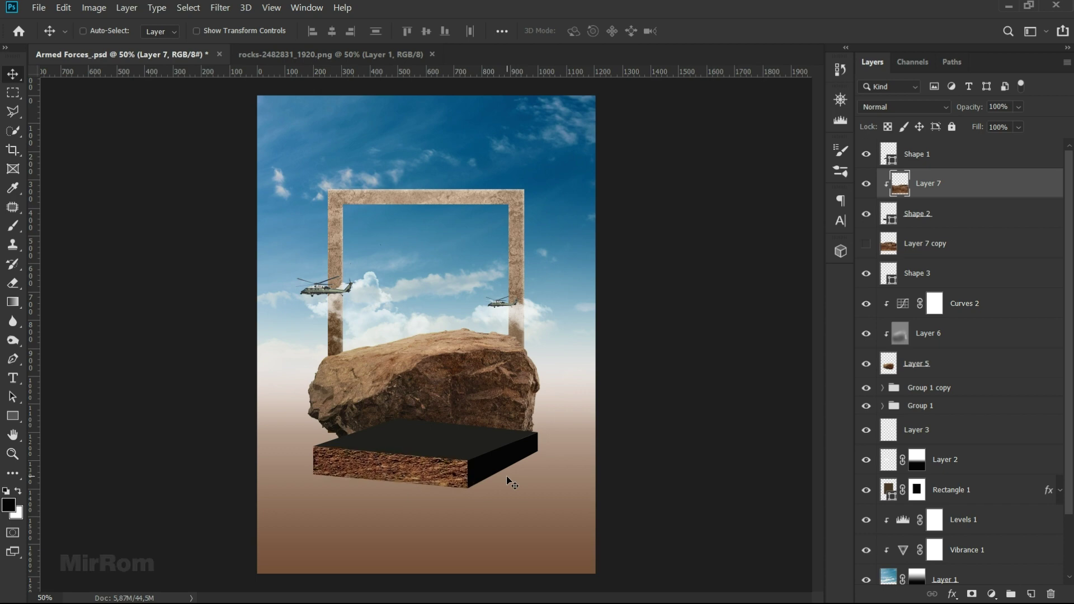
{"action": "left_click", "coordinate": [929, 244]}
- Clip Layer 7 copy to the right side face and rotate it to match the face's slope
{"action": "mouse_move", "coordinate": [456, 477]}
{"action": "left_mouse_down"}
{"action": "mouse_move", "coordinate": [556, 469]}
{"action": "mouse_move", "coordinate": [585, 501]}
{"action": "left_mouse_up"}
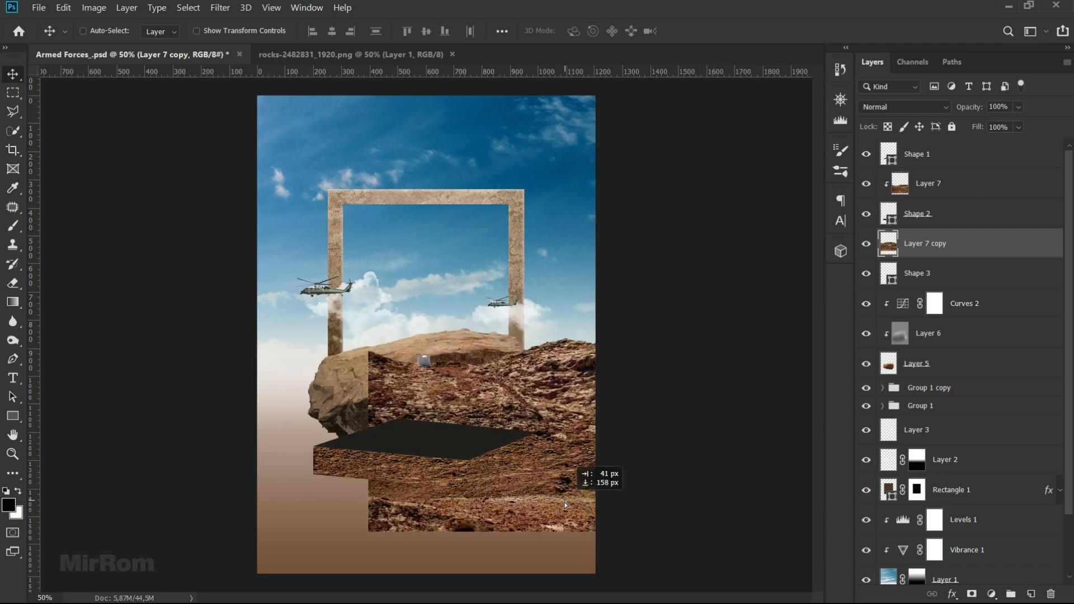
{"action": "left_click", "coordinate": [918, 257], "text": "alt"}
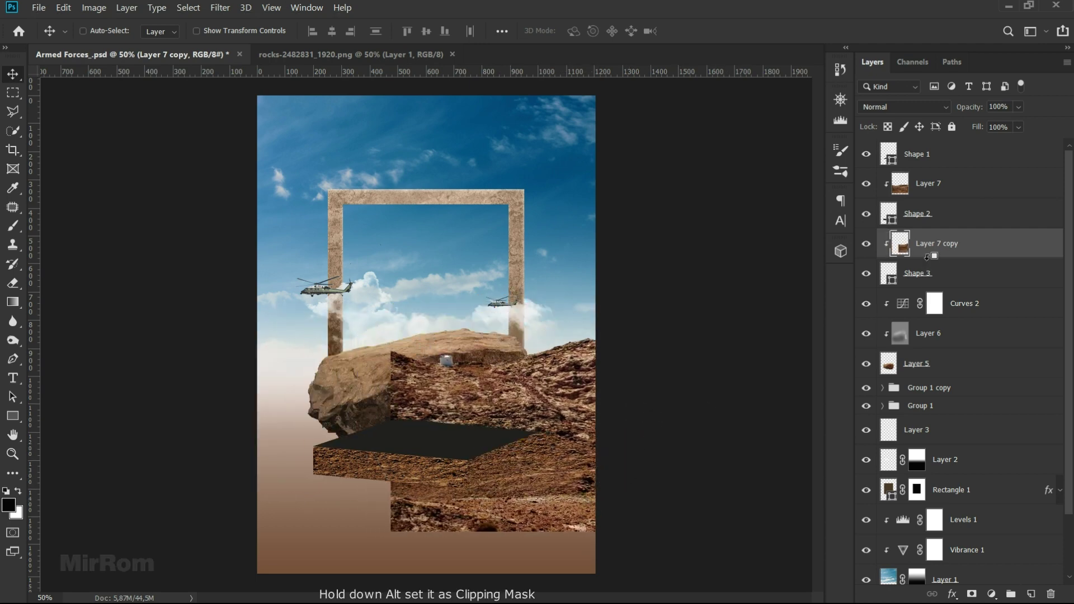
{"action": "key", "text": "ctrl+minus"}
{"action": "key", "text": "ctrl+minus"}
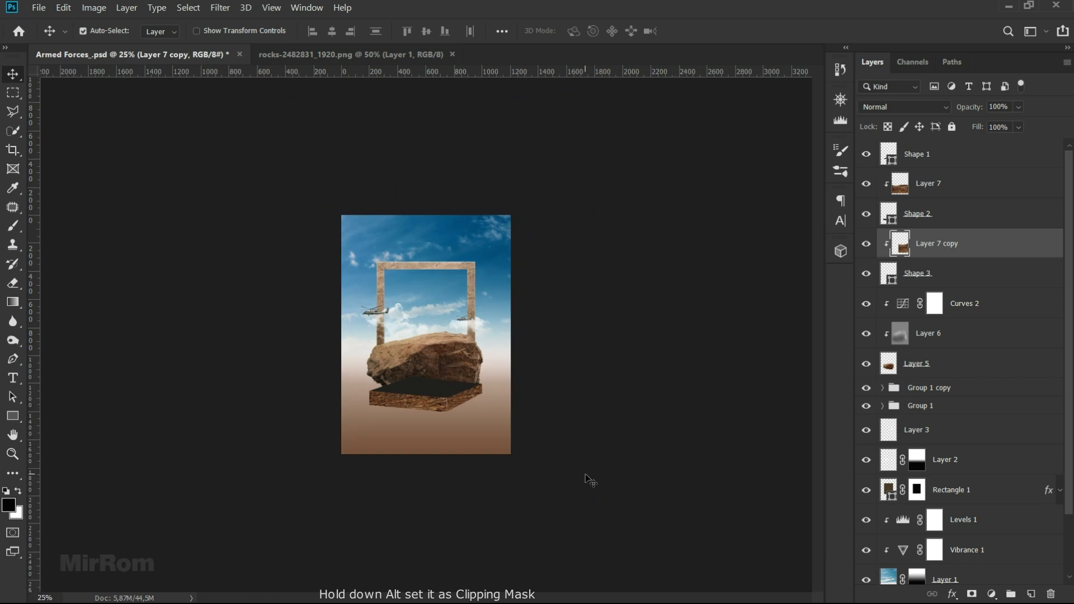
{"action": "key", "text": "ctrl+t"}
{"action": "left_click_drag", "start_coordinate": [693, 399], "coordinate": [680, 329]}
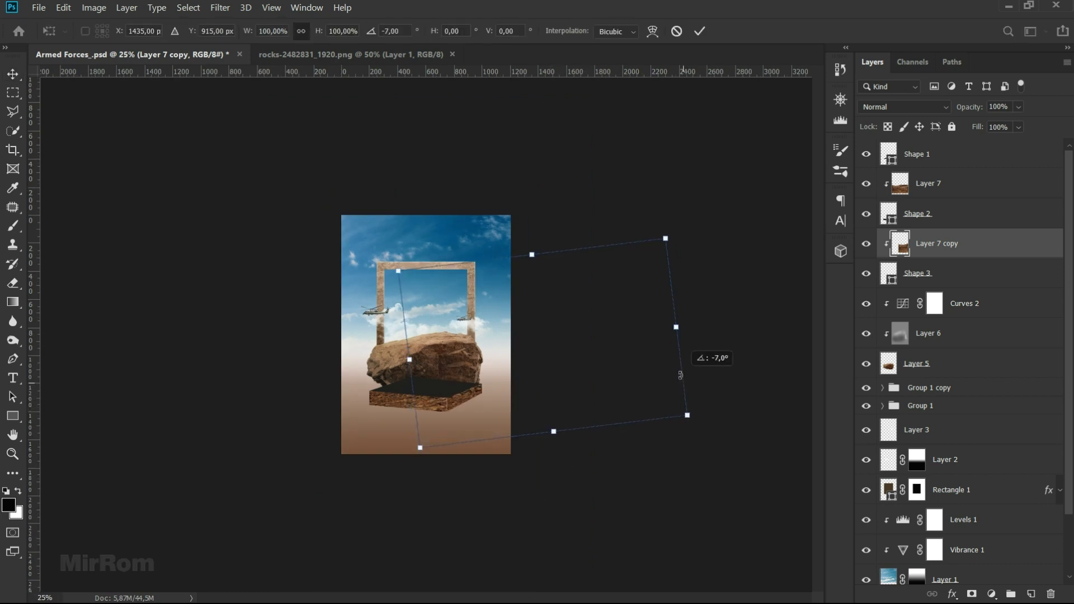
{"action": "left_click_drag", "start_coordinate": [637, 364], "coordinate": [611, 331]}
{"action": "left_click_drag", "start_coordinate": [707, 322], "coordinate": [708, 326]}
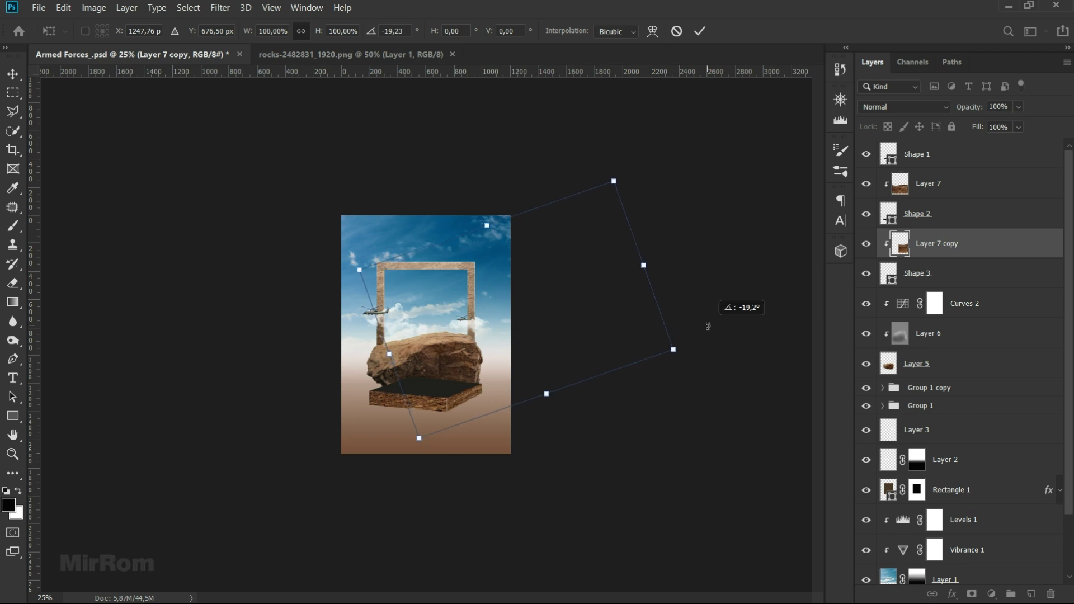
{"action": "key", "text": "Return"}
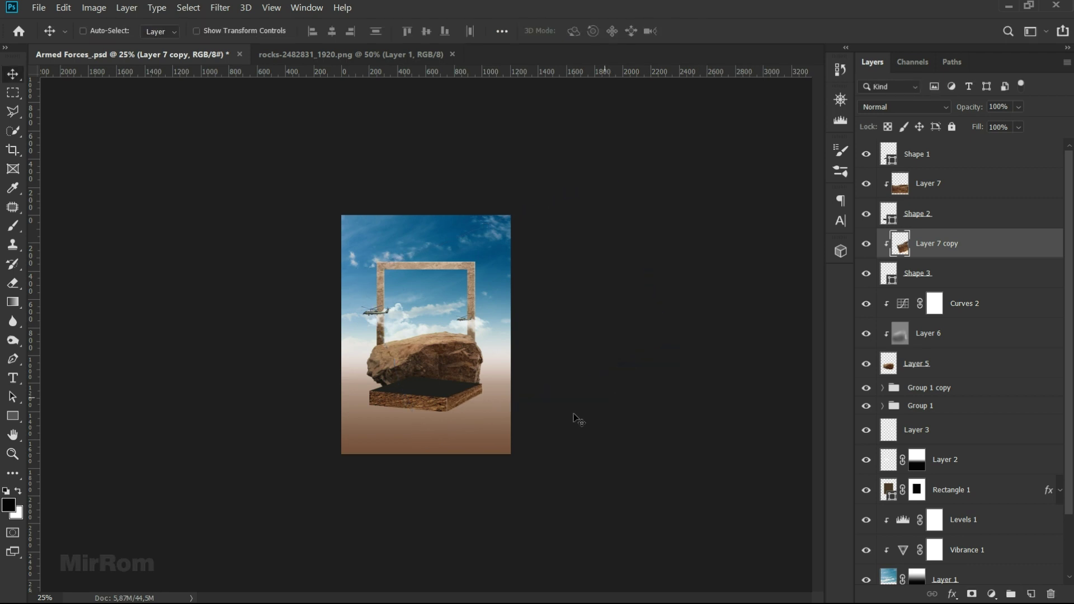
{"action": "key", "text": "ctrl+plus"}
{"action": "key", "text": "ctrl+plus"}
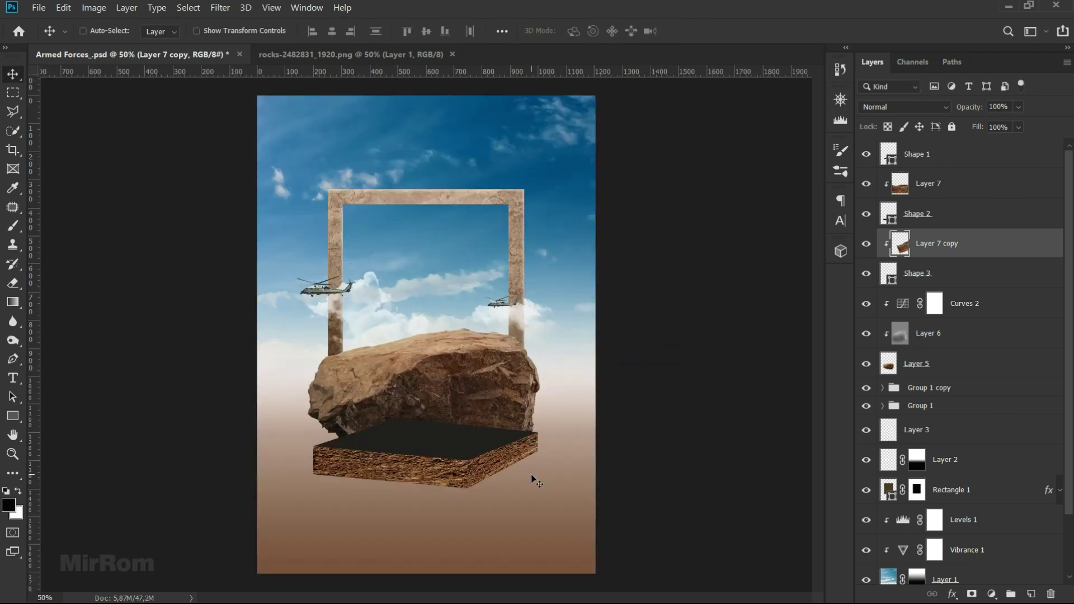
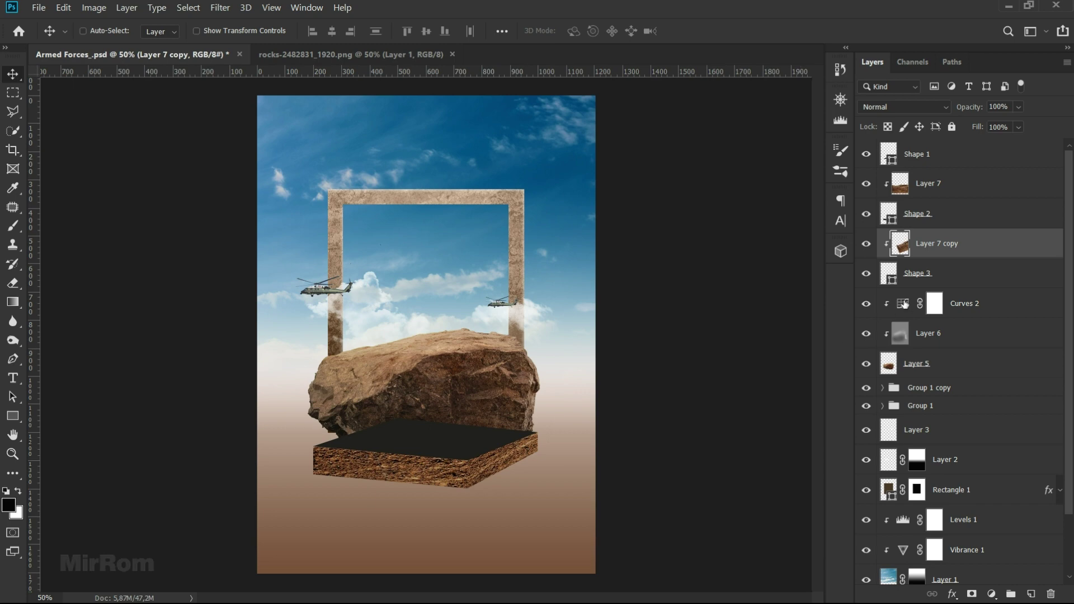
- Add a Curves adjustment clipped to Layer 7, raising the black point and lowering the white point
{"action": "left_click", "coordinate": [924, 189]}
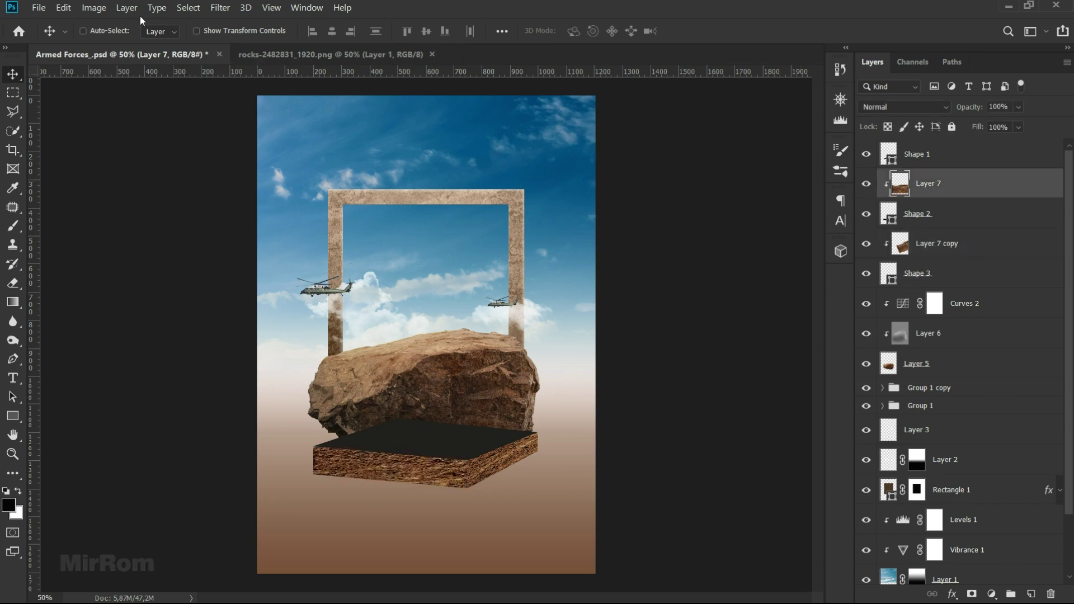
{"action": "left_click", "coordinate": [128, 7]}
{"action": "left_click", "coordinate": [318, 218]}
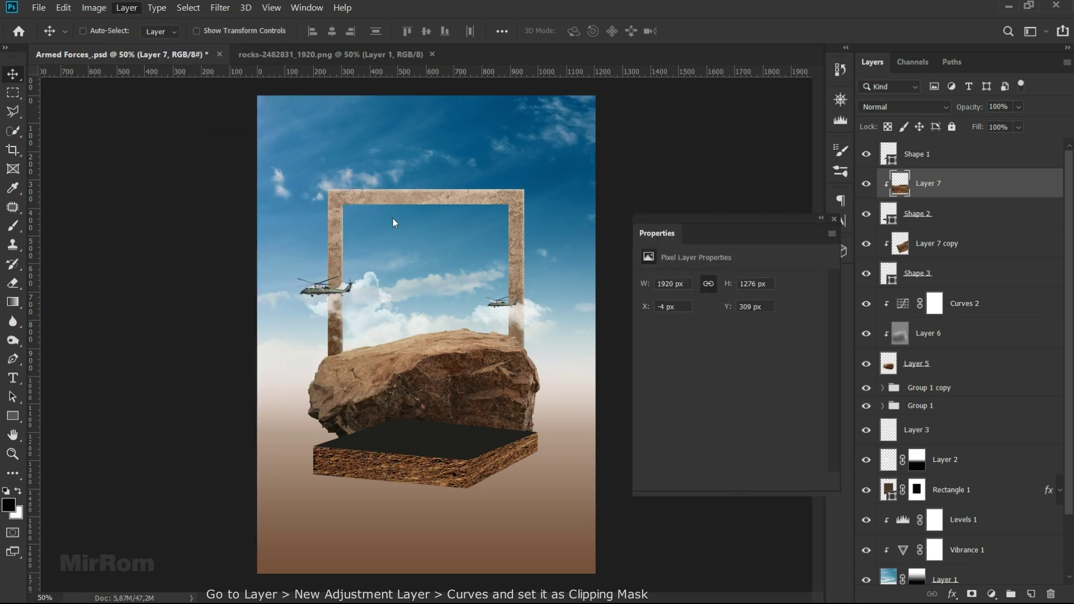
{"action": "left_click", "coordinate": [368, 139]}
{"action": "left_click", "coordinate": [538, 118]}
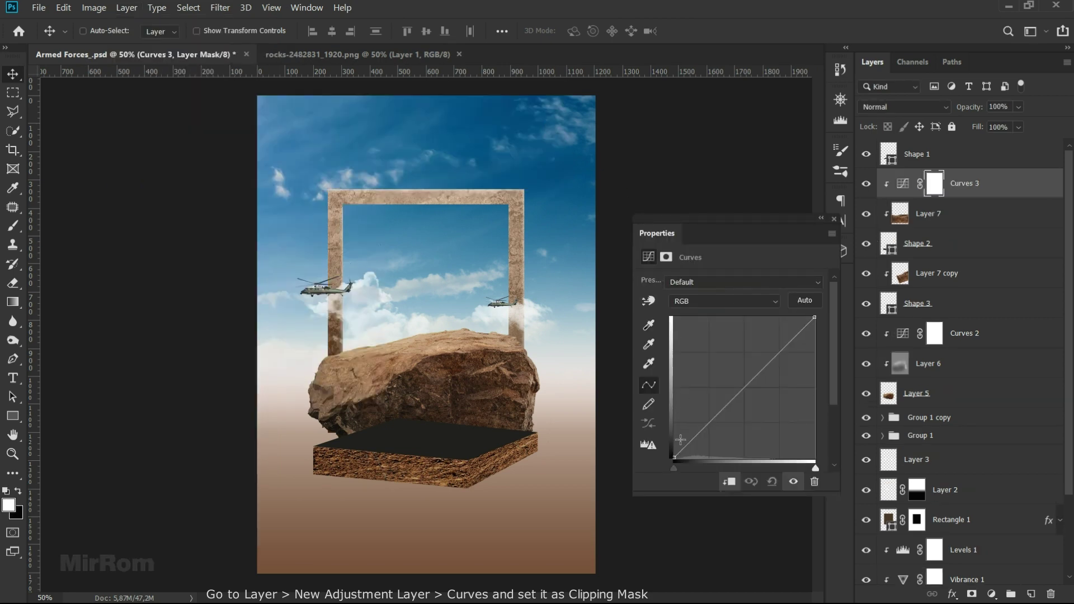
{"action": "left_click_drag", "start_coordinate": [675, 459], "coordinate": [666, 454]}
{"action": "left_click_drag", "start_coordinate": [814, 317], "coordinate": [829, 324]}
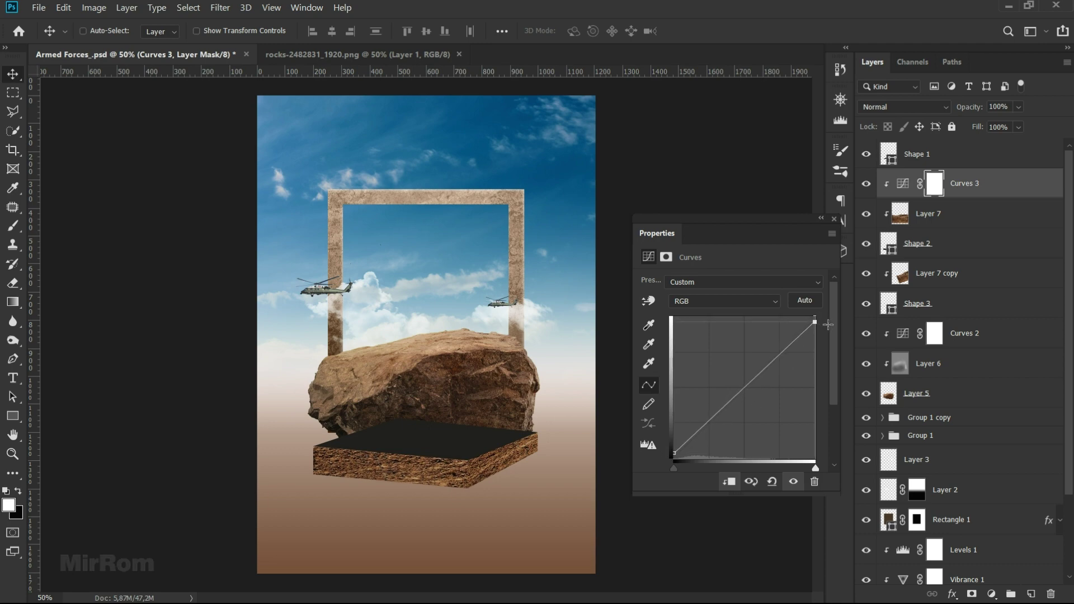
{"action": "left_click", "coordinate": [834, 219]}
- Add a clipped Curves to Layer 7 copy with a slightly lowered white point, then close the rocks image
{"action": "left_click", "coordinate": [1046, 275]}
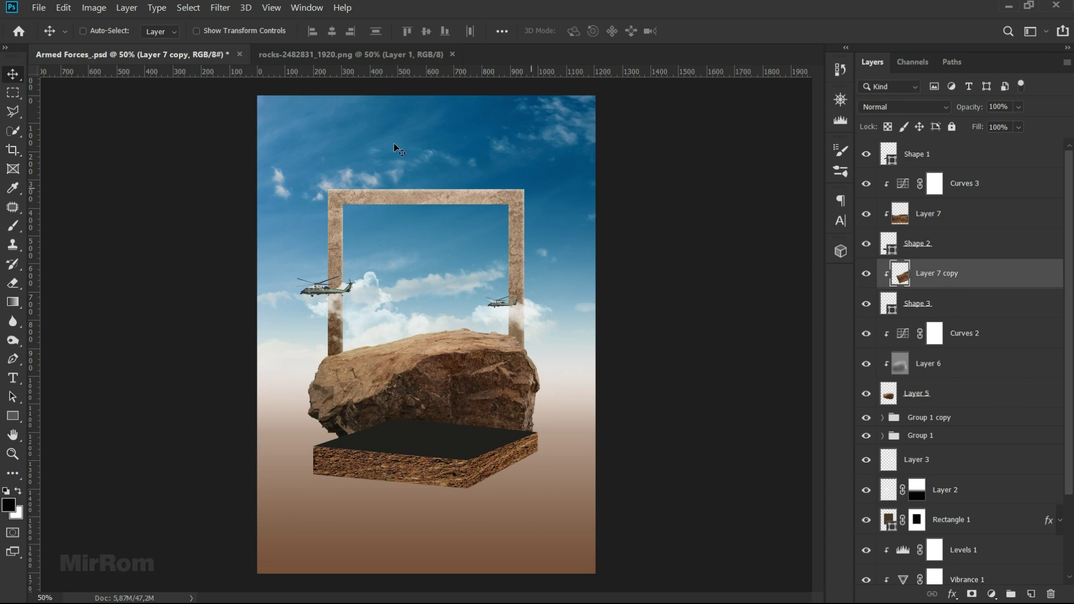
{"action": "left_click", "coordinate": [136, 12]}
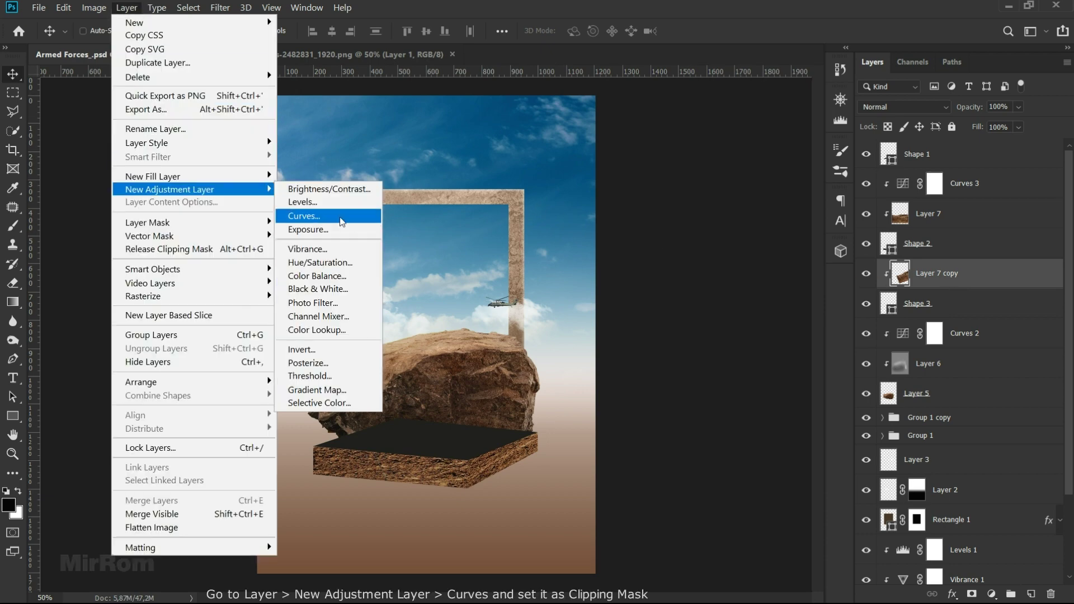
{"action": "left_click", "coordinate": [361, 217]}
{"action": "left_click", "coordinate": [332, 140]}
{"action": "left_click", "coordinate": [537, 120]}
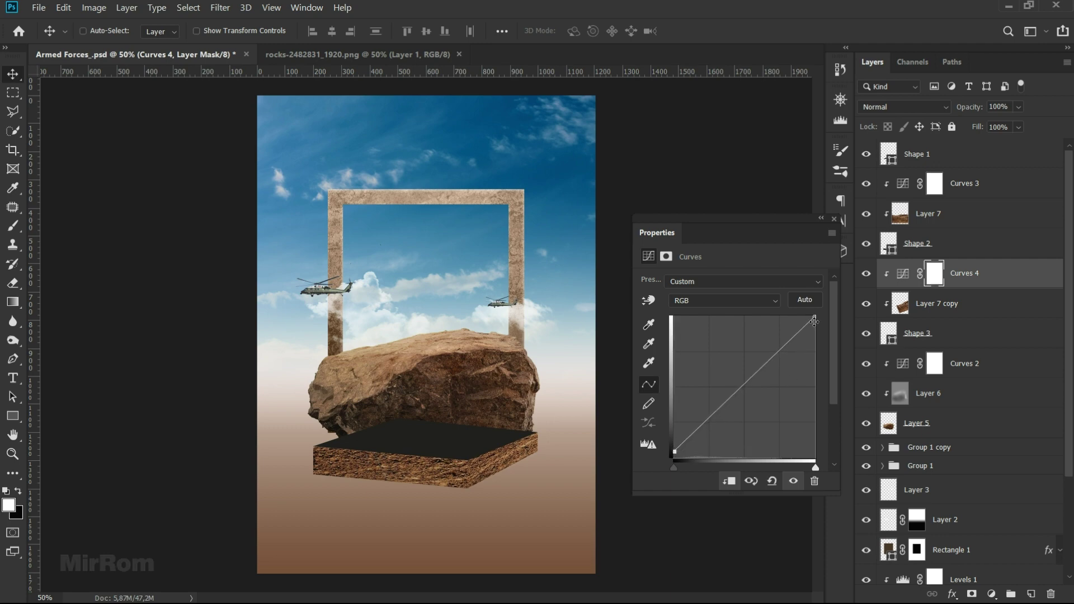
{"action": "left_click_drag", "start_coordinate": [816, 318], "coordinate": [819, 323]}
{"action": "left_click", "coordinate": [834, 219]}
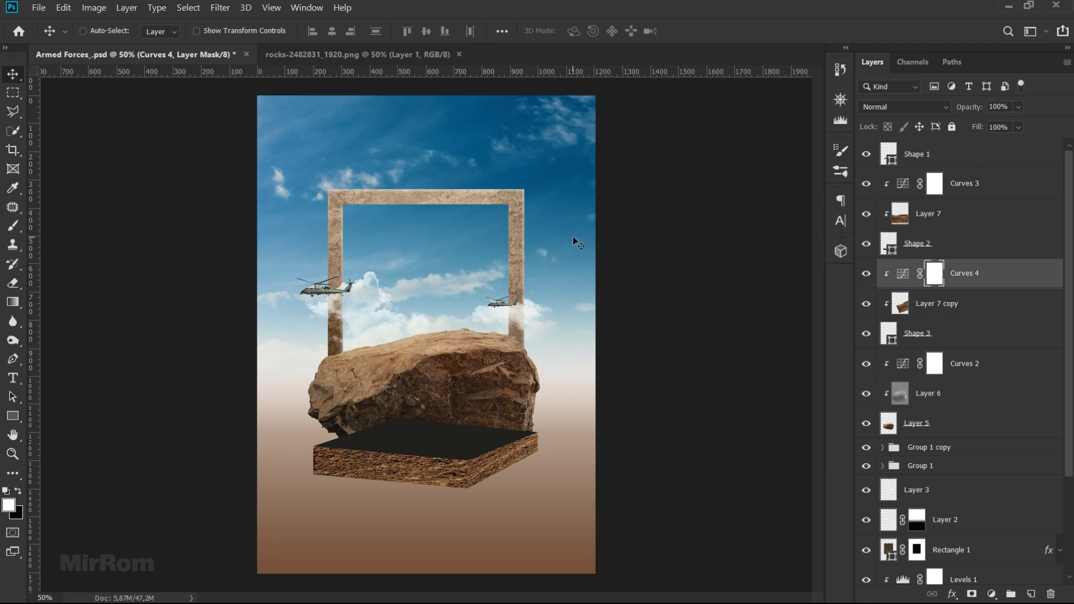
{"action": "left_click", "coordinate": [925, 160]}
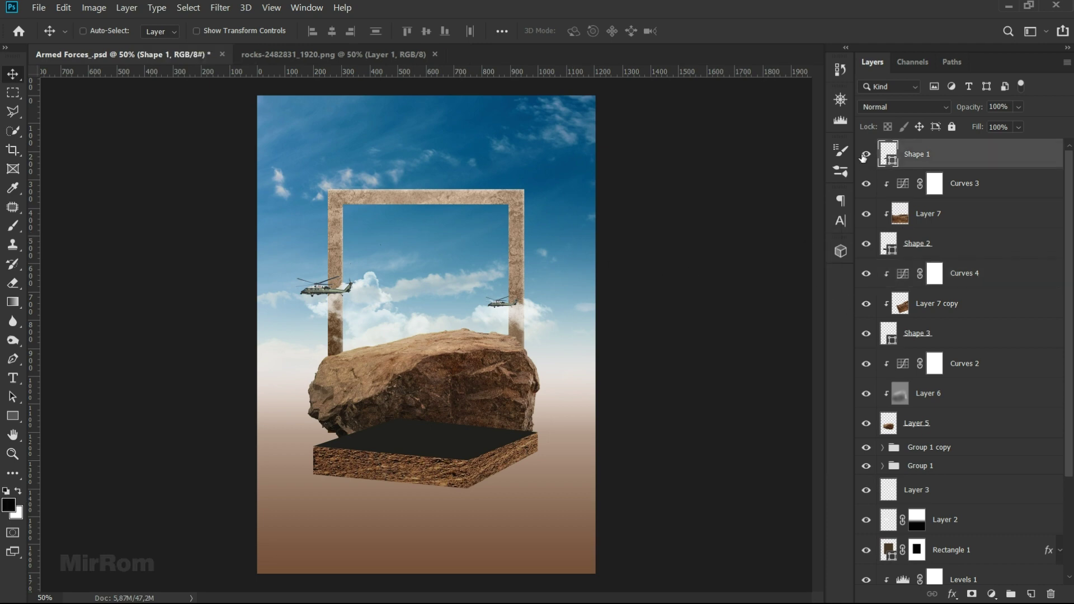
{"action": "left_click", "coordinate": [435, 55]}
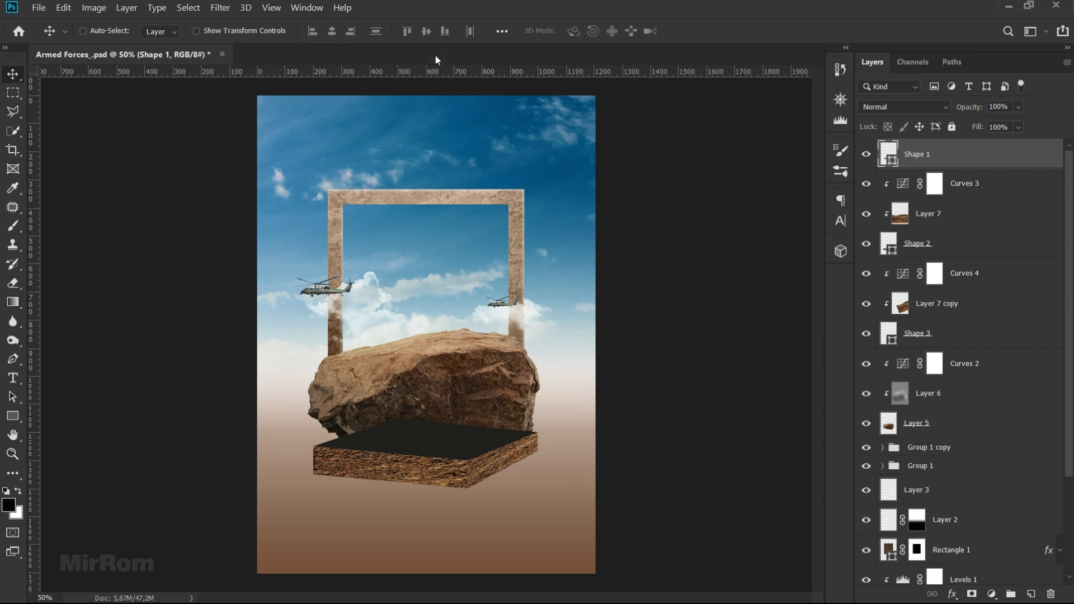
- Open the stone texture, drag it into the Armed Forces document, and close its source
{"action": "left_click", "coordinate": [38, 7]}
{"action": "left_click", "coordinate": [73, 31]}
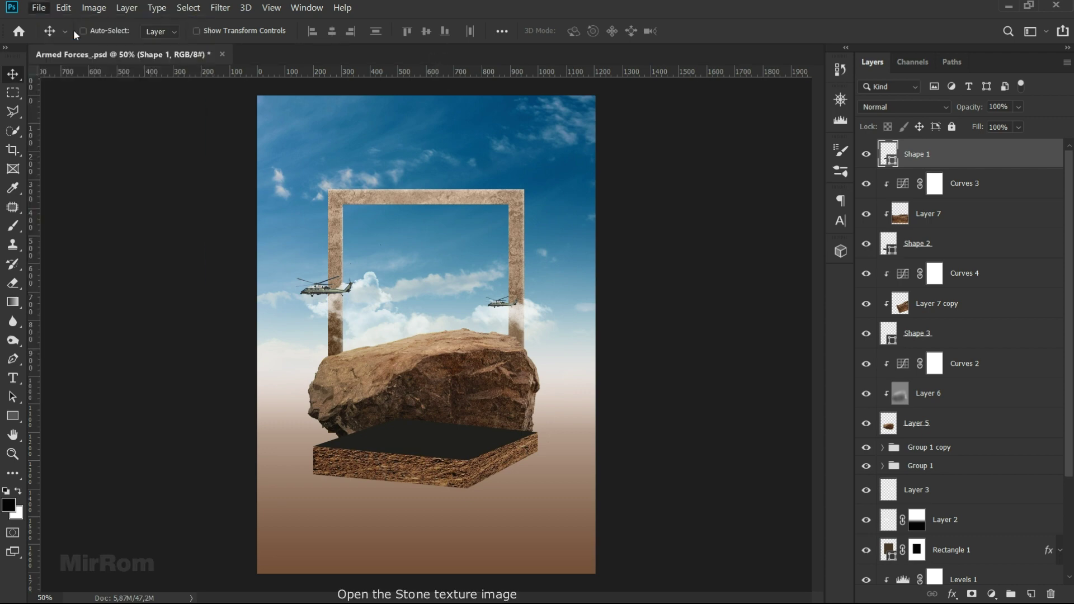
{"action": "double_click", "coordinate": [257, 216]}
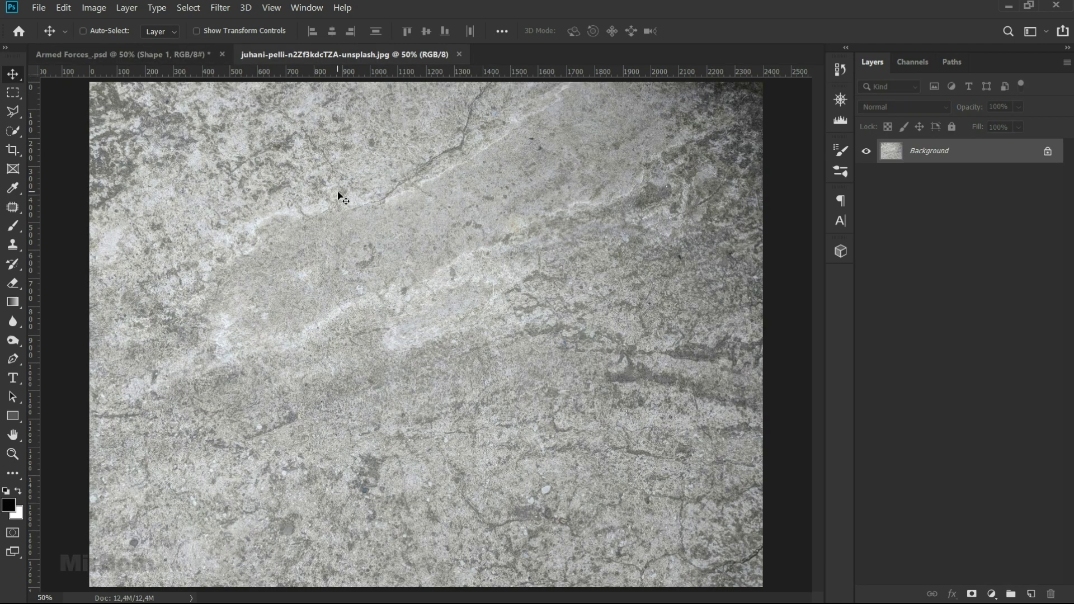
{"action": "left_click_drag", "start_coordinate": [340, 196], "coordinate": [335, 162]}
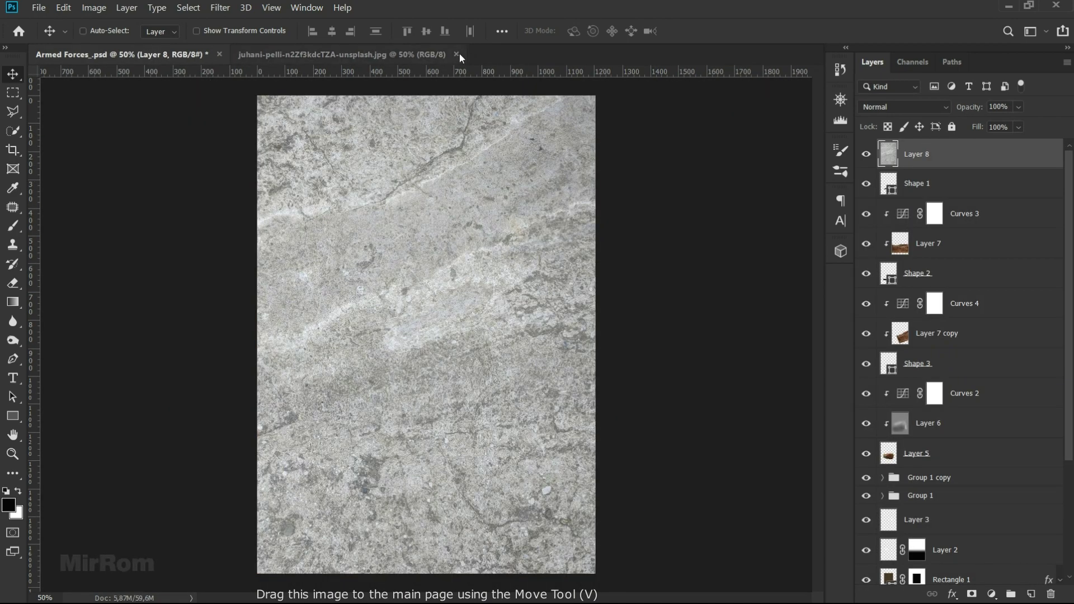
{"action": "left_click", "coordinate": [456, 54]}
- Scale the texture to about 41%, clip it to Shape 1, and position it on the slab top
{"action": "key", "text": "ctrl+t"}
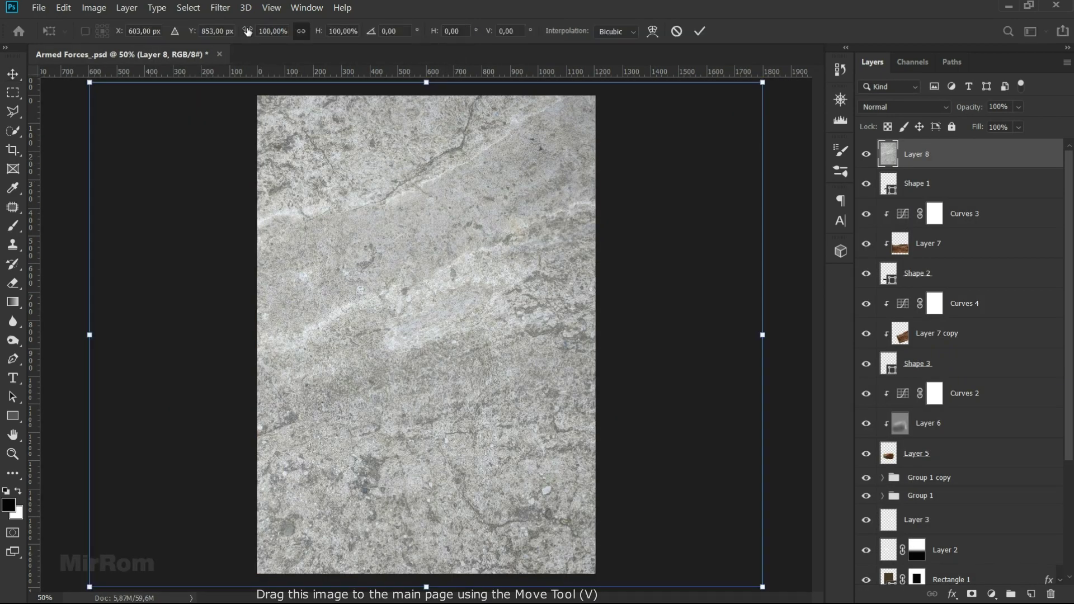
{"action": "left_click_drag", "start_coordinate": [249, 32], "coordinate": [212, 40]}
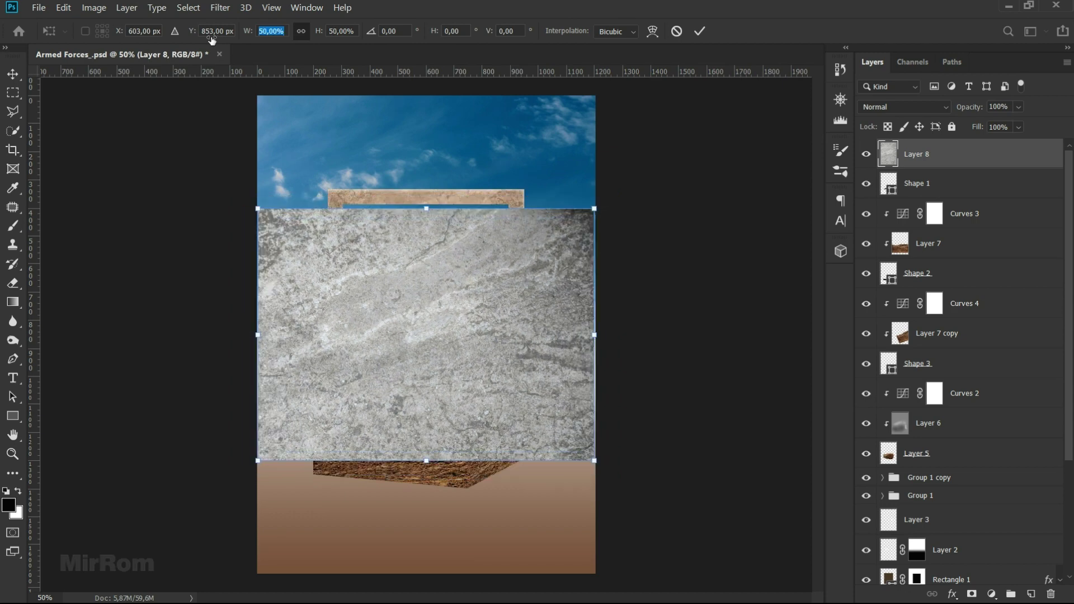
{"action": "left_click_drag", "start_coordinate": [249, 34], "coordinate": [243, 36]}
{"action": "key", "text": "Return"}
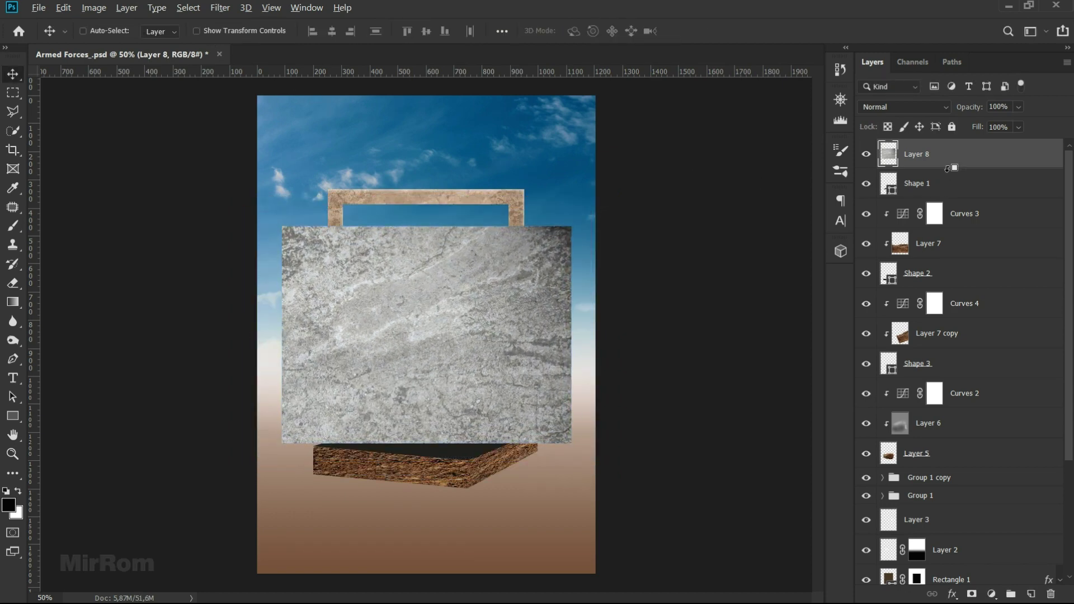
{"action": "left_click", "coordinate": [947, 167], "text": "alt"}
{"action": "left_click_drag", "start_coordinate": [550, 375], "coordinate": [546, 422]}
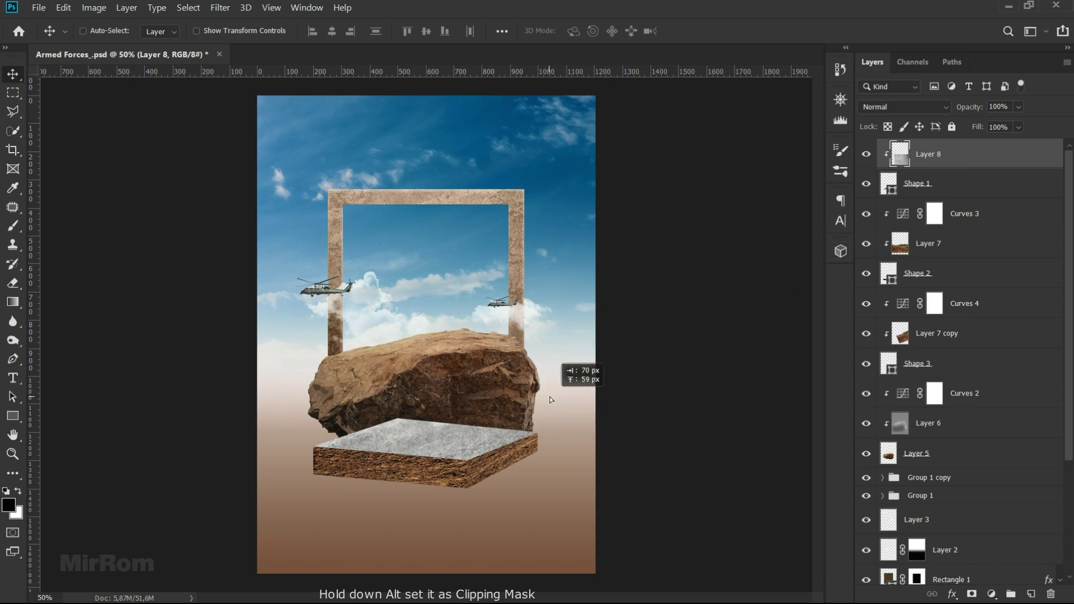
{"action": "left_click_drag", "start_coordinate": [546, 422], "coordinate": [548, 404]}
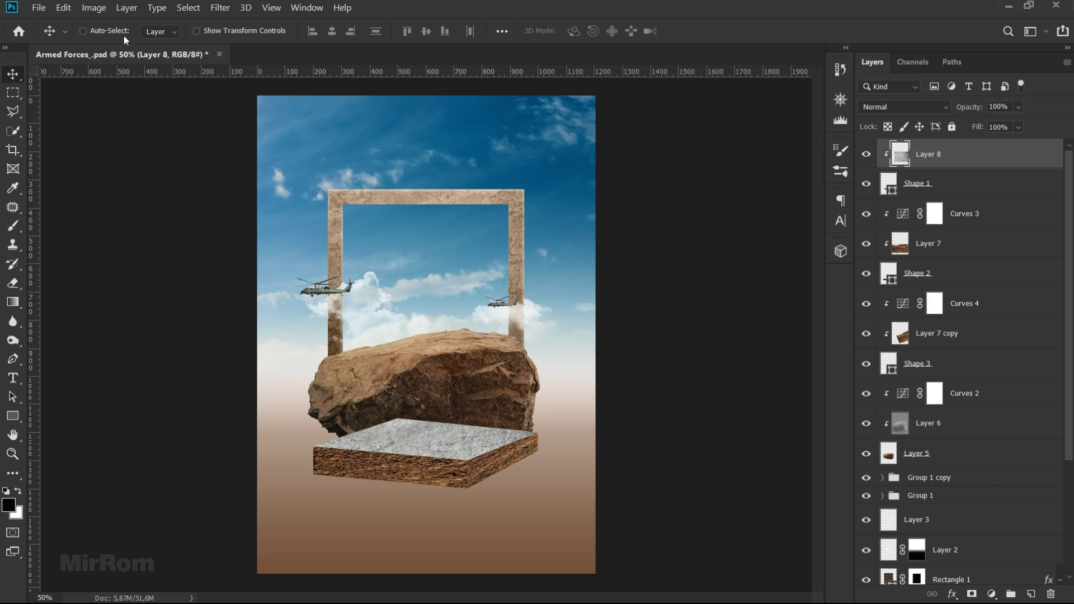
- Darken the stone texture with a Curves adjustment clipped to Layer 8
{"action": "left_click", "coordinate": [126, 7]}
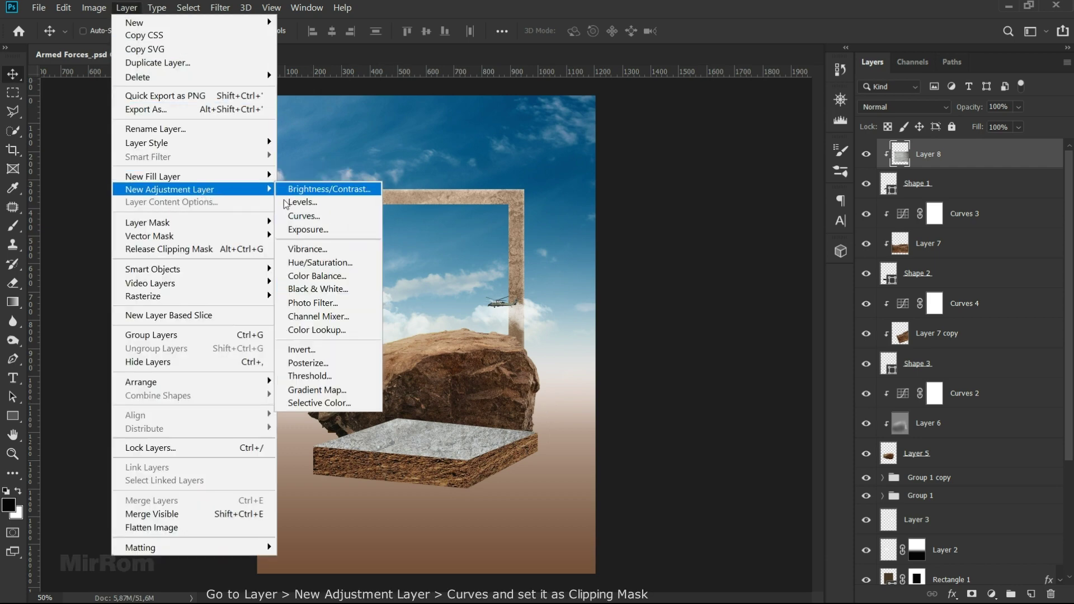
{"action": "left_click", "coordinate": [302, 216]}
{"action": "left_click", "coordinate": [309, 139]}
{"action": "left_click", "coordinate": [529, 119]}
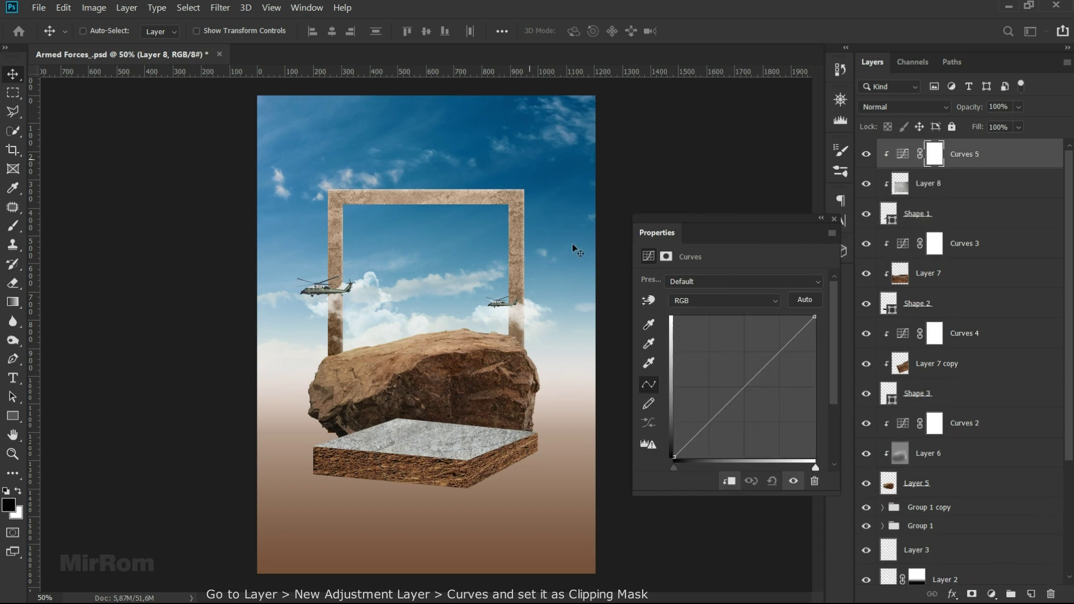
{"action": "left_click_drag", "start_coordinate": [674, 457], "coordinate": [675, 444]}
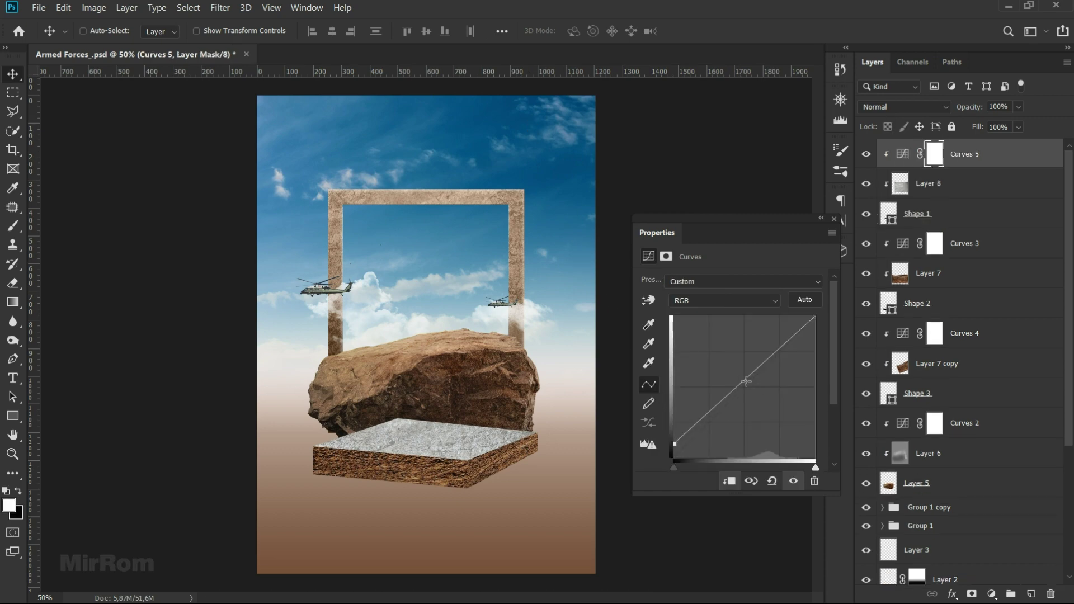
{"action": "left_click_drag", "start_coordinate": [746, 382], "coordinate": [741, 417]}
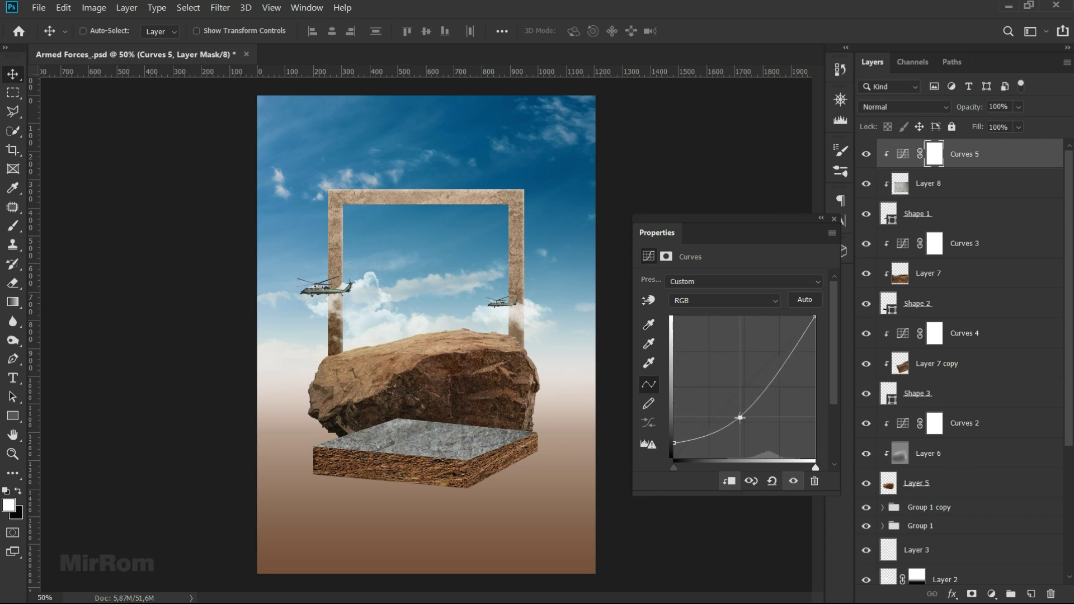
{"action": "left_click_drag", "start_coordinate": [815, 317], "coordinate": [815, 347]}
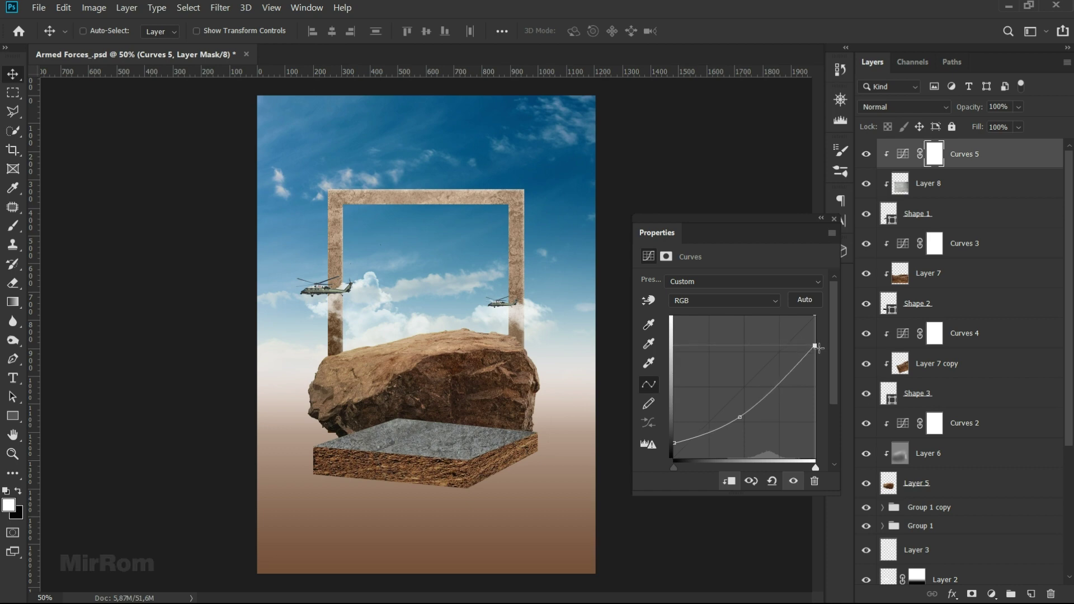
{"action": "left_click", "coordinate": [834, 219]}
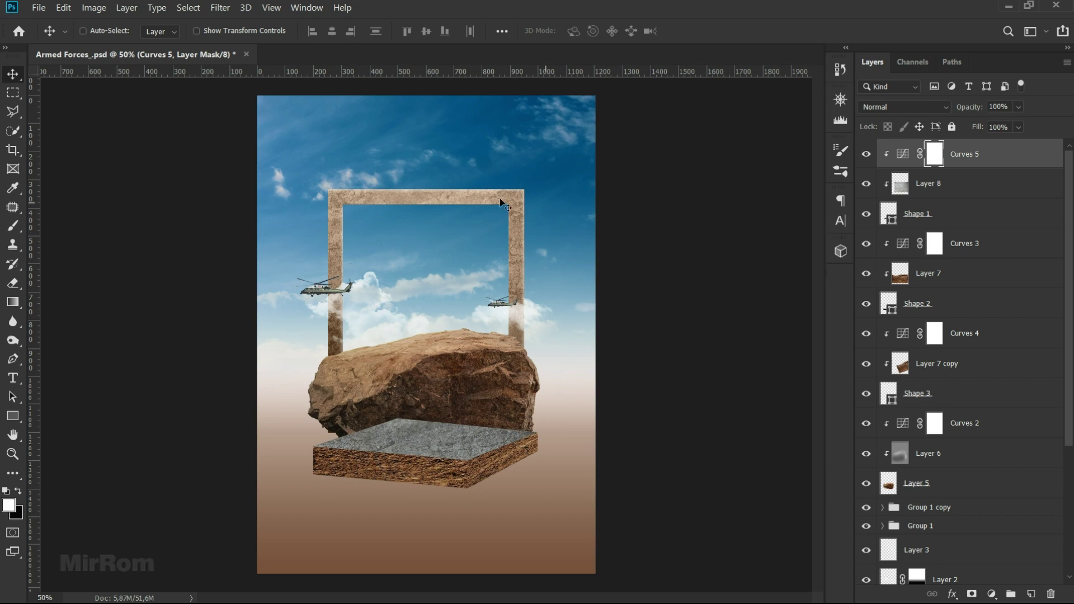
- Add a clipped Color Balance shifting the stone's midtones toward red and slightly toward yellow
{"action": "left_click", "coordinate": [126, 8]}
{"action": "mouse_move", "coordinate": [170, 189]}
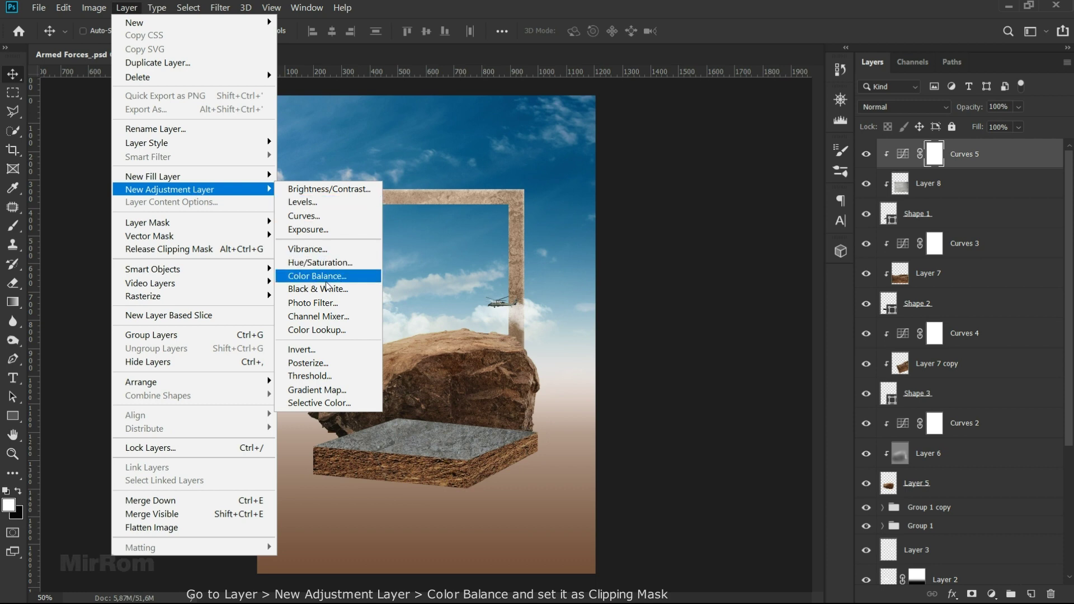
{"action": "left_click", "coordinate": [364, 284]}
{"action": "left_click", "coordinate": [309, 140]}
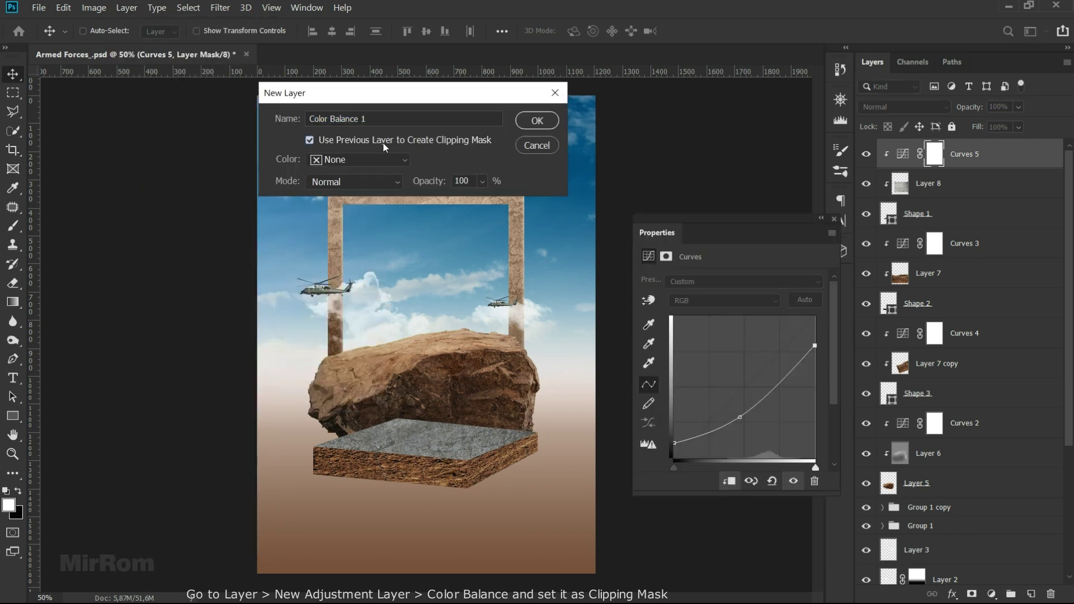
{"action": "left_click", "coordinate": [538, 119]}
{"action": "left_click_drag", "start_coordinate": [712, 313], "coordinate": [718, 313]}
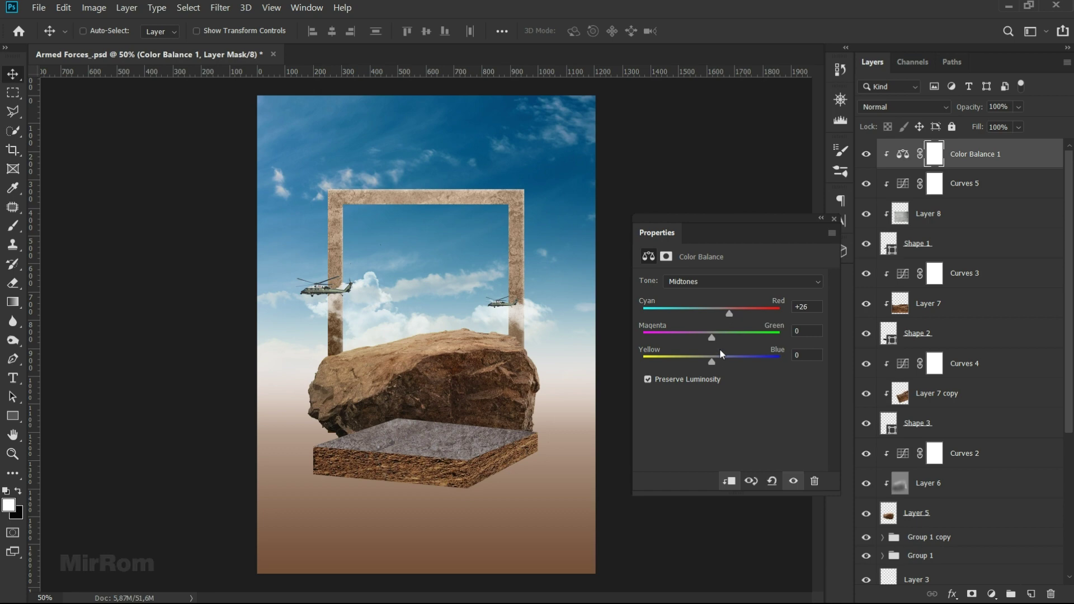
{"action": "left_click_drag", "start_coordinate": [708, 361], "coordinate": [704, 361]}
{"action": "left_click", "coordinate": [791, 481]}
{"action": "left_click", "coordinate": [835, 219]}
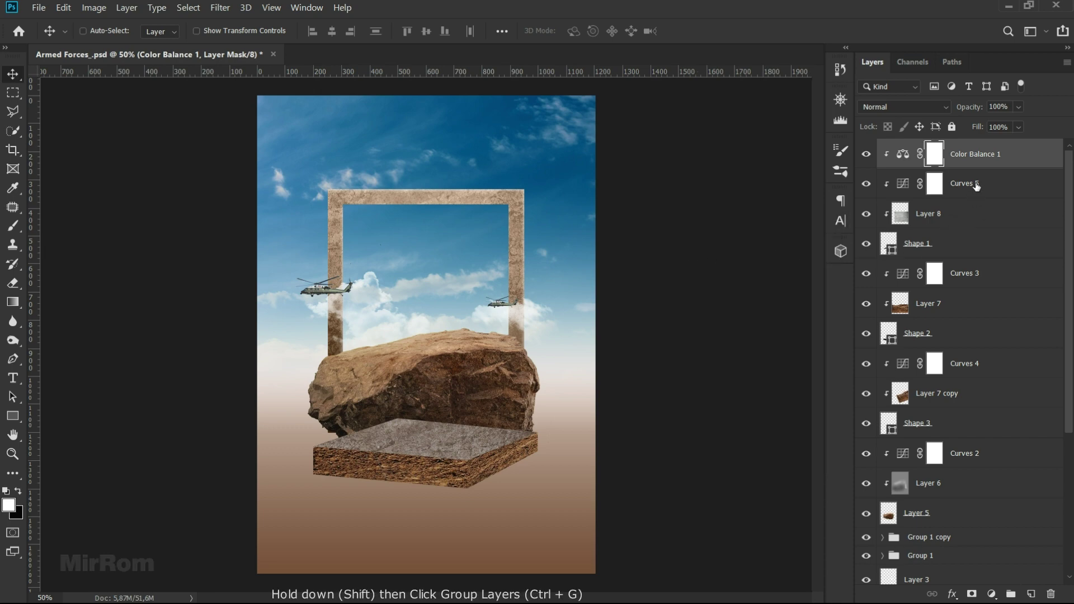
- Group the layers from Color Balance 1 down to Shape 3 into Group 2, then merge it
{"action": "left_click_drag", "start_coordinate": [976, 189], "coordinate": [947, 407]}
{"action": "left_click", "coordinate": [942, 426], "text": "shift"}
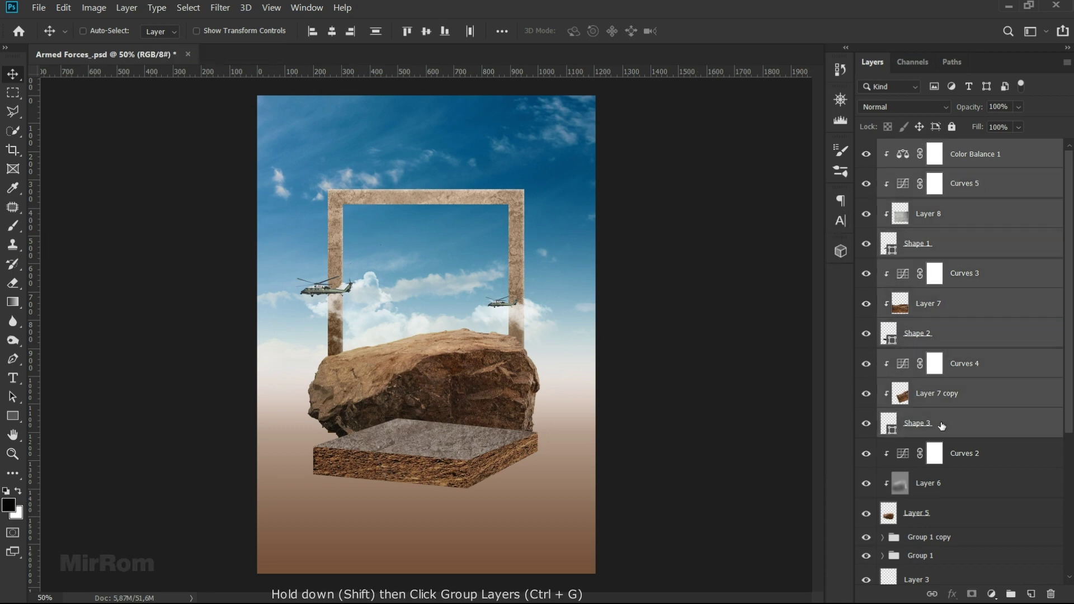
{"action": "key", "text": "ctrl+g"}
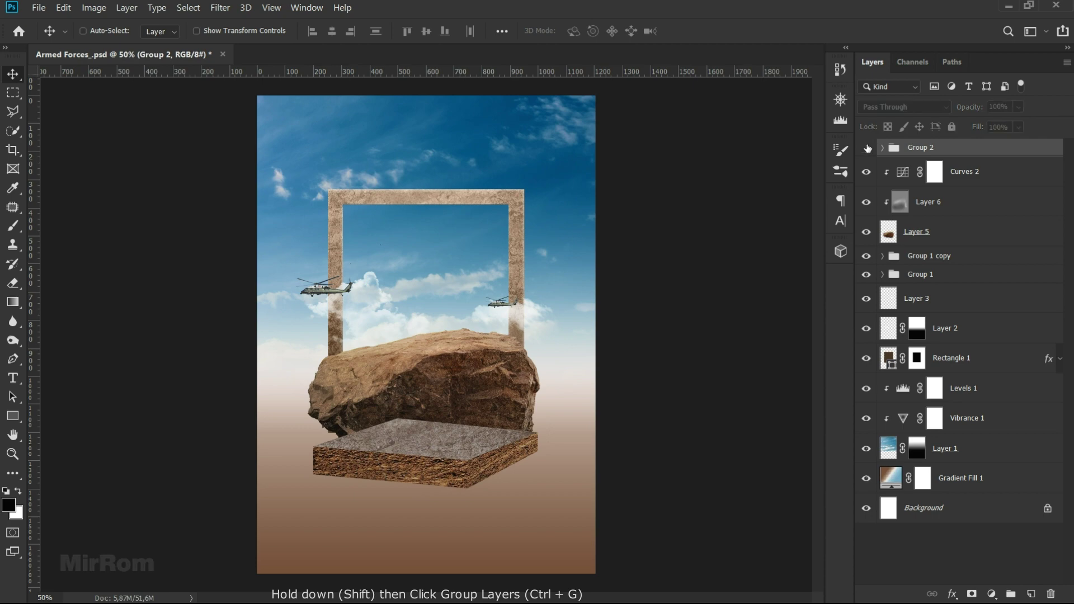
{"action": "right_click", "coordinate": [960, 150]}
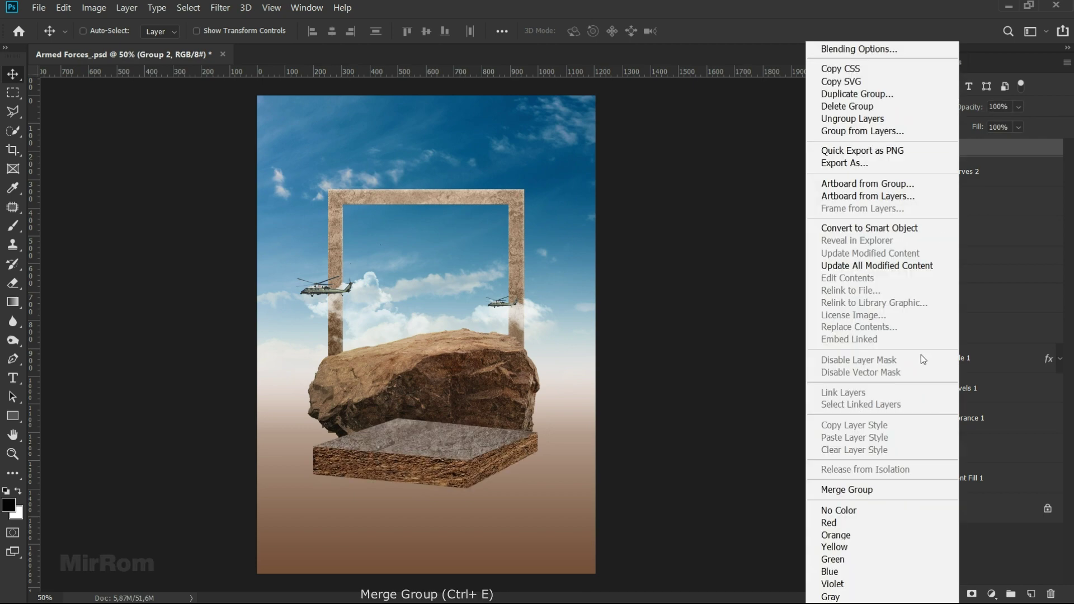
{"action": "left_click", "coordinate": [881, 493]}
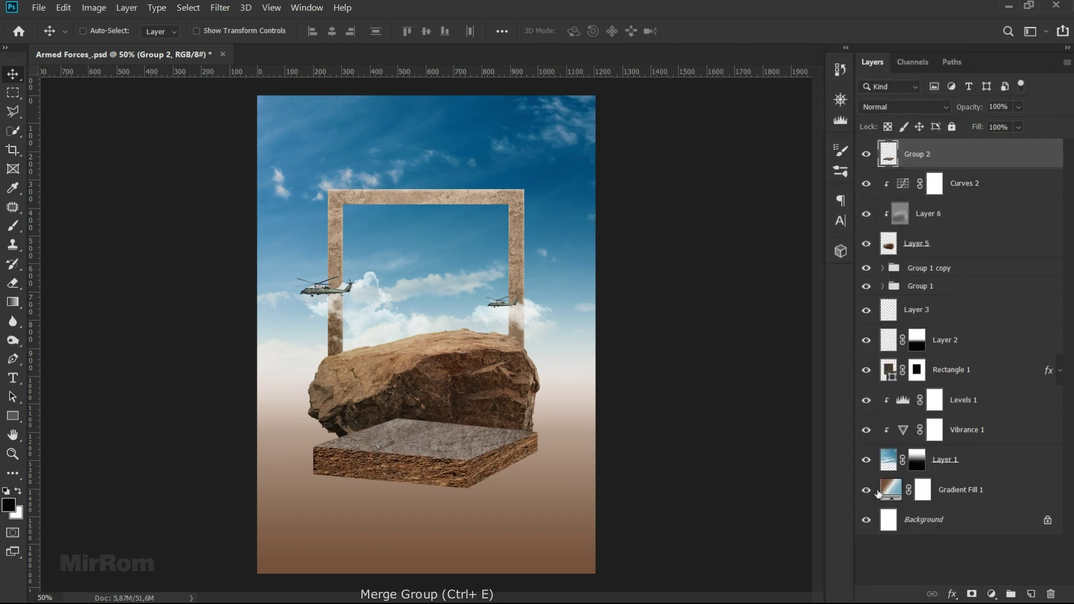
{"action": "left_click", "coordinate": [866, 157]}
{"action": "left_click", "coordinate": [39, 8]}
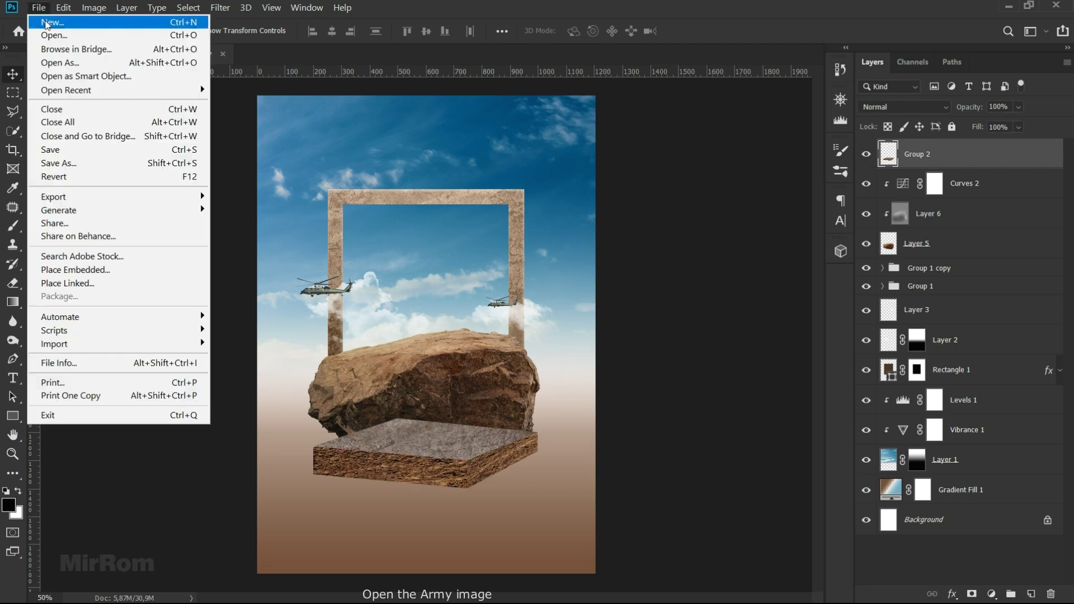
- Open the soldier PSD, copy his masked layer into the composite, and close the source without saving
{"action": "left_click", "coordinate": [44, 29]}
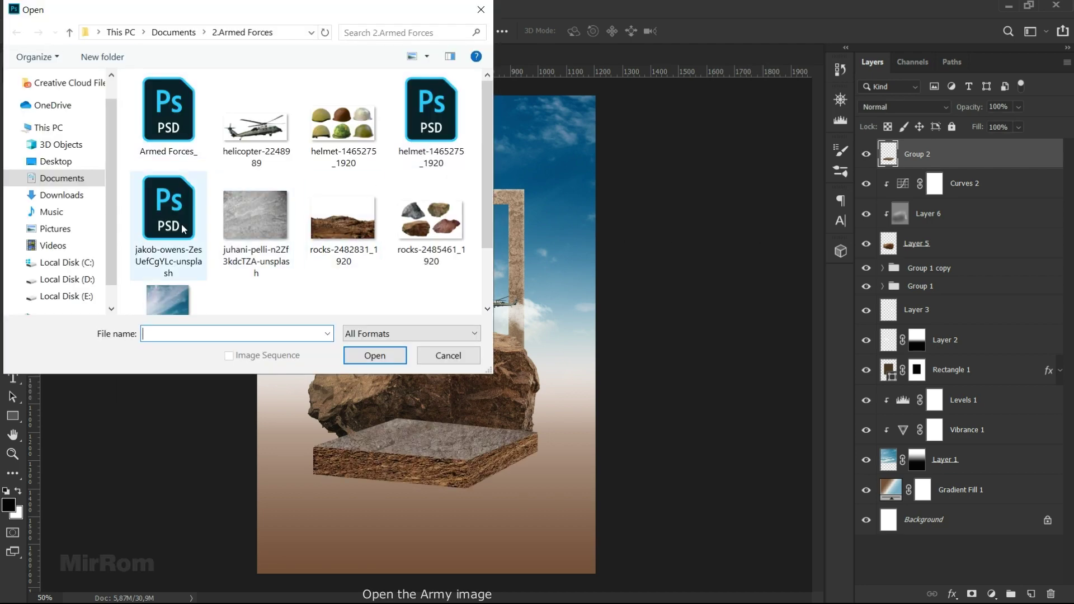
{"action": "double_click", "coordinate": [197, 228]}
{"action": "right_click", "coordinate": [916, 162]}
{"action": "left_click", "coordinate": [951, 168]}
{"action": "right_click", "coordinate": [918, 162]}
{"action": "left_click", "coordinate": [919, 169]}
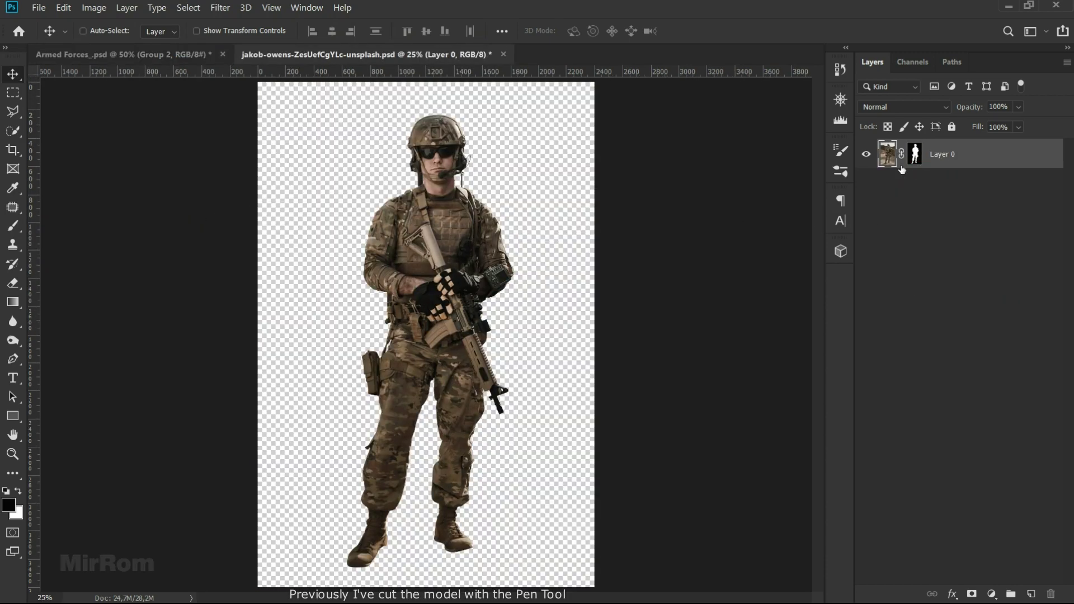
{"action": "left_click_drag", "start_coordinate": [420, 224], "coordinate": [291, 159]}
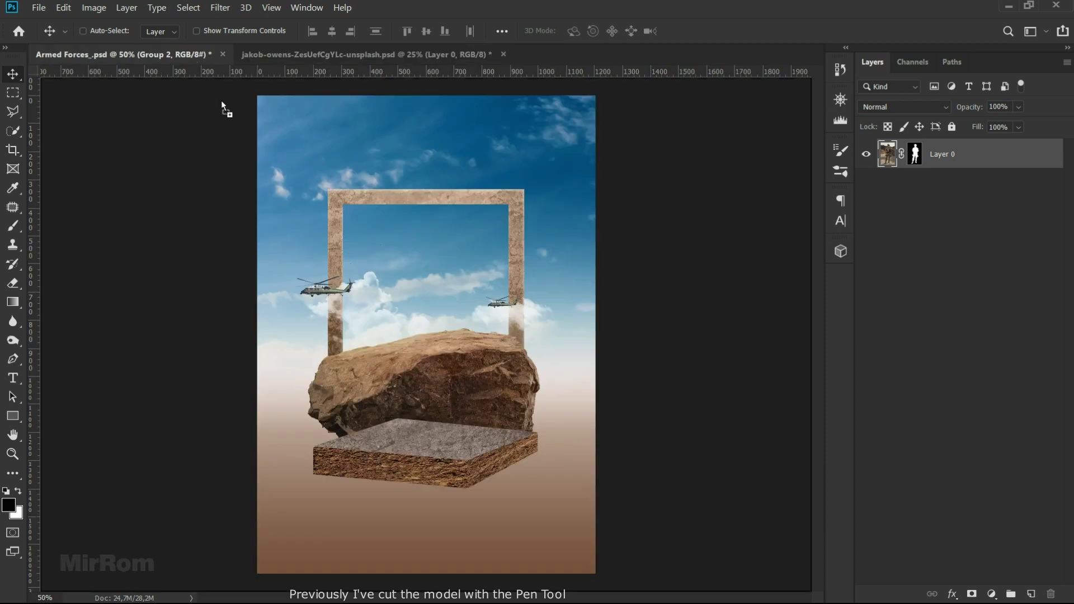
{"action": "left_click_drag", "start_coordinate": [412, 180], "coordinate": [484, 179]}
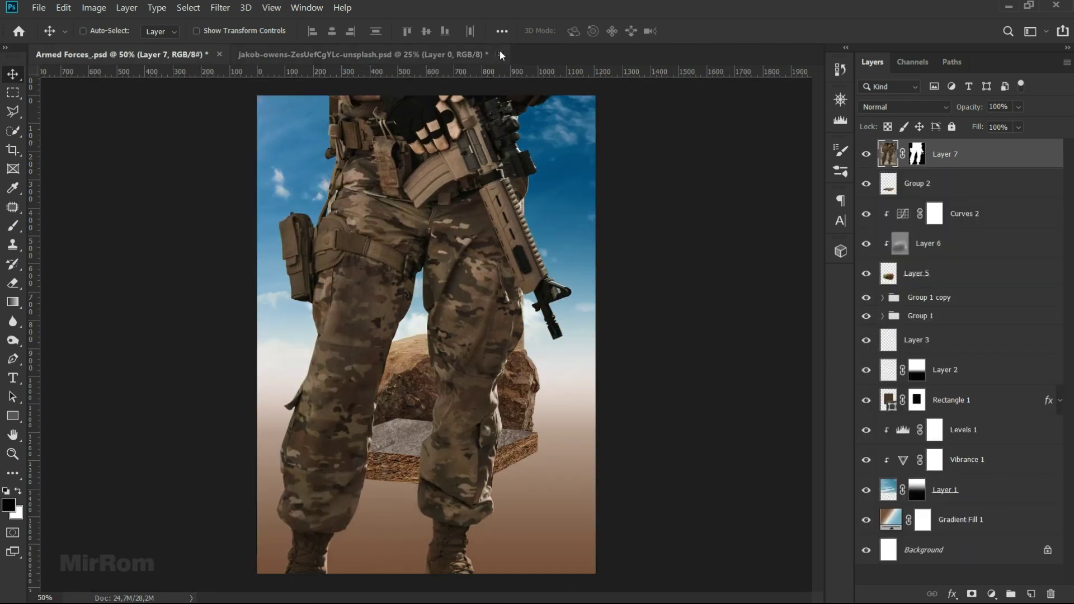
{"action": "left_click", "coordinate": [502, 54]}
{"action": "left_click", "coordinate": [564, 243]}
- Scale the soldier to about 35% and stand him on the rock platform, hiding the grid
{"action": "key", "text": "ctrl+minus"}
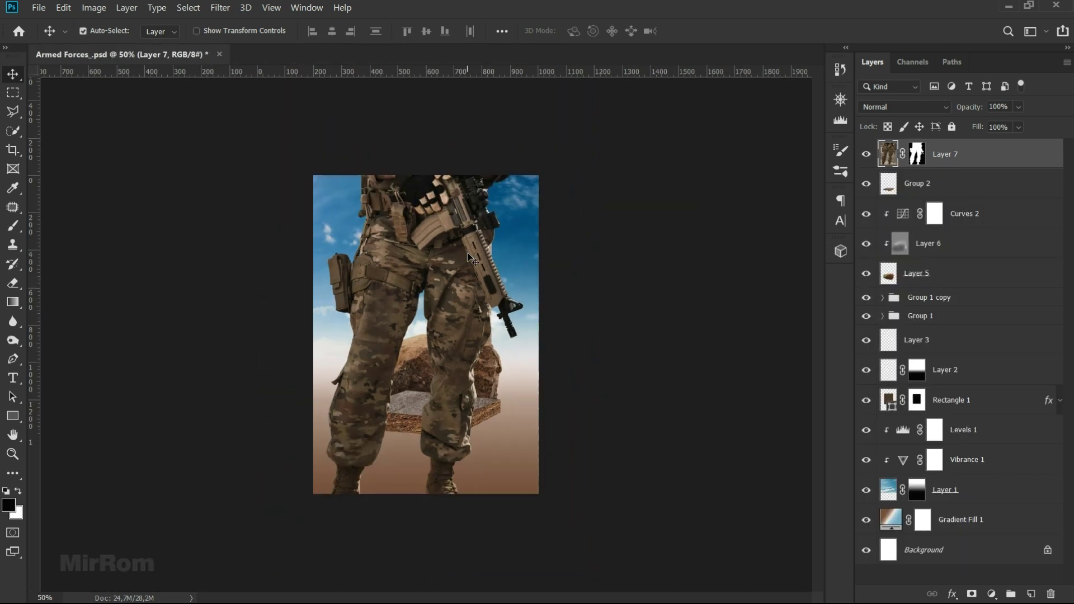
{"action": "key", "text": "ctrl+t"}
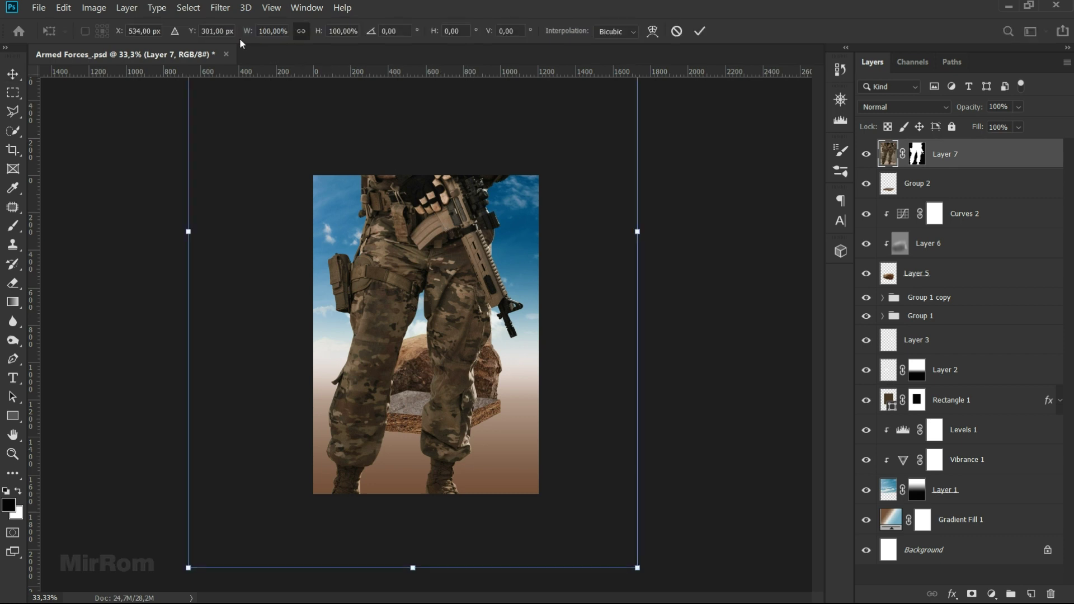
{"action": "left_click_drag", "start_coordinate": [249, 35], "coordinate": [255, 119]}
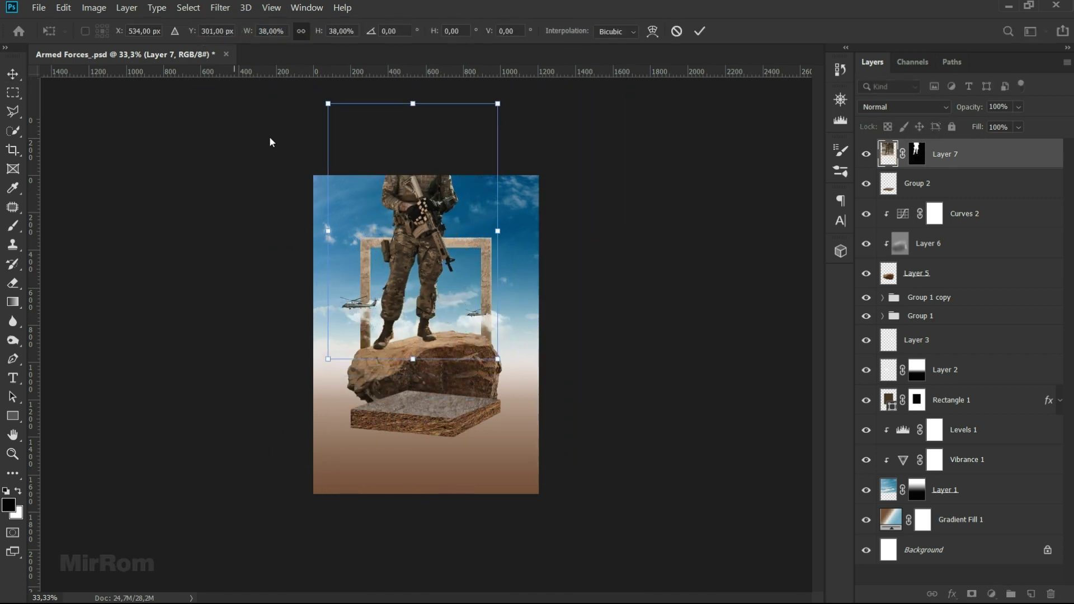
{"action": "left_click_drag", "start_coordinate": [431, 271], "coordinate": [442, 310]}
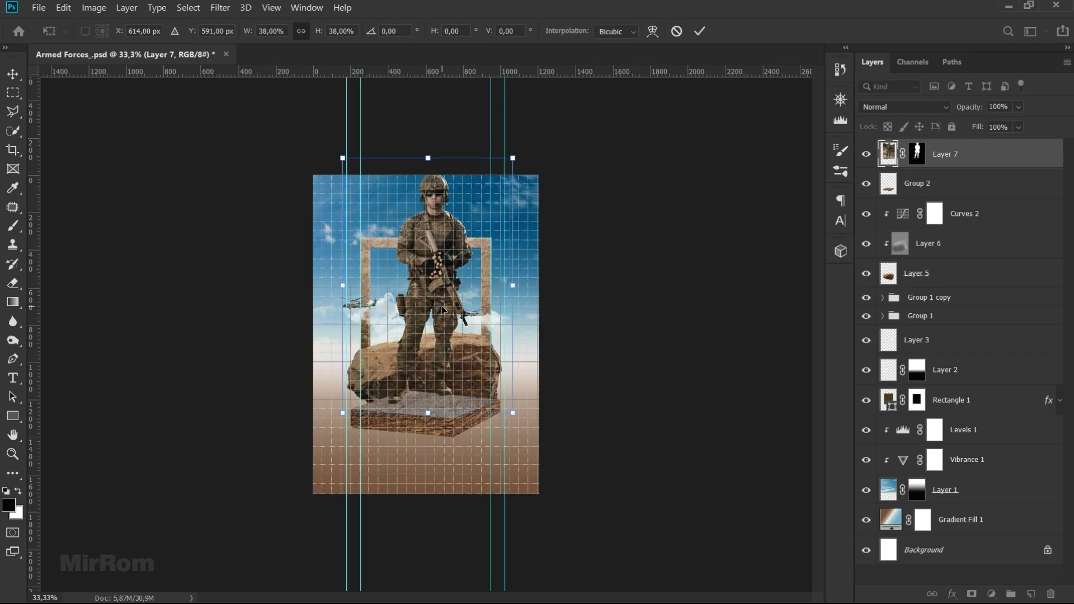
{"action": "left_click", "coordinate": [271, 8]}
{"action": "mouse_move", "coordinate": [327, 257]}
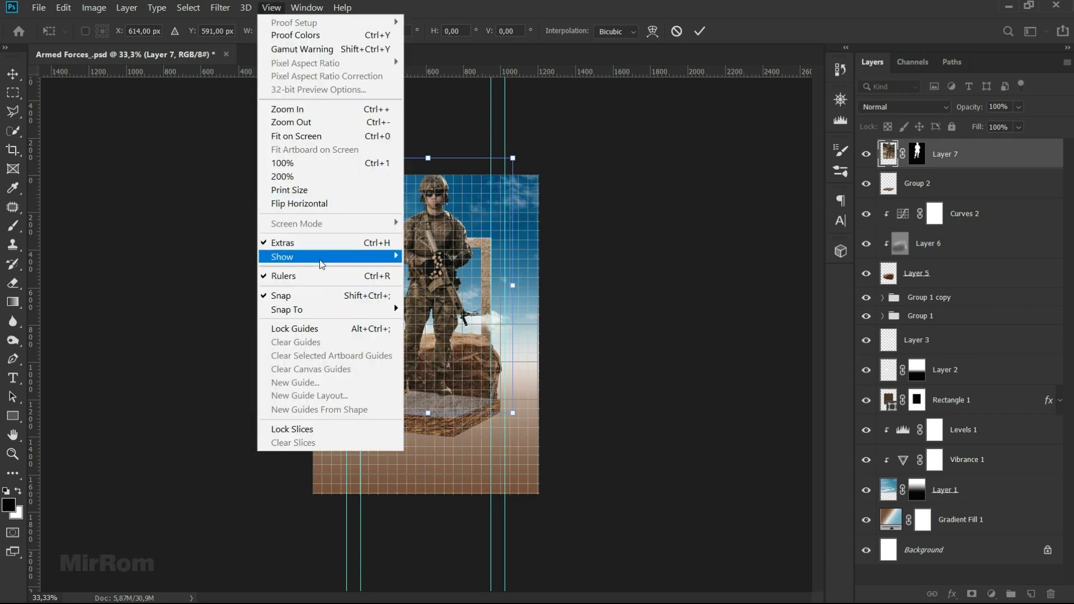
{"action": "left_click", "coordinate": [430, 297]}
{"action": "left_click_drag", "start_coordinate": [431, 294], "coordinate": [455, 292]}
{"action": "left_click_drag", "start_coordinate": [514, 186], "coordinate": [505, 191]}
{"action": "key", "text": "Up"}
{"action": "key", "text": "Up"}
{"action": "key", "text": "Up"}
{"action": "key", "text": "Return"}
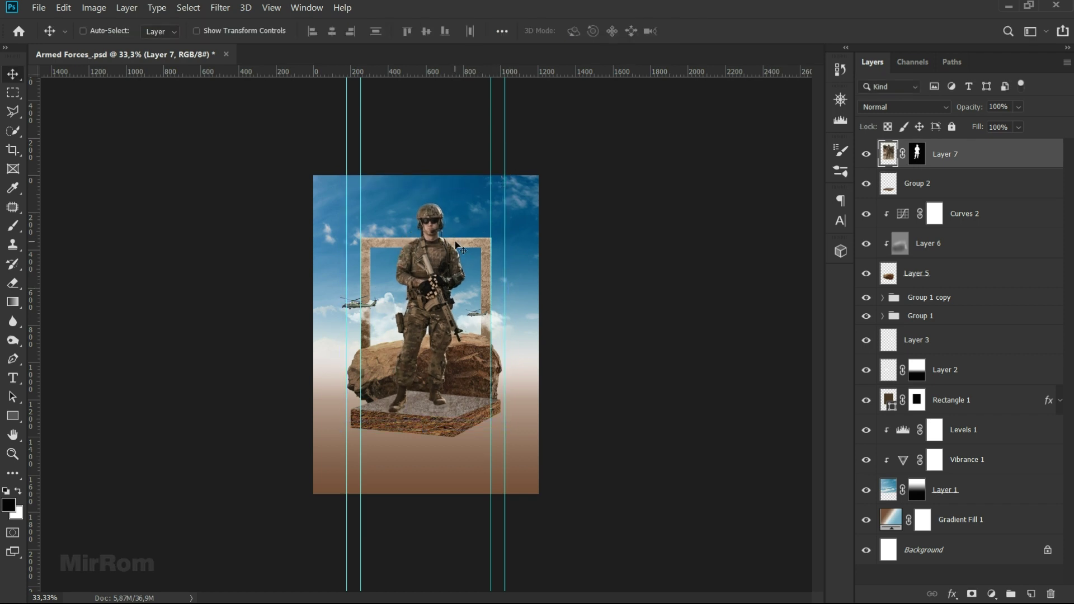
- Save the composite and hide the soldier layer
{"action": "key", "text": "ctrl+plus"}
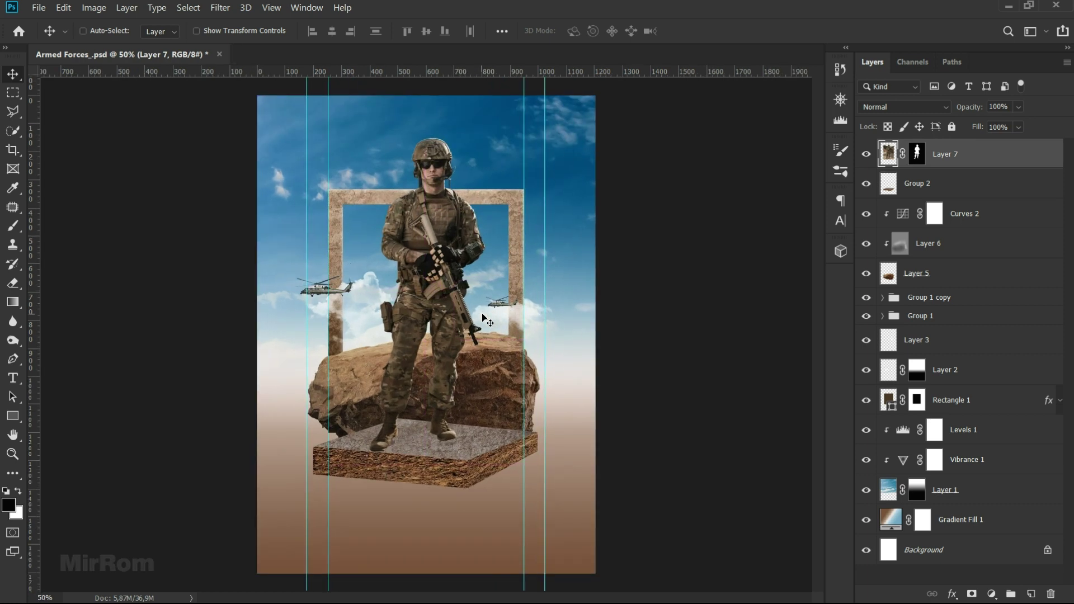
{"action": "key", "text": "ctrl+s"}
{"action": "left_click", "coordinate": [866, 154]}
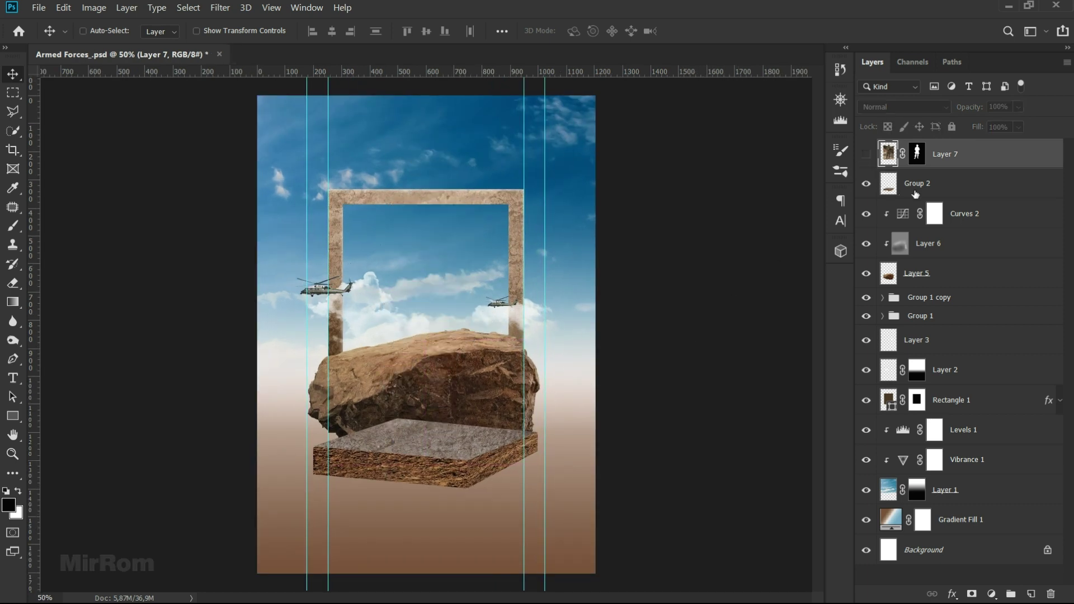
- On Group 2, hide guides, load the rock outline selection, and set a black brush to 96% opacity
{"action": "left_click", "coordinate": [916, 190]}
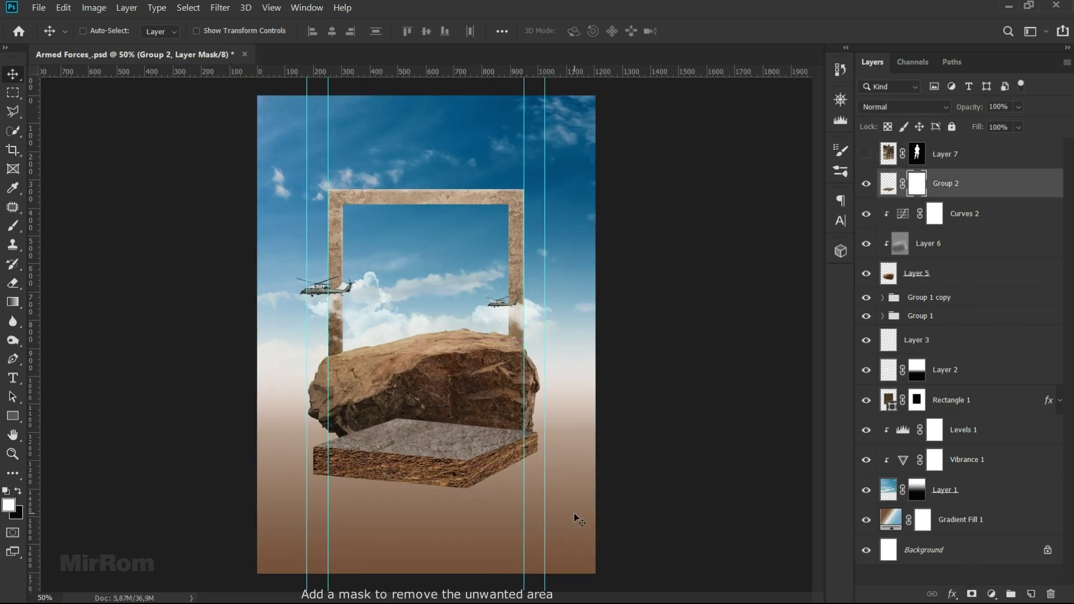
{"action": "scroll", "coordinate": [448, 538], "scroll_direction": "up", "scroll_amount": 1}
{"action": "scroll", "coordinate": [465, 486], "scroll_direction": "down", "scroll_amount": 2}
{"action": "key", "text": "ctrl+semicolon"}
{"action": "scroll", "coordinate": [475, 433], "scroll_direction": "down", "scroll_amount": 1}
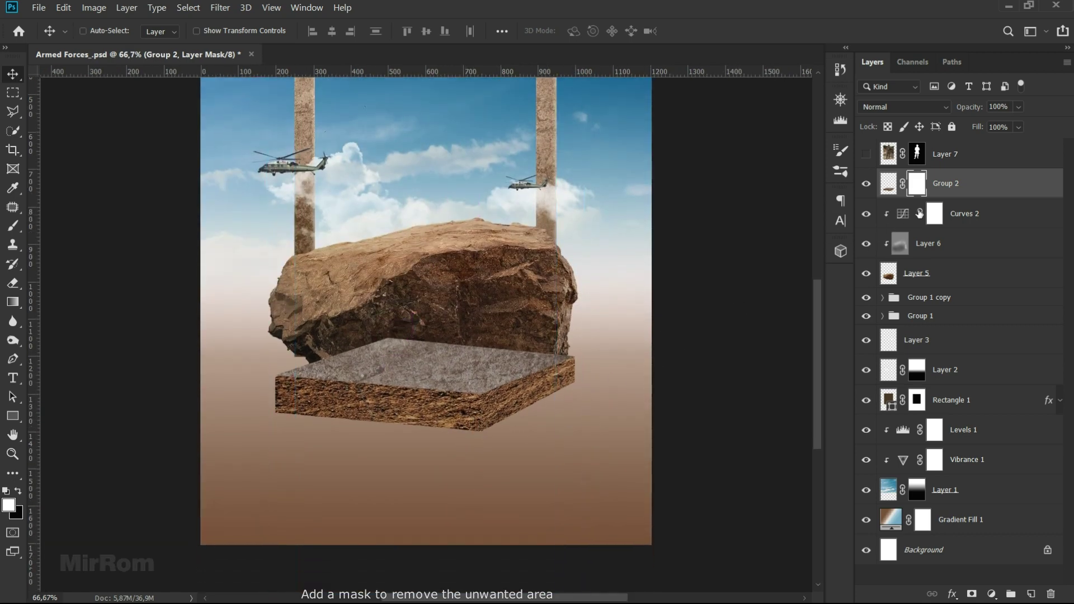
{"action": "left_click", "coordinate": [889, 274], "text": "ctrl"}
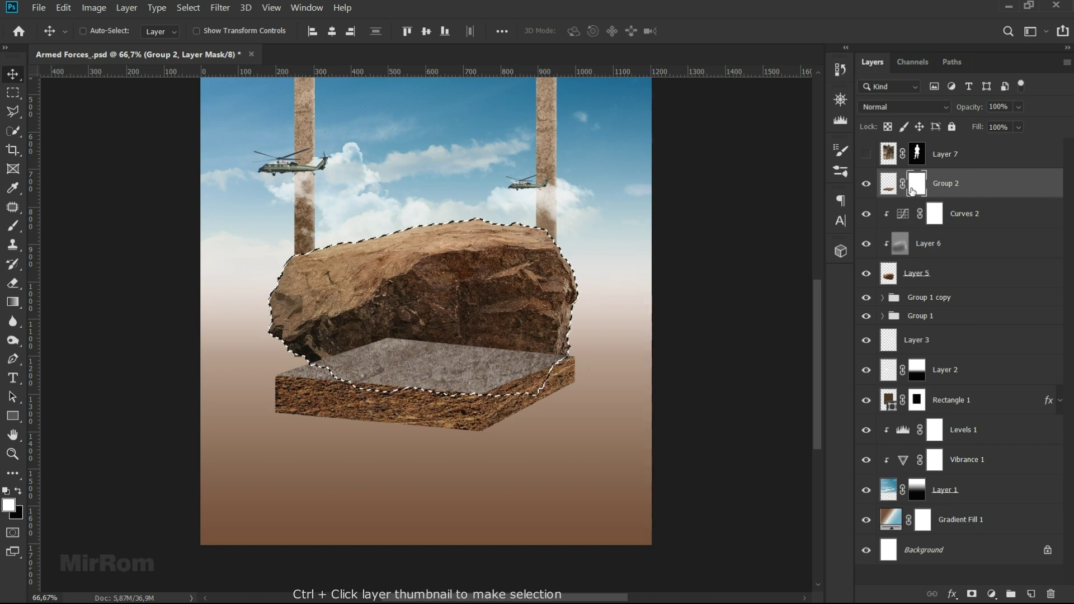
{"action": "key", "text": "b"}
{"action": "key", "text": "x"}
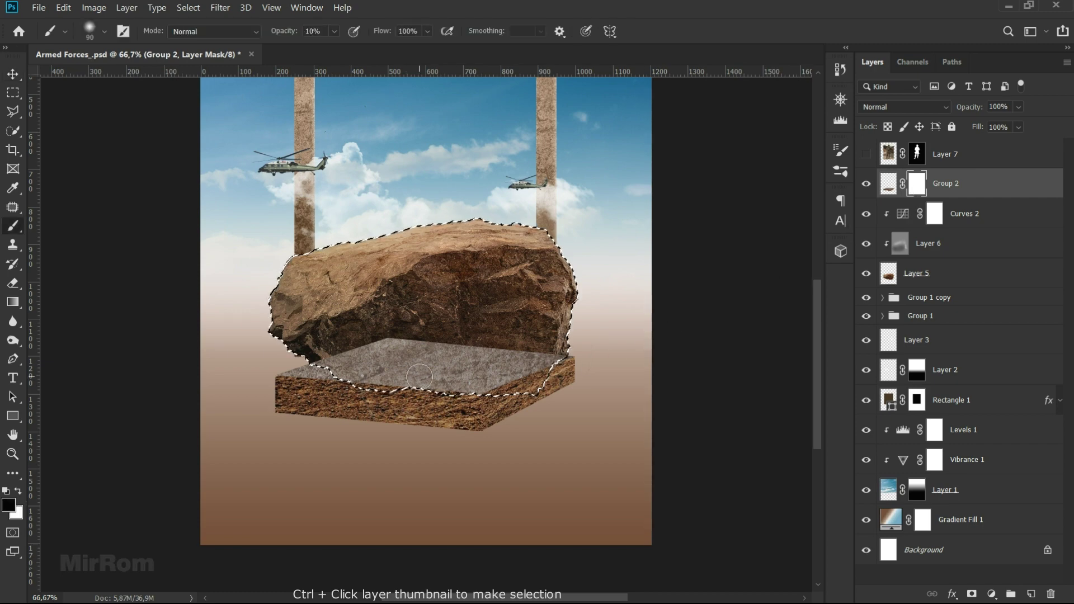
{"action": "left_click", "coordinate": [334, 32]}
{"action": "left_click_drag", "start_coordinate": [336, 48], "coordinate": [345, 49]}
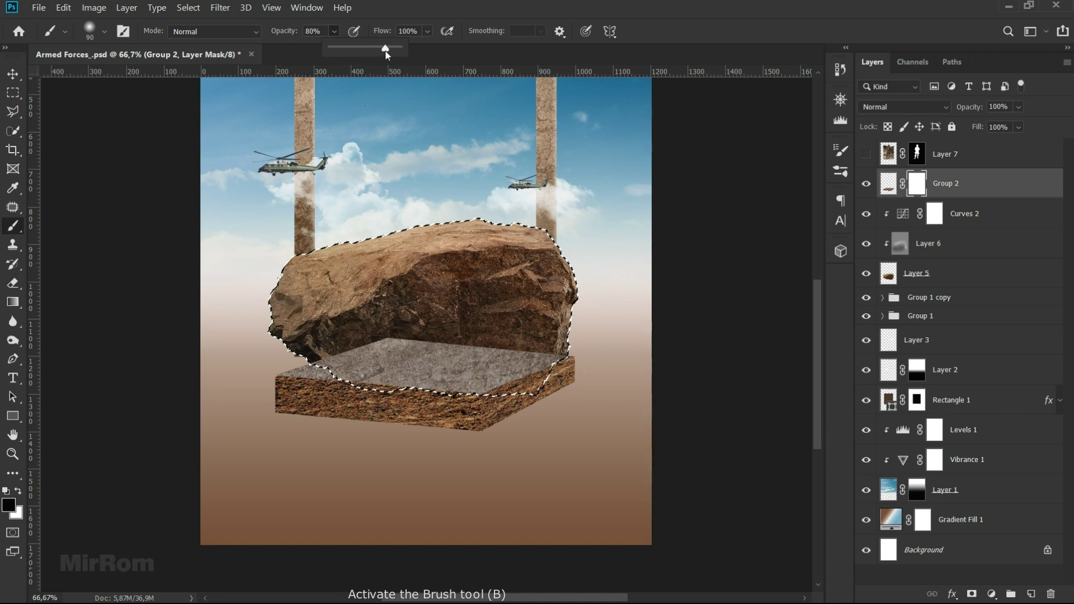
{"action": "left_click_drag", "start_coordinate": [391, 52], "coordinate": [398, 52]}
- Mask out the slab beneath the rock's lower edge with a brush enlarged to 250
{"action": "left_click_drag", "start_coordinate": [408, 307], "coordinate": [398, 332]}
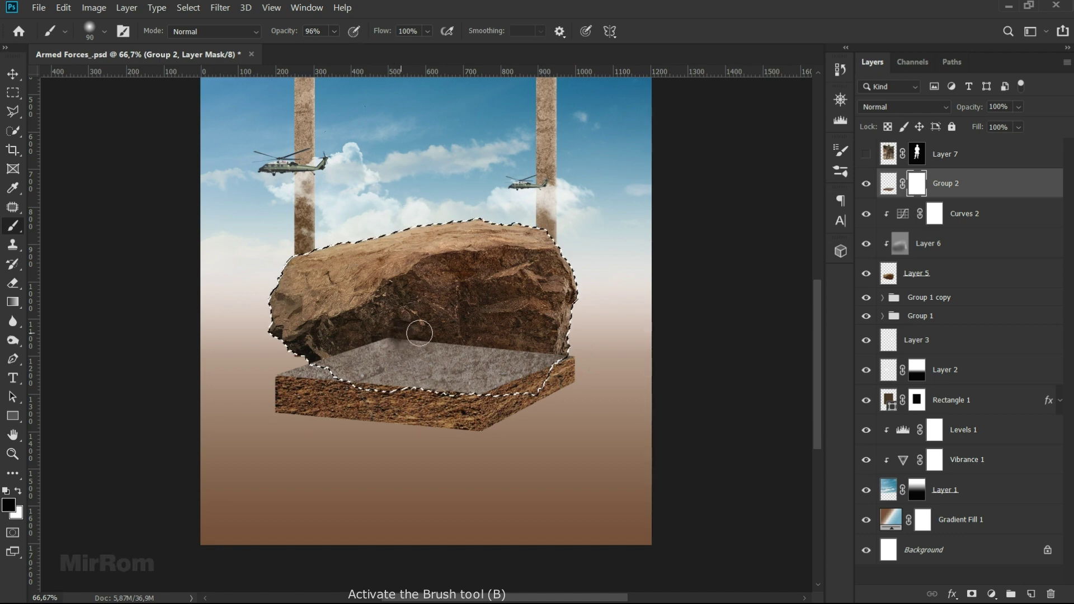
{"action": "right_click", "coordinate": [450, 308]}
{"action": "key", "text": "Return"}
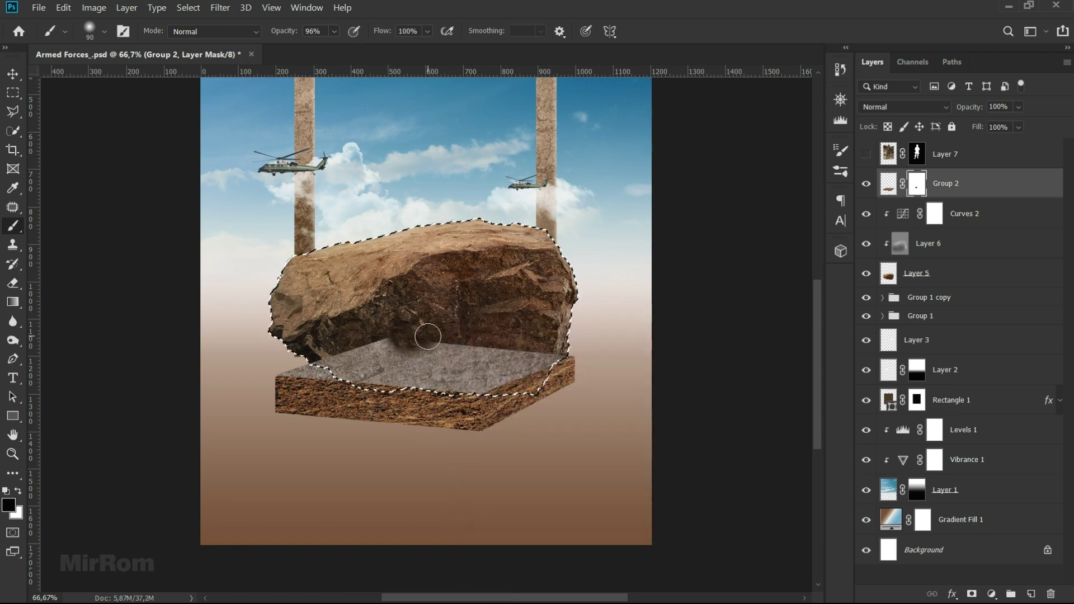
{"action": "key", "text": "bracketright"}
{"action": "key", "text": "bracketright"}
{"action": "key", "text": "bracketright"}
{"action": "mouse_move", "coordinate": [395, 330]}
{"action": "left_mouse_down"}
{"action": "mouse_move", "coordinate": [437, 315]}
{"action": "mouse_move", "coordinate": [360, 317]}
{"action": "mouse_move", "coordinate": [541, 313]}
{"action": "mouse_move", "coordinate": [359, 324]}
{"action": "mouse_move", "coordinate": [343, 313]}
{"action": "mouse_move", "coordinate": [538, 319]}
{"action": "mouse_move", "coordinate": [372, 323]}
{"action": "left_mouse_up"}
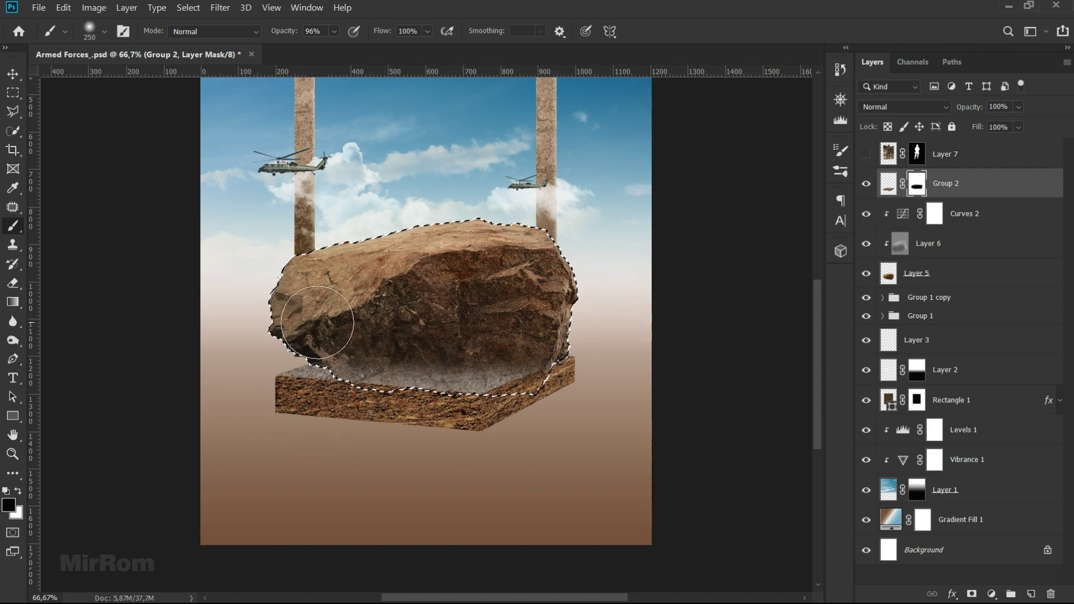
- With a soft black brush shrunk below 125, paint the rock's lower-left edge on the mask
{"action": "key", "text": "x"}
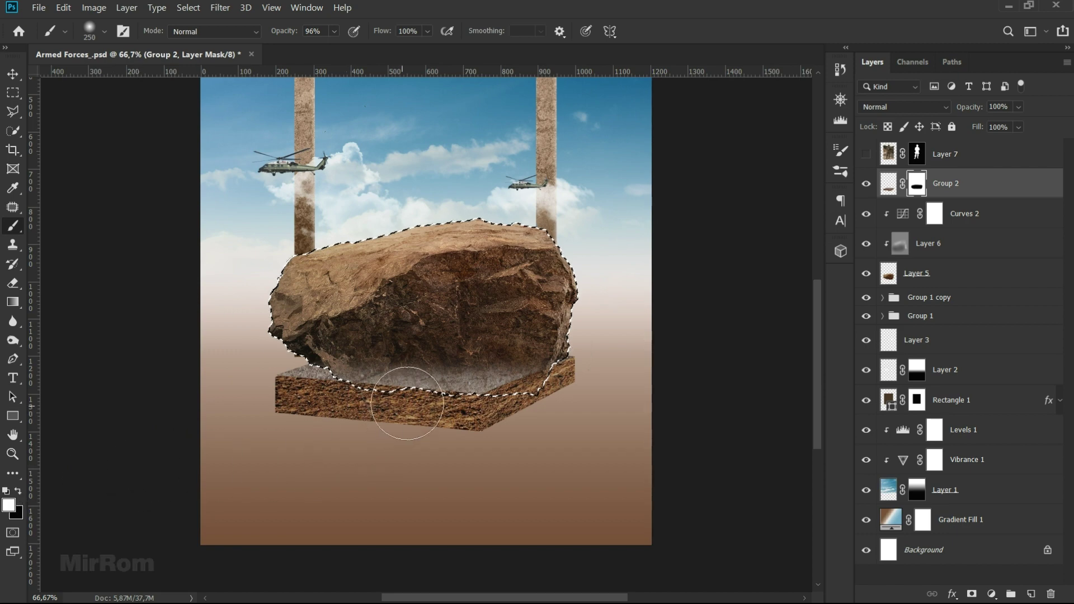
{"action": "right_click", "coordinate": [439, 344]}
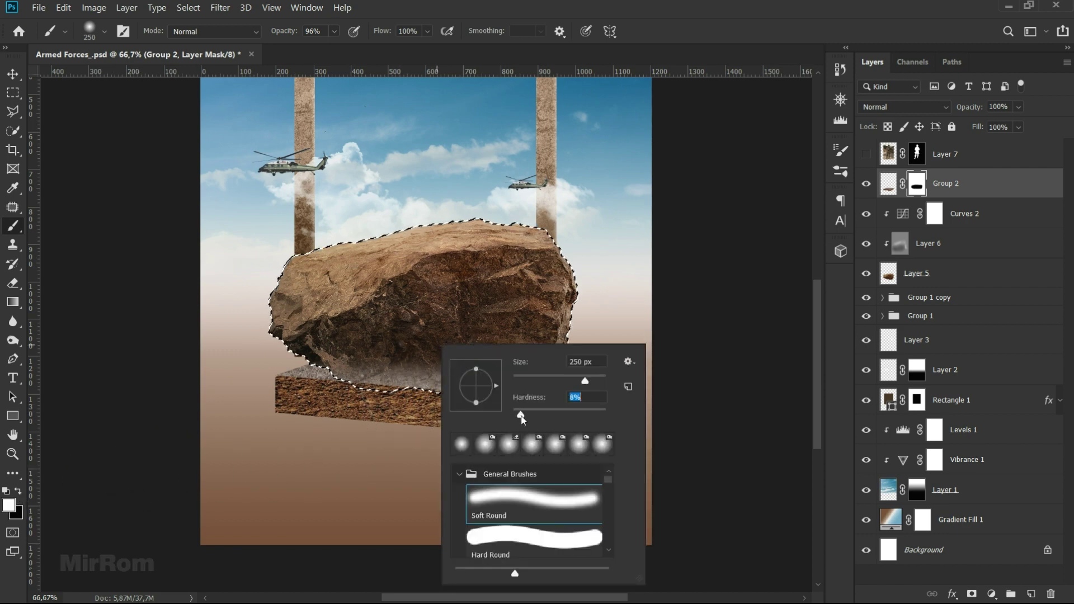
{"action": "left_click", "coordinate": [336, 423]}
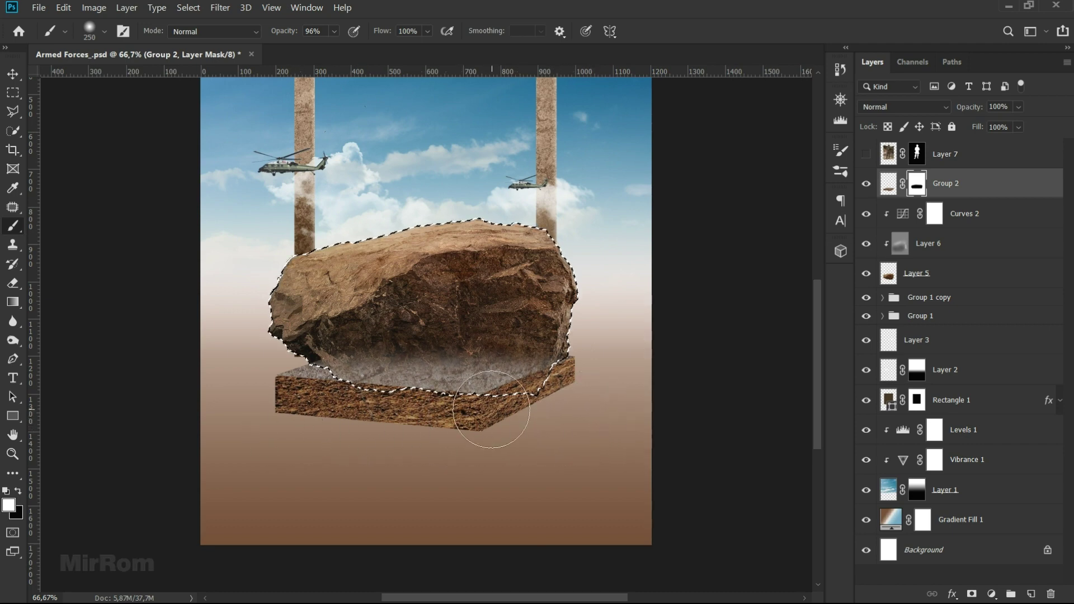
{"action": "key", "text": "x"}
{"action": "key", "text": "bracketleft"}
{"action": "key", "text": "bracketleft"}
{"action": "key", "text": "bracketleft"}
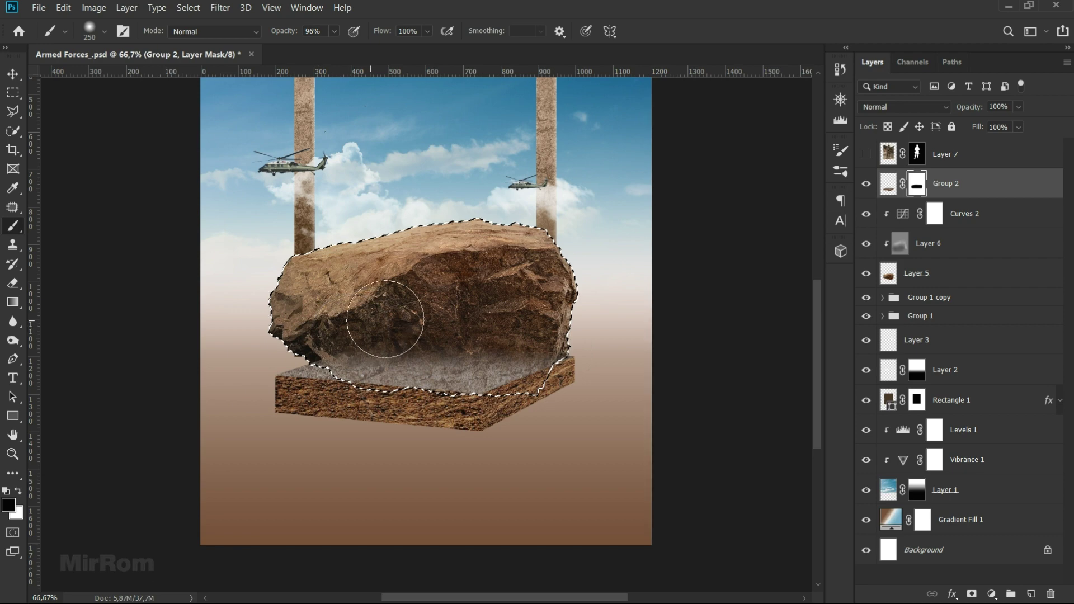
{"action": "key", "text": "bracketleft"}
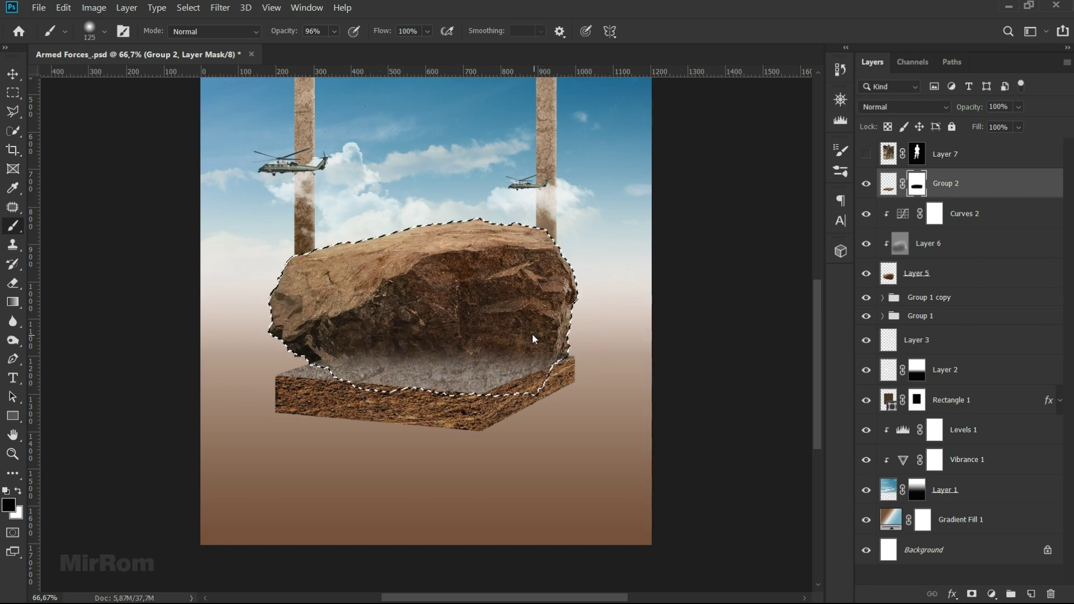
{"action": "scroll", "coordinate": [341, 323], "scroll_direction": "up", "scroll_amount": 2}
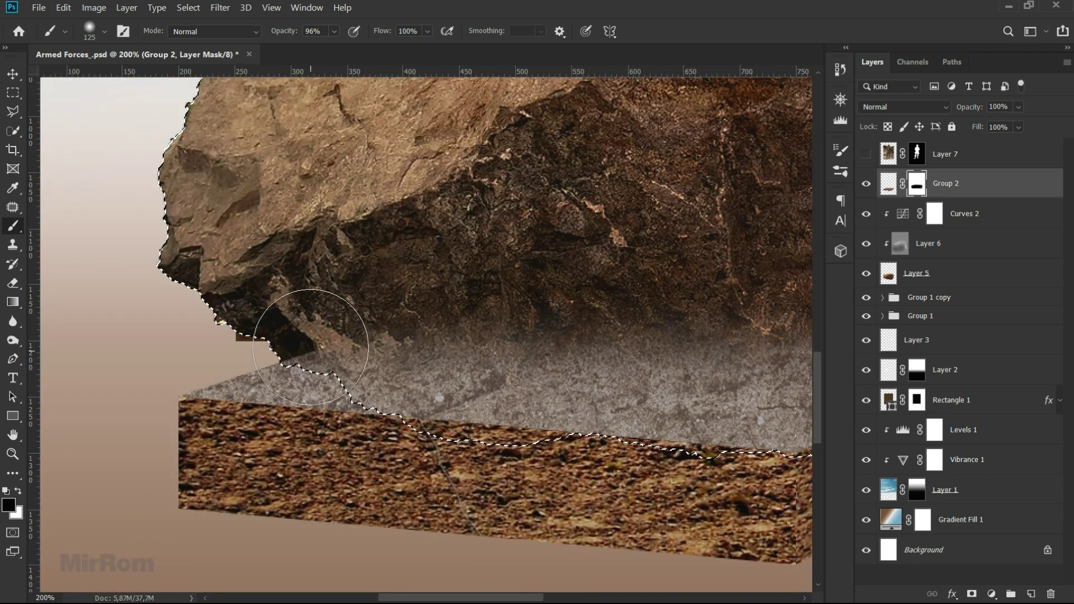
{"action": "key", "text": "bracketleft"}
{"action": "key", "text": "bracketleft"}
{"action": "key", "text": "bracketleft"}
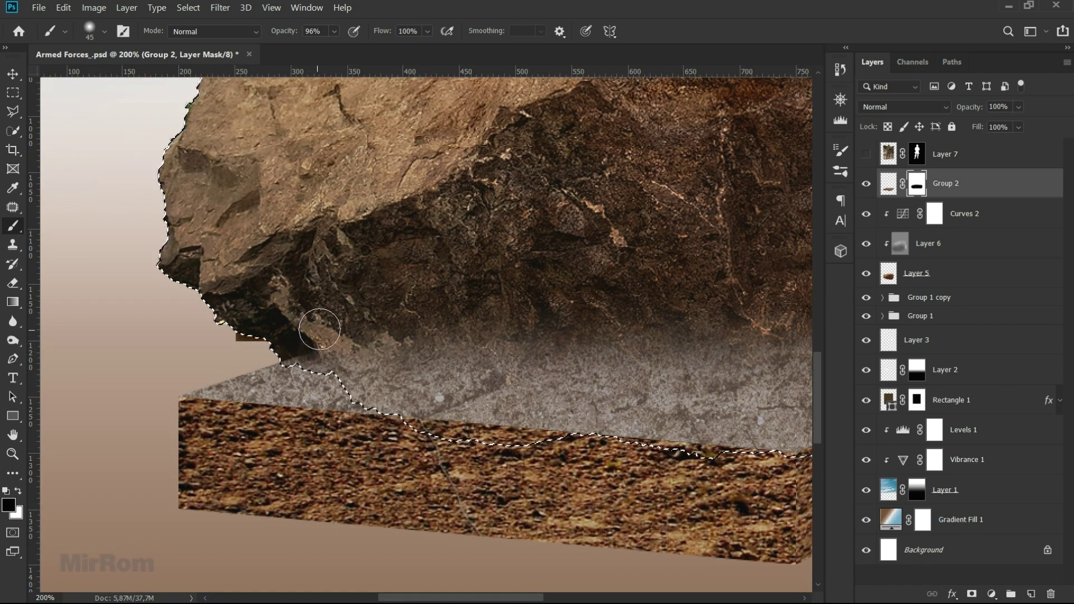
{"action": "left_click_drag", "start_coordinate": [314, 334], "coordinate": [281, 332]}
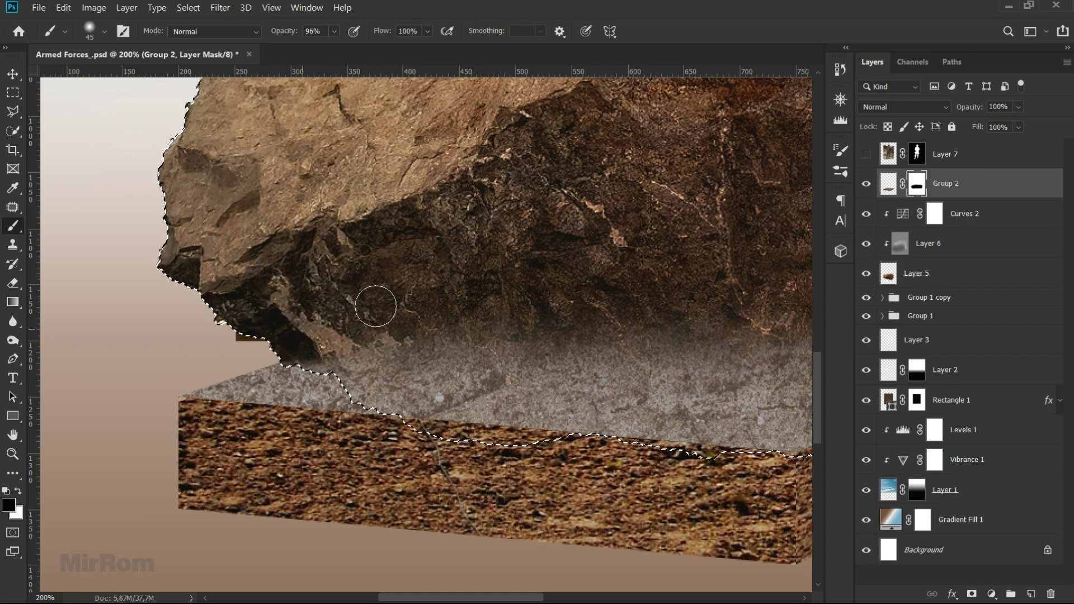
{"action": "key", "text": "ctrl+minus"}
{"action": "key", "text": "ctrl+minus"}
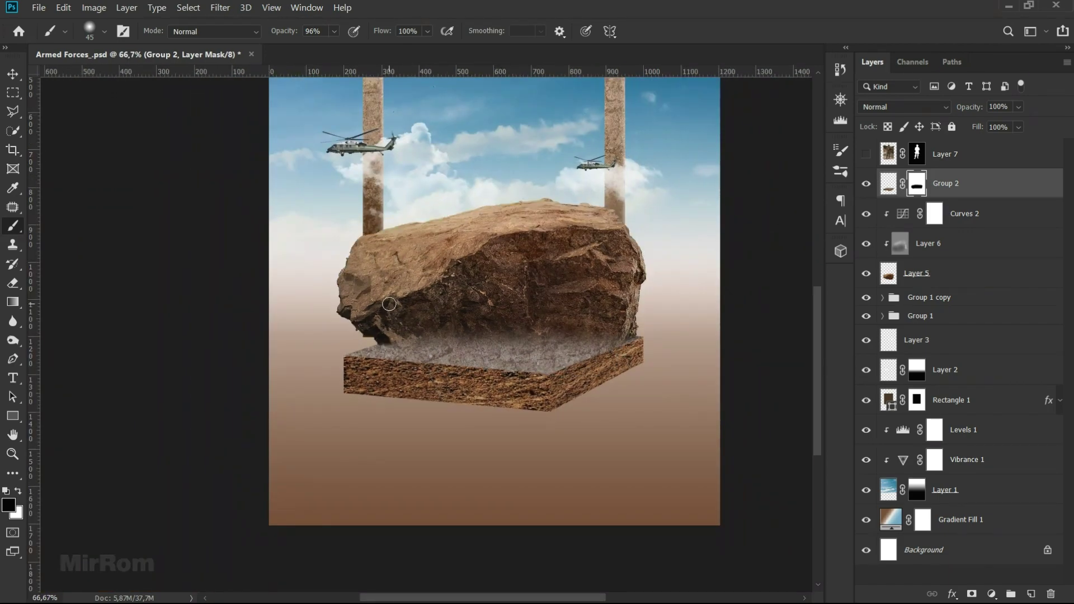
- Unhide the soldier layer, scale him to 98%, then hide him again
{"action": "key", "text": "v"}
{"action": "left_click", "coordinate": [656, 362], "text": "ctrl"}
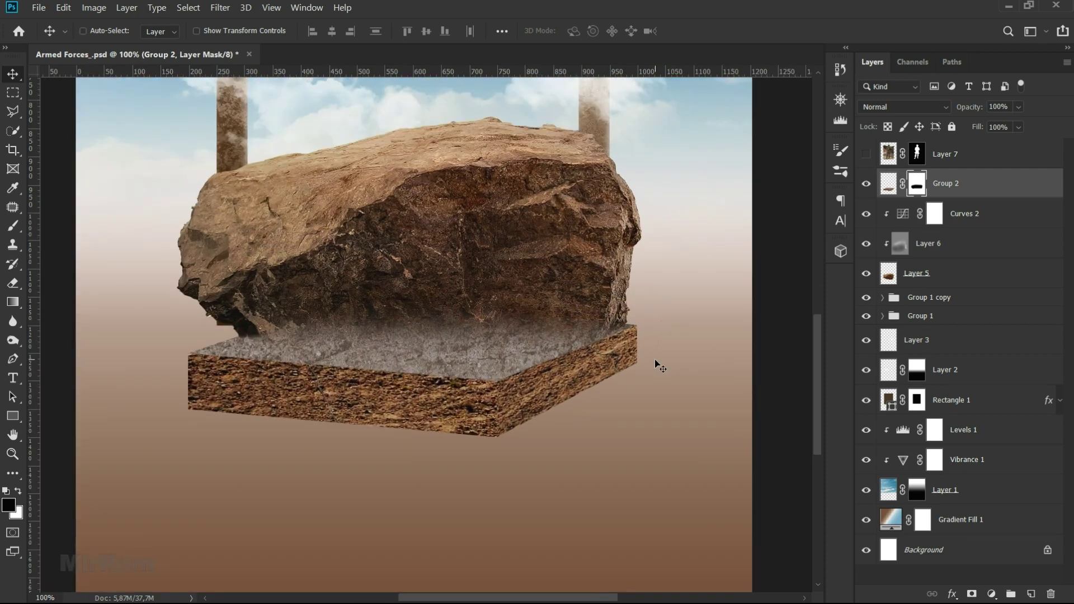
{"action": "key", "text": "ctrl+semicolon"}
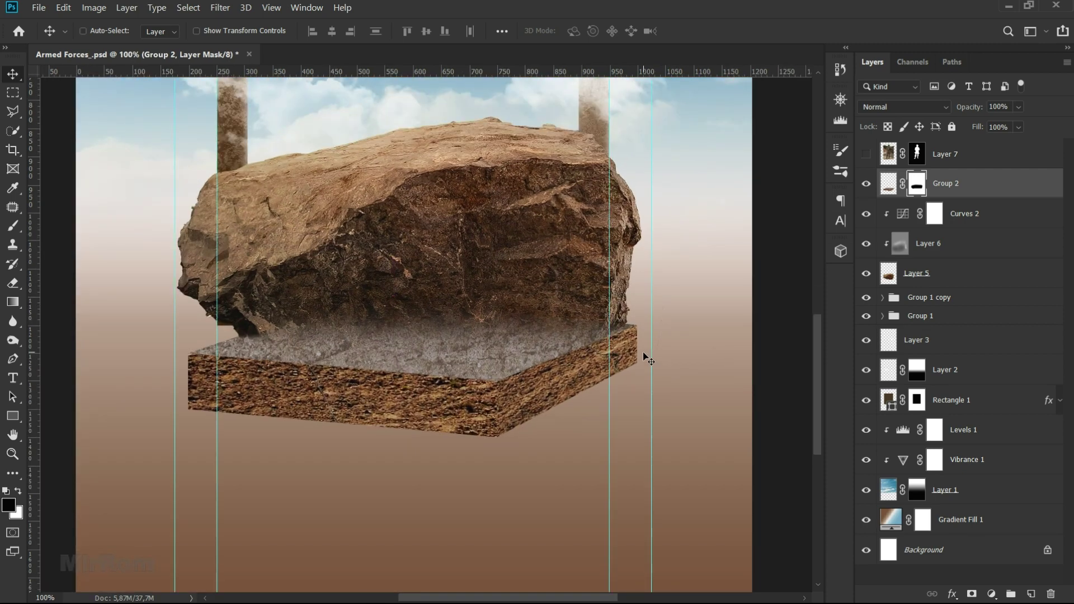
{"action": "key", "text": "ctrl+minus"}
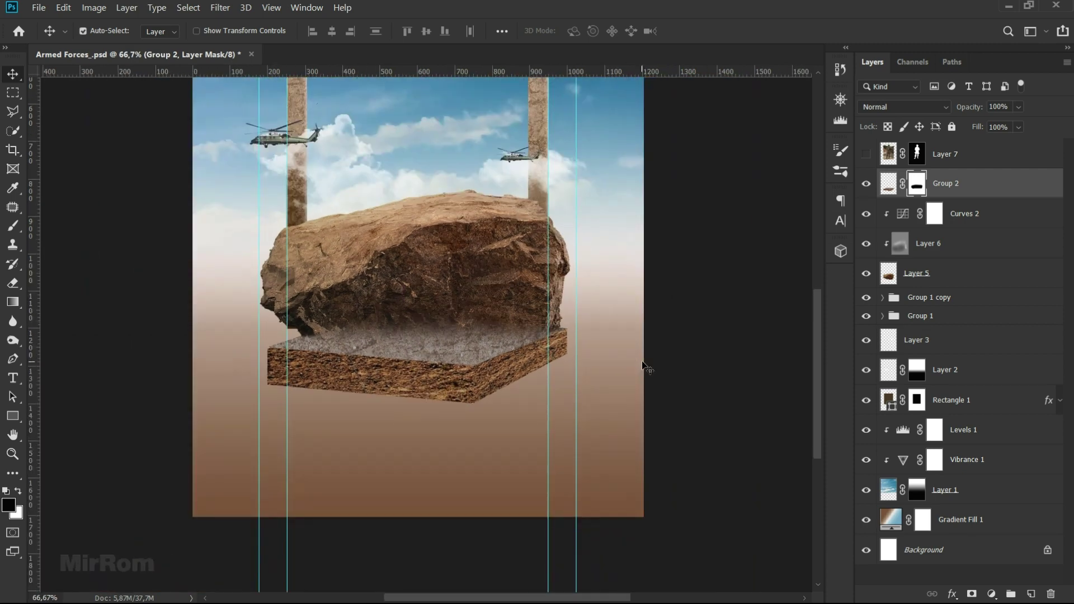
{"action": "key", "text": "ctrl+minus"}
{"action": "key", "text": "ctrl+semicolon"}
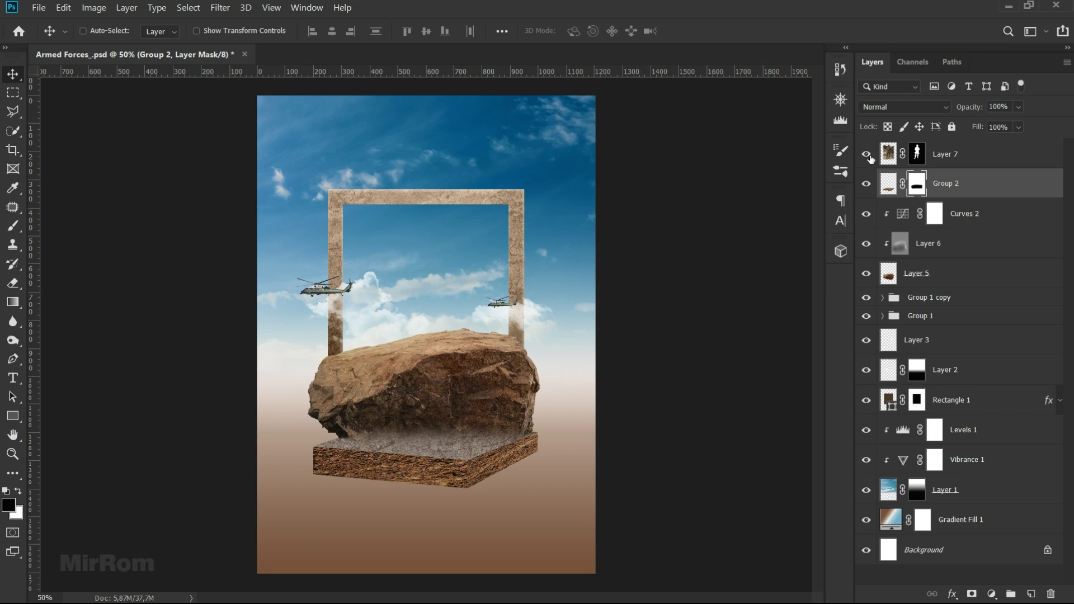
{"action": "left_click", "coordinate": [867, 155]}
{"action": "left_click", "coordinate": [888, 155]}
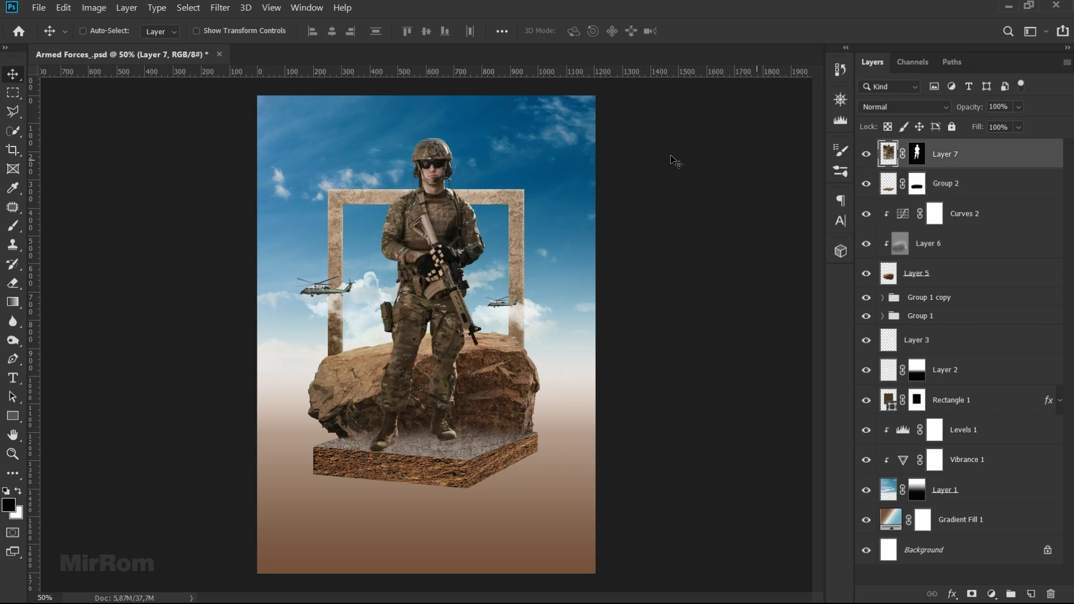
{"action": "key", "text": "ctrl+t"}
{"action": "scroll", "coordinate": [275, 31], "scroll_direction": "down", "scroll_amount": 1}
{"action": "scroll", "coordinate": [275, 31], "scroll_direction": "down", "scroll_amount": 1}
{"action": "key", "text": "Return"}
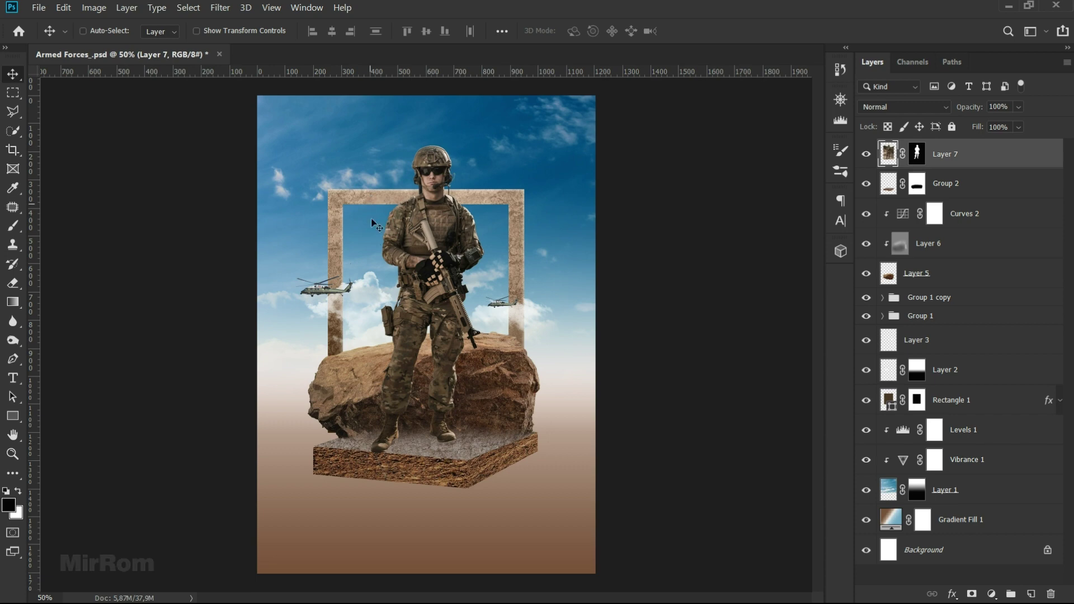
{"action": "left_click", "coordinate": [866, 154]}
{"action": "left_click", "coordinate": [888, 188]}
- Add Layer 8 clipped to Group 2, fill it with 50% Gray in Overlay, and set the layer to Overlay
{"action": "left_click", "coordinate": [1031, 594]}
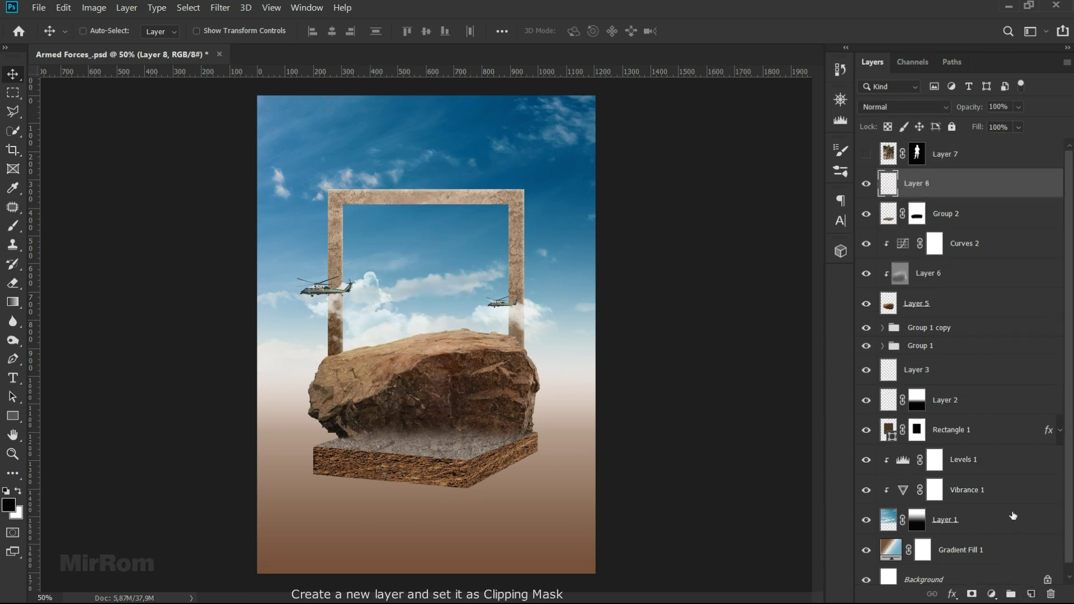
{"action": "left_click", "coordinate": [967, 198], "text": "alt"}
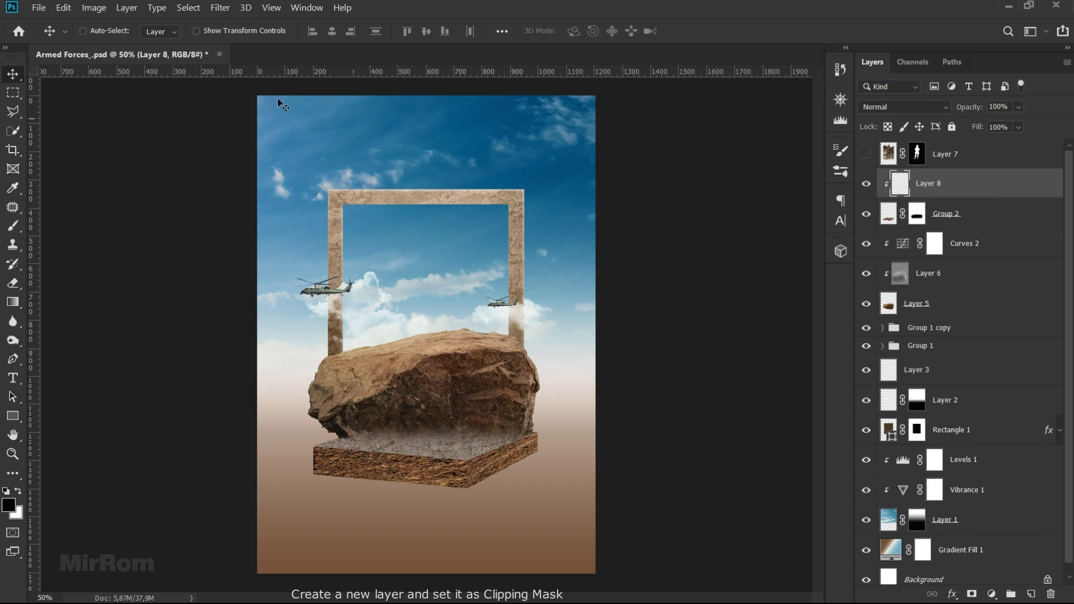
{"action": "left_click", "coordinate": [64, 7]}
{"action": "left_click", "coordinate": [94, 222]}
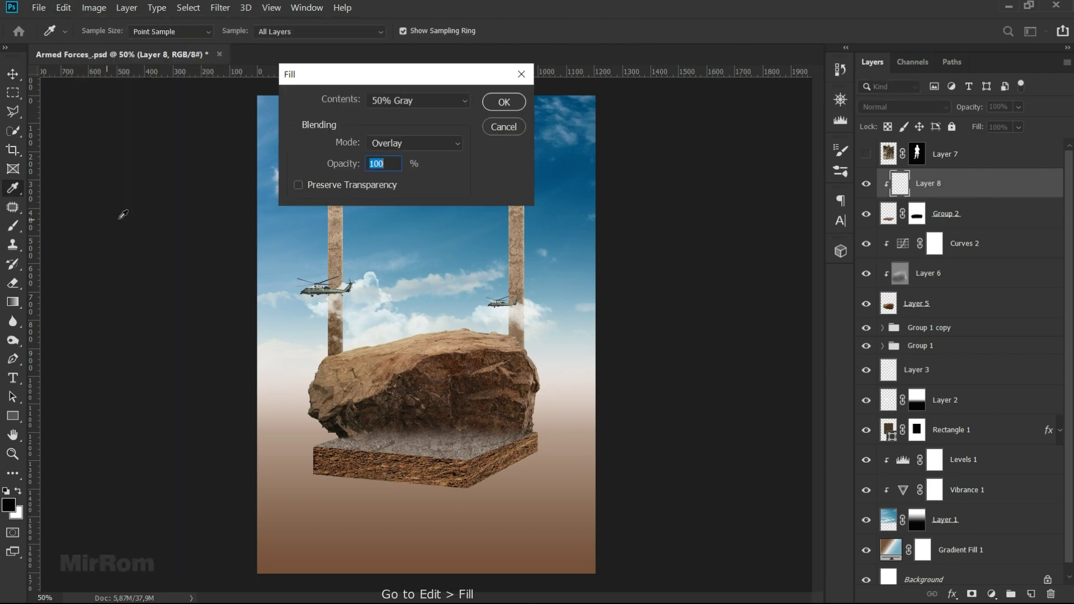
{"action": "left_click", "coordinate": [448, 102]}
{"action": "left_click", "coordinate": [396, 261]}
{"action": "left_click", "coordinate": [417, 144]}
{"action": "left_click", "coordinate": [392, 376]}
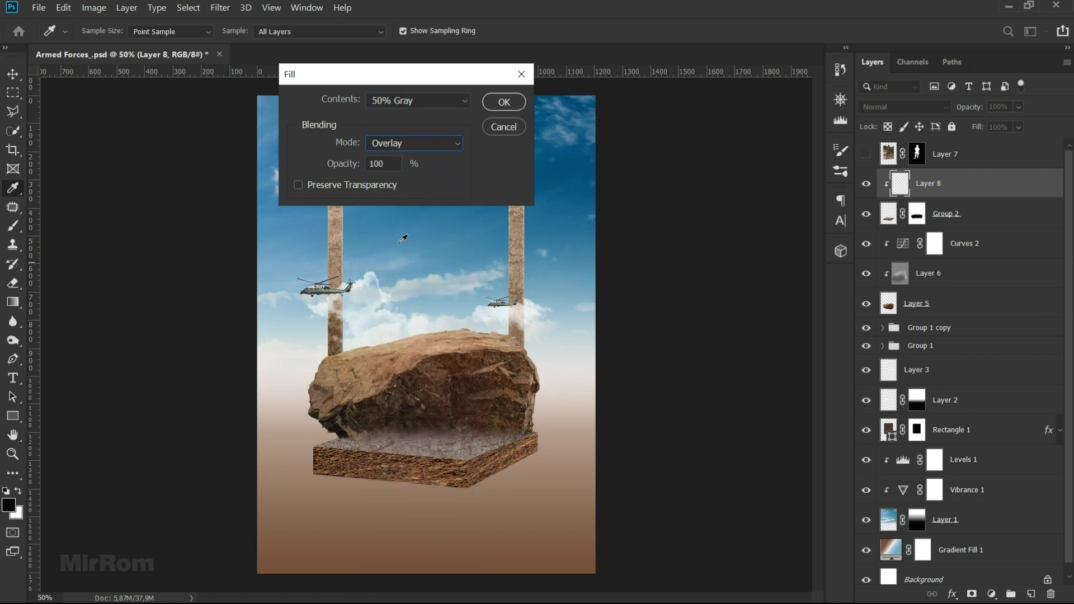
{"action": "left_click", "coordinate": [504, 102]}
{"action": "key", "text": "v"}
{"action": "left_click", "coordinate": [903, 107]}
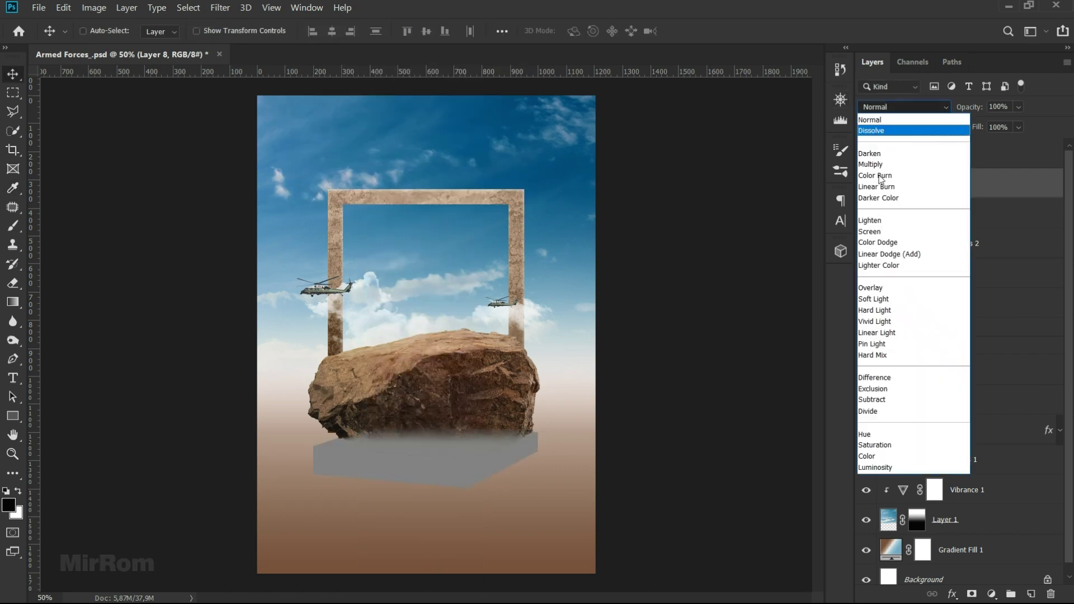
{"action": "left_click", "coordinate": [895, 280]}
{"action": "left_click", "coordinate": [438, 490]}
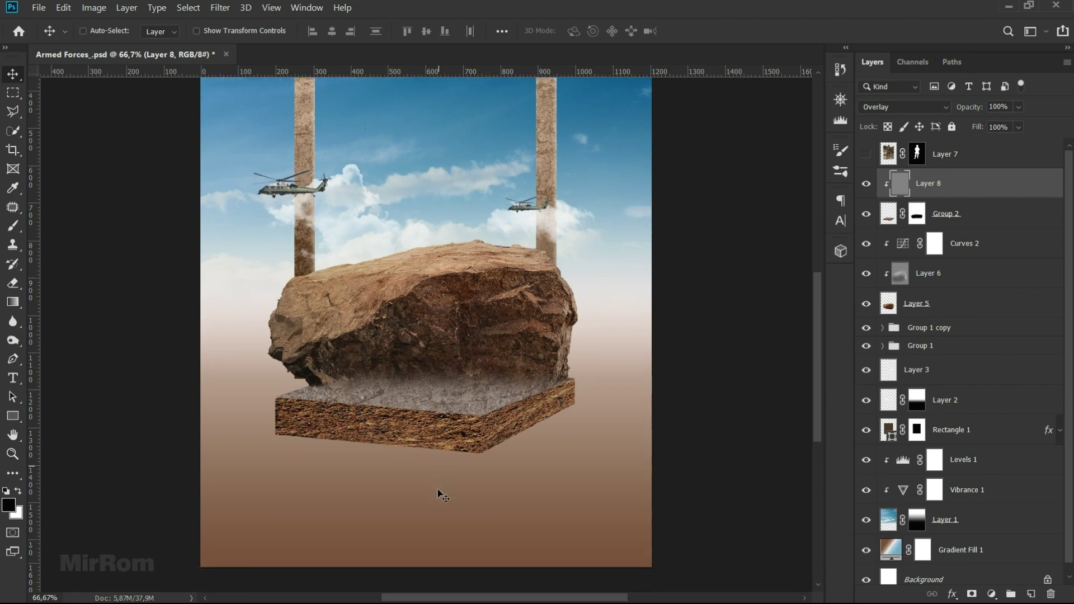
{"action": "scroll", "coordinate": [437, 489], "scroll_direction": "down", "scroll_amount": 2}
- Burn the area under the slab and the slab's grey top and front edge at about 12% exposure
{"action": "left_click", "coordinate": [9, 346]}
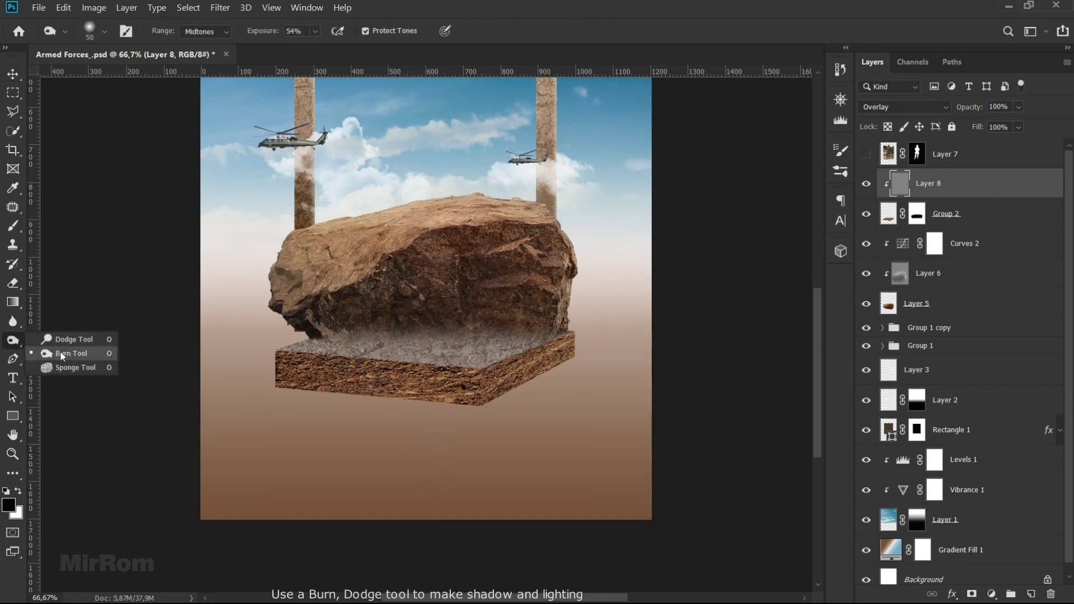
{"action": "left_click", "coordinate": [60, 349]}
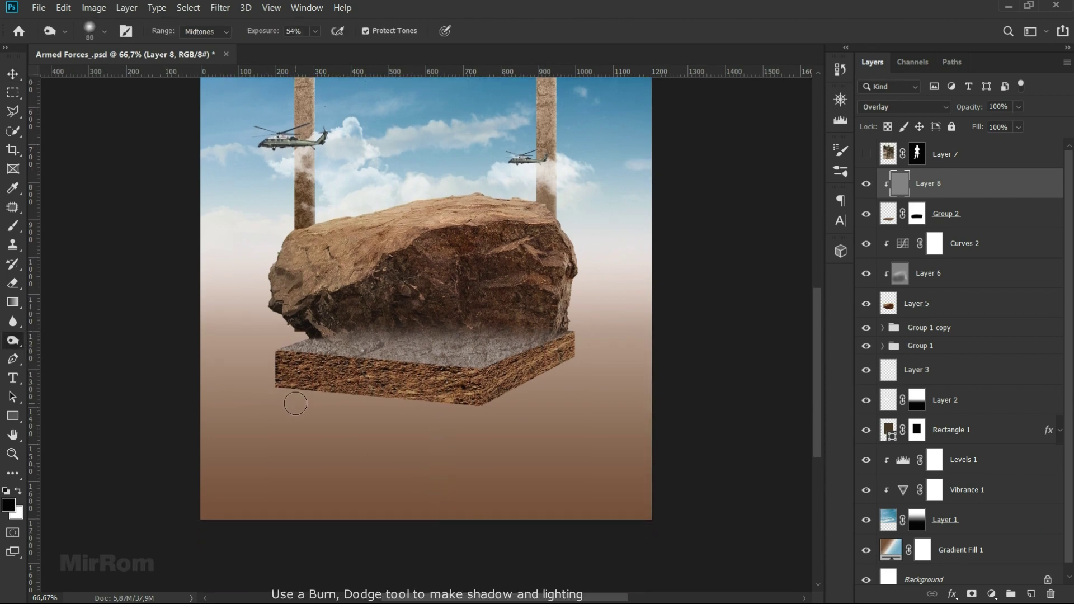
{"action": "right_click", "coordinate": [358, 376]}
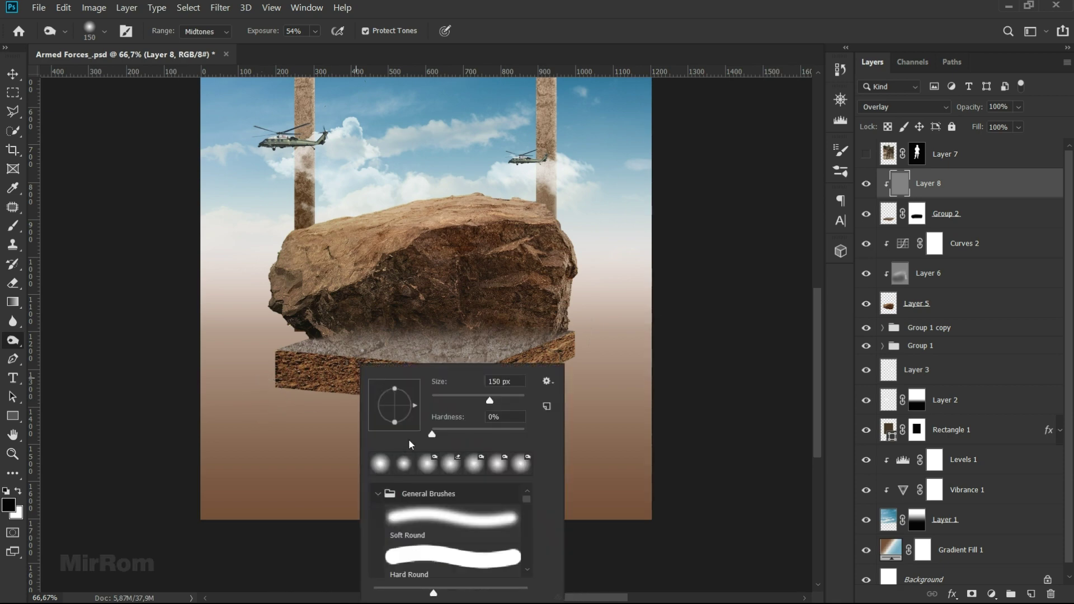
{"action": "key", "text": "Escape"}
{"action": "key", "text": "bracketright"}
{"action": "key", "text": "bracketright"}
{"action": "key", "text": "bracketright"}
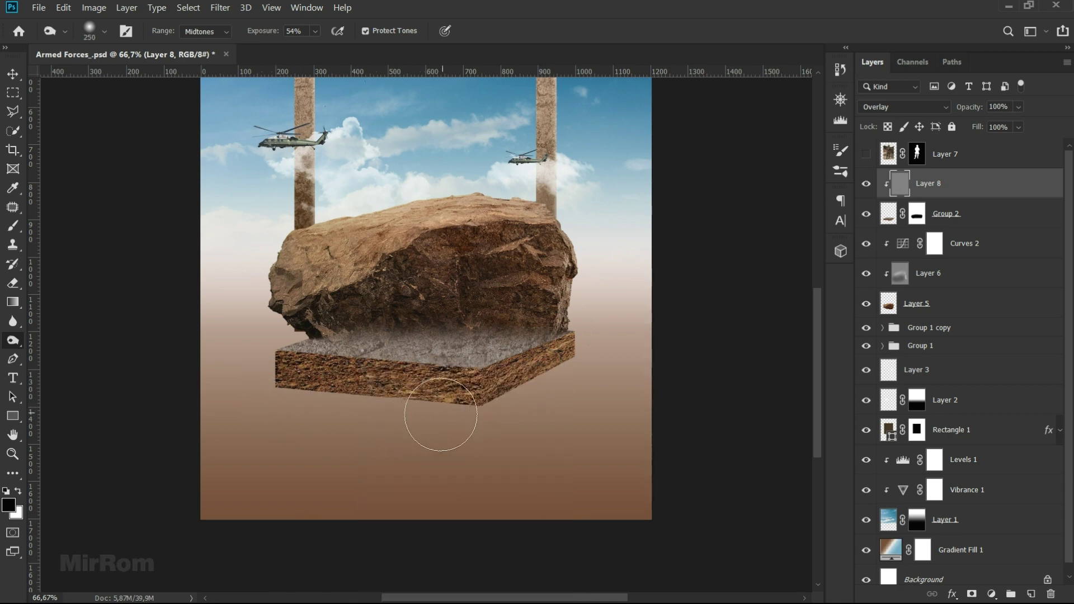
{"action": "mouse_move", "coordinate": [303, 411]}
{"action": "left_mouse_down"}
{"action": "mouse_move", "coordinate": [465, 439]}
{"action": "mouse_move", "coordinate": [287, 431]}
{"action": "mouse_move", "coordinate": [448, 434]}
{"action": "mouse_move", "coordinate": [335, 417]}
{"action": "left_mouse_up"}
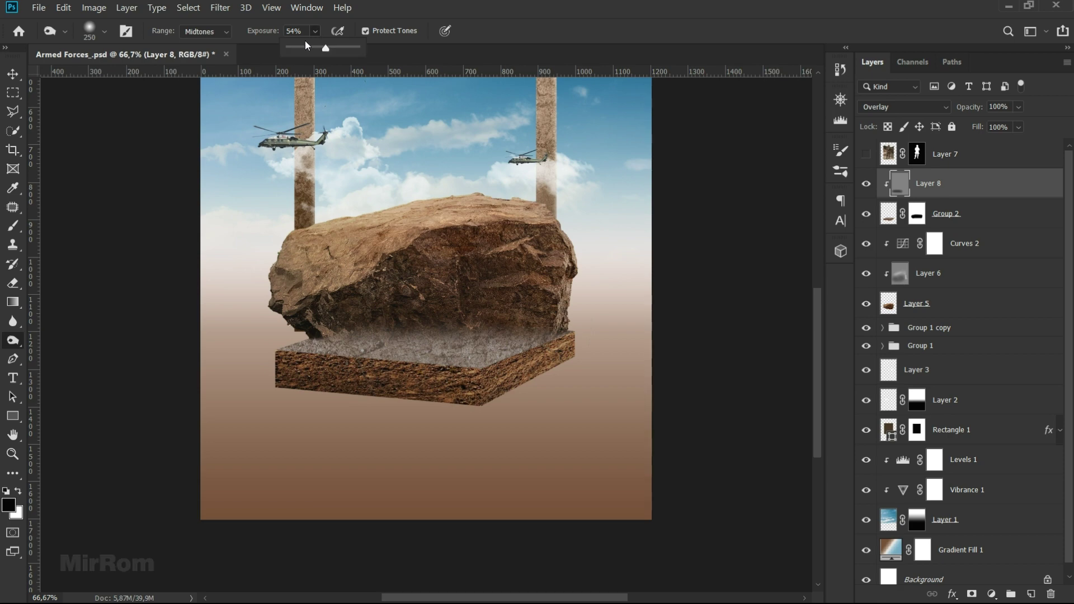
{"action": "left_click_drag", "start_coordinate": [296, 49], "coordinate": [298, 50]}
{"action": "key", "text": "bracketleft"}
{"action": "key", "text": "bracketleft"}
{"action": "key", "text": "bracketleft"}
{"action": "mouse_move", "coordinate": [337, 341]}
{"action": "left_mouse_down"}
{"action": "mouse_move", "coordinate": [491, 348]}
{"action": "mouse_move", "coordinate": [497, 389]}
{"action": "mouse_move", "coordinate": [341, 363]}
{"action": "mouse_move", "coordinate": [459, 370]}
{"action": "mouse_move", "coordinate": [487, 333]}
{"action": "mouse_move", "coordinate": [416, 339]}
{"action": "mouse_move", "coordinate": [331, 321]}
{"action": "mouse_move", "coordinate": [501, 323]}
{"action": "mouse_move", "coordinate": [520, 389]}
{"action": "left_mouse_up"}
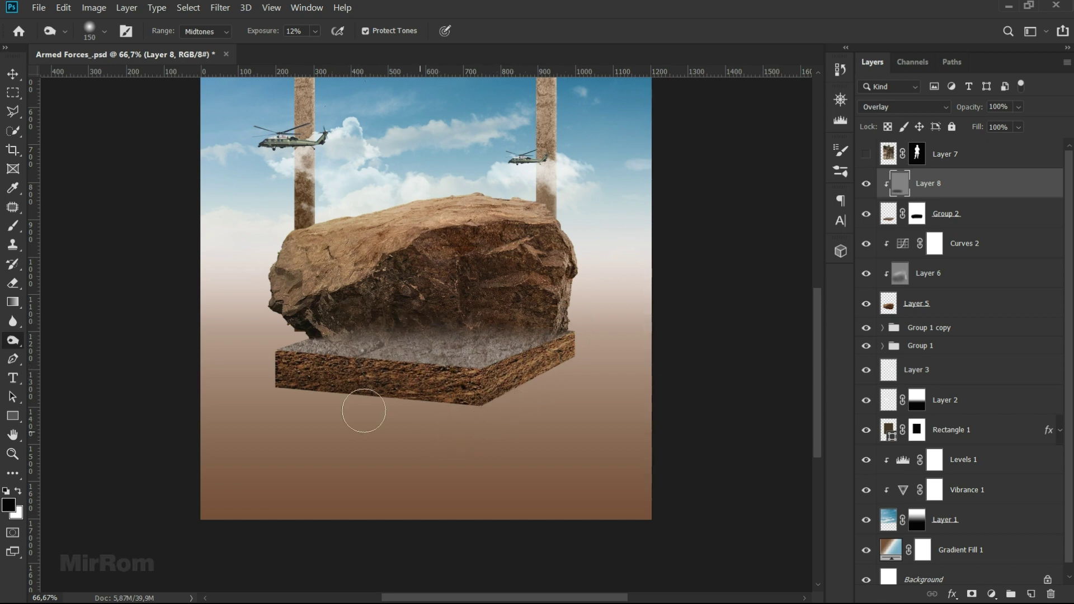
- Dodge the rock's dark underside to lighten it at reduced strength
{"action": "right_click", "coordinate": [13, 341]}
{"action": "left_click", "coordinate": [51, 343]}
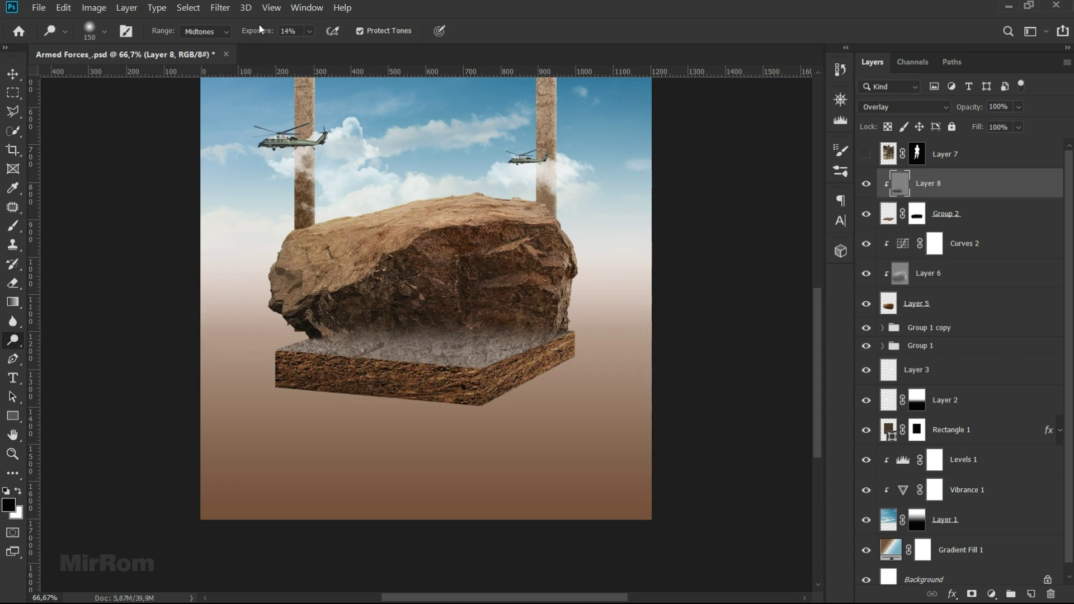
{"action": "left_click_drag", "start_coordinate": [320, 295], "coordinate": [308, 327]}
{"action": "key", "text": "Down"}
{"action": "key", "text": "Down"}
{"action": "key", "text": "bracketleft"}
{"action": "key", "text": "bracketleft"}
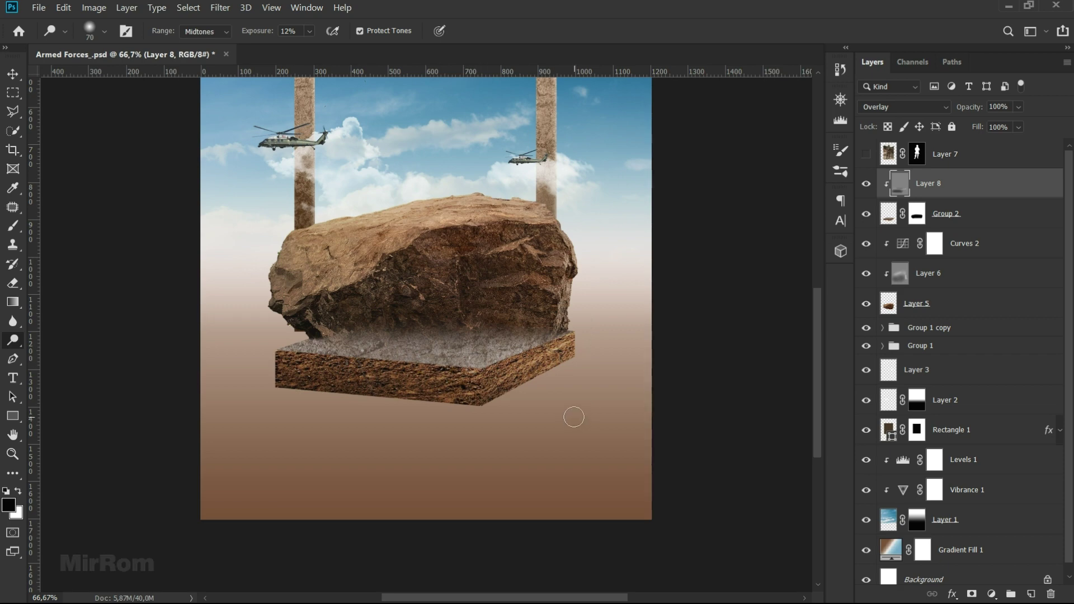
- Zoom out, compare the slab with and without shading, and select Group 2
{"action": "key", "text": "v"}
{"action": "key", "text": "ctrl+minus"}
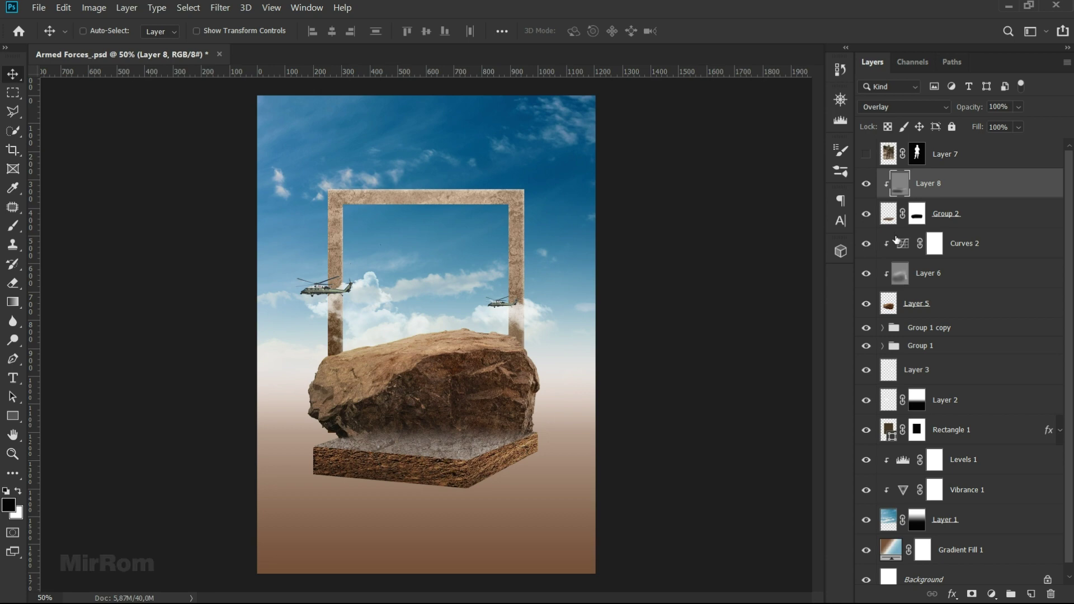
{"action": "left_click", "coordinate": [866, 184]}
{"action": "left_click", "coordinate": [866, 185]}
{"action": "left_click", "coordinate": [889, 216]}
- Add a drop shadow to Group 2 with colour #000000 (black)
{"action": "left_click", "coordinate": [867, 214]}
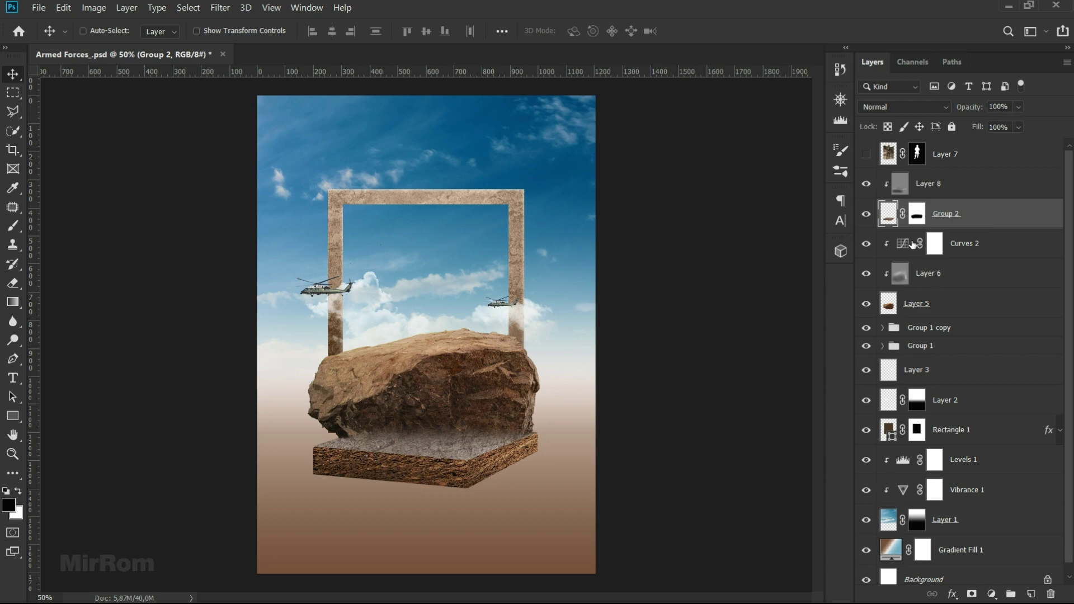
{"action": "left_click", "coordinate": [952, 594]}
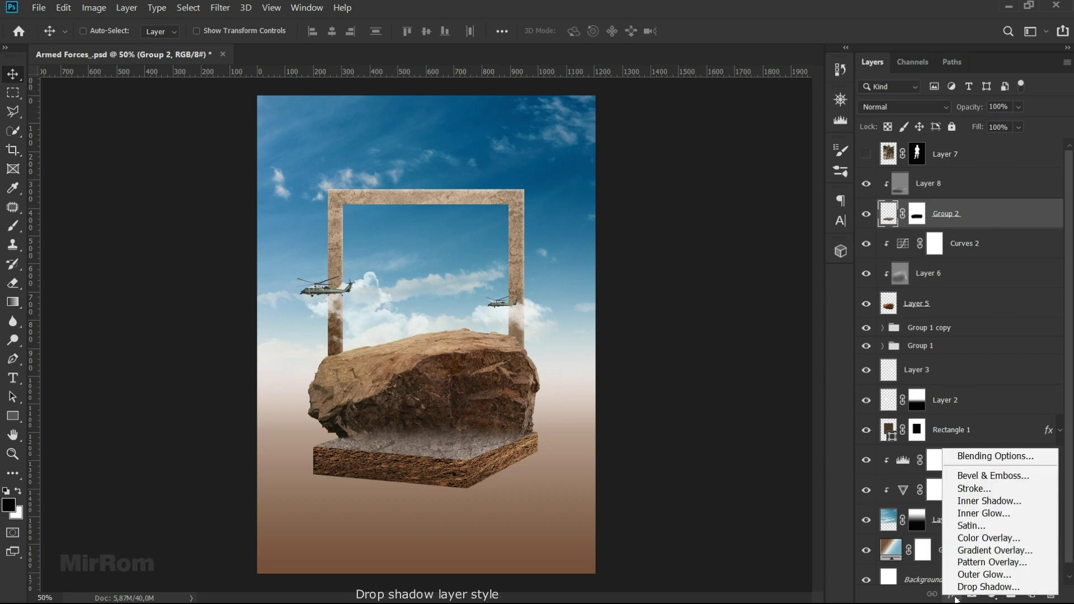
{"action": "left_click", "coordinate": [971, 585]}
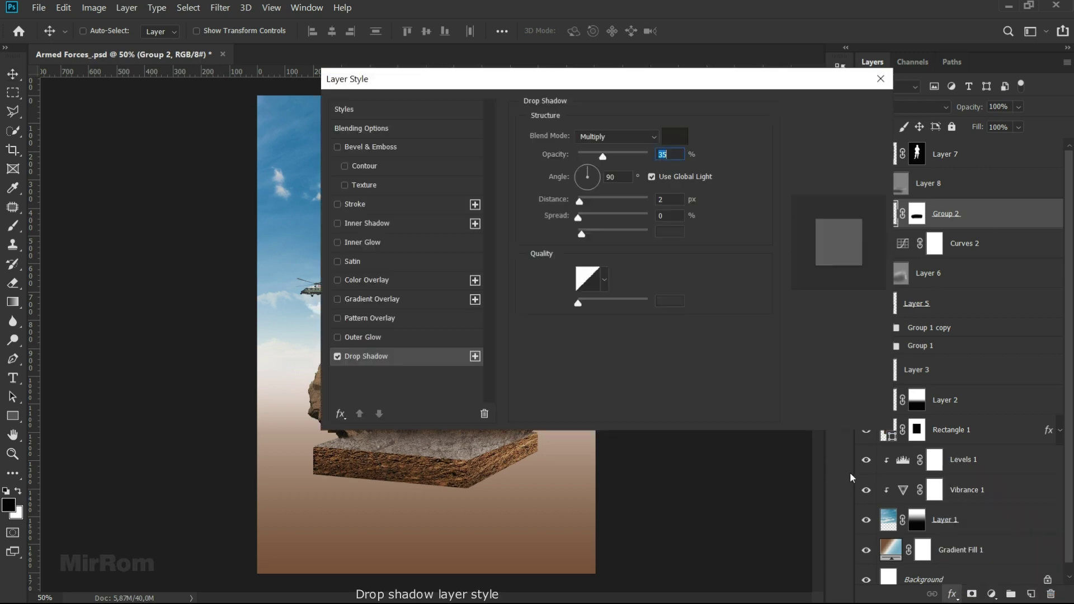
{"action": "left_click", "coordinate": [672, 141]}
{"action": "type", "text": "000000"}
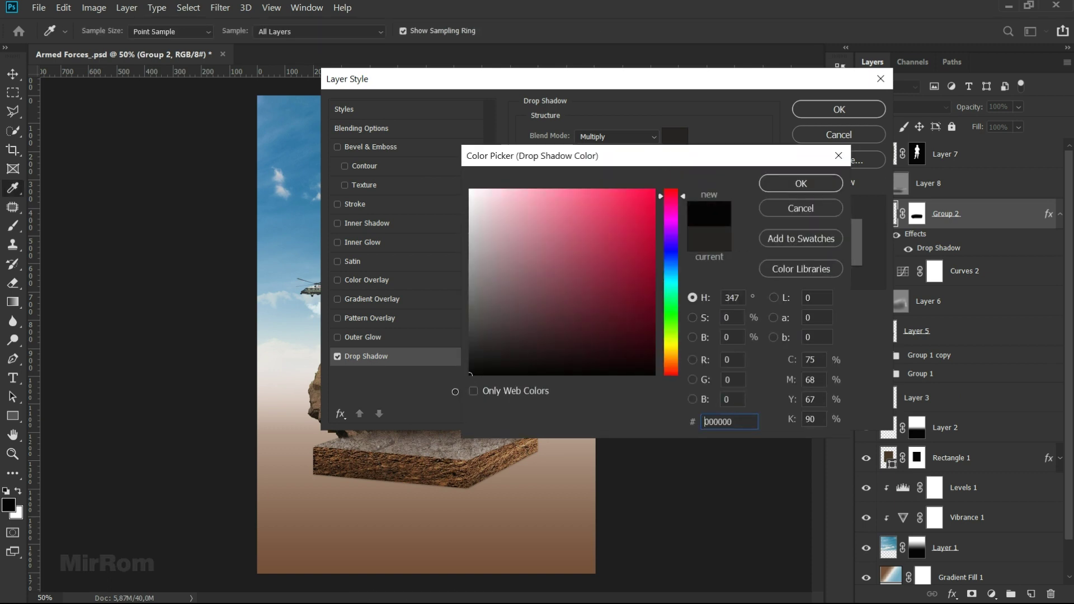
{"action": "left_click", "coordinate": [799, 181]}
- Use a local 51° angle, raise the opacity, set distance 8 px and size about 15 px, and confirm
{"action": "left_click", "coordinate": [652, 176]}
{"action": "left_click_drag", "start_coordinate": [603, 157], "coordinate": [625, 158]}
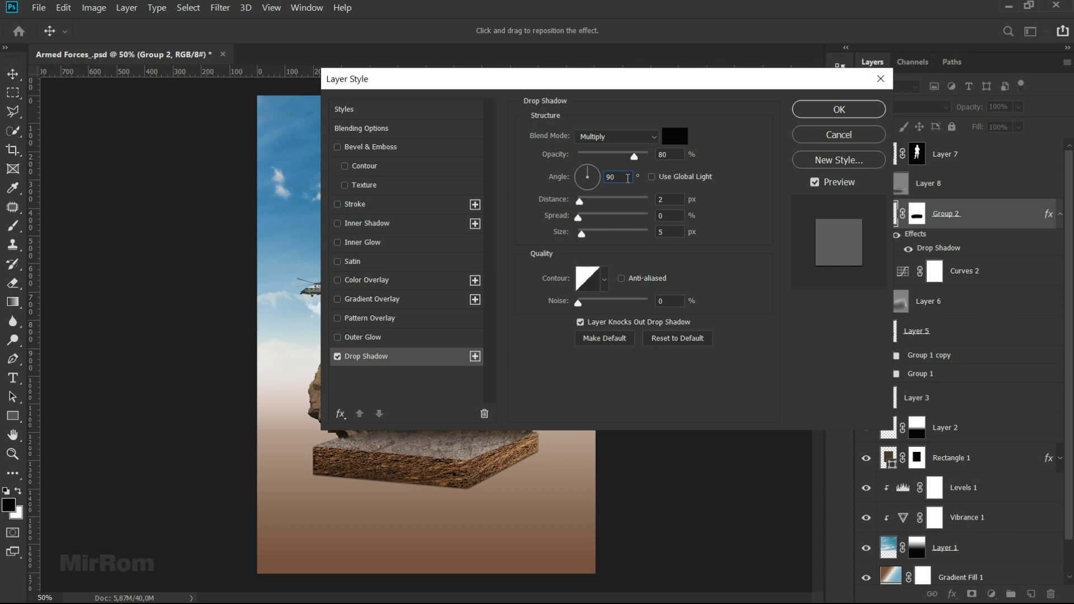
{"action": "scroll", "coordinate": [628, 178], "scroll_direction": "down", "scroll_amount": 6}
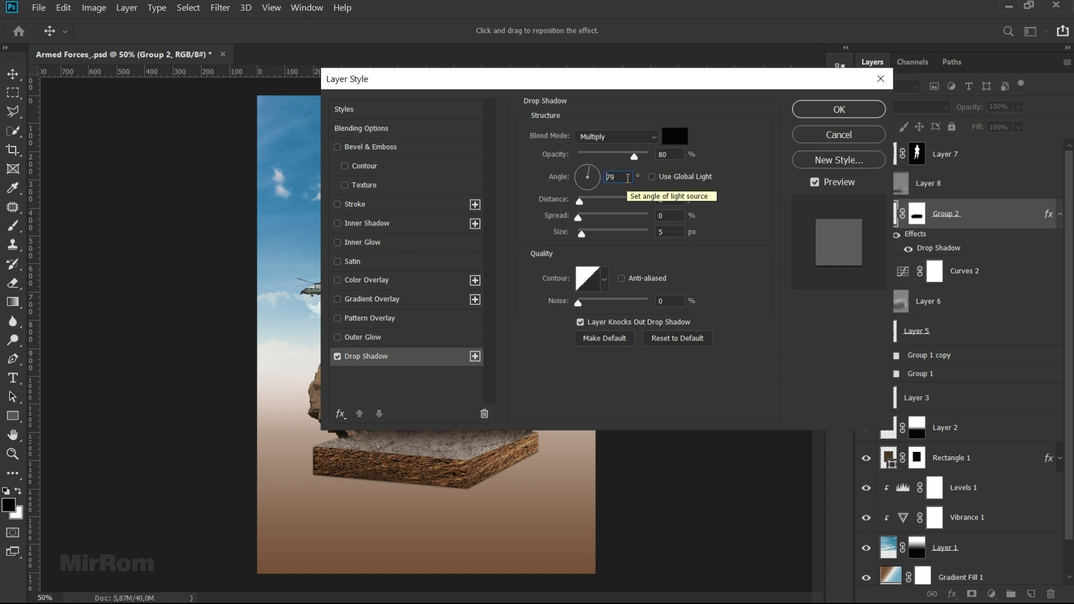
{"action": "scroll", "coordinate": [627, 178], "scroll_direction": "down", "scroll_amount": 8}
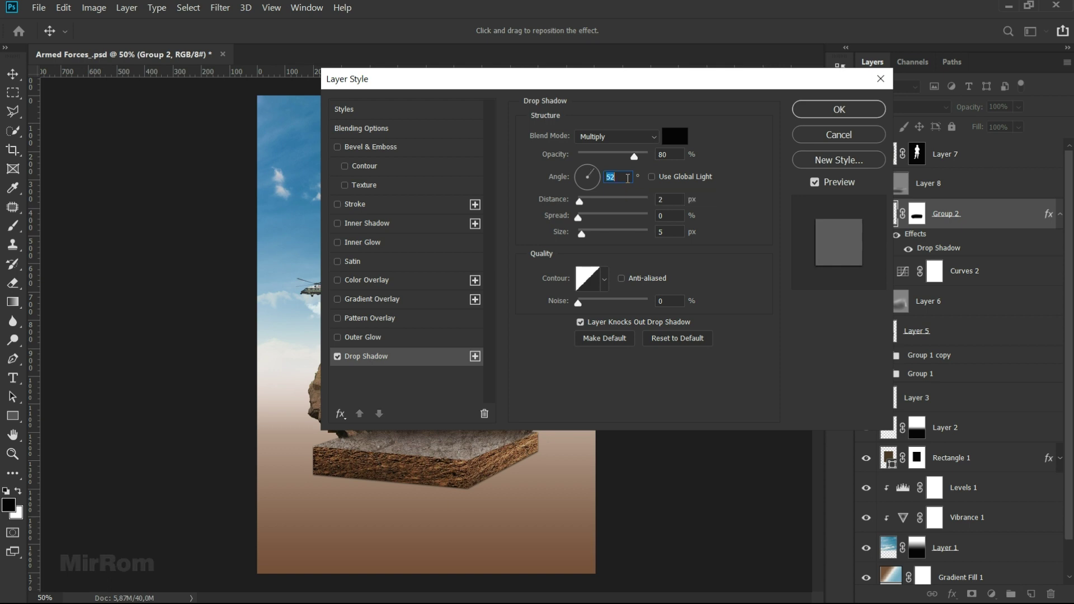
{"action": "scroll", "coordinate": [683, 203], "scroll_direction": "up", "scroll_amount": 1}
{"action": "scroll", "coordinate": [682, 203], "scroll_direction": "up", "scroll_amount": 1}
{"action": "scroll", "coordinate": [680, 202], "scroll_direction": "up", "scroll_amount": 1}
{"action": "scroll", "coordinate": [681, 202], "scroll_direction": "up", "scroll_amount": 1}
{"action": "scroll", "coordinate": [681, 202], "scroll_direction": "up", "scroll_amount": 2}
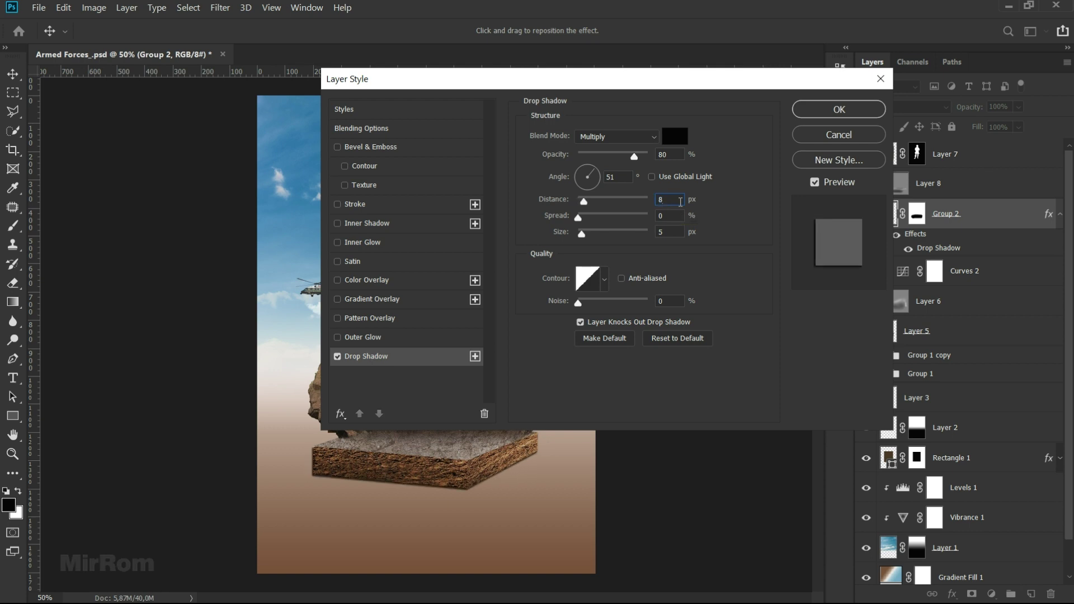
{"action": "scroll", "coordinate": [678, 229], "scroll_direction": "up", "scroll_amount": 2}
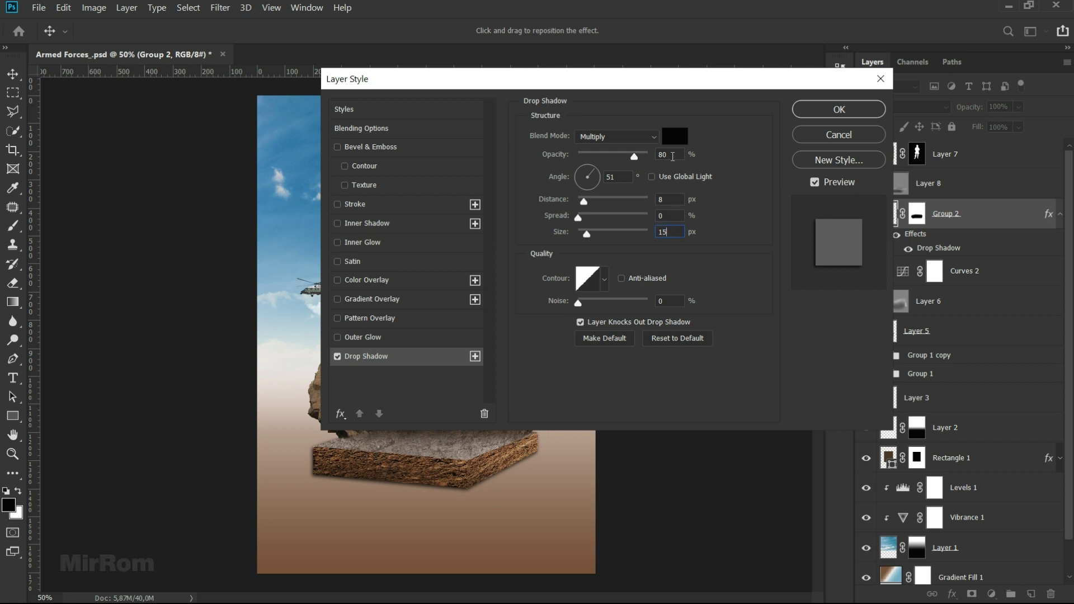
{"action": "scroll", "coordinate": [673, 155], "scroll_direction": "up", "scroll_amount": 5}
{"action": "left_click", "coordinate": [821, 113]}
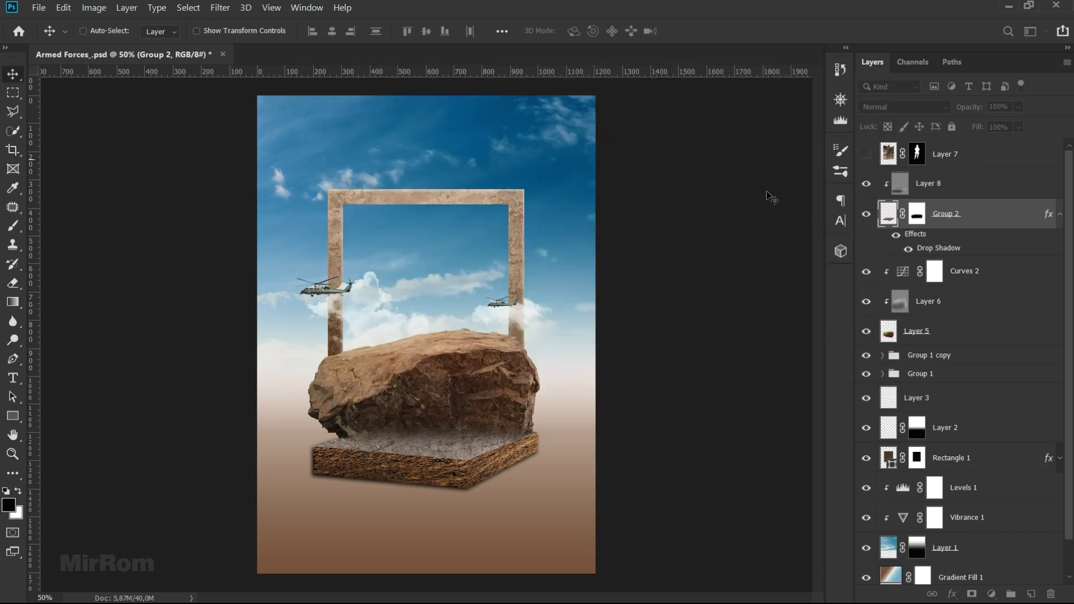
- Turn Group 2's drop shadow into its own layer, Group 2's Drop Shadow, and make it visible
{"action": "left_click", "coordinate": [1059, 222]}
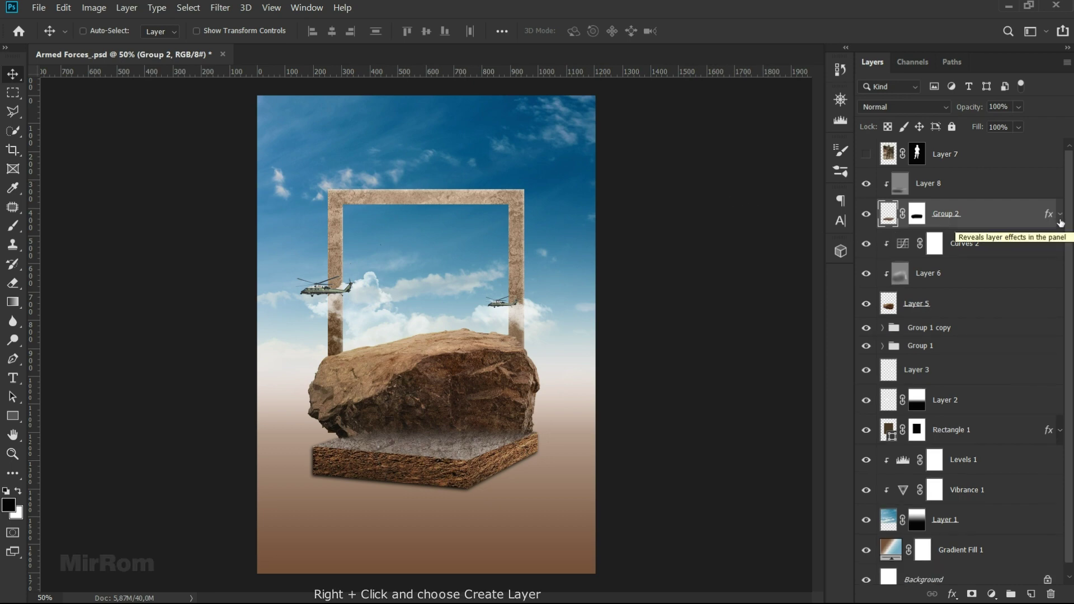
{"action": "right_click", "coordinate": [1058, 219]}
{"action": "left_click", "coordinate": [1001, 457]}
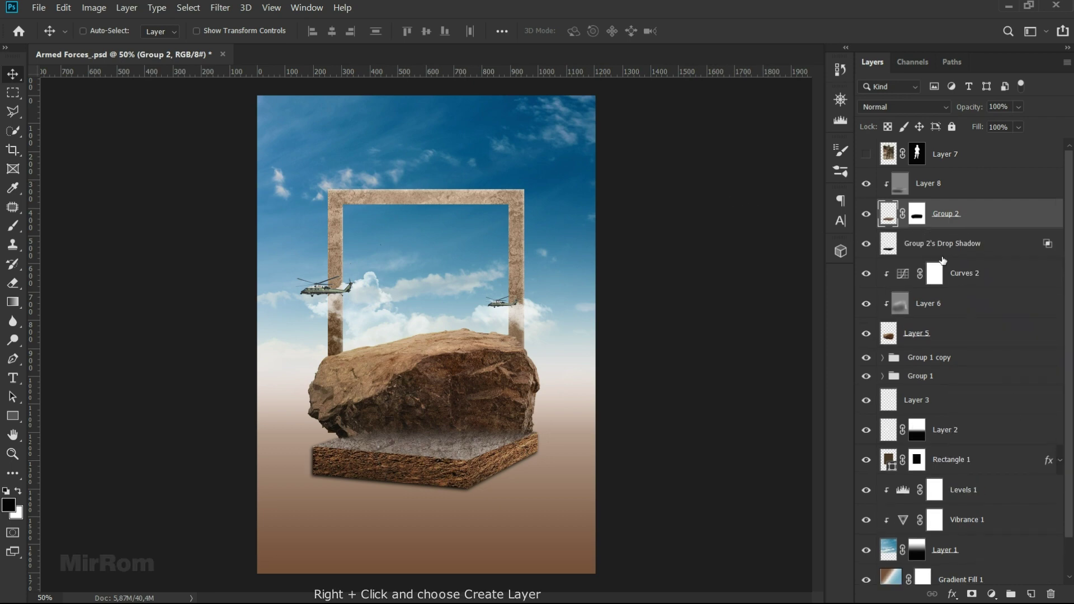
{"action": "left_click", "coordinate": [911, 244]}
{"action": "left_click", "coordinate": [867, 244]}
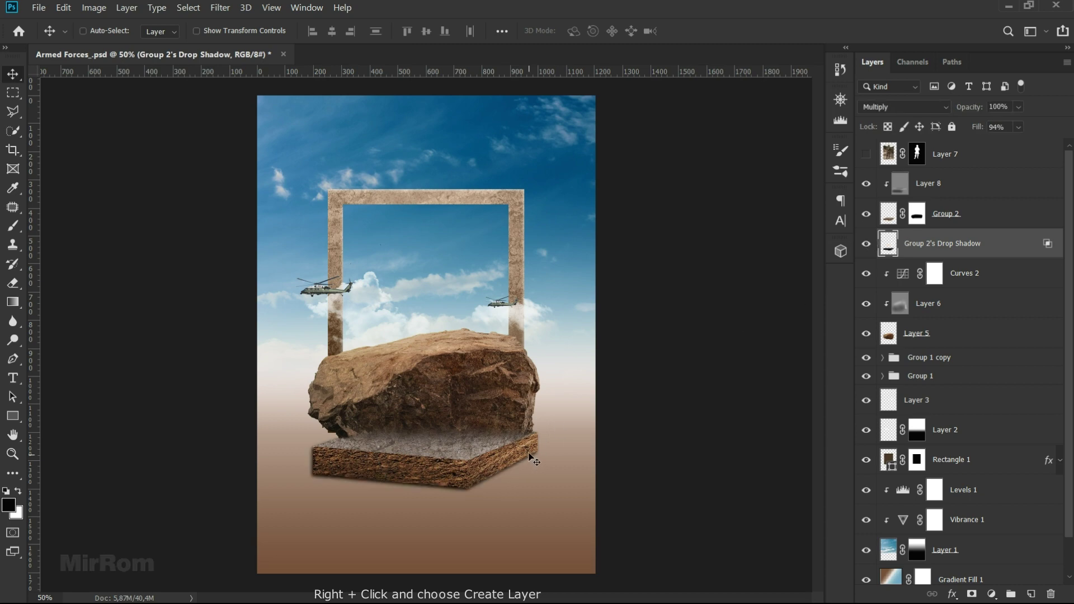
- Erase stray shadow around the slab's edges, compare with the shadow hidden, and select Curves 2
{"action": "right_click", "coordinate": [15, 288]}
{"action": "left_click", "coordinate": [56, 280]}
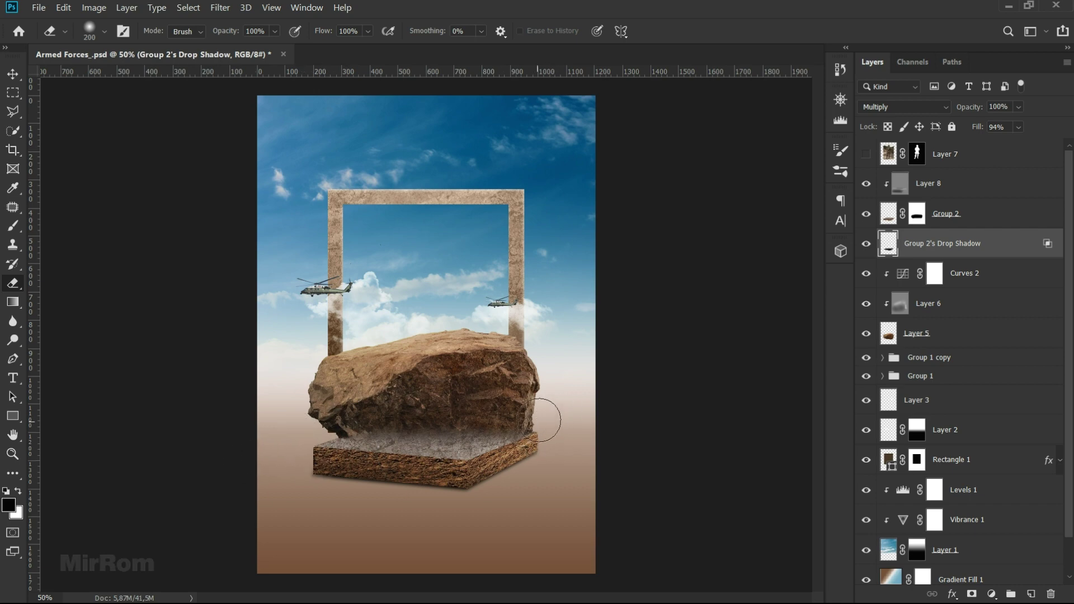
{"action": "key", "text": "bracketleft"}
{"action": "key", "text": "v"}
{"action": "left_click", "coordinate": [866, 244]}
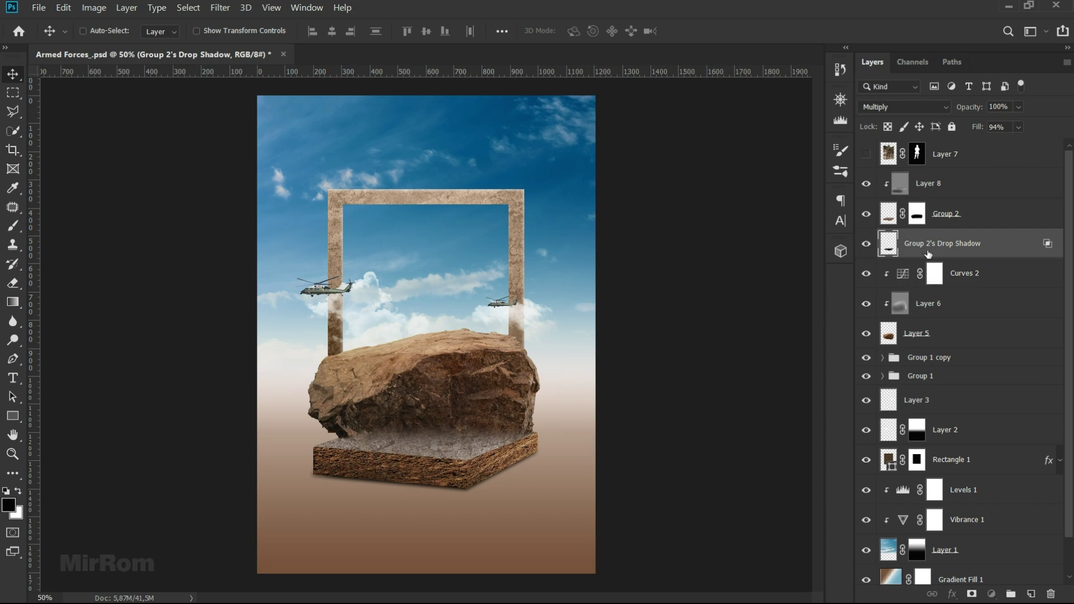
{"action": "left_click", "coordinate": [965, 282]}
- Draw a black pen shape under the rock base's corners as the ground shadow
{"action": "left_click", "coordinate": [13, 358]}
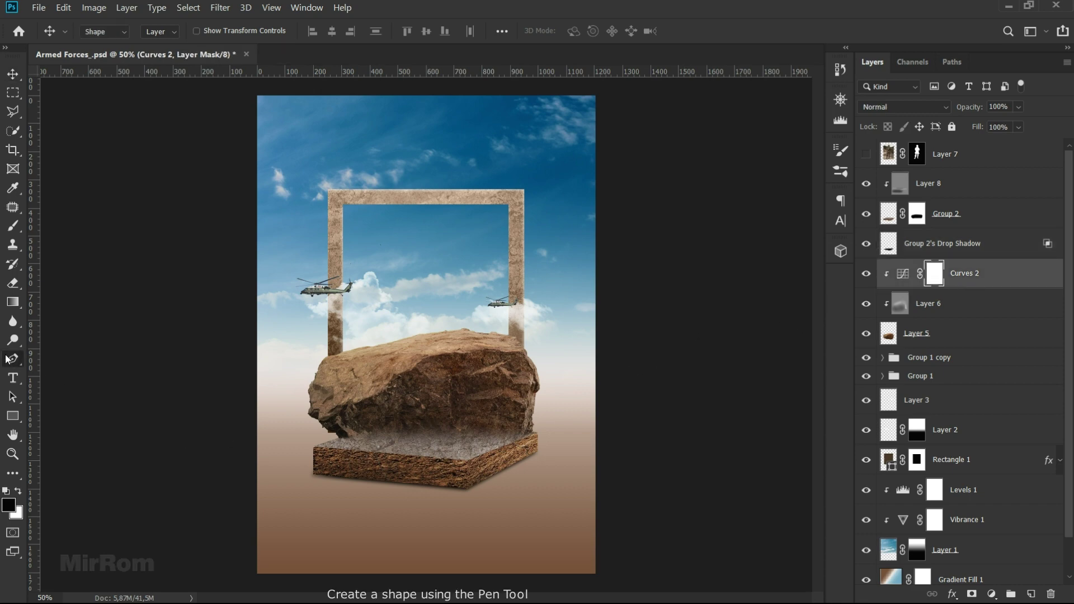
{"action": "key", "text": "ctrl+semicolon"}
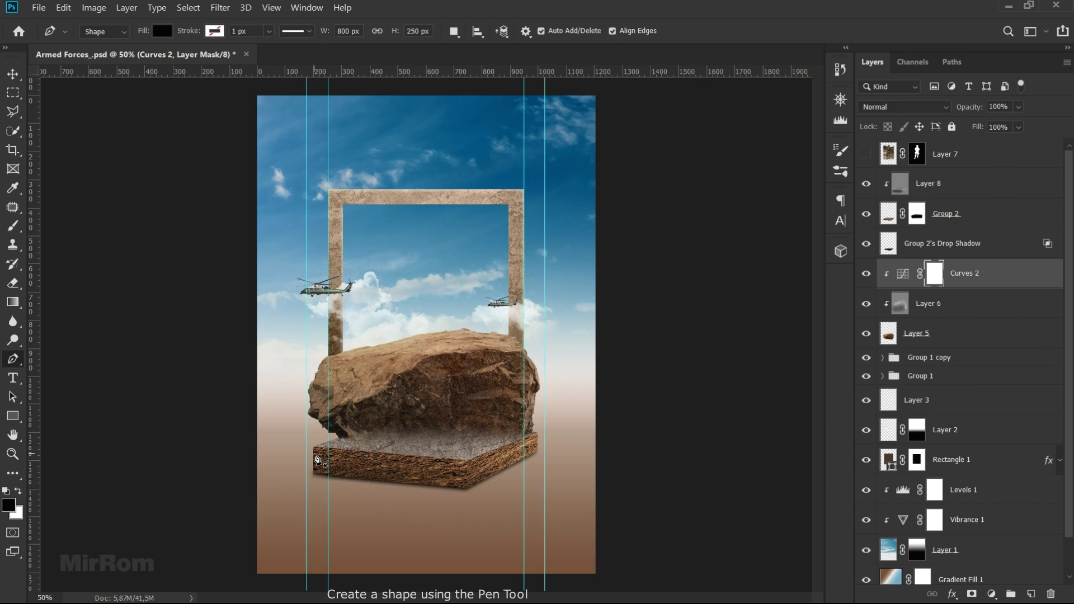
{"action": "left_click", "coordinate": [314, 454]}
{"action": "left_click", "coordinate": [254, 478]}
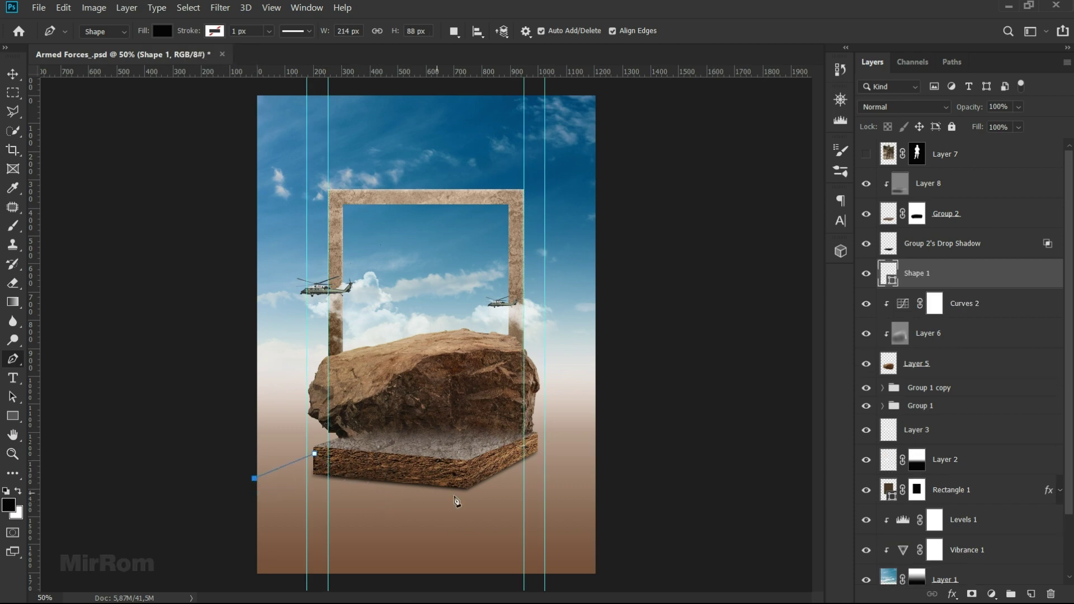
{"action": "left_click", "coordinate": [461, 493]}
{"action": "left_click", "coordinate": [531, 458]}
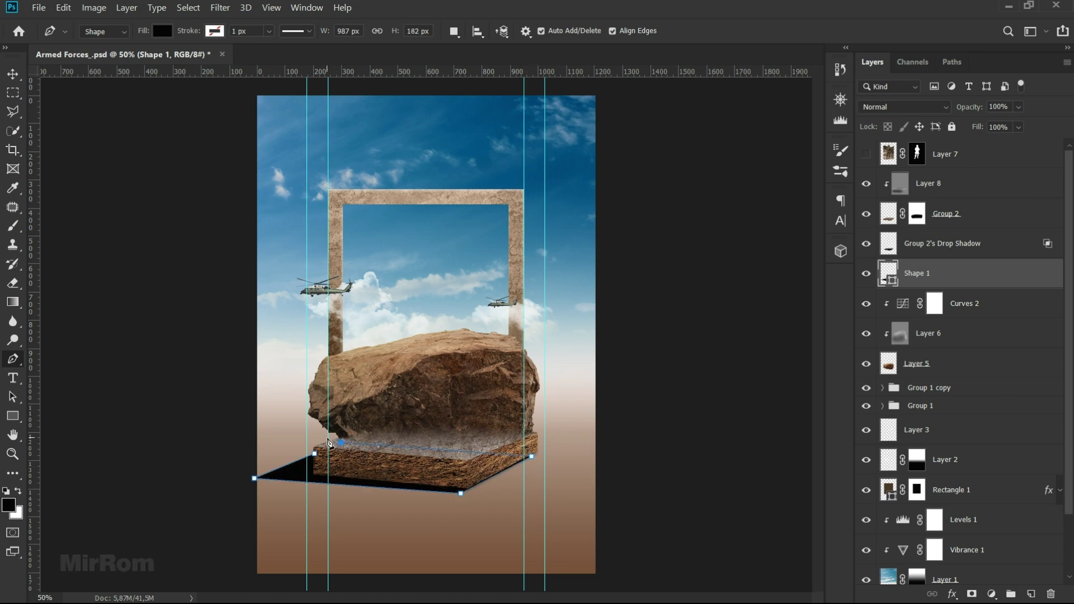
{"action": "left_click", "coordinate": [307, 453]}
{"action": "left_click_drag", "start_coordinate": [318, 454], "coordinate": [323, 464]}
{"action": "key", "text": "v"}
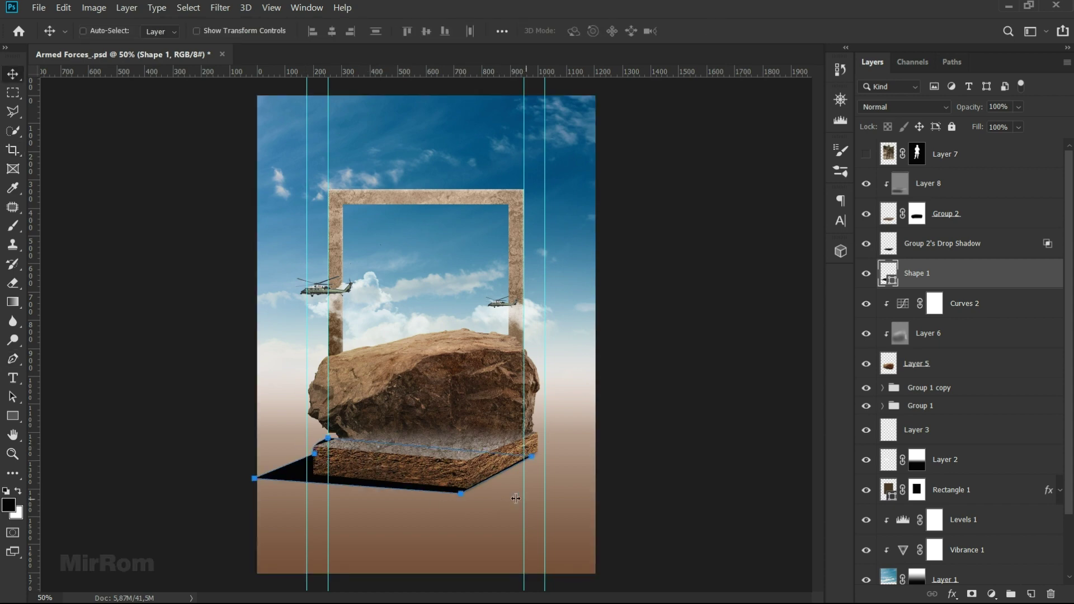
- Convert Shape 1 to a Smart Object and apply a Gaussian Blur of about 24.7 px
{"action": "right_click", "coordinate": [929, 277]}
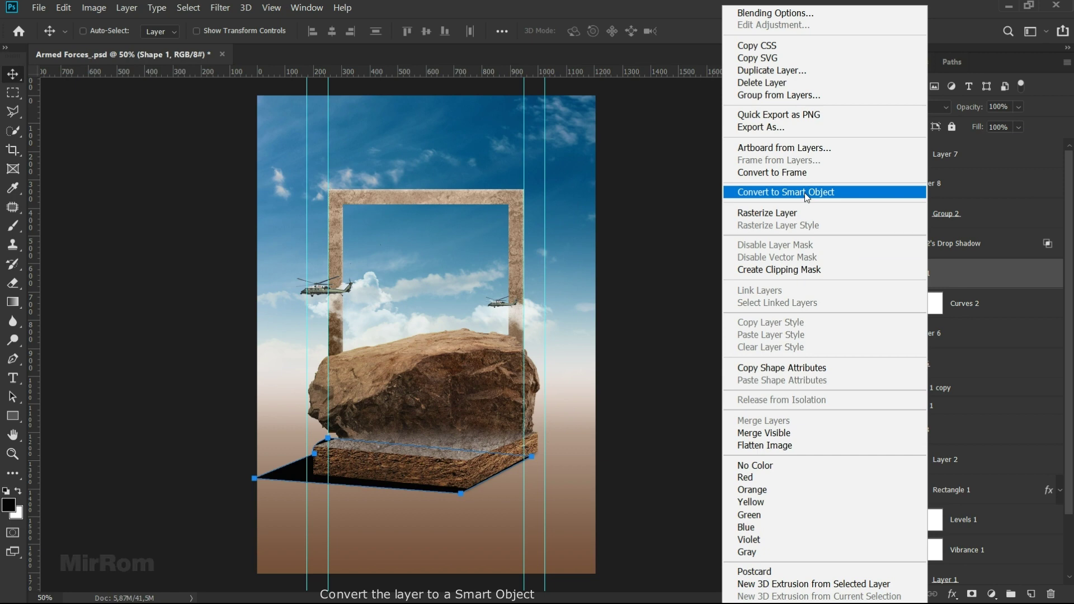
{"action": "left_click", "coordinate": [805, 192]}
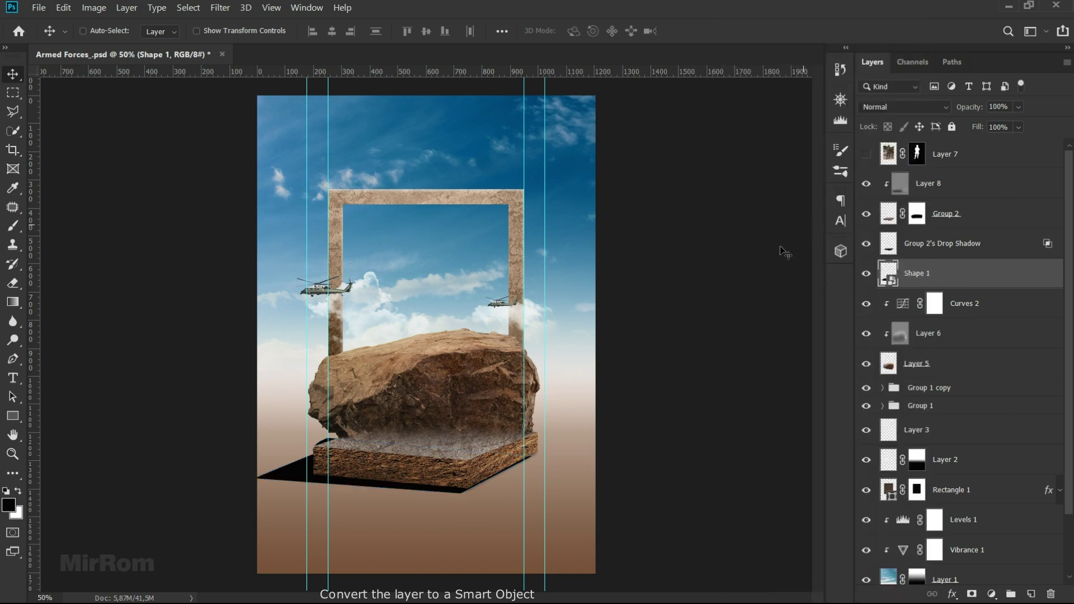
{"action": "left_click", "coordinate": [228, 7]}
{"action": "mouse_move", "coordinate": [252, 162]}
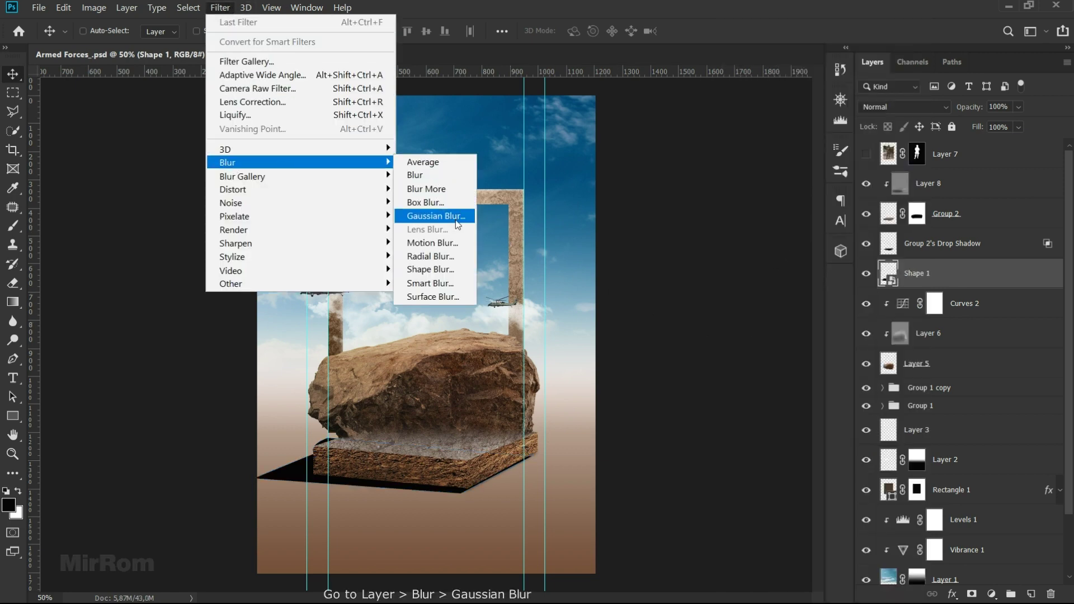
{"action": "left_click", "coordinate": [456, 220]}
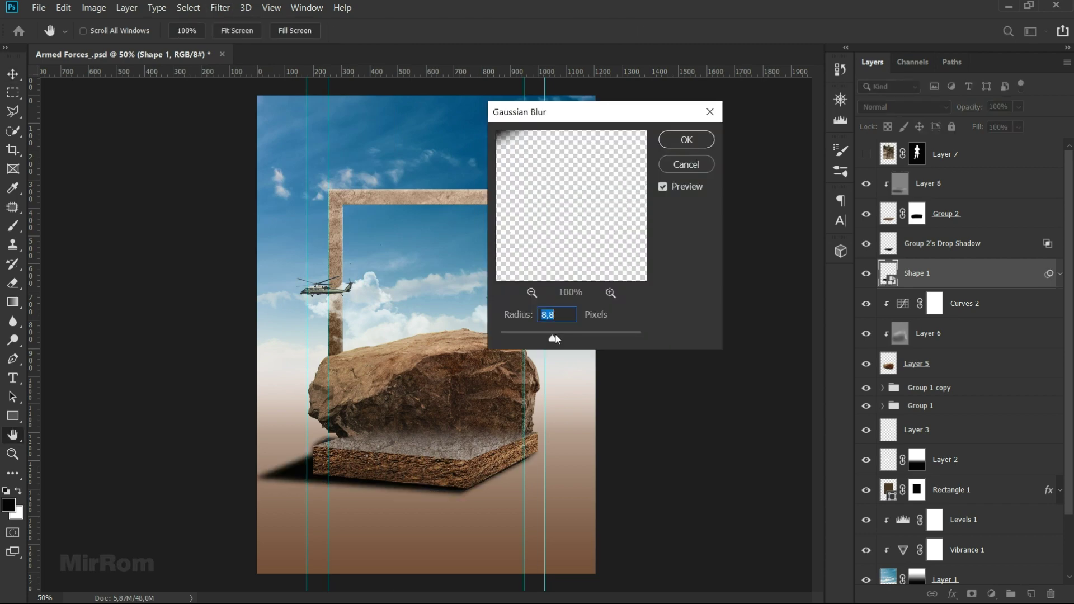
{"action": "left_click_drag", "start_coordinate": [555, 339], "coordinate": [565, 339]}
{"action": "scroll", "coordinate": [565, 315], "scroll_direction": "down", "scroll_amount": 6}
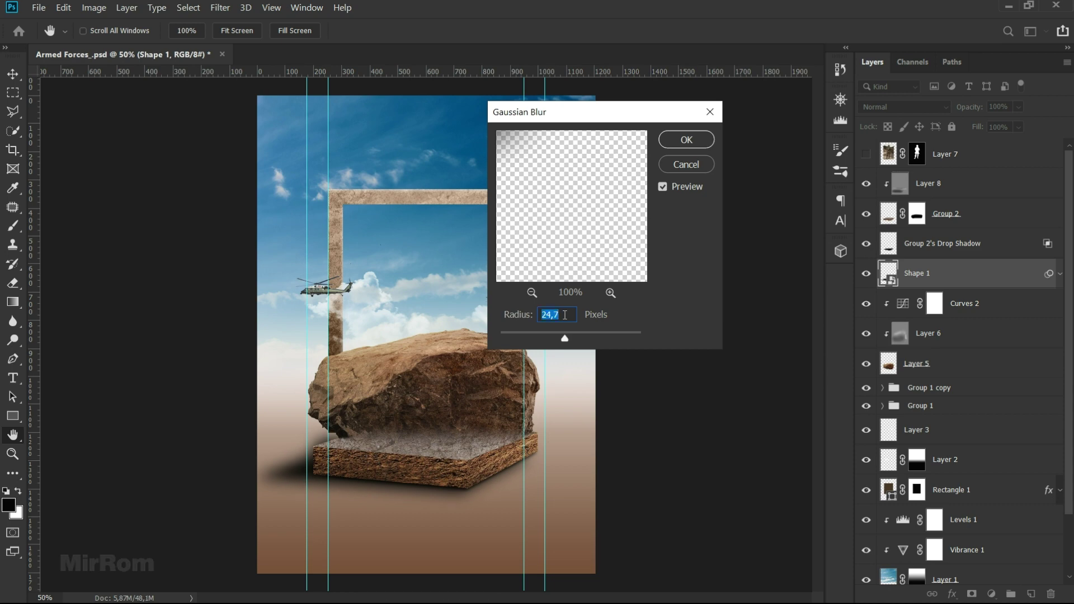
{"action": "left_click", "coordinate": [564, 315]}
{"action": "key", "text": "Return"}
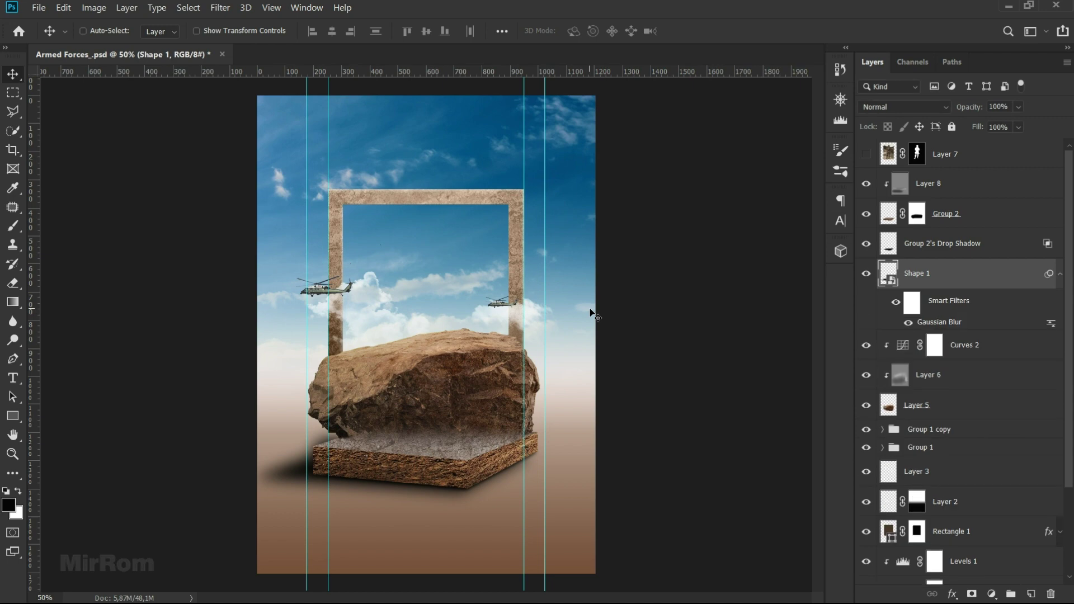
- Lower the shadow layer's opacity to 60%
{"action": "left_click", "coordinate": [1060, 275]}
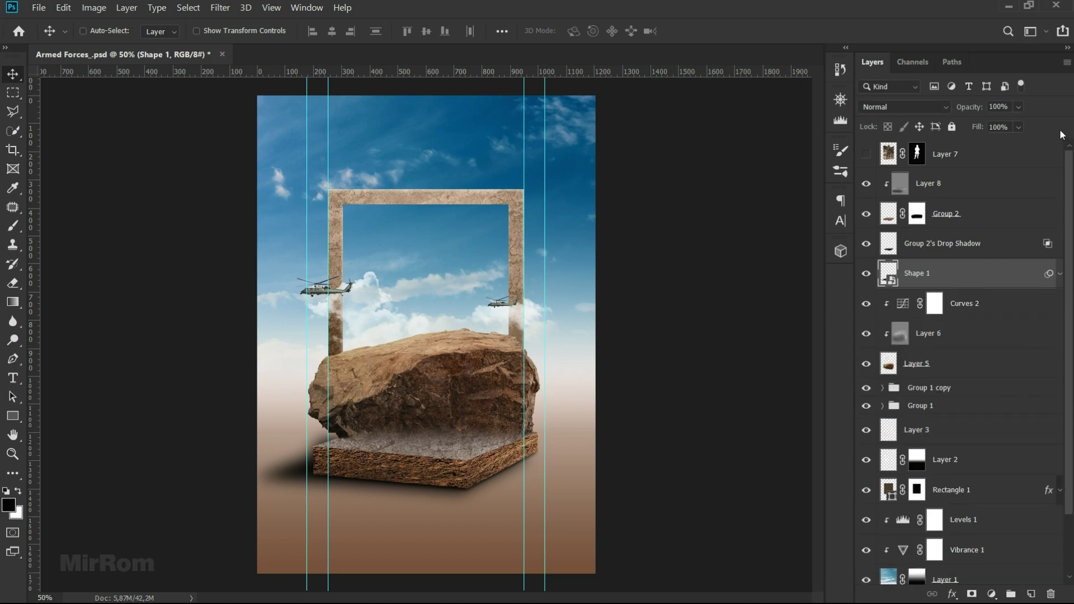
{"action": "left_click", "coordinate": [1018, 106]}
{"action": "left_click_drag", "start_coordinate": [1038, 122], "coordinate": [1018, 126]}
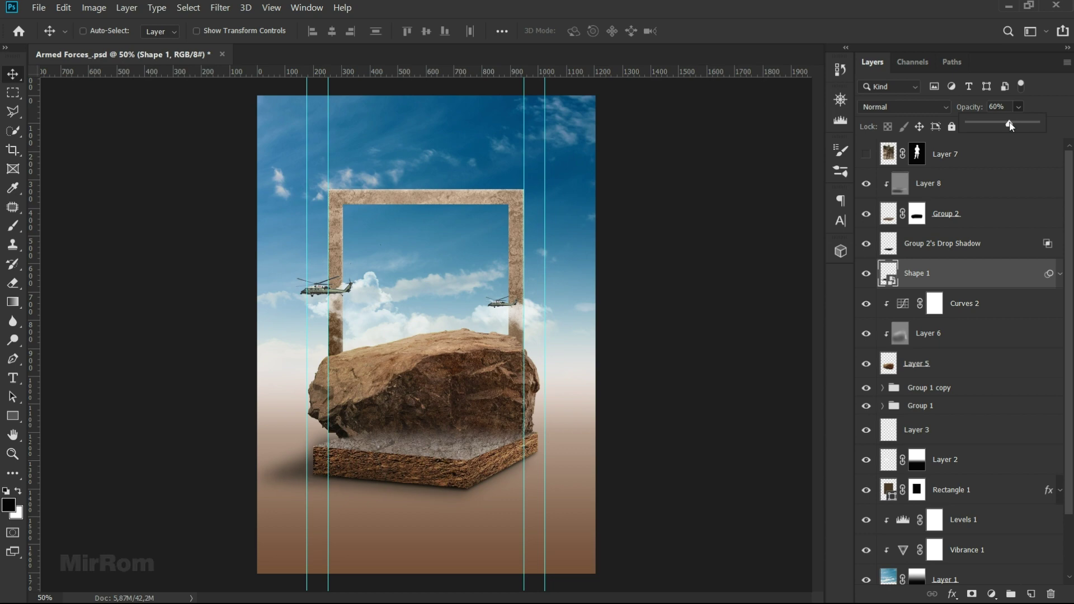
{"action": "left_click", "coordinate": [696, 359]}
- Hide the guides, show the soldier on Layer 7, and apply its layer mask
{"action": "key", "text": "ctrl+semicolon"}
{"action": "left_click", "coordinate": [886, 162]}
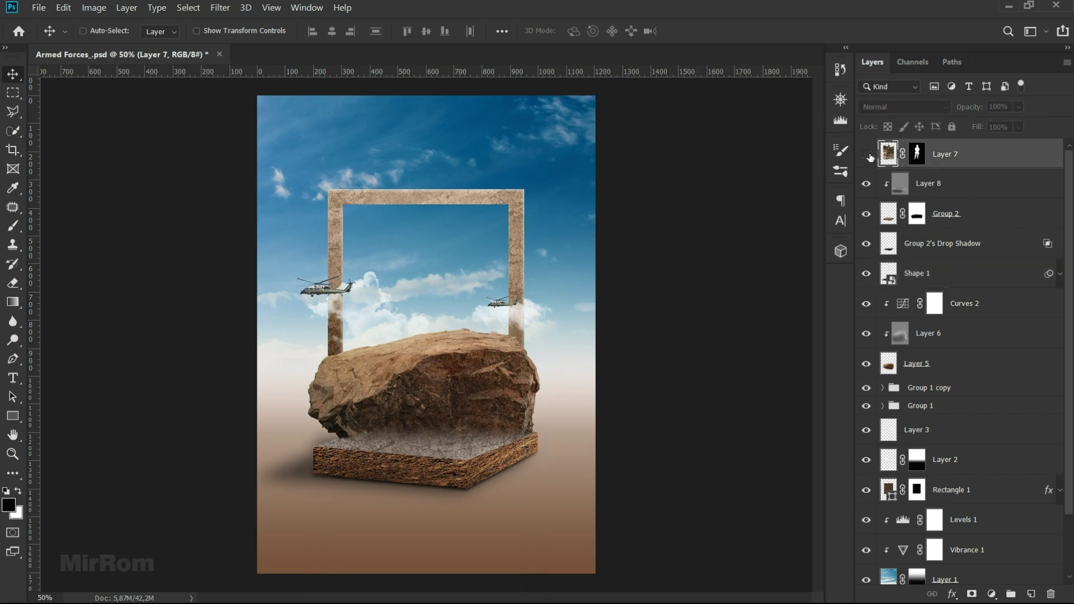
{"action": "left_click", "coordinate": [916, 160]}
{"action": "right_click", "coordinate": [917, 160]}
{"action": "left_click", "coordinate": [936, 194]}
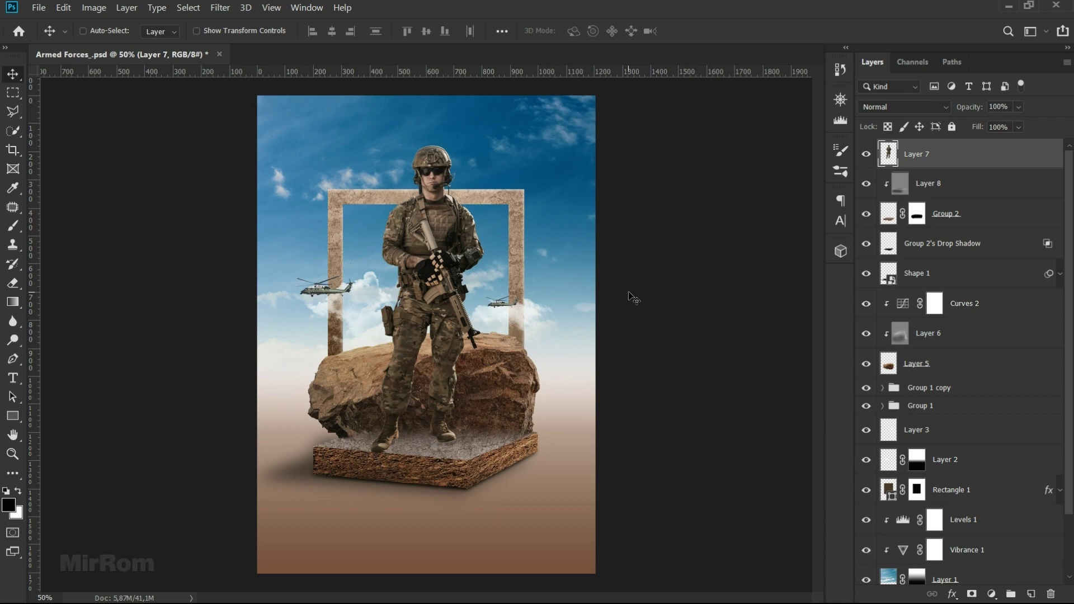
- In the Camera Raw filter, set the soldier's highlights to -62 and shadows to +69
{"action": "left_click", "coordinate": [220, 8]}
{"action": "left_click", "coordinate": [307, 94]}
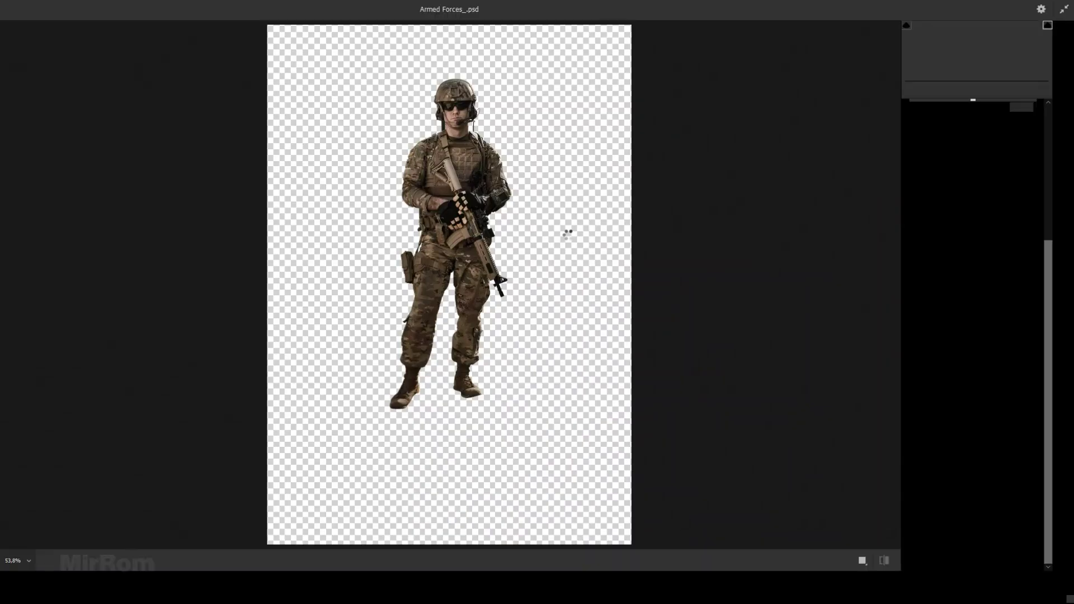
{"action": "left_click", "coordinate": [552, 221]}
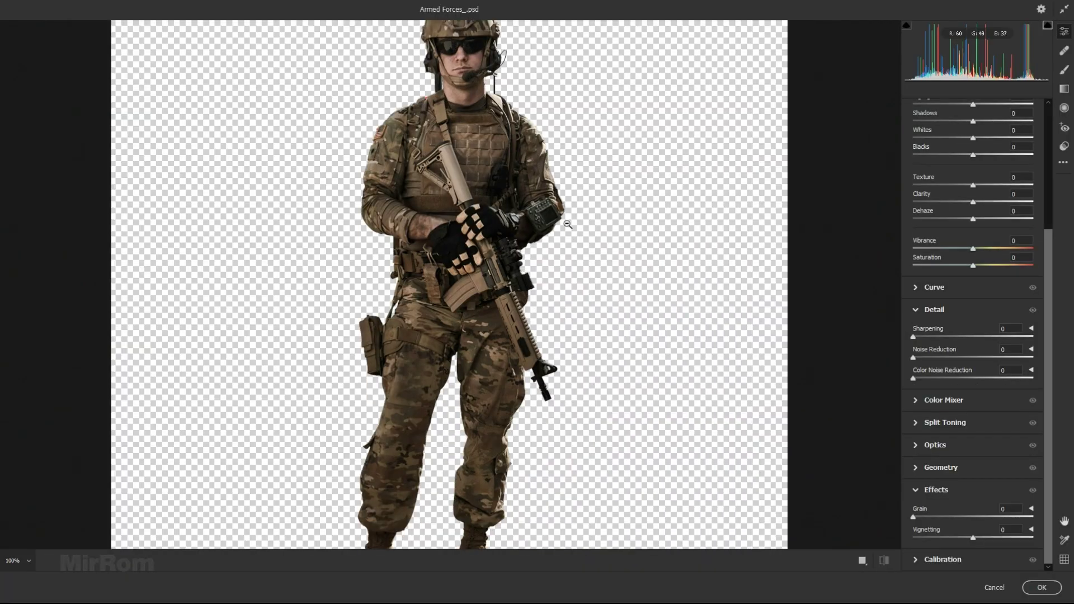
{"action": "left_click", "coordinate": [918, 313]}
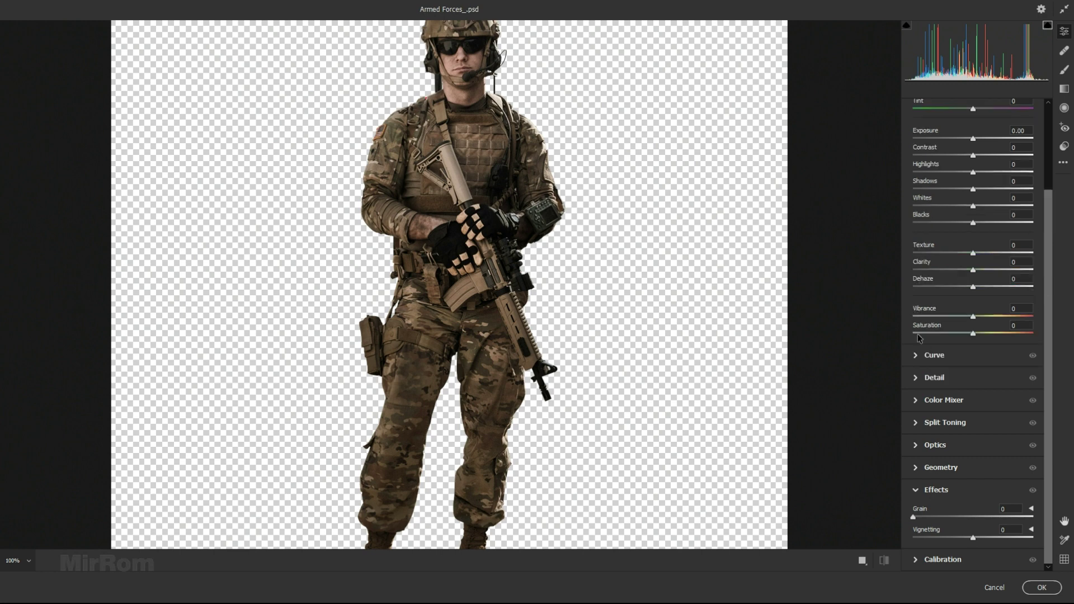
{"action": "scroll", "coordinate": [961, 394], "scroll_direction": "up", "scroll_amount": 5}
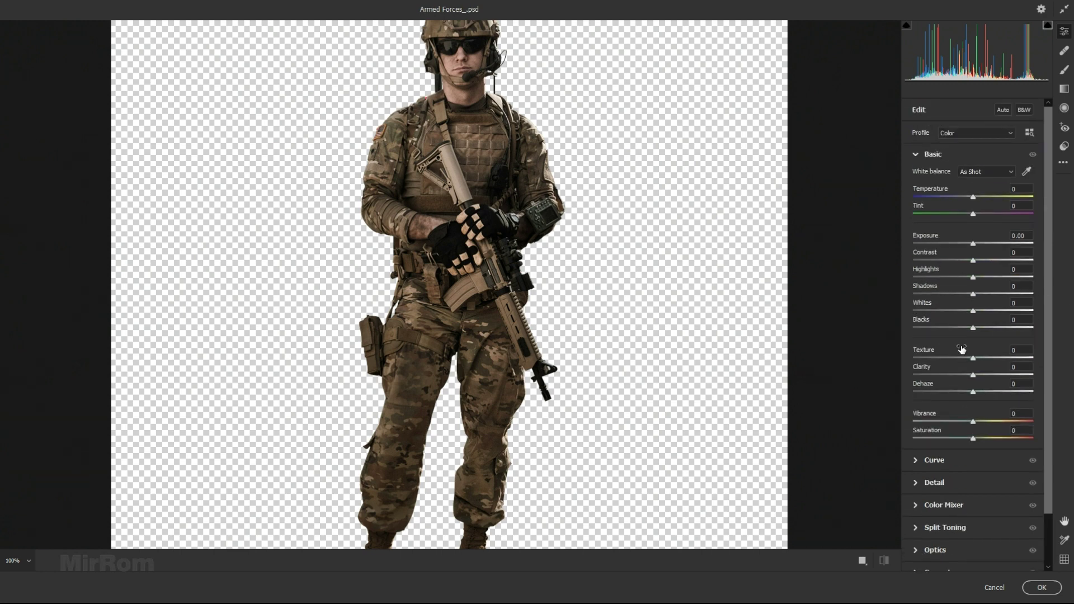
{"action": "left_click", "coordinate": [918, 155]}
{"action": "left_click_drag", "start_coordinate": [963, 278], "coordinate": [947, 278]}
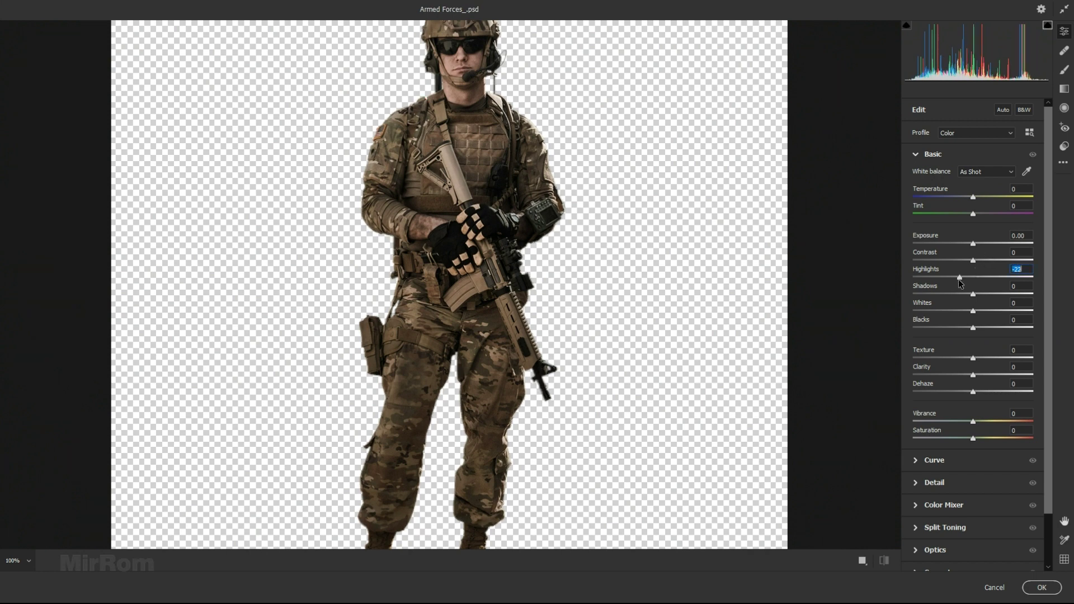
{"action": "left_click_drag", "start_coordinate": [947, 278], "coordinate": [936, 278]}
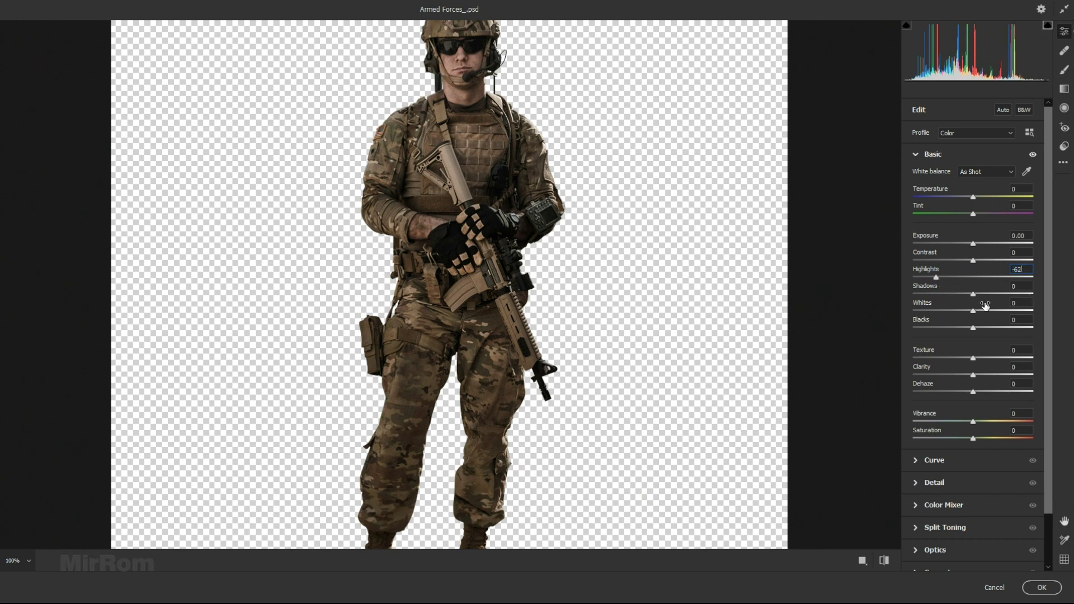
{"action": "left_click_drag", "start_coordinate": [977, 297], "coordinate": [1015, 300]}
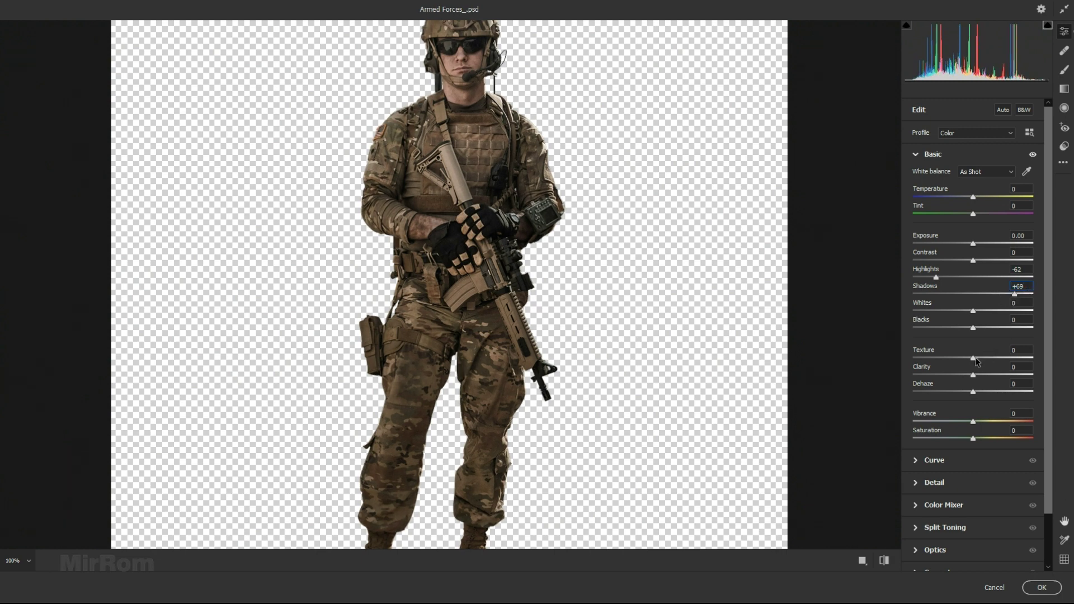
- Set Texture to -34 and Clarity to +19, and apply the Camera Raw filter
{"action": "key", "text": "Down"}
{"action": "key", "text": "Down"}
{"action": "key", "text": "Down"}
{"action": "mouse_move", "coordinate": [958, 356]}
{"action": "left_mouse_down"}
{"action": "mouse_move", "coordinate": [948, 358]}
{"action": "mouse_move", "coordinate": [985, 375]}
{"action": "left_mouse_up"}
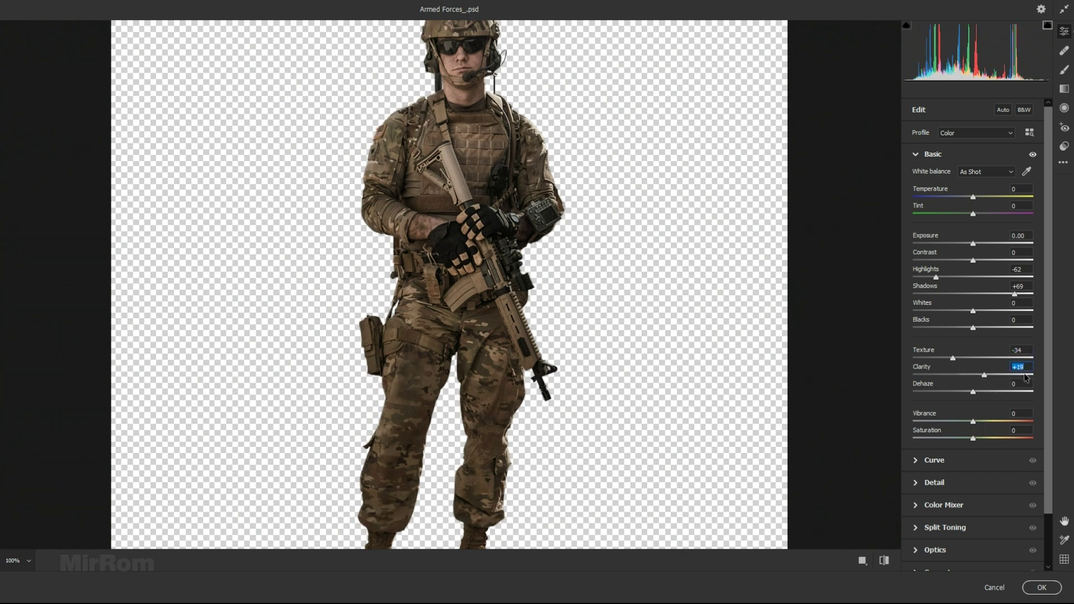
{"action": "scroll", "coordinate": [552, 330], "scroll_direction": "up", "scroll_amount": 2}
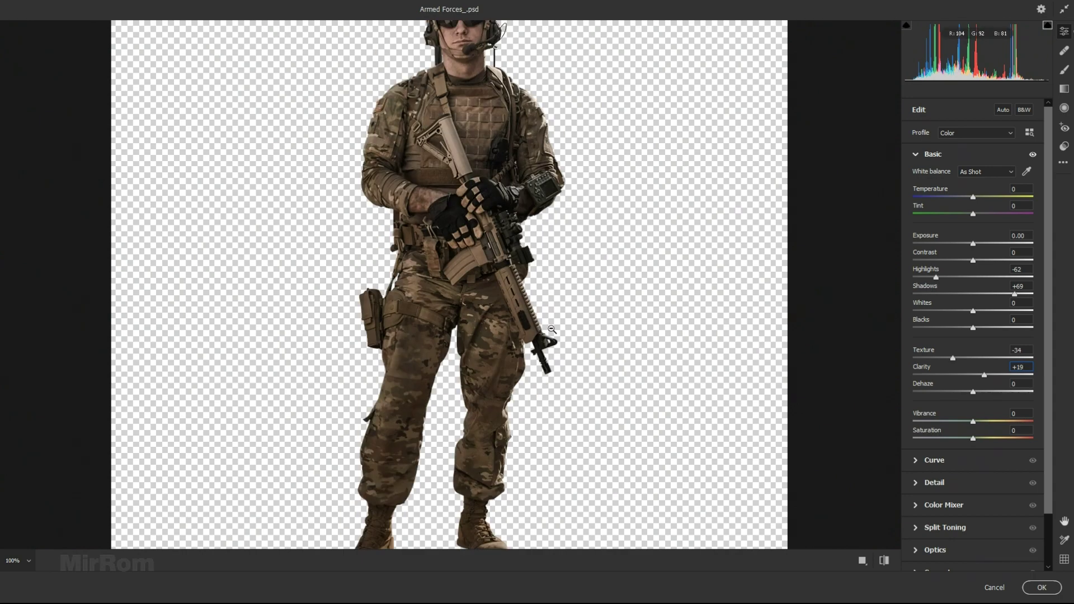
{"action": "left_click", "coordinate": [1042, 588]}
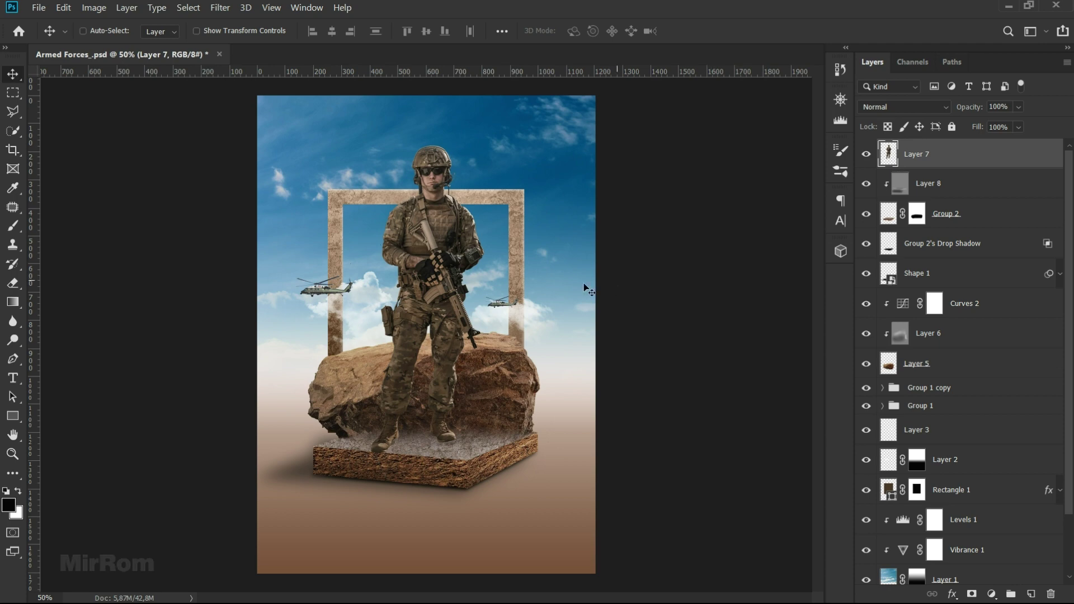
- Save, then add Layer 9 clipped to the soldier and set it to Multiply
{"action": "key", "text": "ctrl+s"}
{"action": "left_click", "coordinate": [471, 337], "text": "ctrl"}
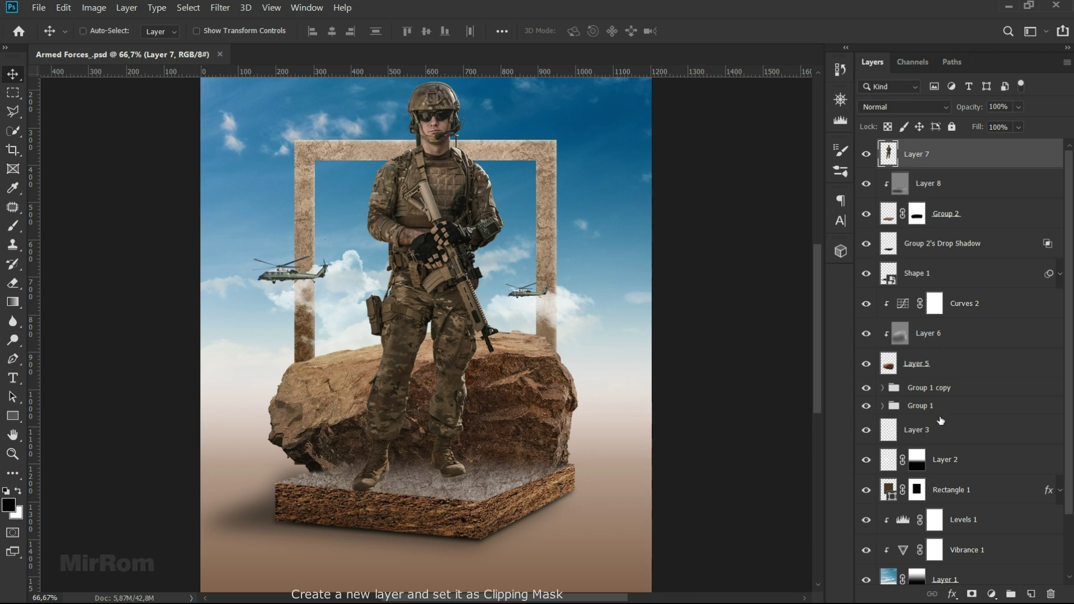
{"action": "left_click", "coordinate": [1035, 594]}
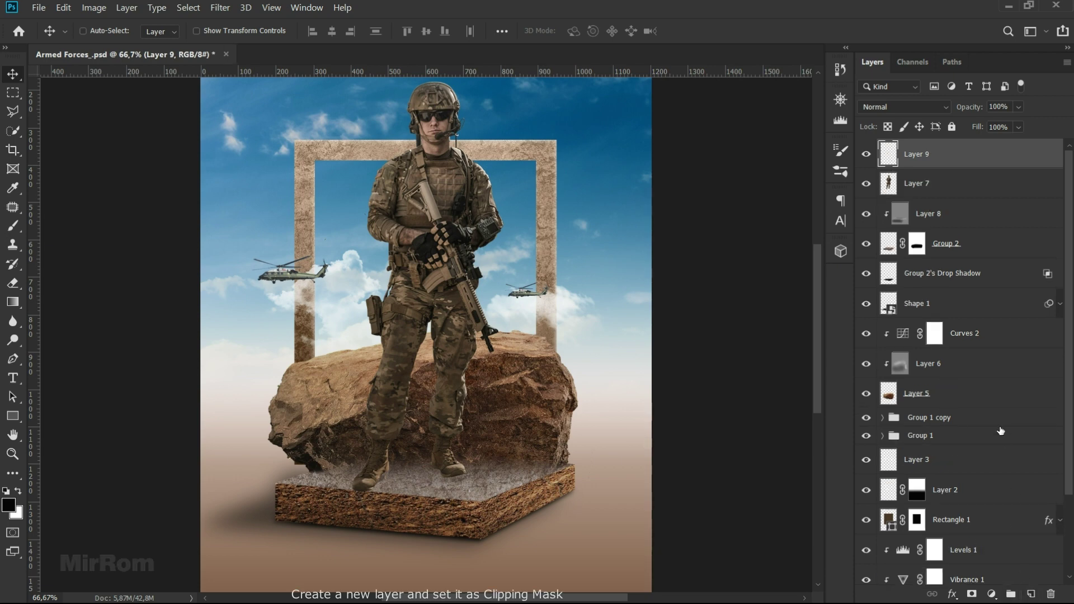
{"action": "left_click", "coordinate": [937, 166], "text": "alt"}
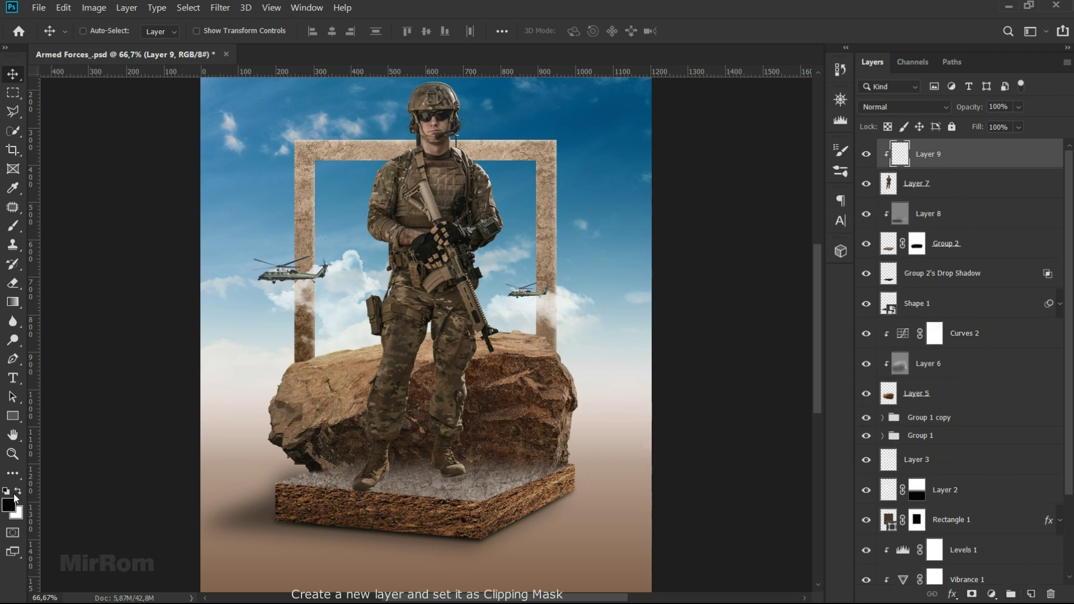
{"action": "key", "text": "b"}
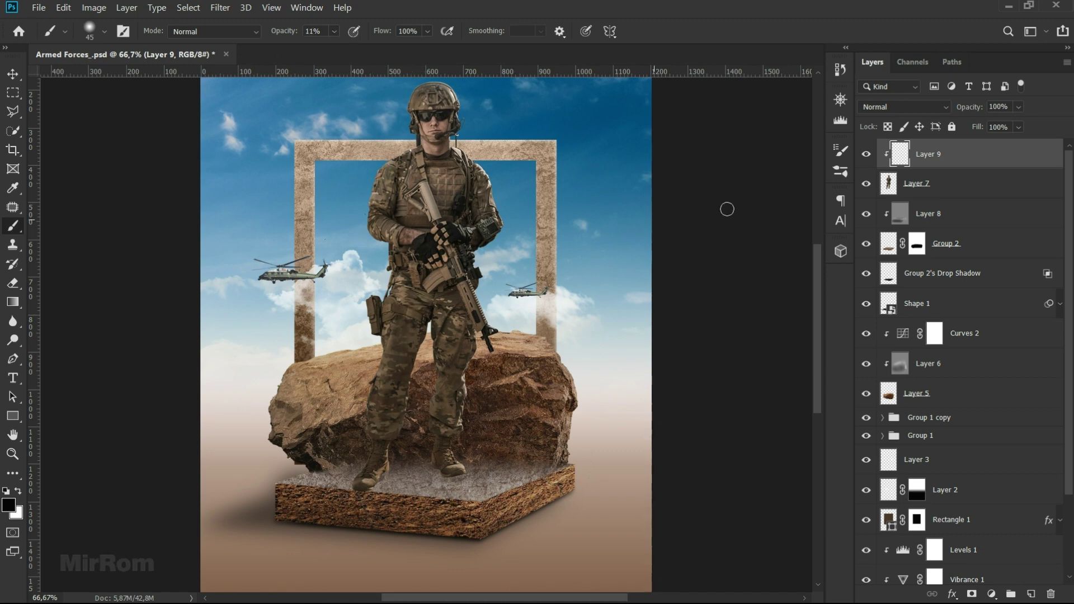
{"action": "left_click", "coordinate": [866, 110]}
{"action": "left_click", "coordinate": [878, 168]}
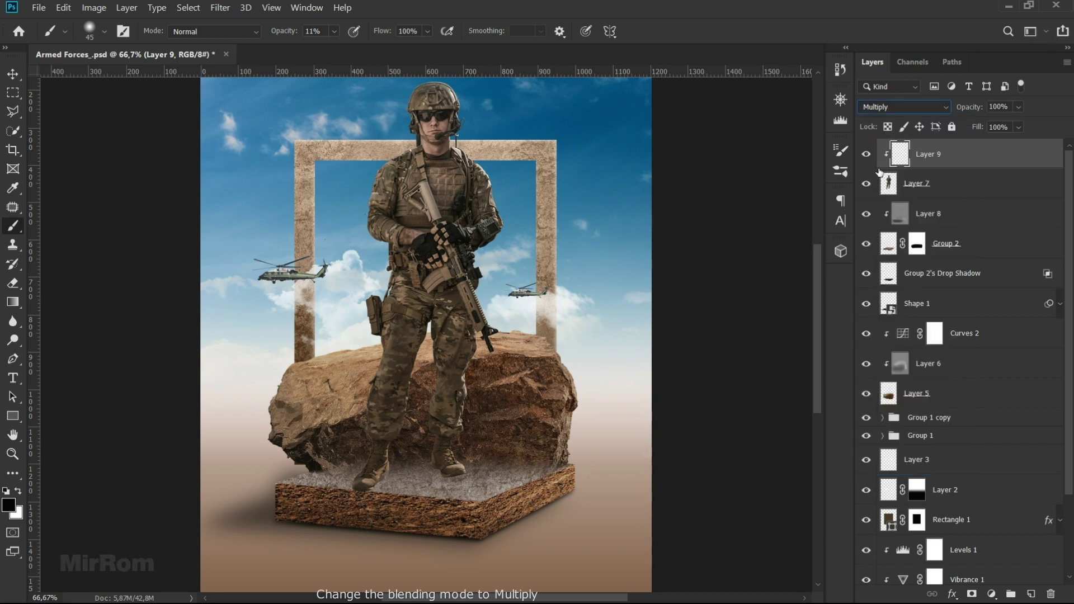
- Paint dark shading around the soldier's left boot with an 80 px brush
{"action": "key", "text": "bracketright"}
{"action": "key", "text": "bracketright"}
{"action": "key", "text": "bracketright"}
{"action": "left_click_drag", "start_coordinate": [392, 456], "coordinate": [369, 492]}
{"action": "scroll", "coordinate": [394, 453], "scroll_direction": "up", "scroll_amount": 1}
{"action": "mouse_move", "coordinate": [400, 446]}
{"action": "left_mouse_down"}
{"action": "mouse_move", "coordinate": [364, 495]}
{"action": "mouse_move", "coordinate": [364, 476]}
{"action": "mouse_move", "coordinate": [409, 432]}
{"action": "mouse_move", "coordinate": [360, 448]}
{"action": "mouse_move", "coordinate": [379, 444]}
{"action": "mouse_move", "coordinate": [360, 496]}
{"action": "mouse_move", "coordinate": [387, 428]}
{"action": "mouse_move", "coordinate": [351, 511]}
{"action": "mouse_move", "coordinate": [459, 425]}
{"action": "mouse_move", "coordinate": [451, 439]}
{"action": "mouse_move", "coordinate": [480, 467]}
{"action": "mouse_move", "coordinate": [452, 415]}
{"action": "mouse_move", "coordinate": [448, 446]}
{"action": "left_mouse_up"}
{"action": "key", "text": "bracketleft"}
{"action": "key", "text": "bracketleft"}
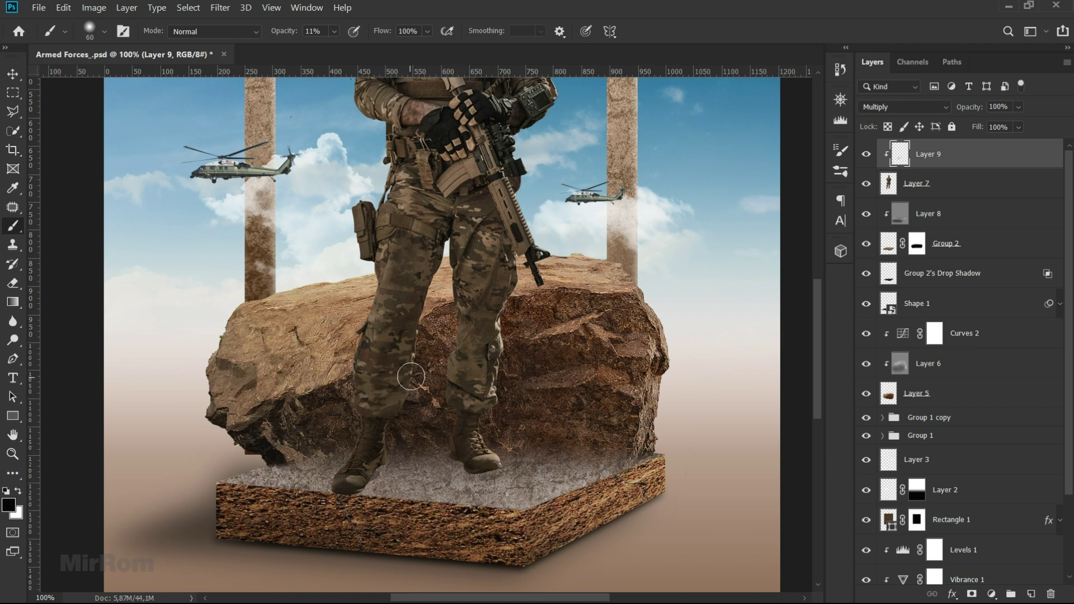
- Paint faint 8%-opacity shading over the soldier's knee, lower and upper body, then add Layer 10
{"action": "key", "text": "ctrl+minus"}
{"action": "key", "text": "bracketright"}
{"action": "key", "text": "bracketright"}
{"action": "key", "text": "bracketright"}
{"action": "key", "text": "bracketright"}
{"action": "key", "text": "bracketright"}
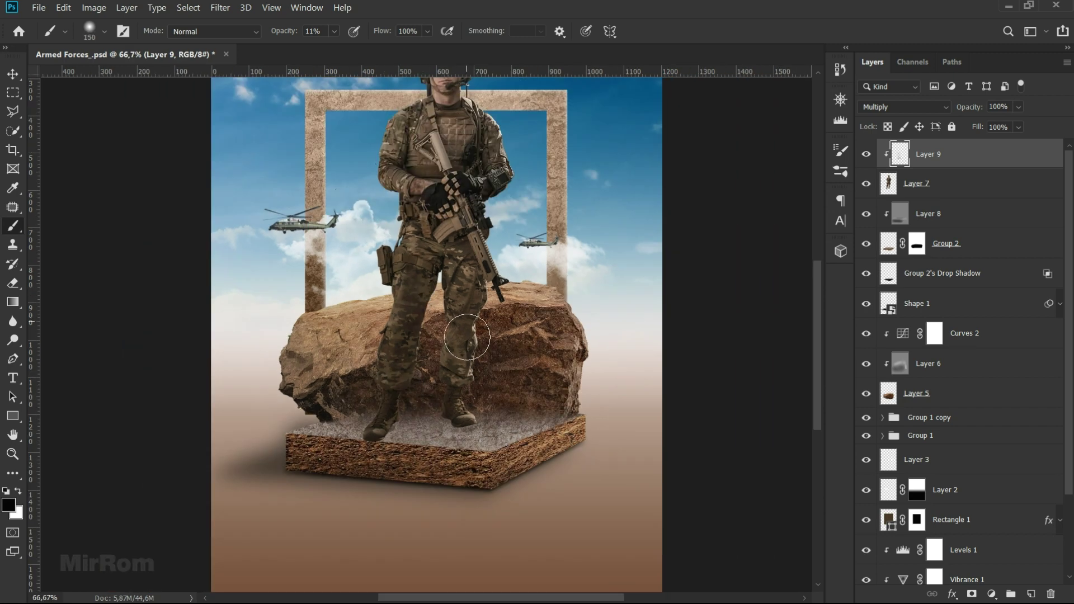
{"action": "key", "text": "0"}
{"action": "key", "text": "8"}
{"action": "left_click_drag", "start_coordinate": [343, 335], "coordinate": [454, 346]}
{"action": "scroll", "coordinate": [450, 445], "scroll_direction": "up", "scroll_amount": 3}
{"action": "key", "text": "bracketright"}
{"action": "key", "text": "bracketright"}
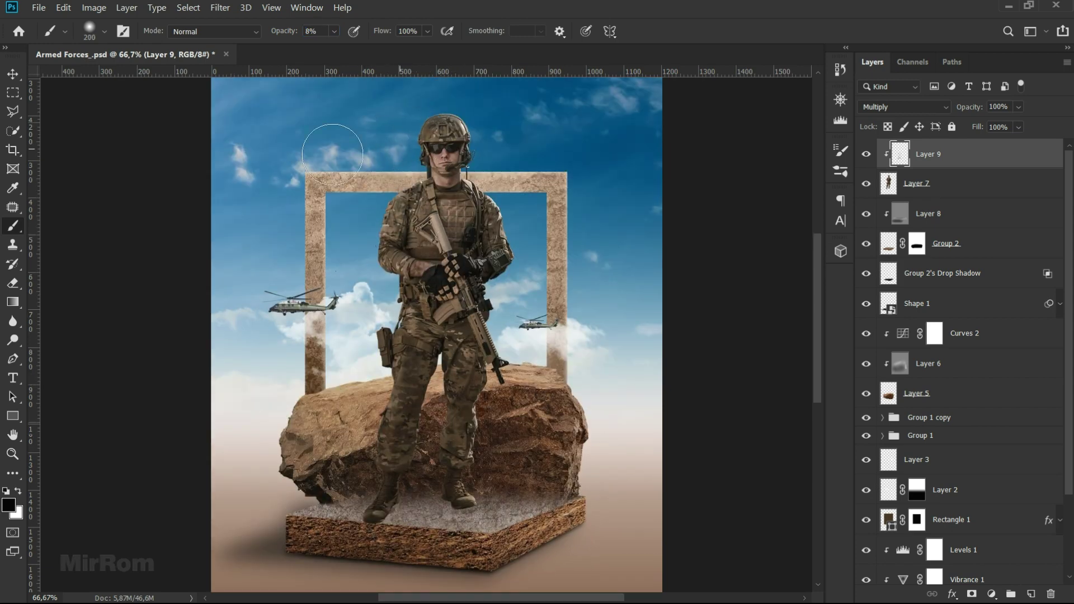
{"action": "left_click_drag", "start_coordinate": [391, 279], "coordinate": [465, 311]}
{"action": "key", "text": "bracketleft"}
{"action": "key", "text": "bracketleft"}
{"action": "left_click_drag", "start_coordinate": [497, 387], "coordinate": [448, 229]}
{"action": "key", "text": "bracketleft"}
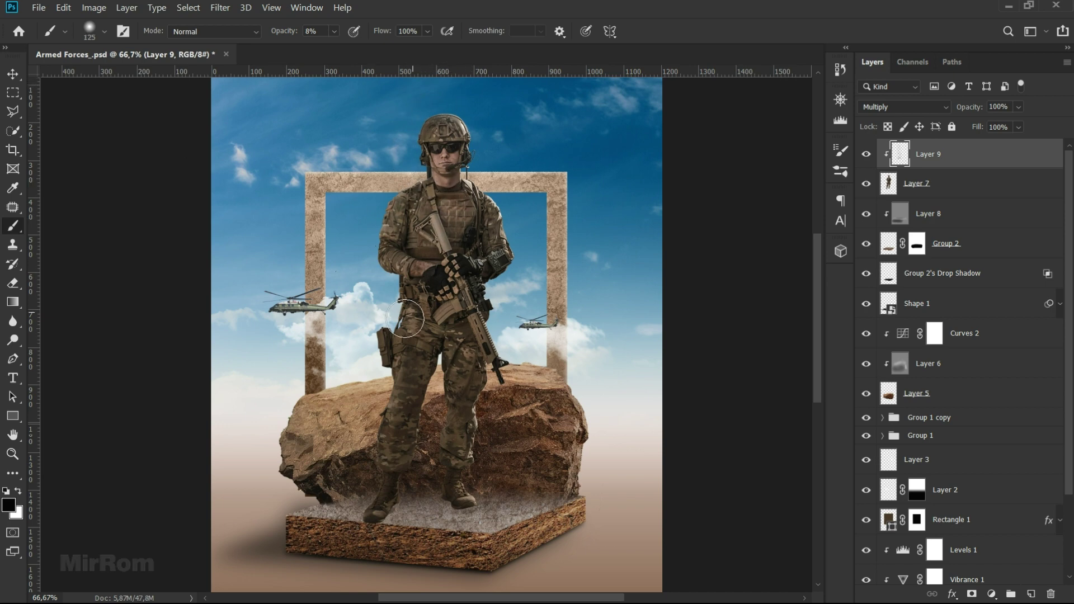
{"action": "left_click", "coordinate": [1032, 593]}
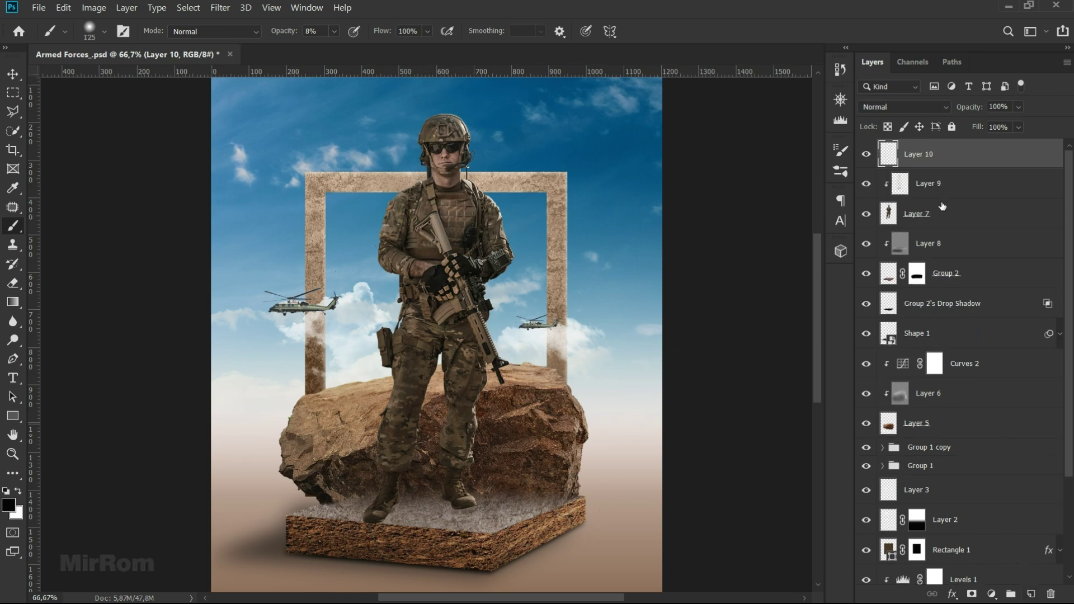
- Clip Layer 10 to the soldier, set it to Overlay, and make white the painting colour
{"action": "left_click", "coordinate": [961, 165], "text": "alt"}
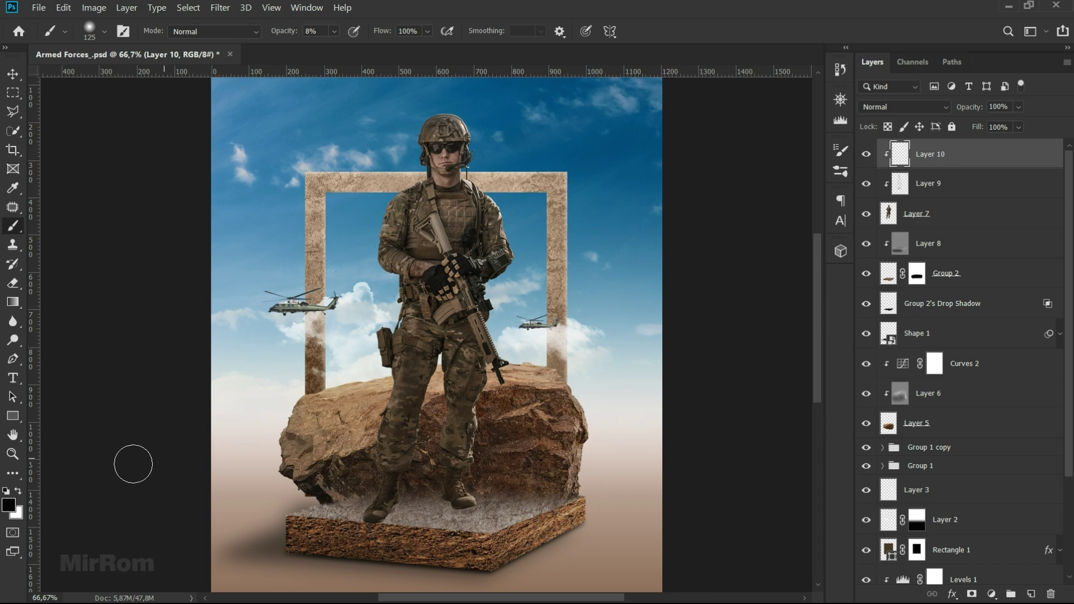
{"action": "key", "text": "x"}
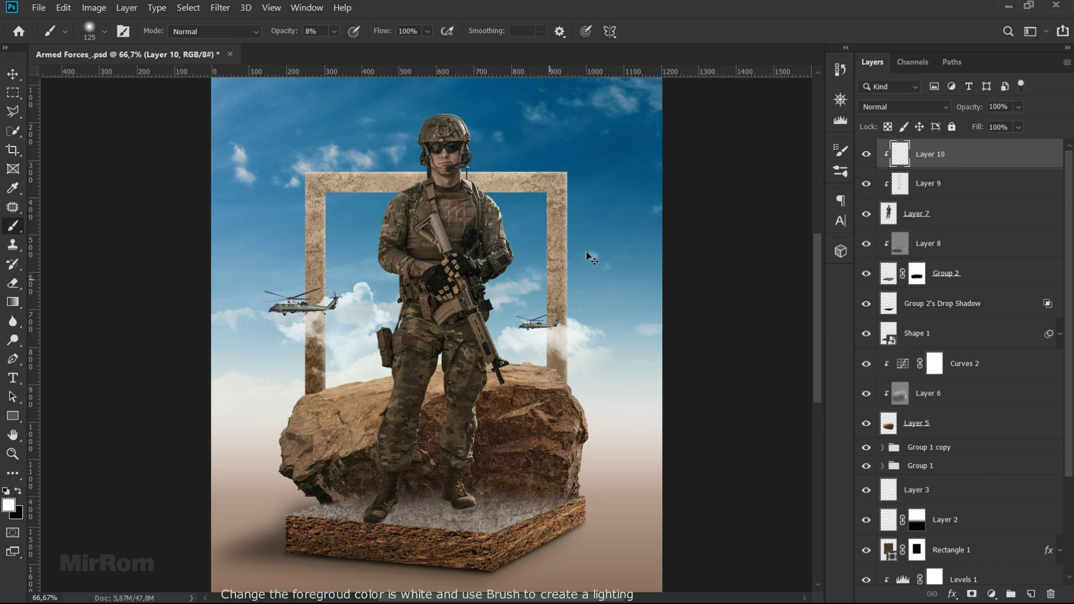
{"action": "left_click", "coordinate": [870, 107]}
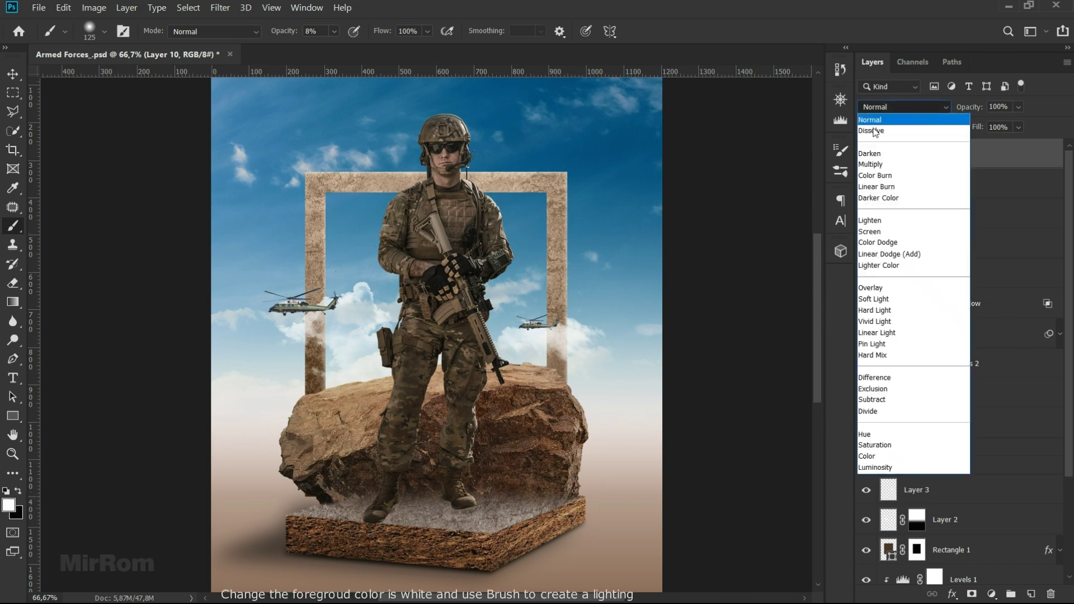
{"action": "left_click", "coordinate": [871, 287]}
{"action": "key", "text": "bracketright"}
{"action": "key", "text": "bracketright"}
{"action": "key", "text": "bracketright"}
{"action": "left_click", "coordinate": [334, 31]}
{"action": "left_click_drag", "start_coordinate": [388, 51], "coordinate": [384, 50]}
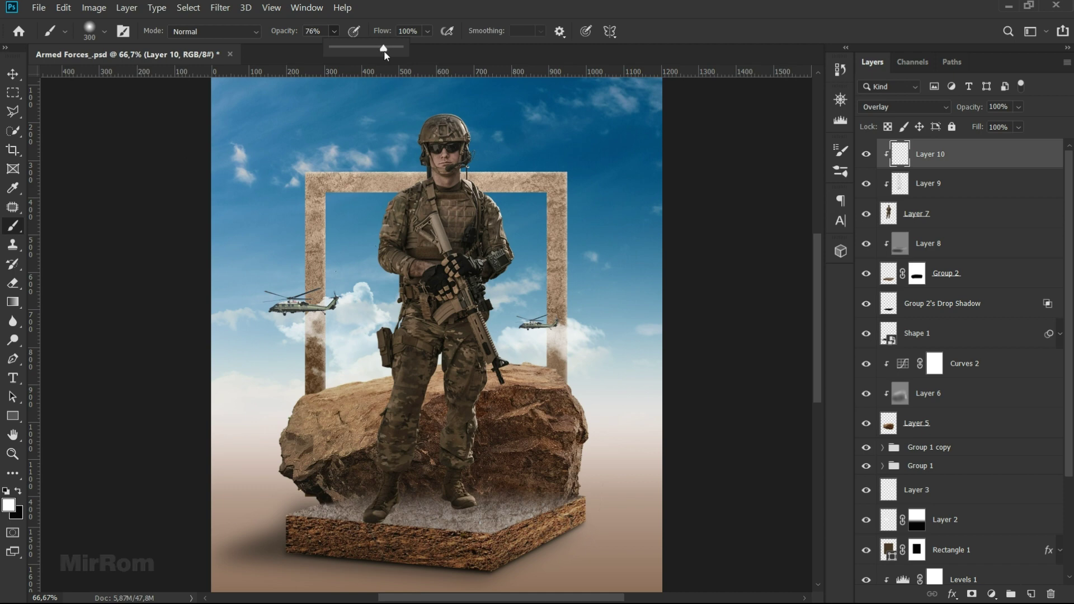
- Brush soft white light onto the soldier near the boots at 18% opacity with a 100 px brush
{"action": "right_click", "coordinate": [549, 168]}
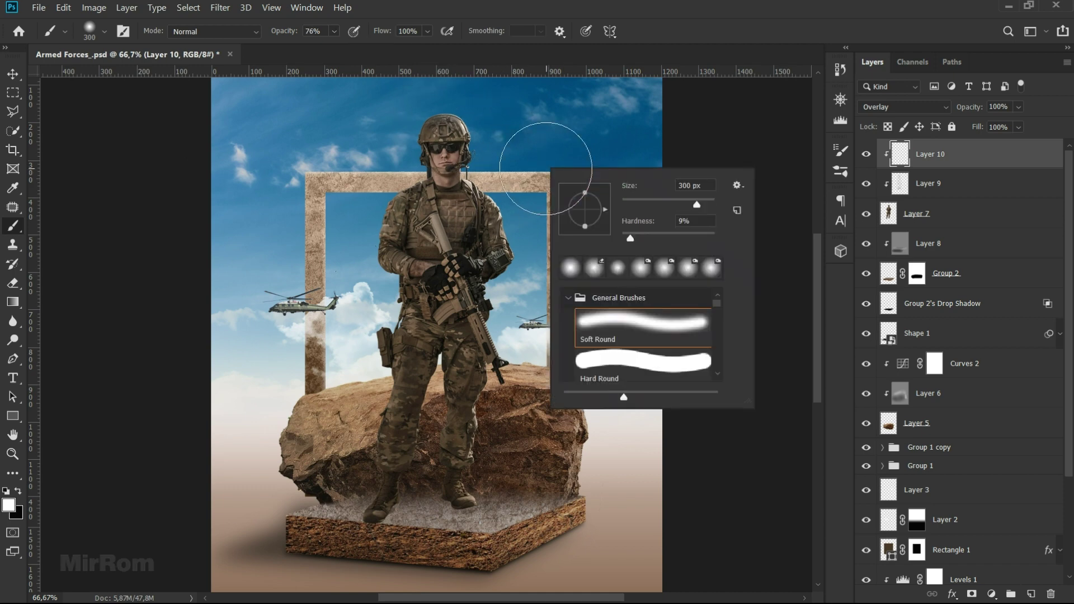
{"action": "left_click", "coordinate": [516, 134]}
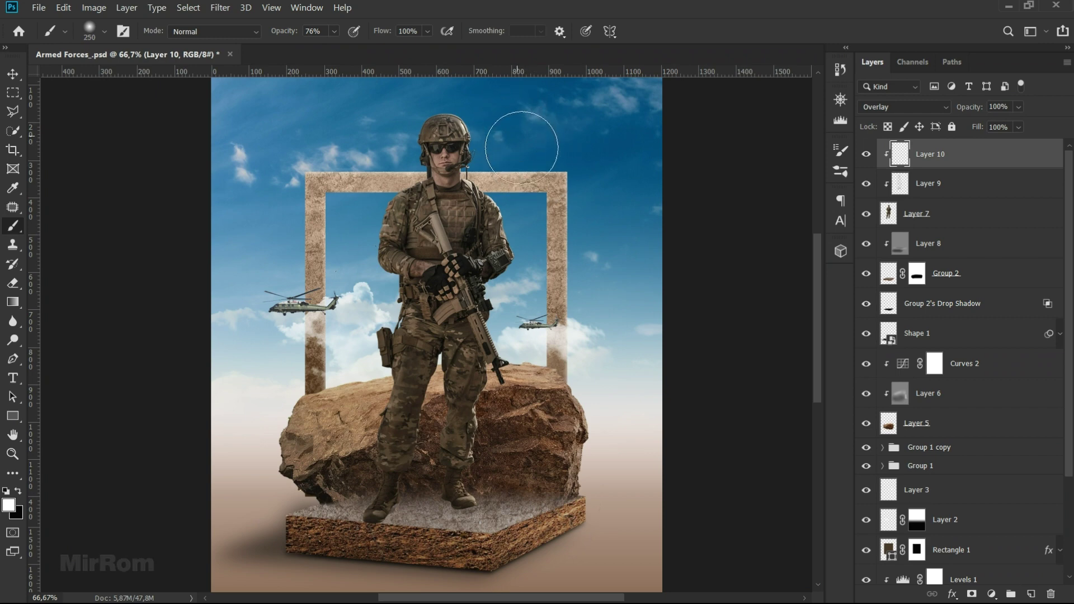
{"action": "key", "text": "bracketright"}
{"action": "key", "text": "bracketright"}
{"action": "key", "text": "bracketleft"}
{"action": "key", "text": "bracketleft"}
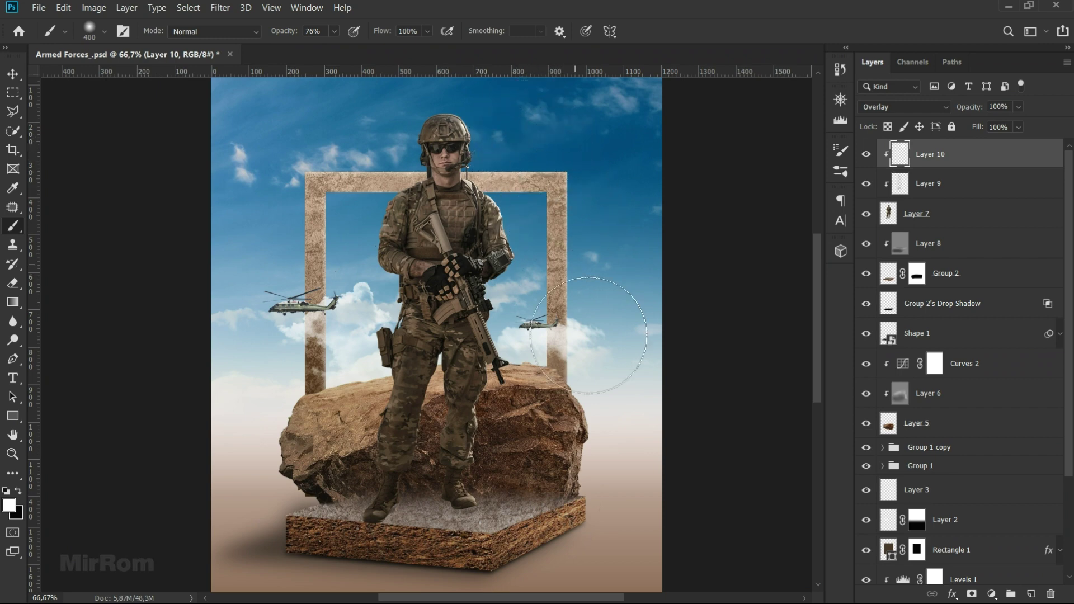
{"action": "key", "text": "bracketleft"}
{"action": "left_click_drag", "start_coordinate": [520, 484], "coordinate": [504, 506]}
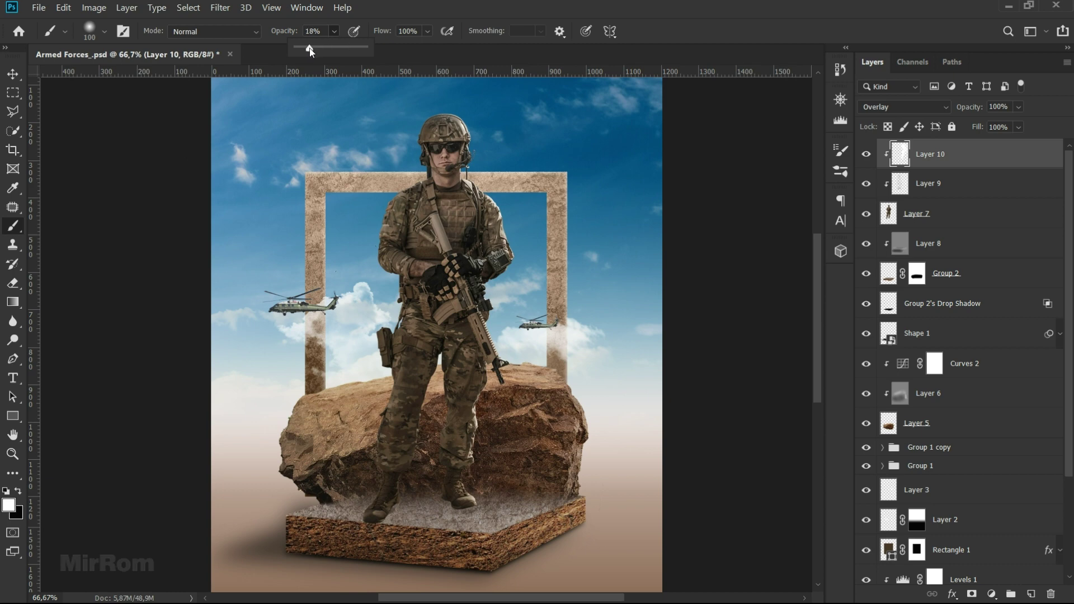
{"action": "left_click", "coordinate": [462, 166]}
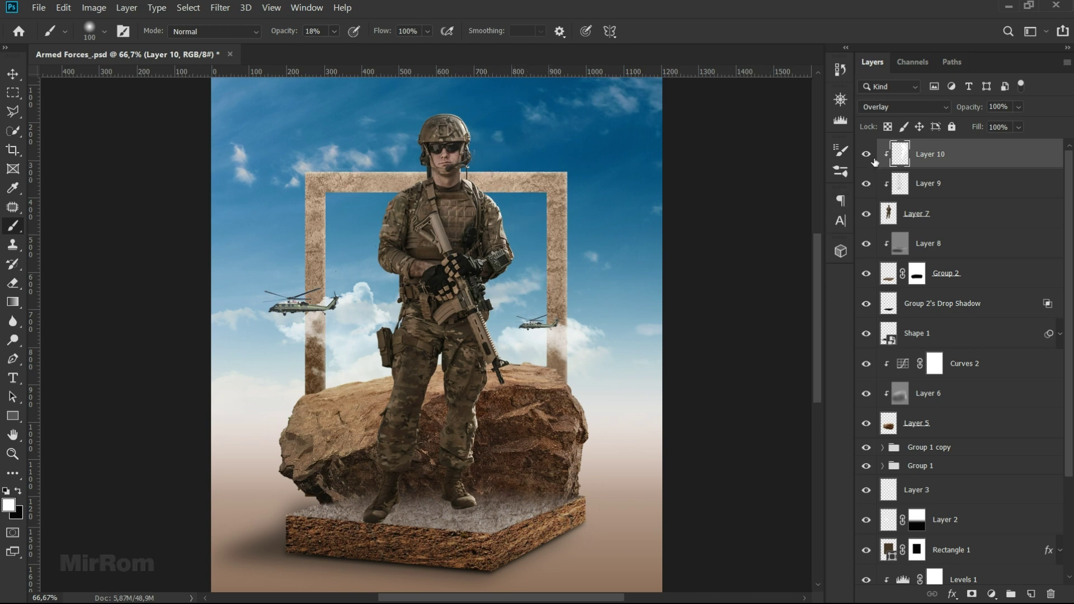
{"action": "key", "text": "v"}
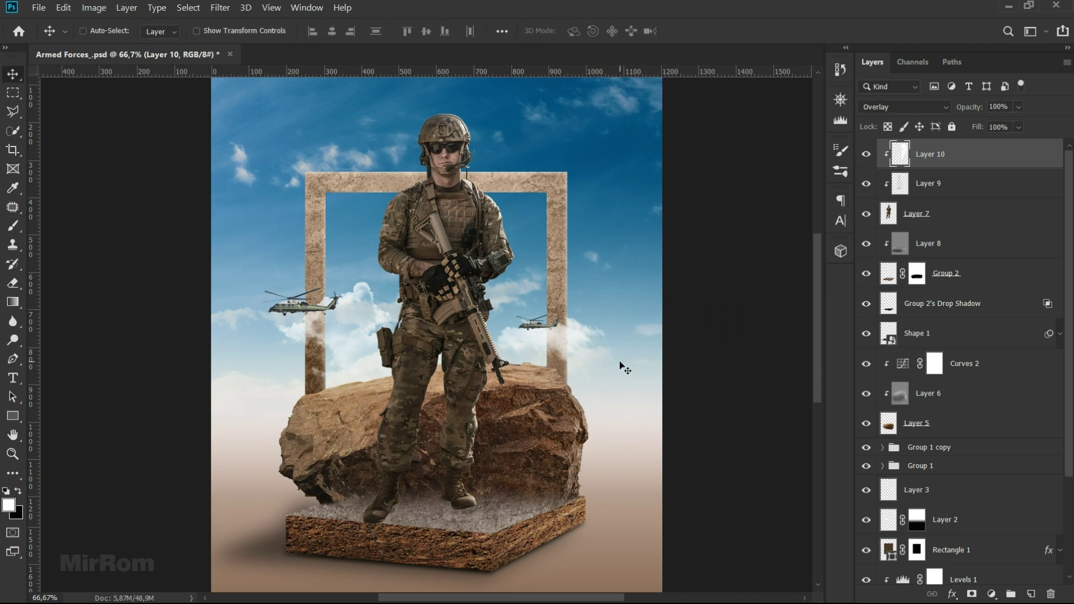
{"action": "key", "text": "ctrl+minus"}
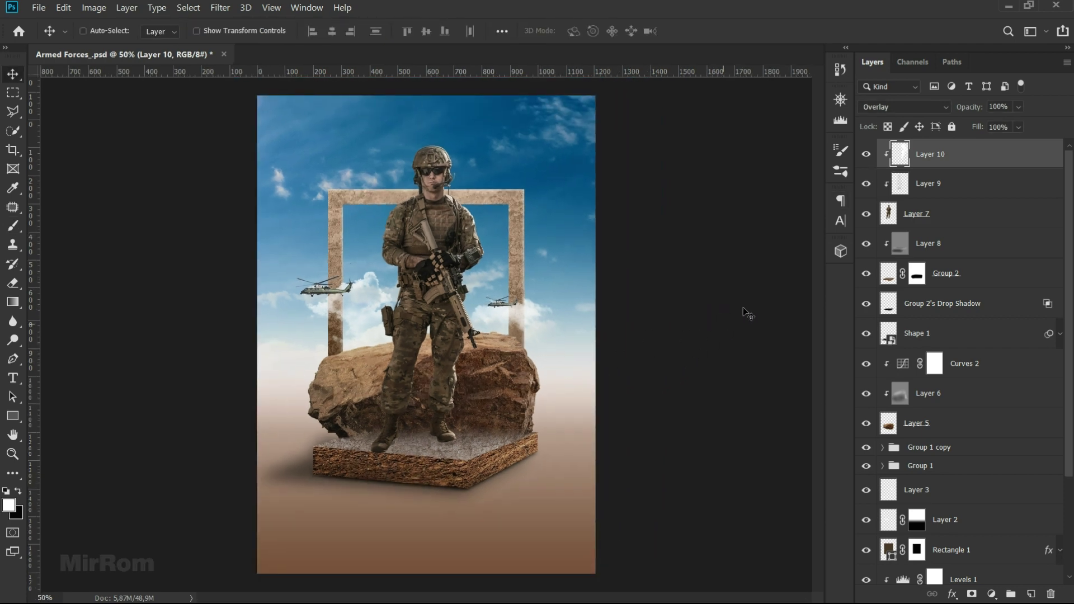
- Select Layer 8, restore Group 2's visibility, and add a new empty Layer 11 above it
{"action": "left_click", "coordinate": [920, 248]}
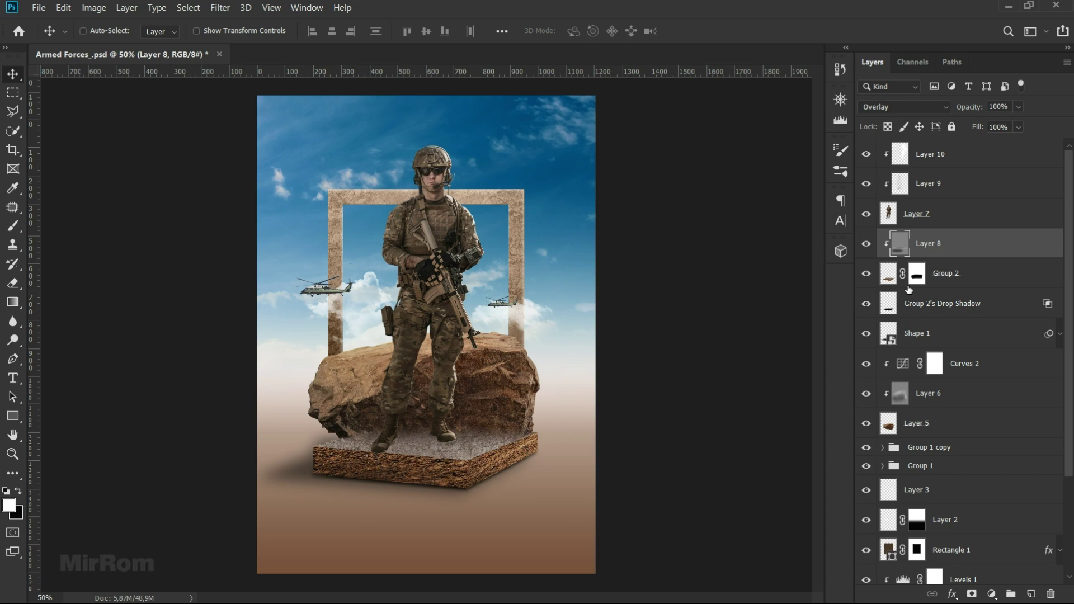
{"action": "left_click", "coordinate": [867, 276]}
{"action": "left_click", "coordinate": [867, 245]}
{"action": "key", "text": "ctrl+shift+alt+n"}
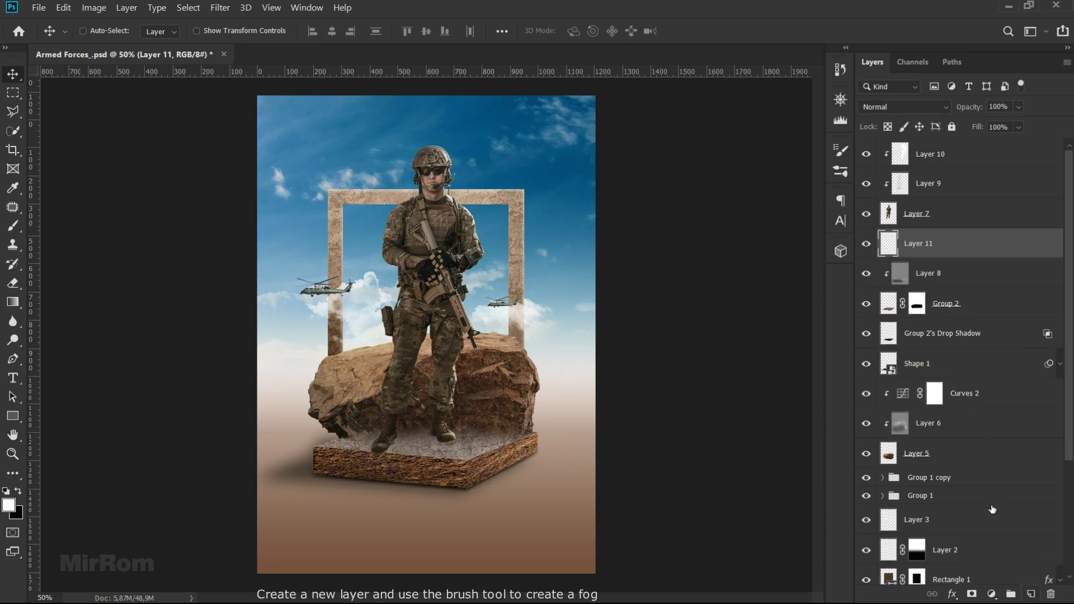
- Set the foreground colour to brown #8b6e62 and switch to the Brush
{"action": "left_click", "coordinate": [9, 505]}
{"action": "left_click", "coordinate": [426, 432]}
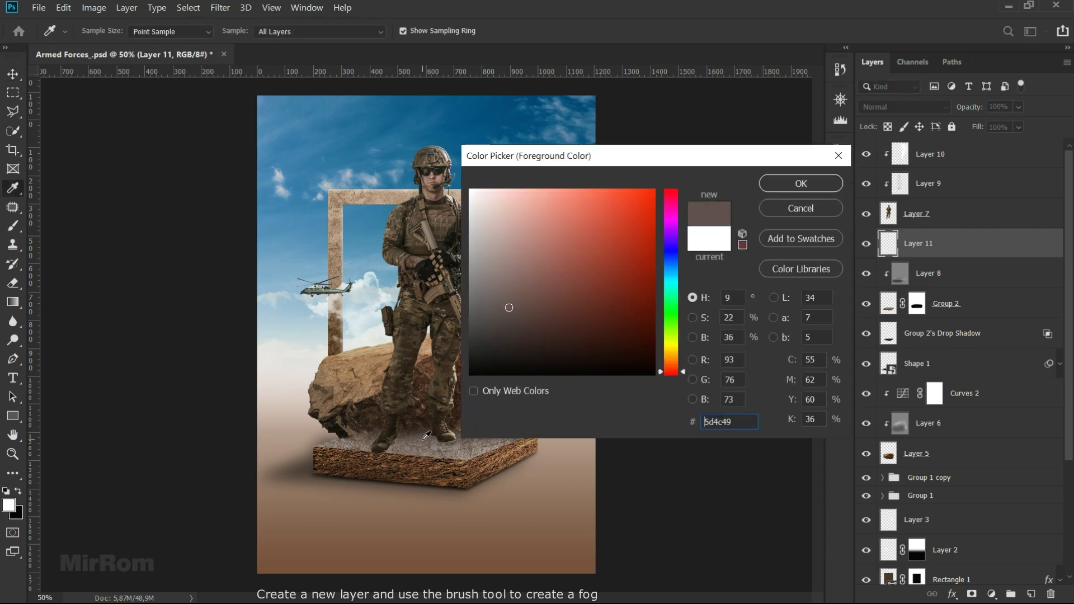
{"action": "left_click", "coordinate": [521, 276]}
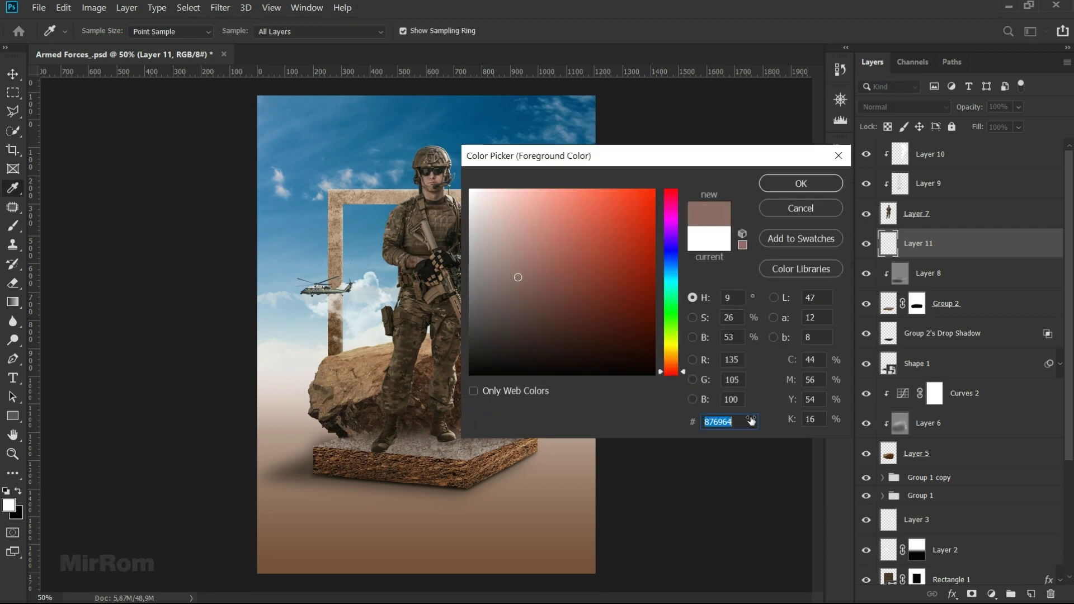
{"action": "type", "text": "8b6e62"}
{"action": "left_click", "coordinate": [778, 182]}
{"action": "key", "text": "v"}
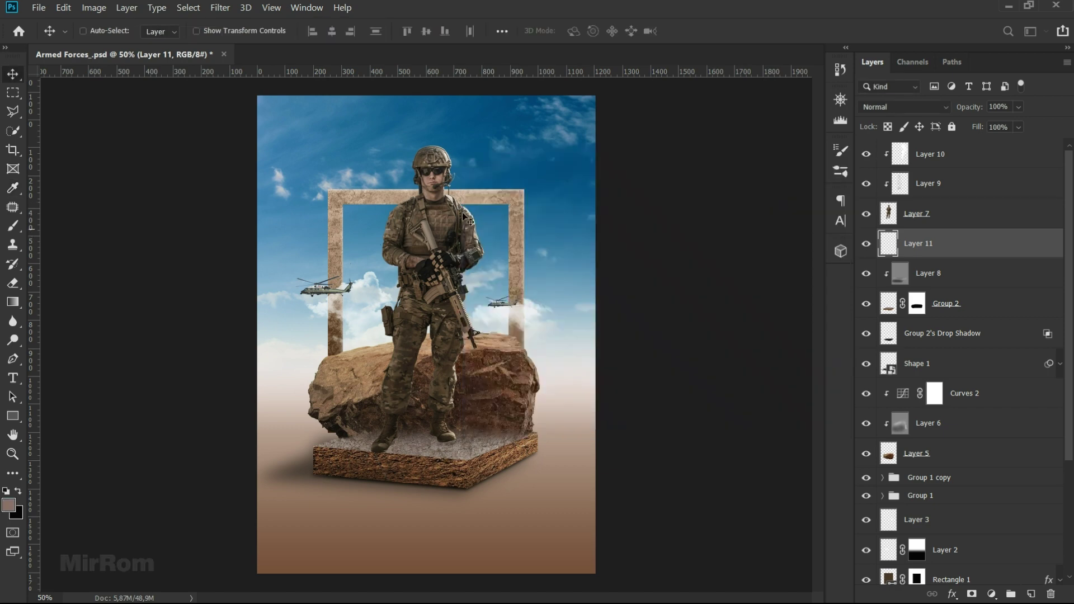
{"action": "key", "text": "b"}
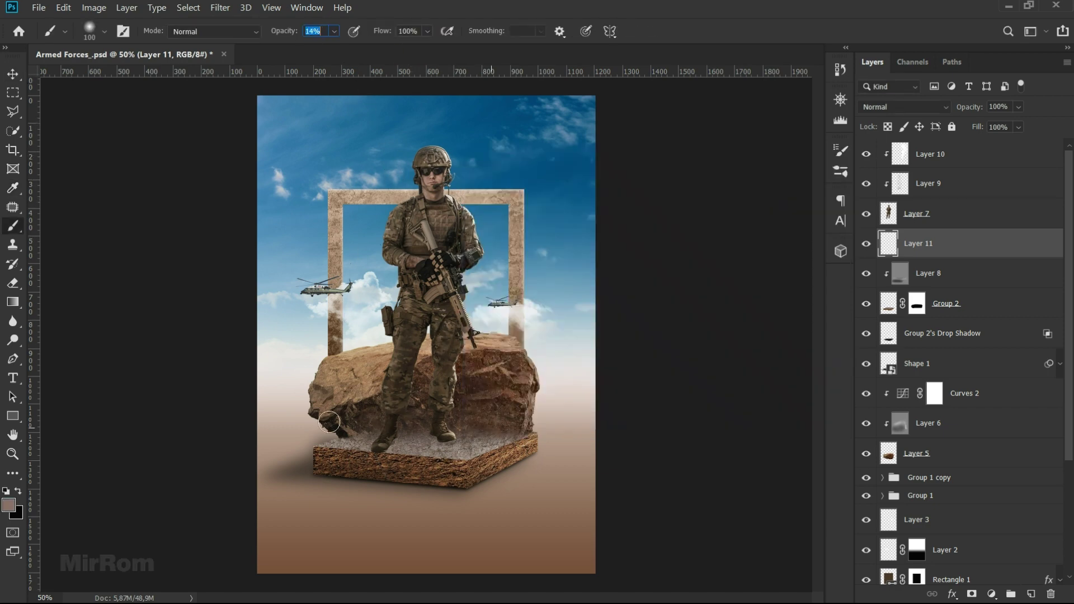
- Paint faint brown haze across the rock base with a large soft brush
{"action": "right_click", "coordinate": [487, 339]}
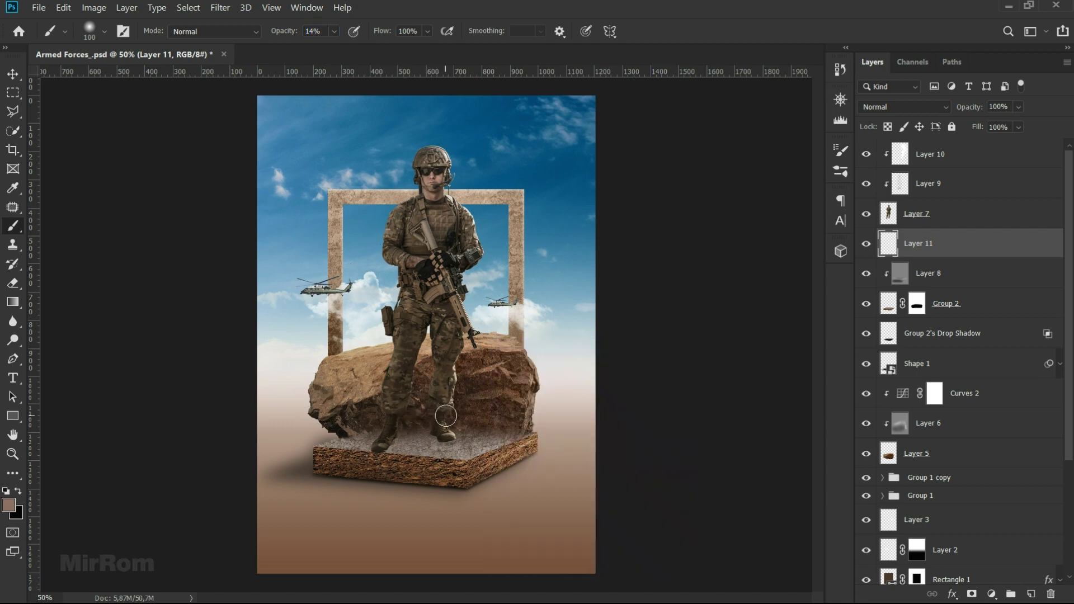
{"action": "key", "text": "bracketright"}
{"action": "key", "text": "bracketright"}
{"action": "key", "text": "bracketright"}
{"action": "left_click_drag", "start_coordinate": [518, 427], "coordinate": [565, 423]}
{"action": "key", "text": "bracketright"}
{"action": "key", "text": "bracketright"}
{"action": "key", "text": "bracketright"}
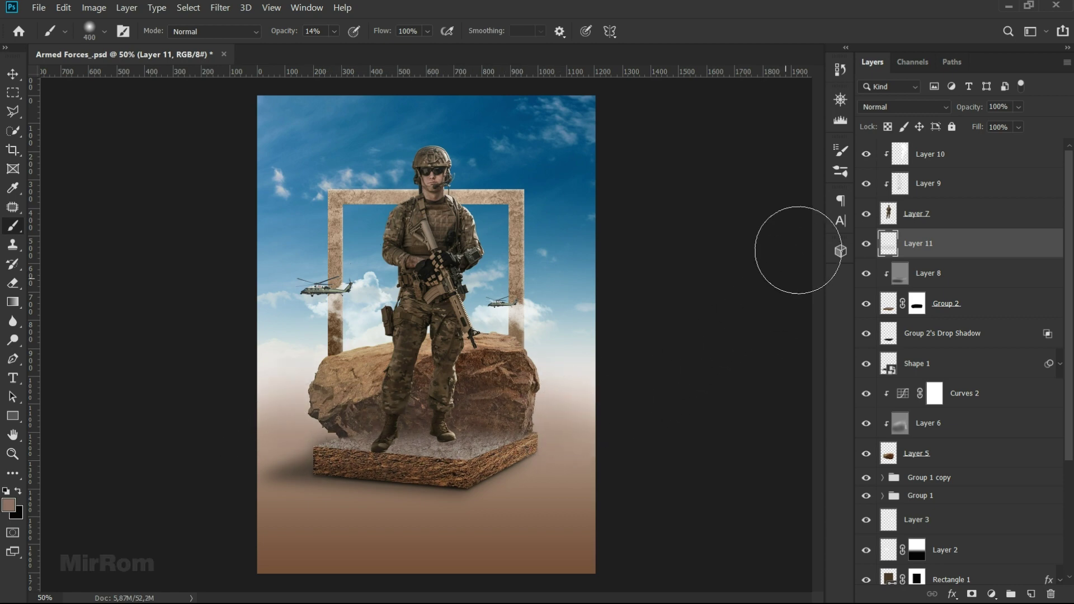
- Set Layer 11 to Screen blend mode and add a layer mask
{"action": "left_click", "coordinate": [876, 107]}
{"action": "left_click", "coordinate": [884, 232]}
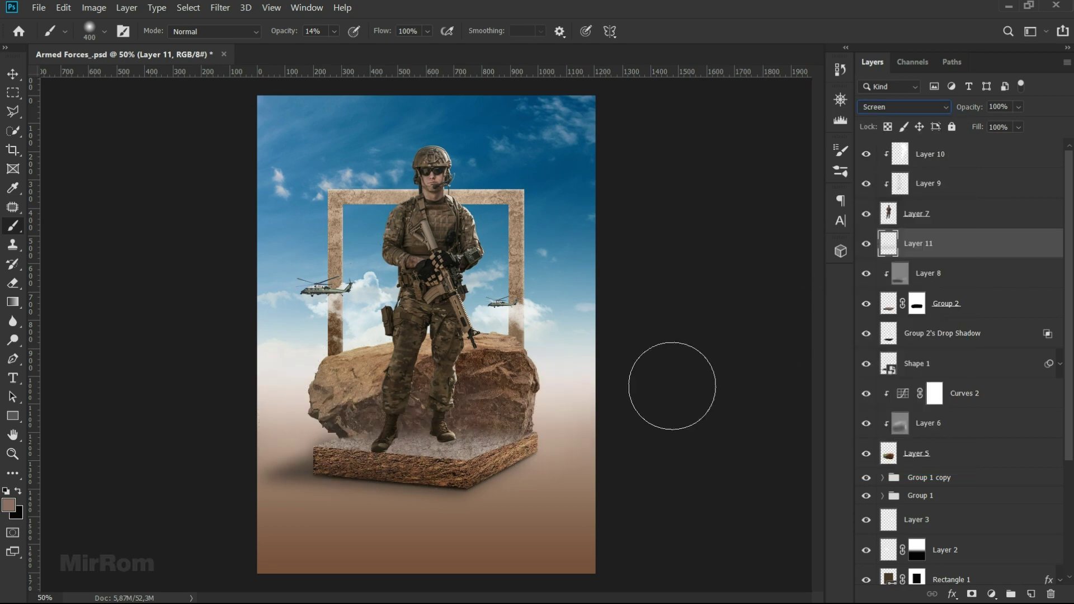
{"action": "key", "text": "bracketleft"}
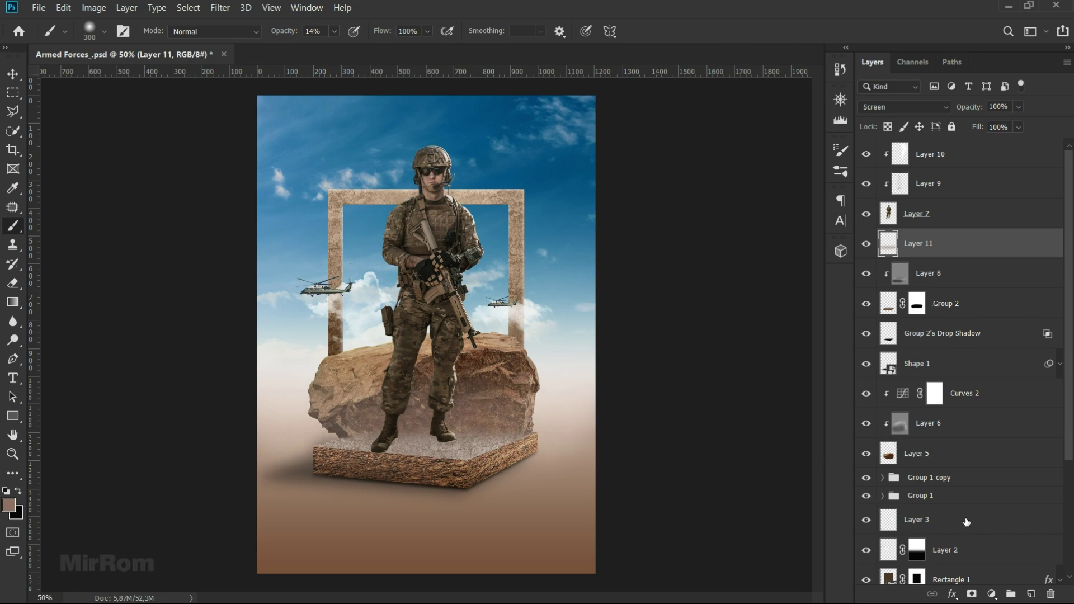
{"action": "left_click", "coordinate": [972, 594]}
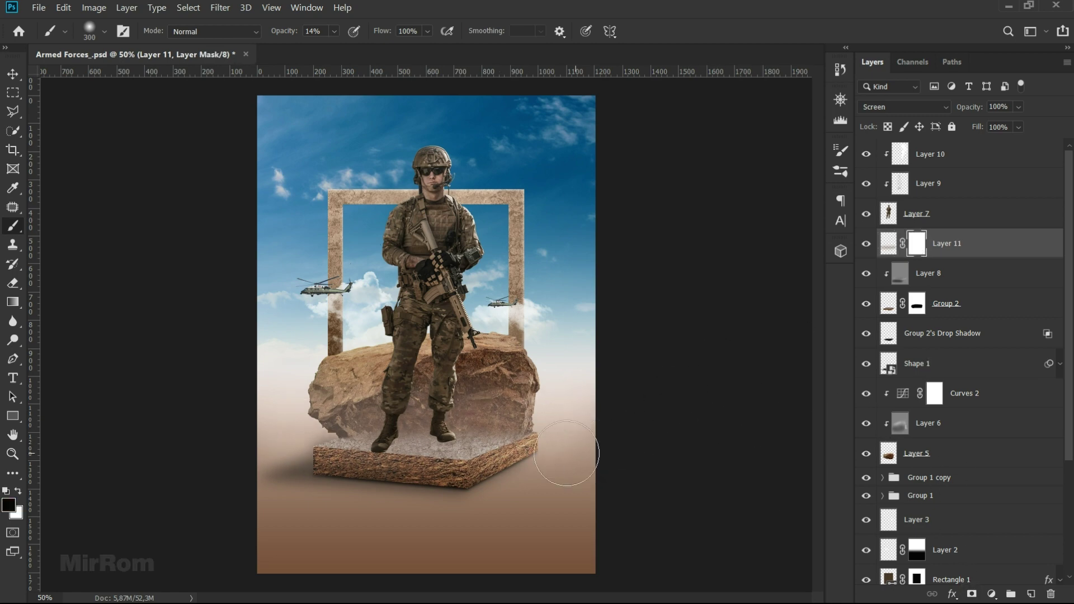
- At 100% brush opacity, paint black on the mask to hide haze along the platform base
{"action": "left_click_drag", "start_coordinate": [283, 32], "coordinate": [369, 45]}
{"action": "key", "text": "bracketleft"}
{"action": "key", "text": "bracketleft"}
{"action": "key", "text": "bracketleft"}
{"action": "mouse_move", "coordinate": [430, 468]}
{"action": "left_mouse_down"}
{"action": "mouse_move", "coordinate": [267, 473]}
{"action": "mouse_move", "coordinate": [466, 472]}
{"action": "left_mouse_up"}
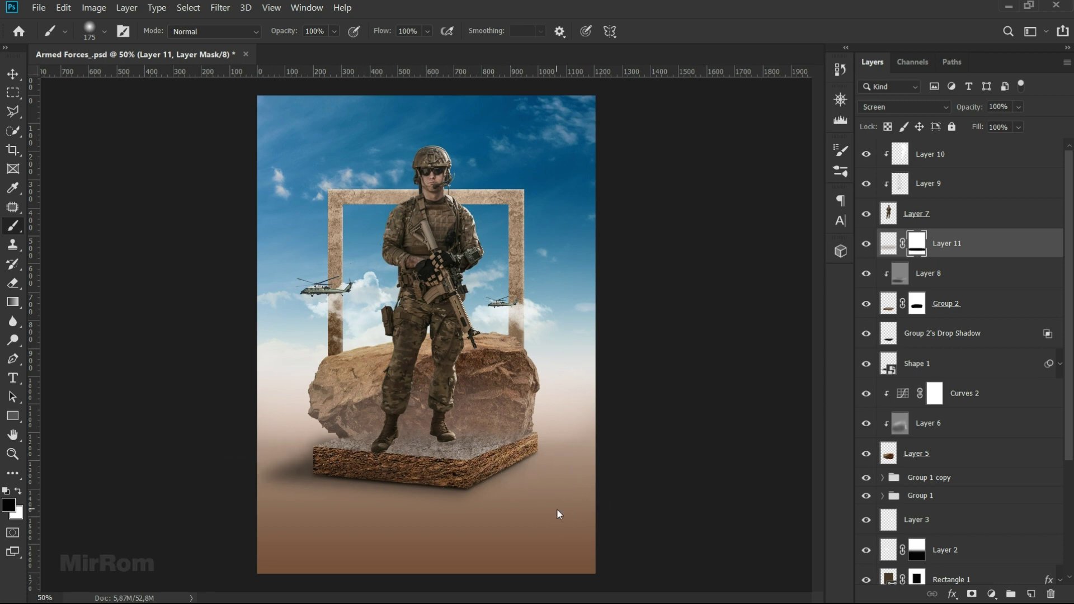
{"action": "left_click", "coordinate": [867, 243]}
{"action": "left_click", "coordinate": [867, 243]}
{"action": "left_click", "coordinate": [866, 243]}
- Mask out the haze left of the rock base and refine near the pillar with white
{"action": "key", "text": "bracketright"}
{"action": "key", "text": "bracketright"}
{"action": "key", "text": "bracketright"}
{"action": "mouse_move", "coordinate": [252, 506]}
{"action": "left_mouse_down"}
{"action": "mouse_move", "coordinate": [281, 448]}
{"action": "mouse_move", "coordinate": [302, 464]}
{"action": "mouse_move", "coordinate": [369, 336]}
{"action": "mouse_move", "coordinate": [498, 325]}
{"action": "mouse_move", "coordinate": [576, 484]}
{"action": "mouse_move", "coordinate": [559, 376]}
{"action": "left_mouse_up"}
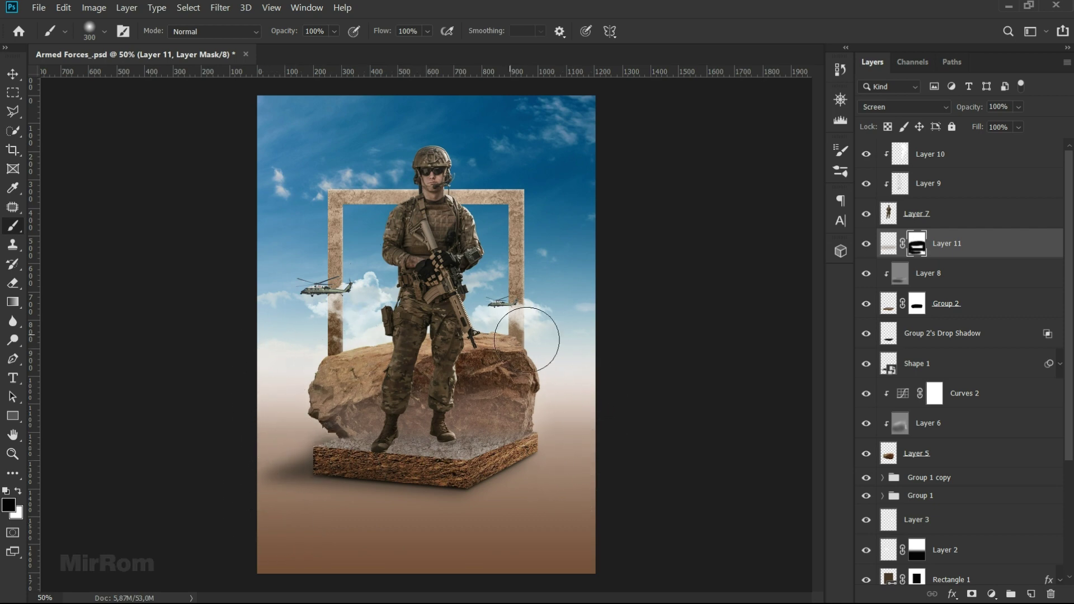
{"action": "left_click", "coordinate": [18, 493]}
{"action": "key", "text": "bracketleft"}
{"action": "key", "text": "bracketleft"}
{"action": "key", "text": "bracketleft"}
{"action": "key", "text": "v"}
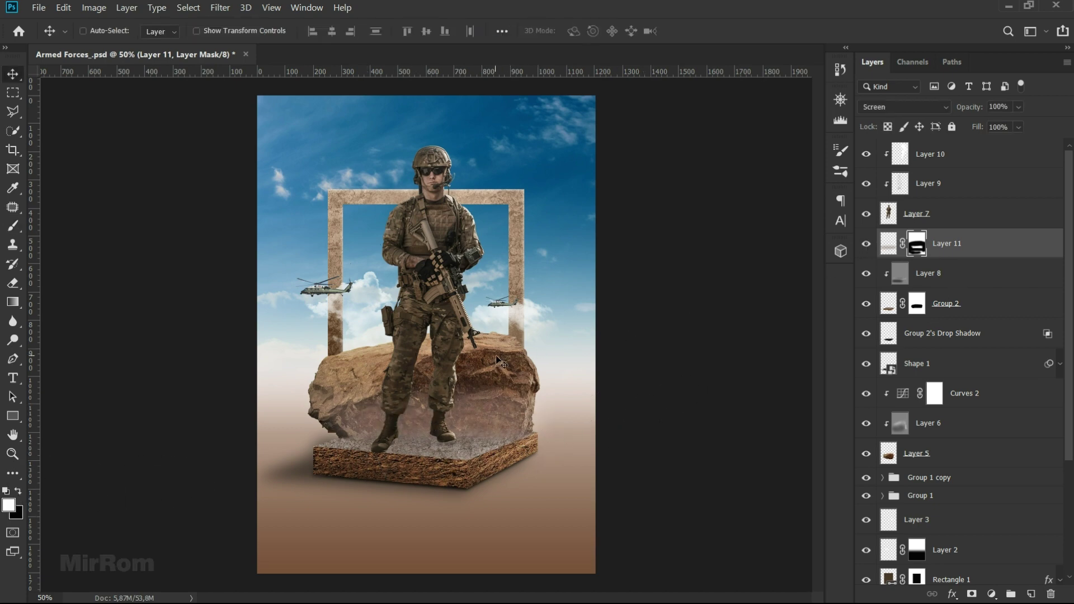
{"action": "key", "text": "b"}
{"action": "left_click_drag", "start_coordinate": [476, 345], "coordinate": [482, 353]}
{"action": "key", "text": "x"}
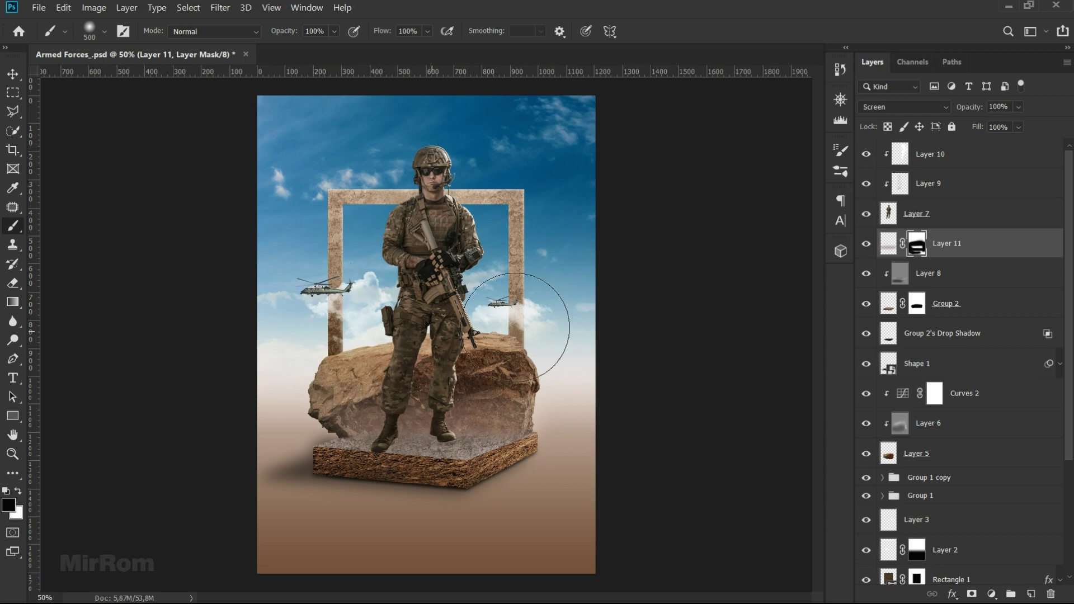
- Reselect Layer 11 and save the document with Ctrl+S
{"action": "key", "text": "v"}
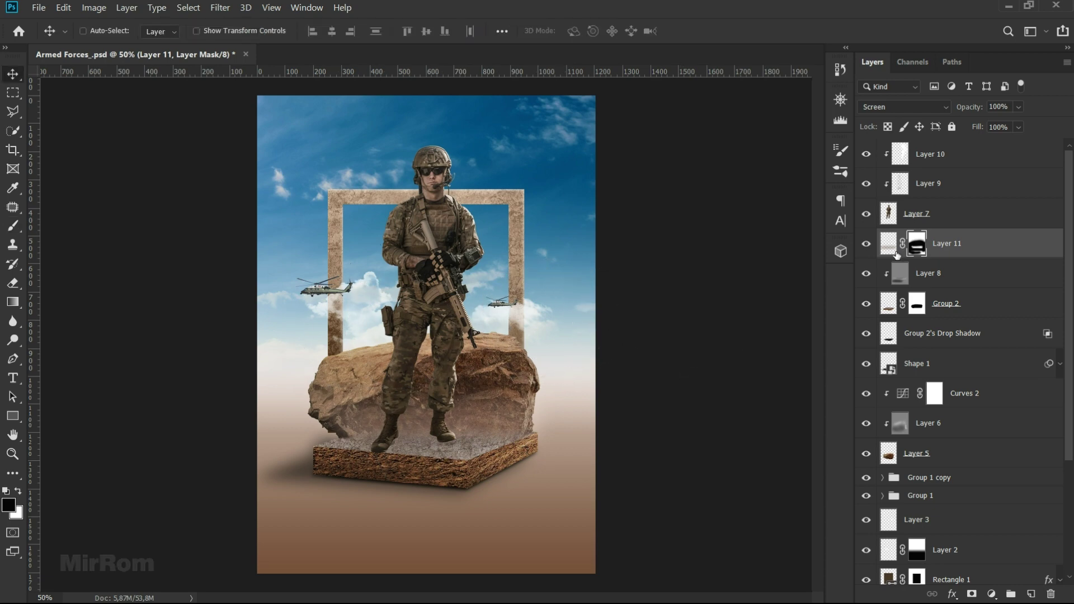
{"action": "left_click", "coordinate": [915, 215]}
{"action": "left_click", "coordinate": [956, 244]}
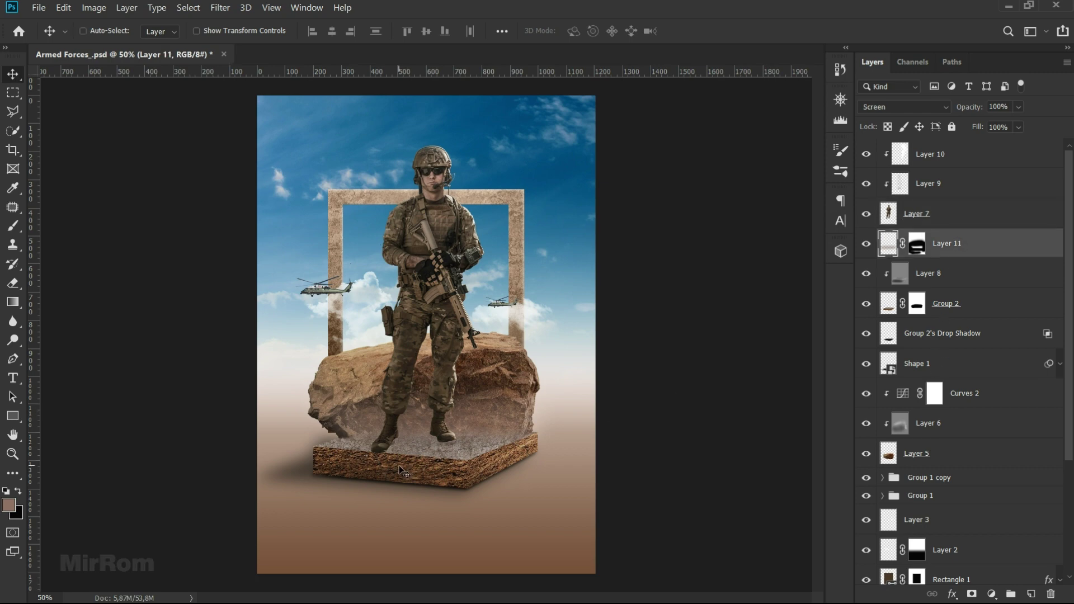
{"action": "key", "text": "ctrl+s"}
{"action": "left_click", "coordinate": [13, 358]}
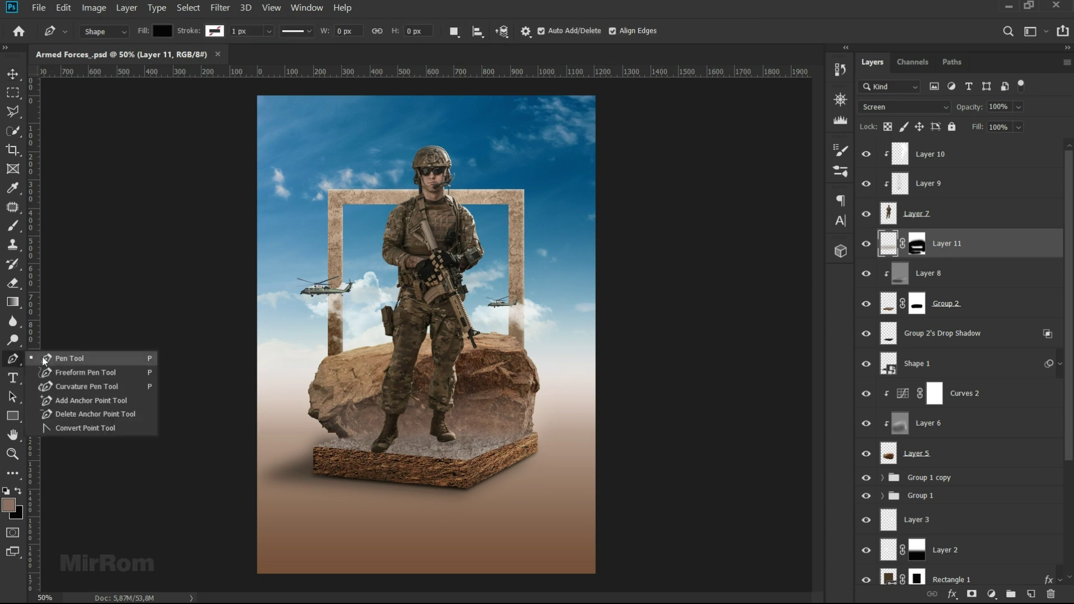
- Show guides, zoom in, and start the shadow shape from the right boot to the left canvas edge
{"action": "key", "text": "ctrl+semicolon"}
{"action": "key", "text": "ctrl+plus"}
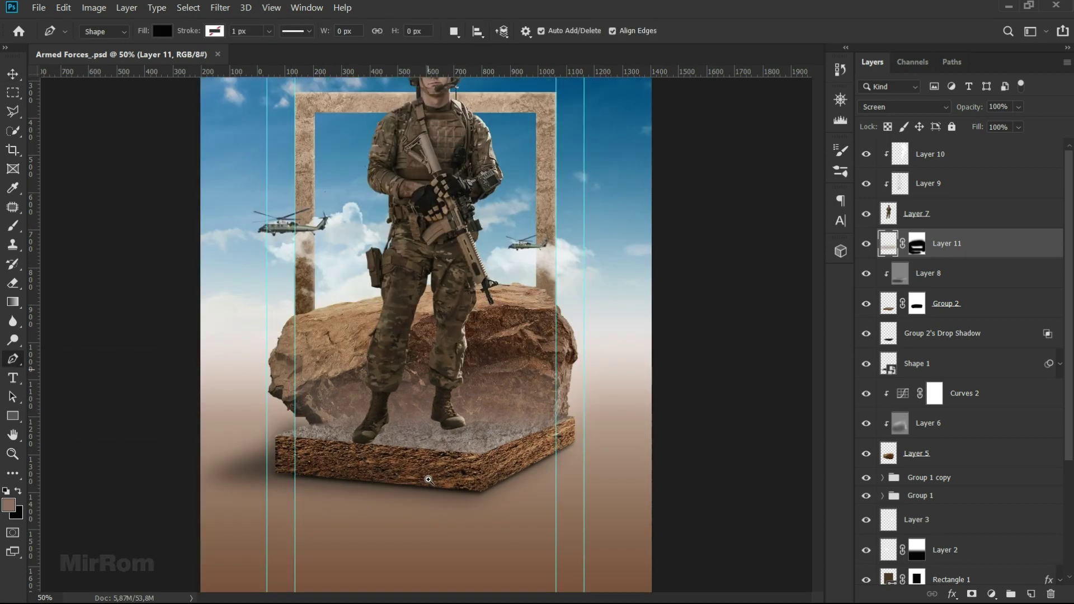
{"action": "scroll", "coordinate": [433, 429], "scroll_direction": "down", "scroll_amount": 3}
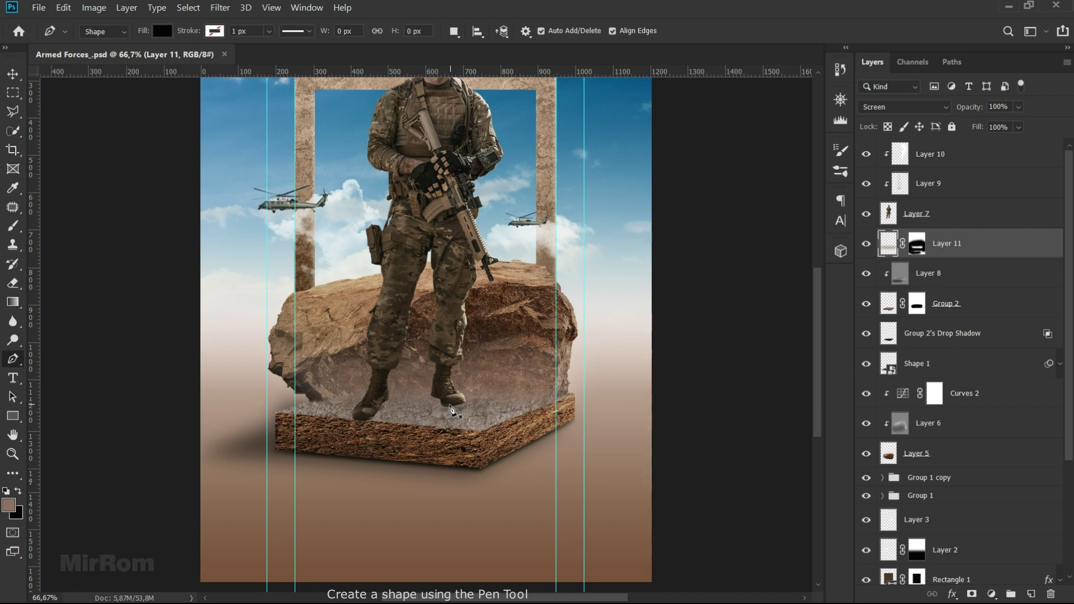
{"action": "left_click", "coordinate": [449, 405]}
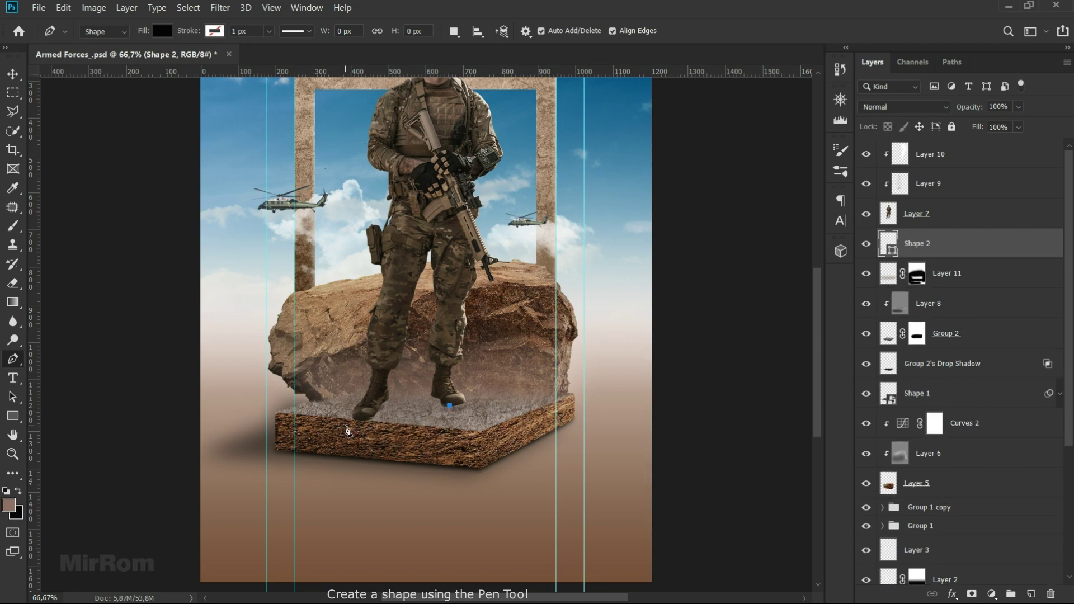
{"action": "left_click", "coordinate": [186, 450]}
{"action": "left_click_drag", "start_coordinate": [186, 450], "coordinate": [192, 449]}
- Complete the four-corner black shadow and convert Shape 2 to a smart object
{"action": "left_click", "coordinate": [189, 407]}
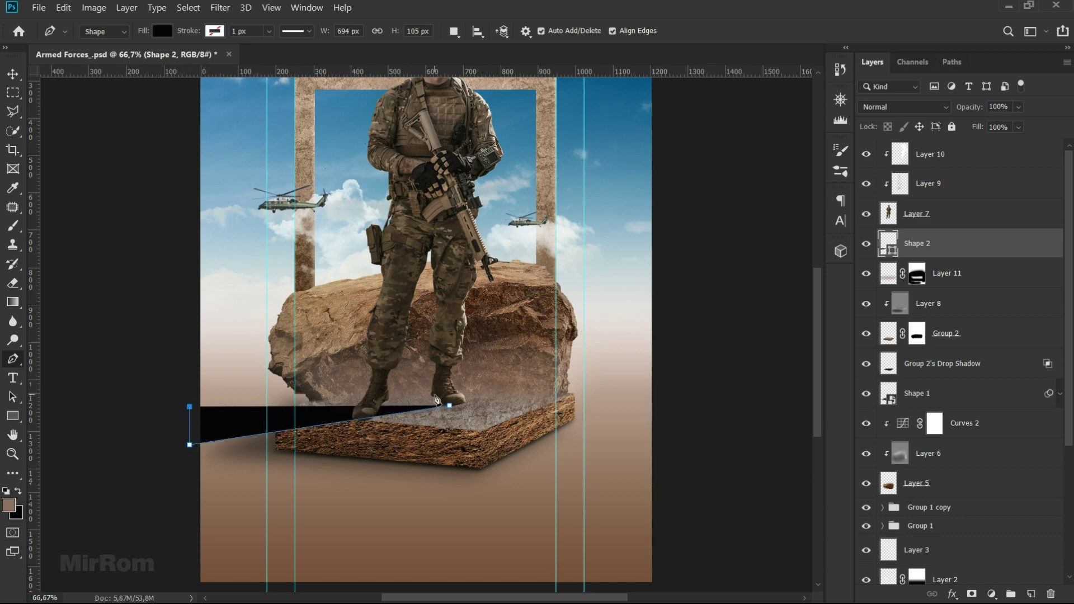
{"action": "left_click", "coordinate": [433, 396]}
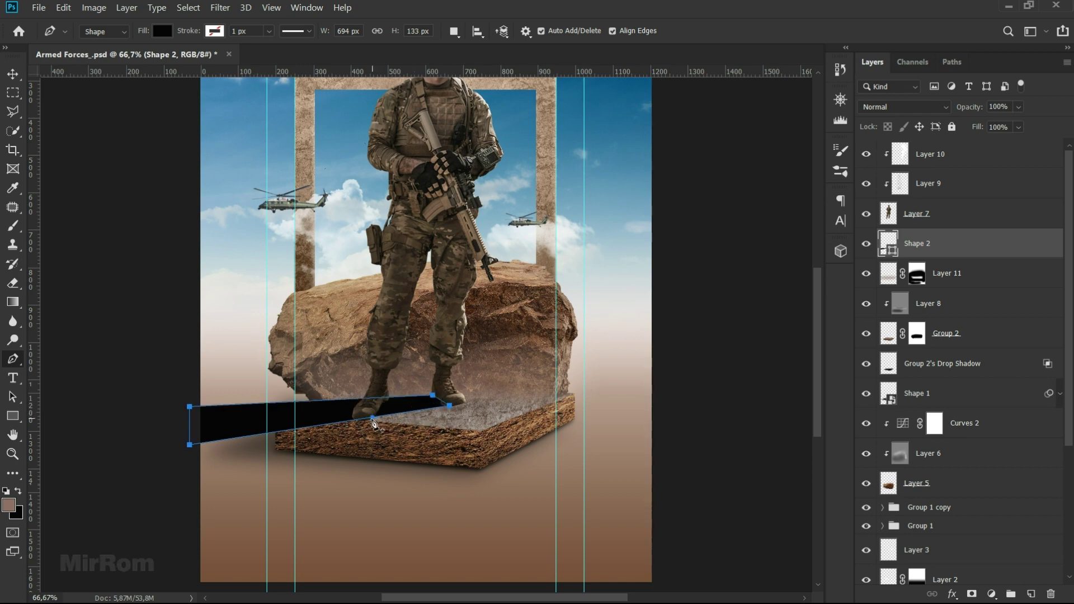
{"action": "key", "text": "v"}
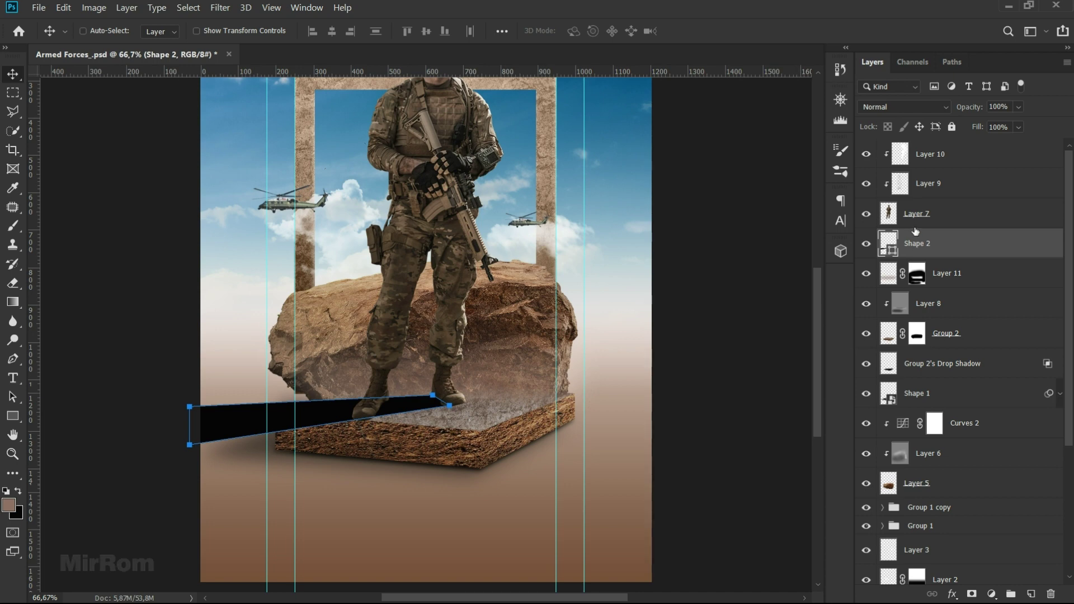
{"action": "right_click", "coordinate": [928, 249]}
{"action": "left_click", "coordinate": [820, 194]}
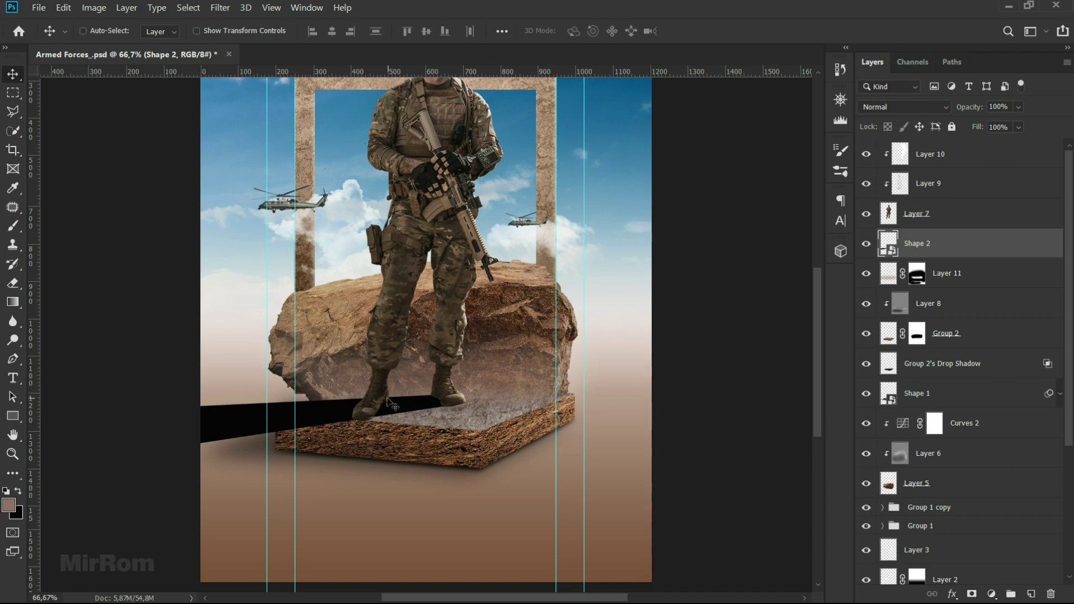
- Skew Shape 2 by lowering its top-left and bottom-left corners slightly
{"action": "key", "text": "ctrl"}
{"action": "key", "text": "ctrl+t"}
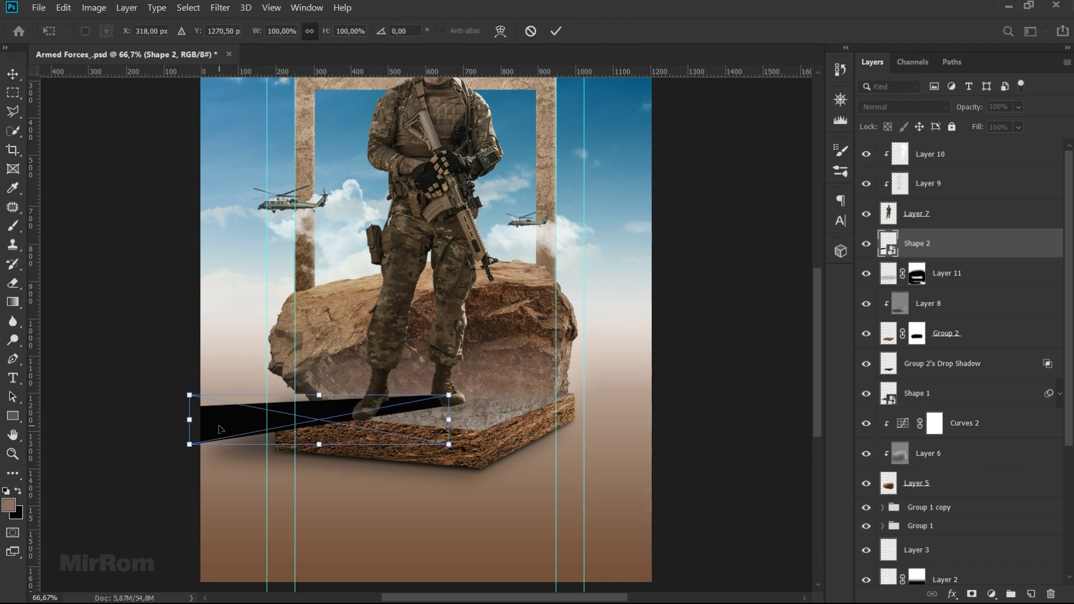
{"action": "right_click", "coordinate": [222, 439]}
{"action": "left_click", "coordinate": [250, 312]}
{"action": "left_click_drag", "start_coordinate": [189, 395], "coordinate": [189, 403]}
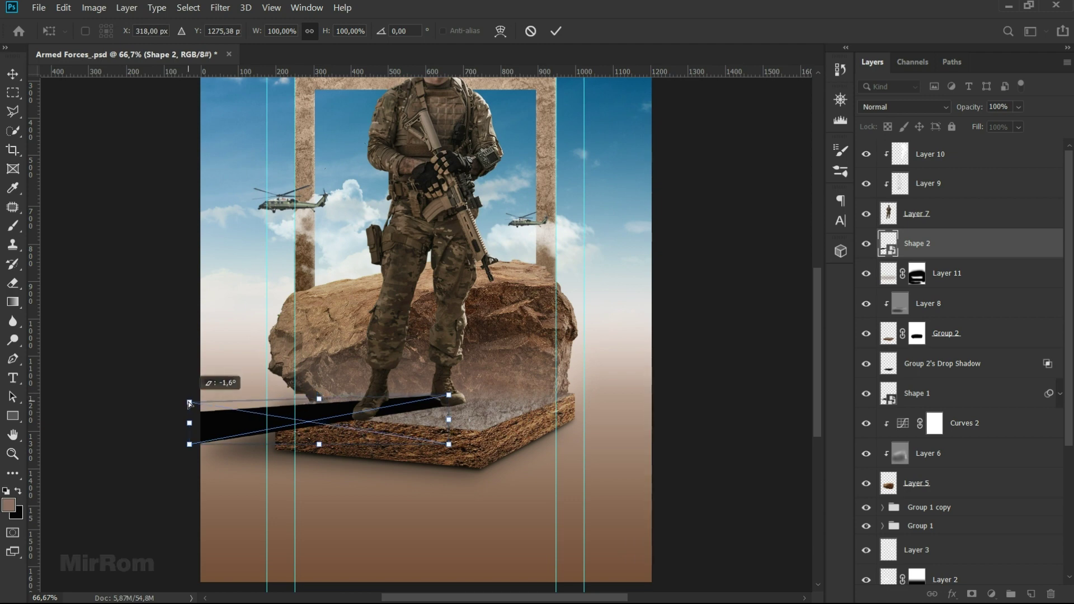
{"action": "left_click_drag", "start_coordinate": [189, 402], "coordinate": [189, 403]}
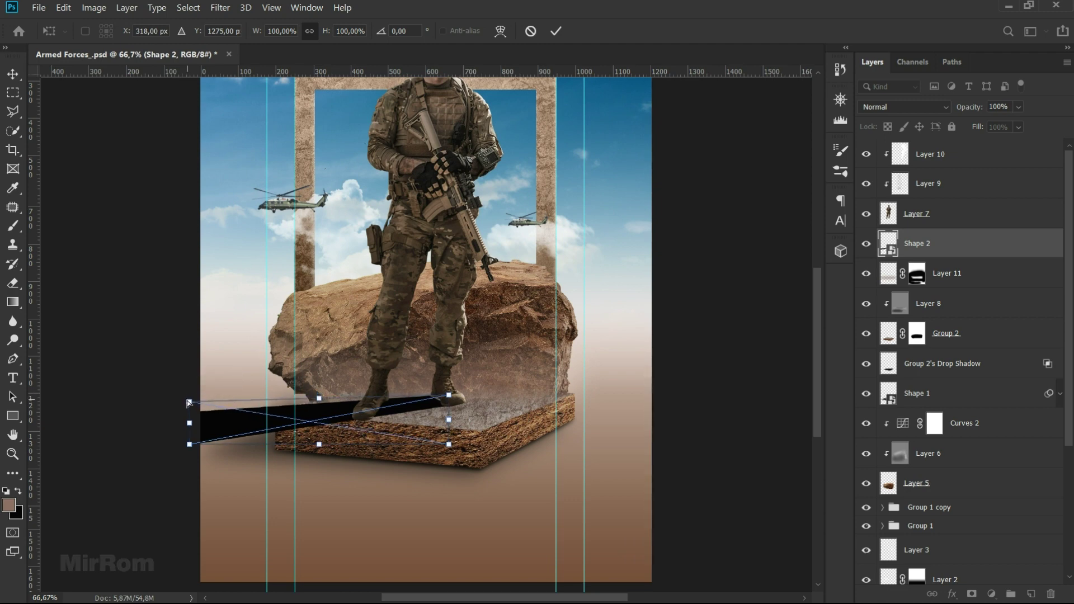
{"action": "left_click_drag", "start_coordinate": [191, 446], "coordinate": [191, 449]}
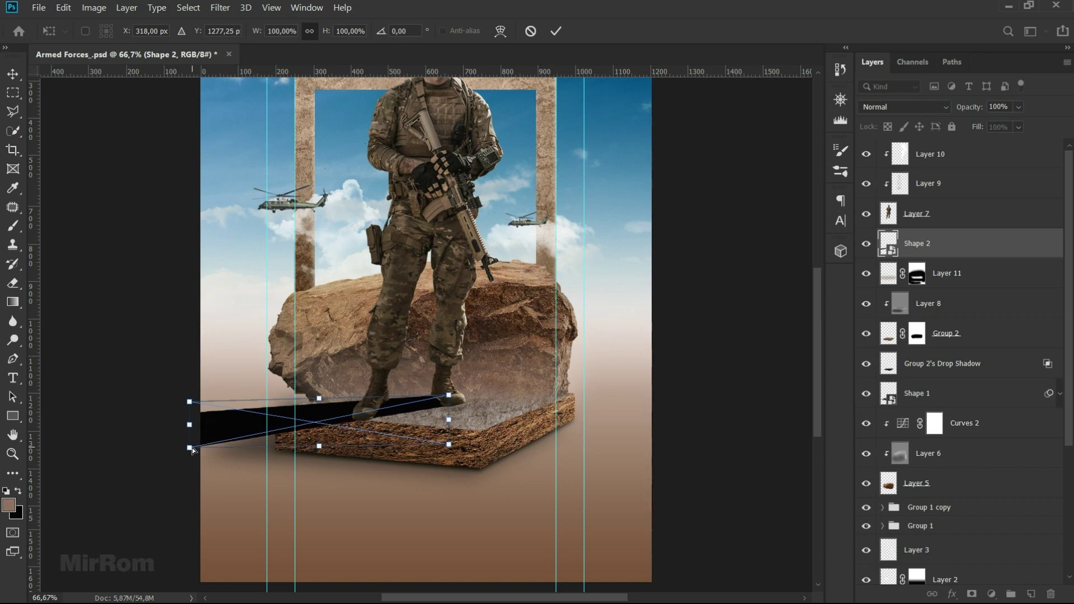
{"action": "key", "text": "Return"}
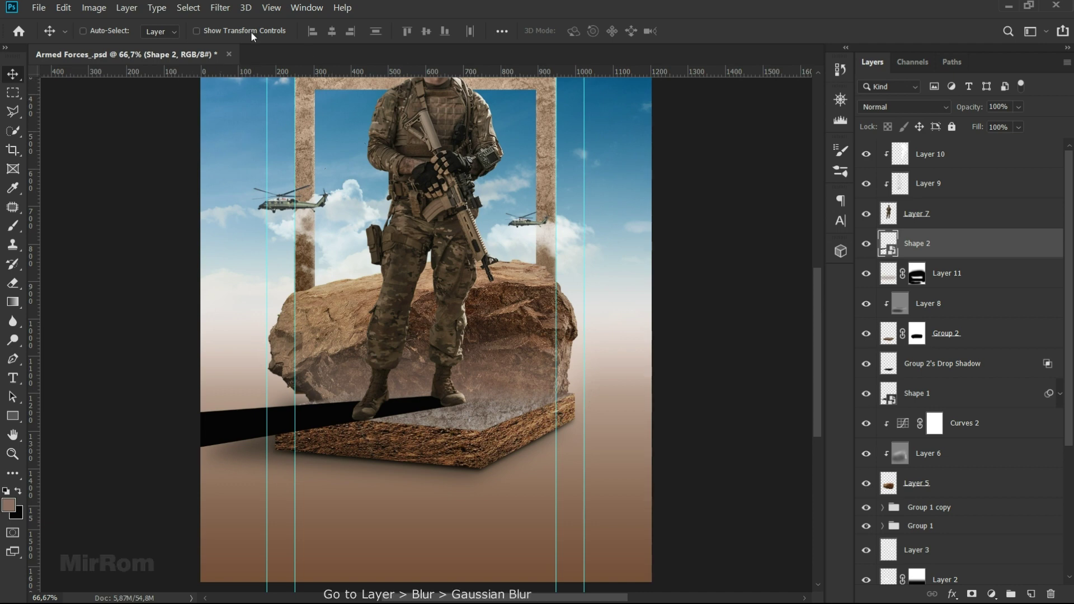
- Apply a Gaussian Blur of about 8.2 px radius to the Shape 2 shadow
{"action": "left_click", "coordinate": [220, 7]}
{"action": "mouse_move", "coordinate": [298, 162]}
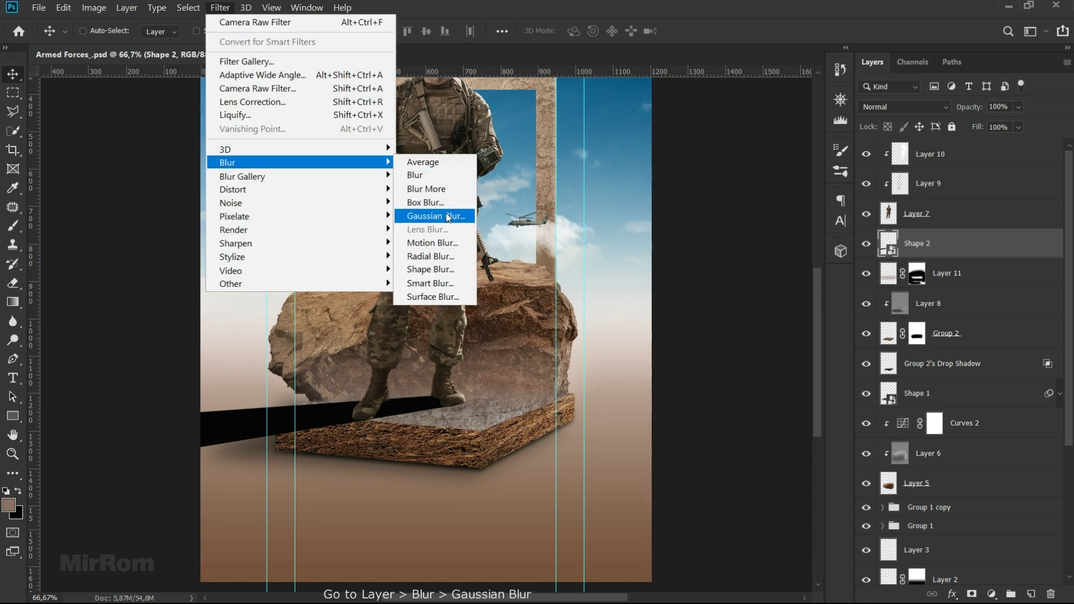
{"action": "left_click", "coordinate": [448, 218]}
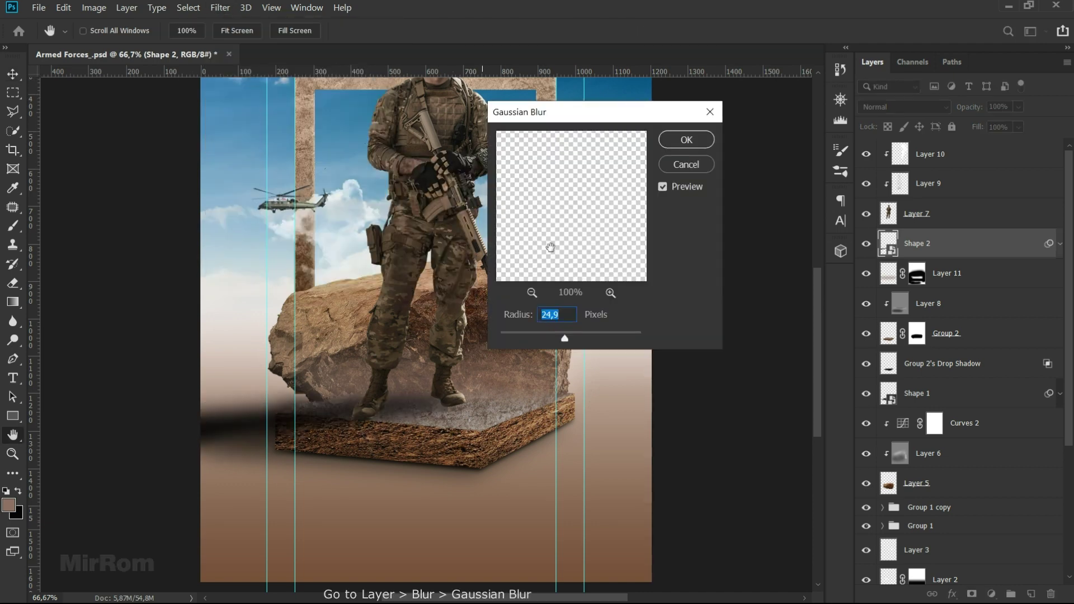
{"action": "key", "text": "Down"}
{"action": "key", "text": "Down"}
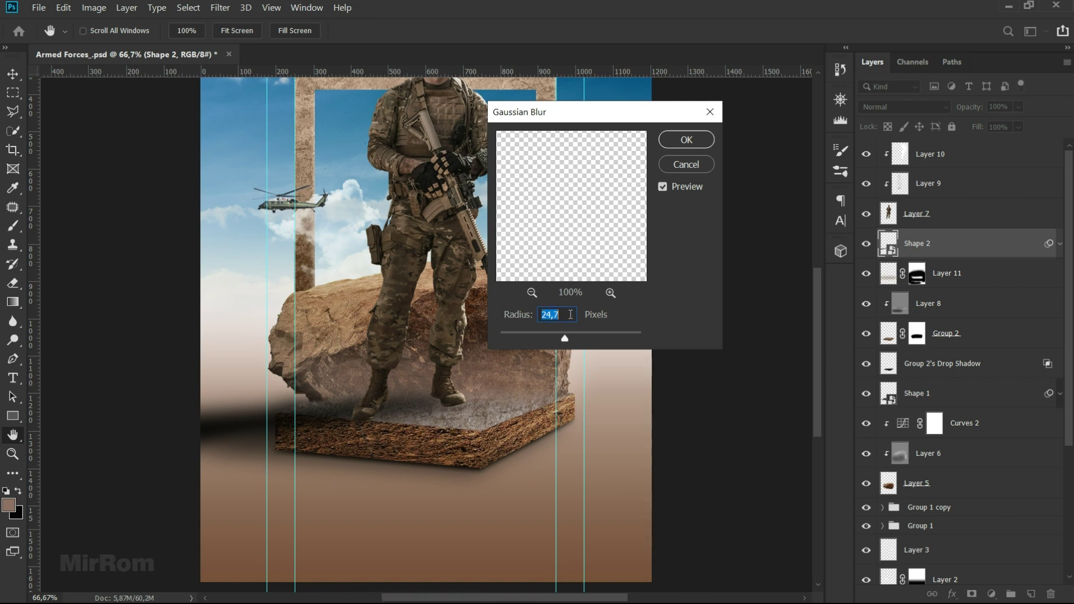
{"action": "left_click", "coordinate": [570, 315]}
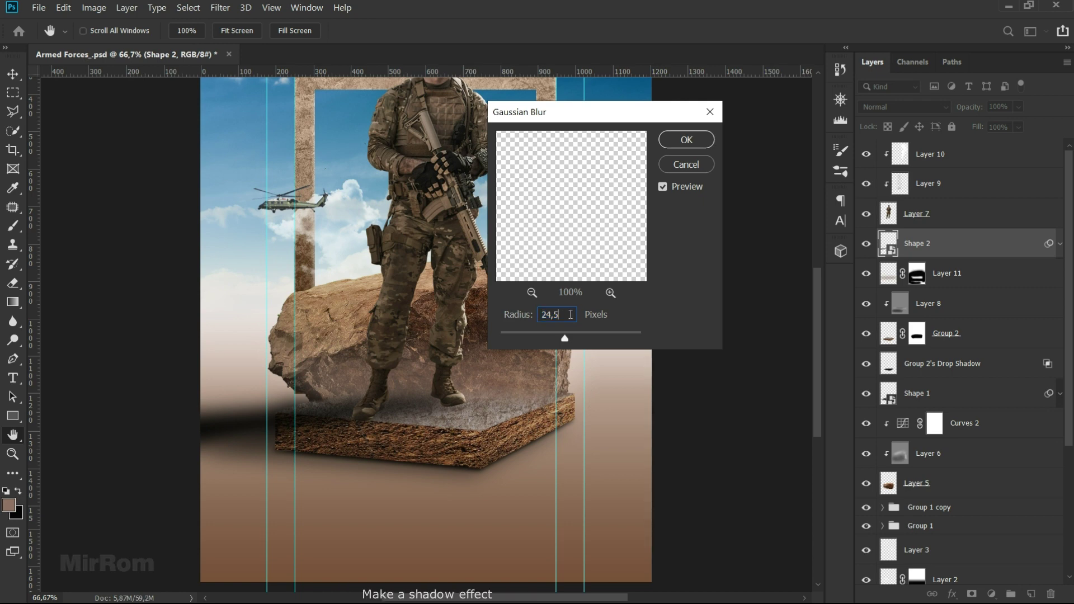
{"action": "left_click", "coordinate": [522, 314]}
{"action": "type", "text": "8,2"}
{"action": "double_click", "coordinate": [557, 315]}
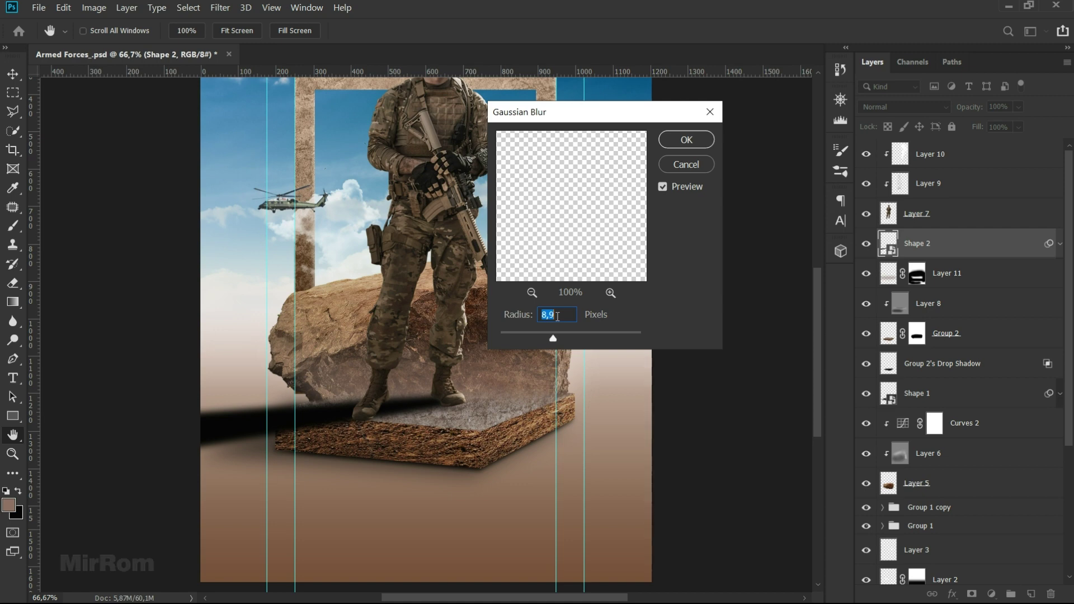
{"action": "left_click", "coordinate": [685, 141]}
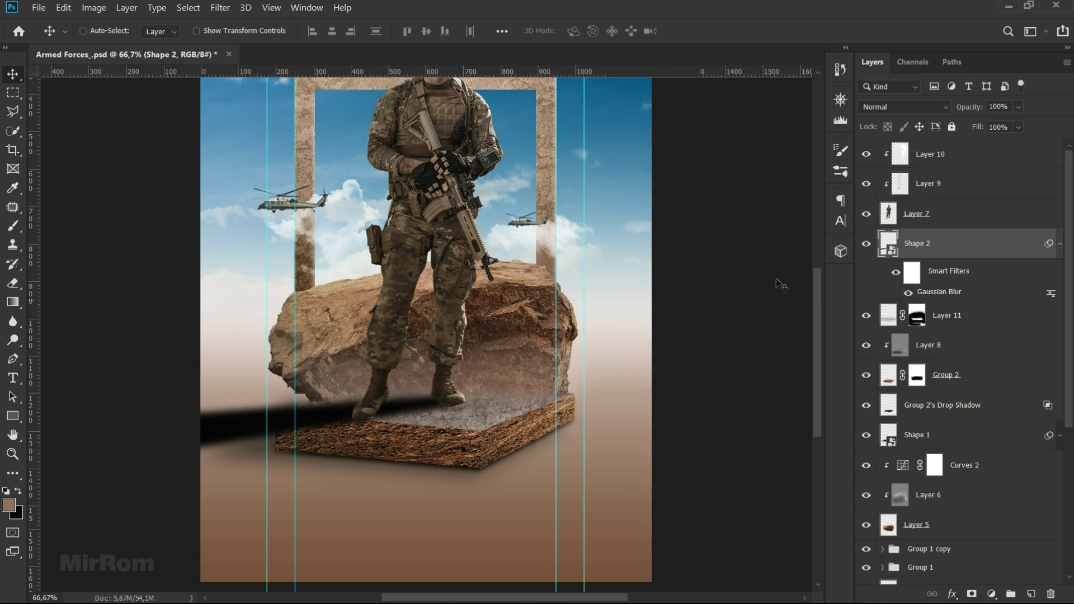
{"action": "left_click", "coordinate": [1060, 245]}
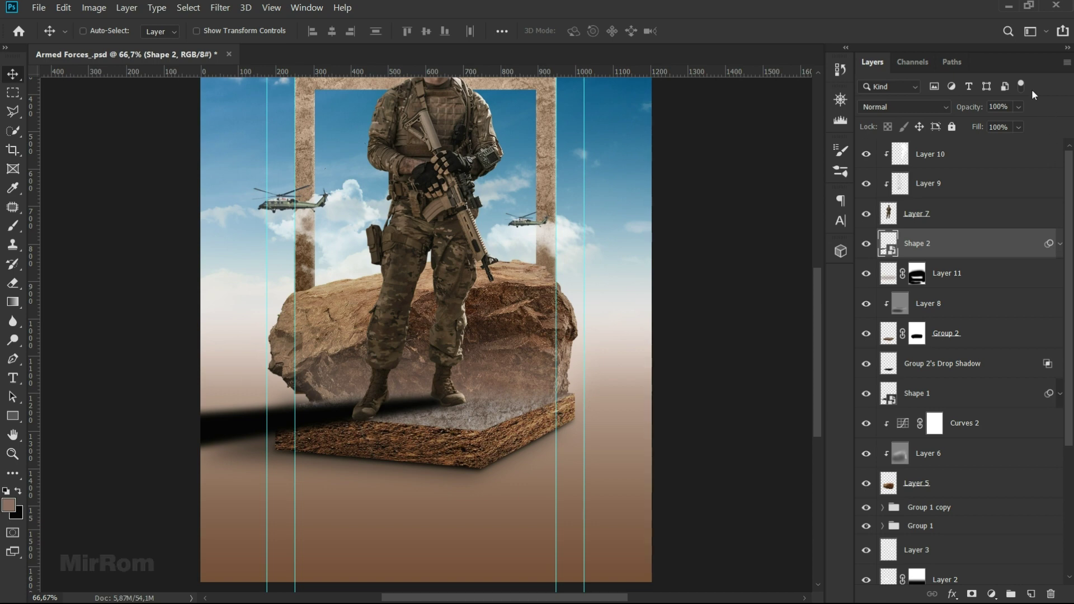
- Lower Shape 2 to 58% opacity and fade its left end with a gradient mask
{"action": "left_click_drag", "start_coordinate": [1003, 125], "coordinate": [1004, 125]}
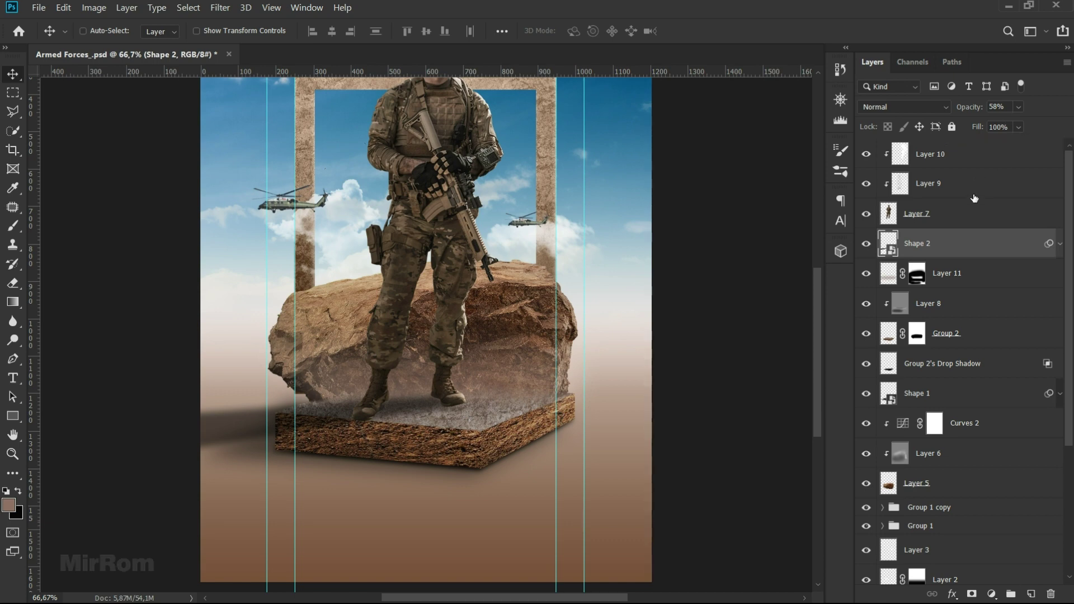
{"action": "left_click", "coordinate": [971, 593]}
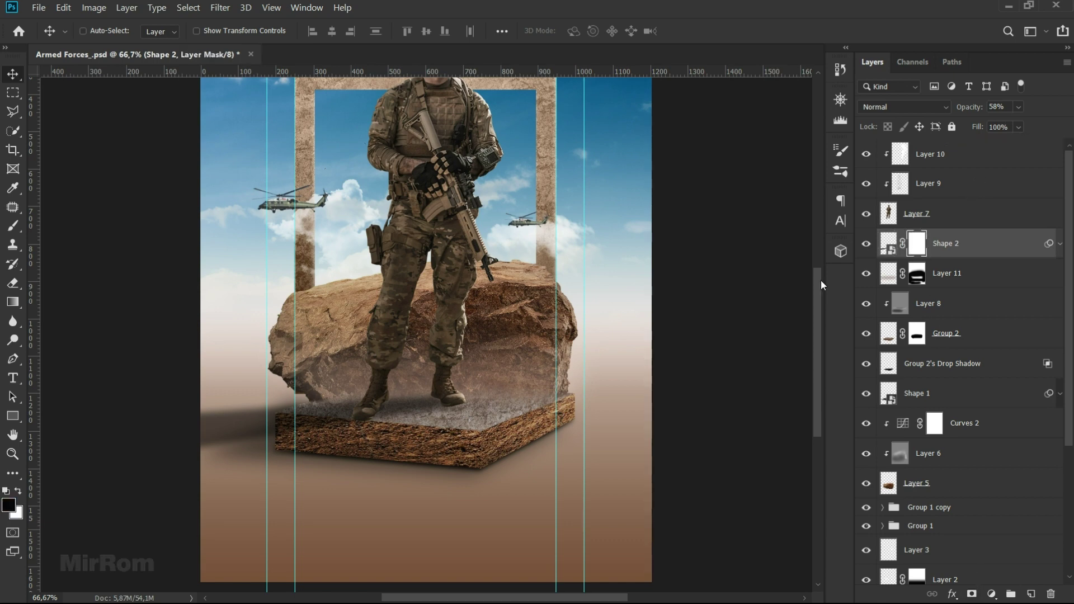
{"action": "key", "text": "g"}
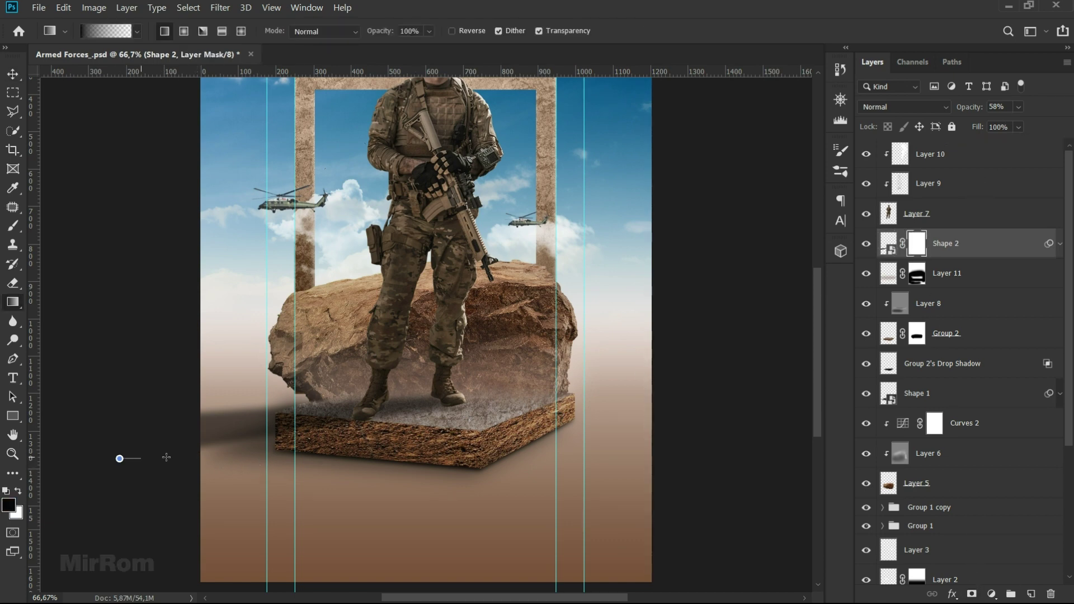
{"action": "mouse_move", "coordinate": [120, 458]}
{"action": "left_mouse_down"}
{"action": "mouse_move", "coordinate": [199, 470]}
{"action": "mouse_move", "coordinate": [310, 461]}
{"action": "left_mouse_up"}
{"action": "key", "text": "ctrl+z"}
{"action": "key", "text": "ctrl+z"}
{"action": "left_click_drag", "start_coordinate": [69, 483], "coordinate": [235, 484]}
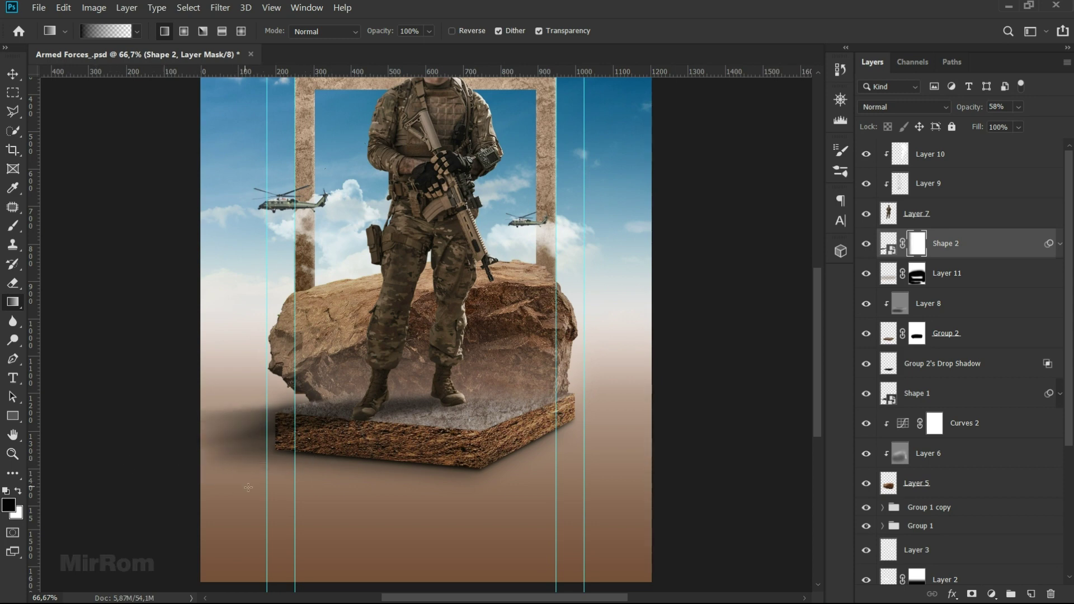
{"action": "key", "text": "v"}
{"action": "key", "text": "ctrl+semicolon"}
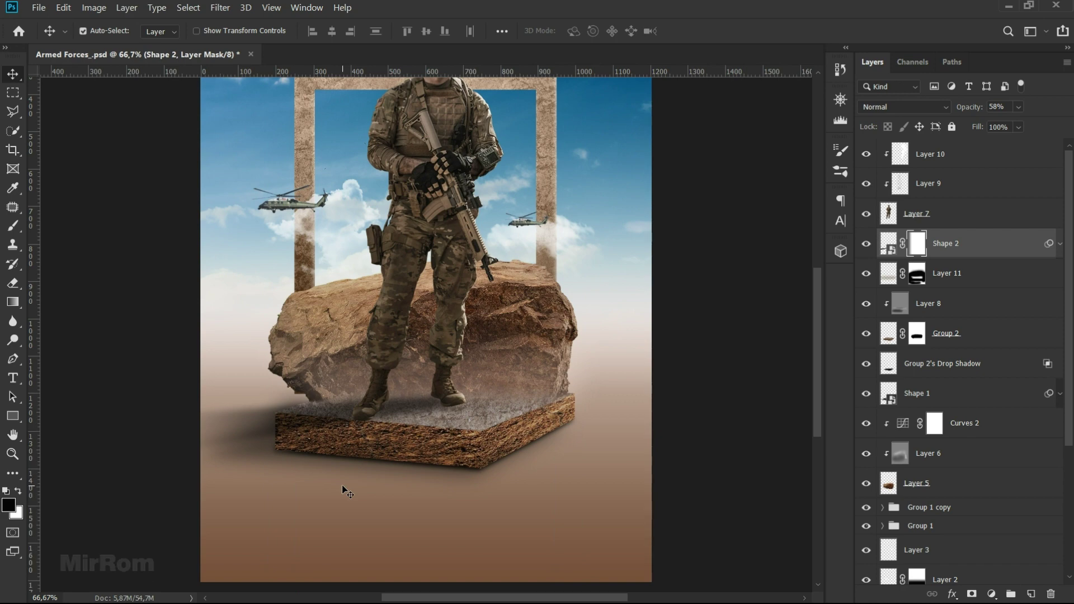
{"action": "key", "text": "ctrl+minus"}
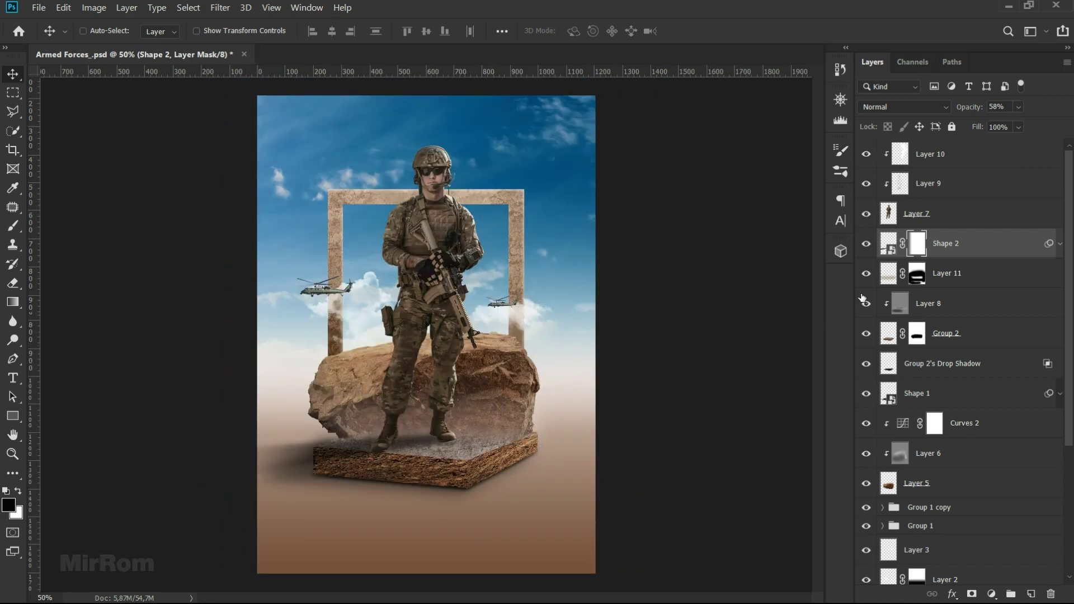
- Open the helmet image and drag it into the composite above Layer 10
{"action": "left_click", "coordinate": [573, 340], "text": "ctrl"}
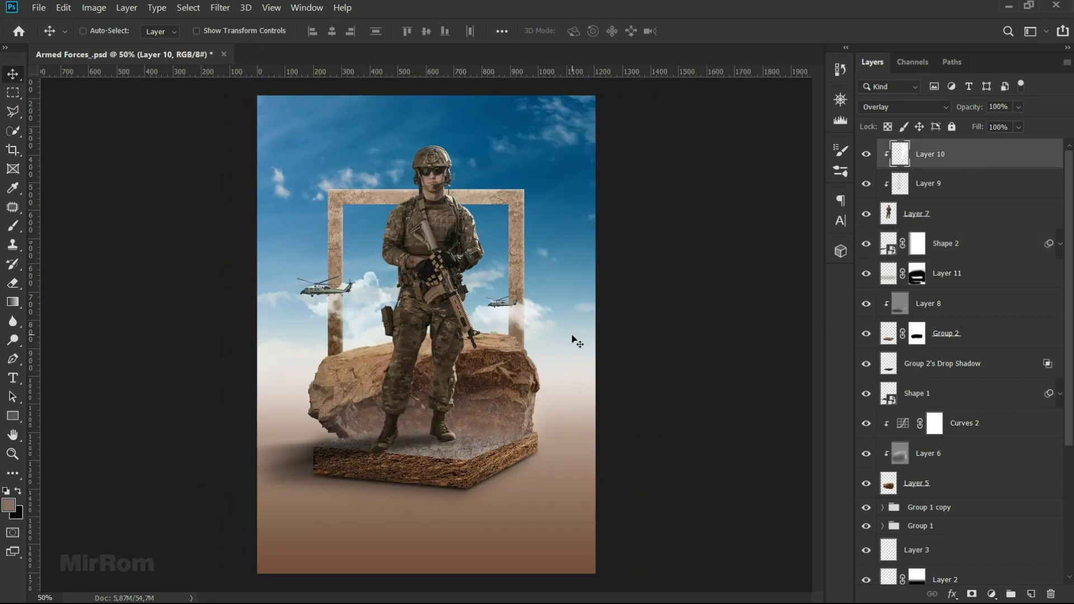
{"action": "left_click", "coordinate": [39, 7]}
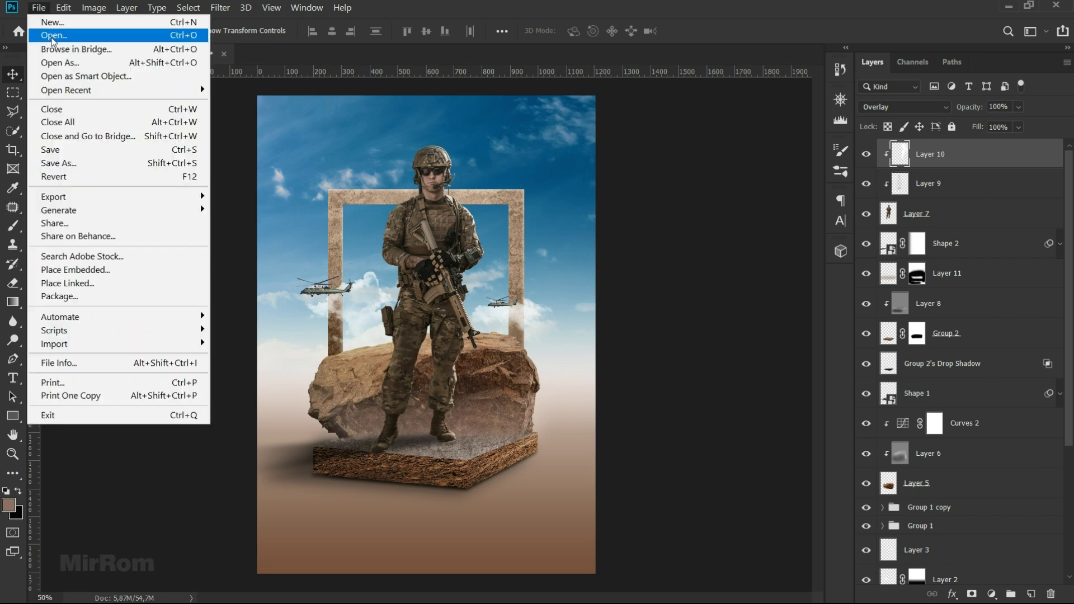
{"action": "left_click", "coordinate": [48, 26]}
{"action": "left_click", "coordinate": [427, 109]}
{"action": "double_click", "coordinate": [427, 109]}
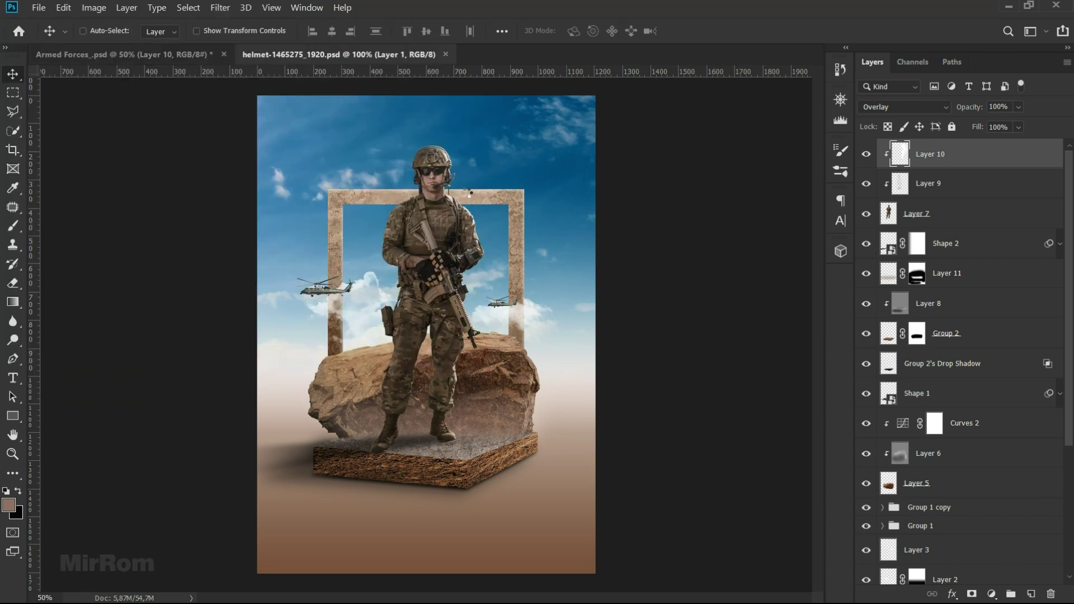
{"action": "left_click_drag", "start_coordinate": [435, 276], "coordinate": [382, 144]}
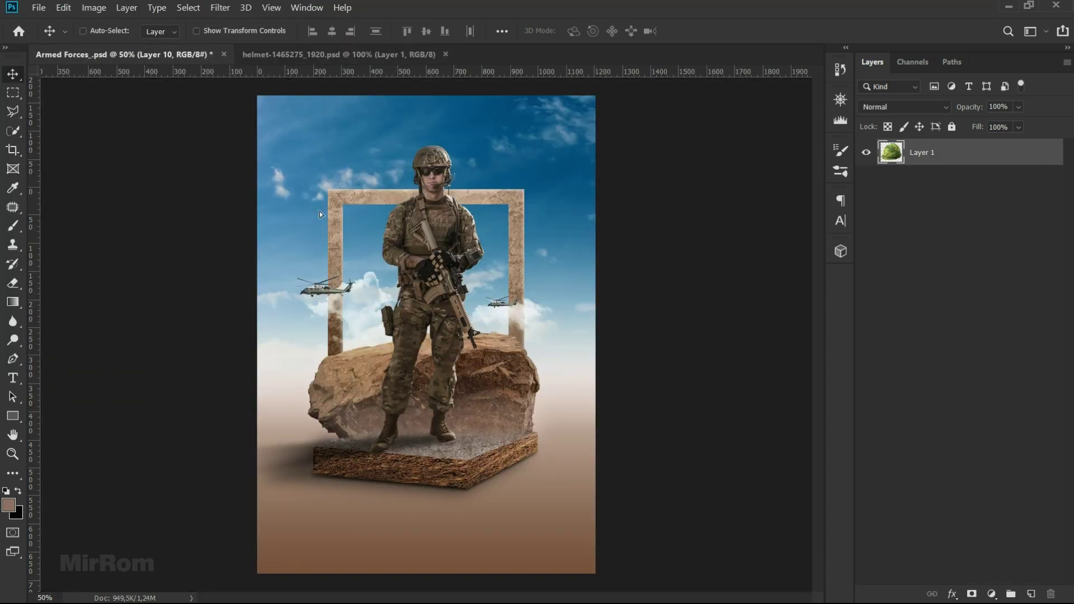
{"action": "left_click", "coordinate": [446, 54]}
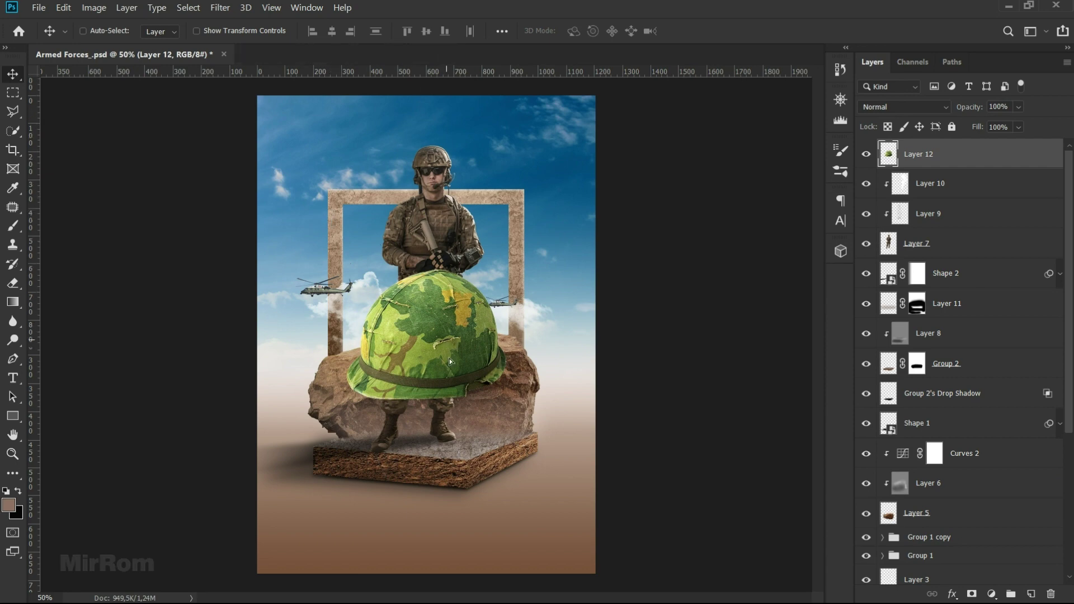
- Flip the helmet, shrink it to about 33% below the platform, then duplicate it and hide Layer 12
{"action": "left_click_drag", "start_coordinate": [449, 345], "coordinate": [456, 456]}
{"action": "key", "text": "ctrl+t"}
{"action": "right_click", "coordinate": [448, 455]}
{"action": "left_click", "coordinate": [470, 436]}
{"action": "mouse_move", "coordinate": [351, 380]}
{"action": "left_mouse_down"}
{"action": "mouse_move", "coordinate": [497, 462]}
{"action": "mouse_move", "coordinate": [488, 468]}
{"action": "left_mouse_up"}
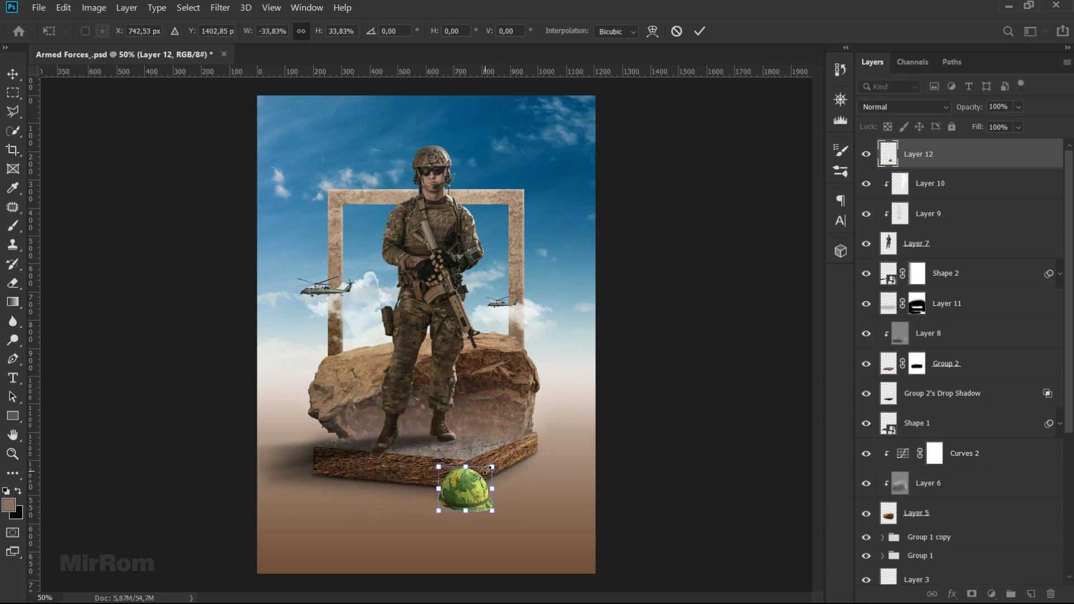
{"action": "mouse_move", "coordinate": [488, 467]}
{"action": "left_mouse_down"}
{"action": "mouse_move", "coordinate": [471, 493]}
{"action": "mouse_move", "coordinate": [448, 502]}
{"action": "left_mouse_up"}
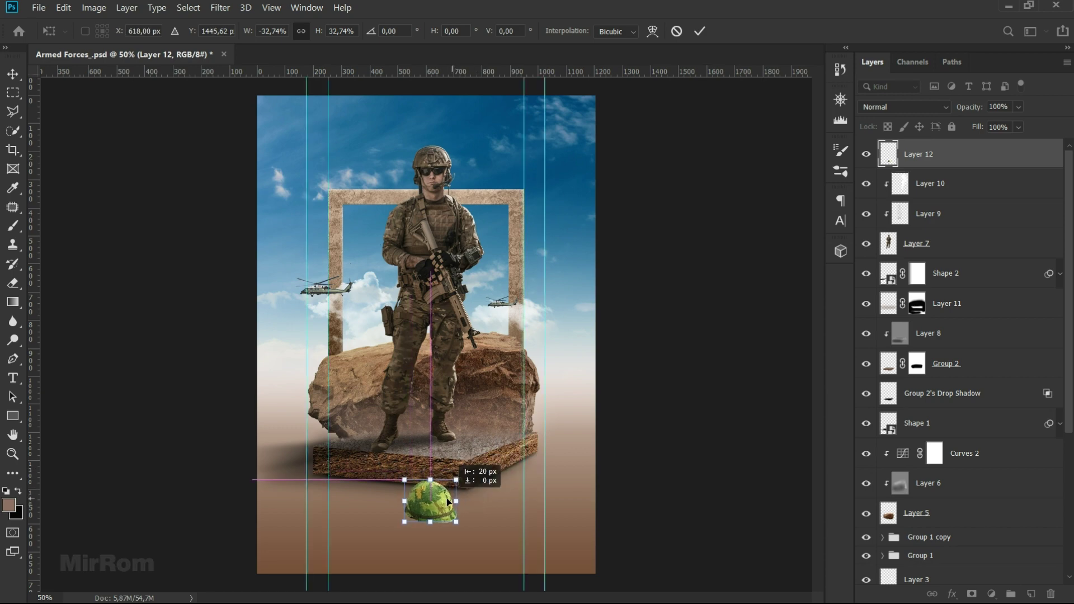
{"action": "key", "text": "Return"}
{"action": "key", "text": "Up"}
{"action": "key", "text": "Up"}
{"action": "key", "text": "Up"}
{"action": "key", "text": "Up"}
{"action": "key", "text": "Up"}
{"action": "key", "text": "Up"}
{"action": "key", "text": "Up"}
{"action": "key", "text": "Up"}
{"action": "key", "text": "Up"}
{"action": "key", "text": "Up"}
{"action": "key", "text": "Up"}
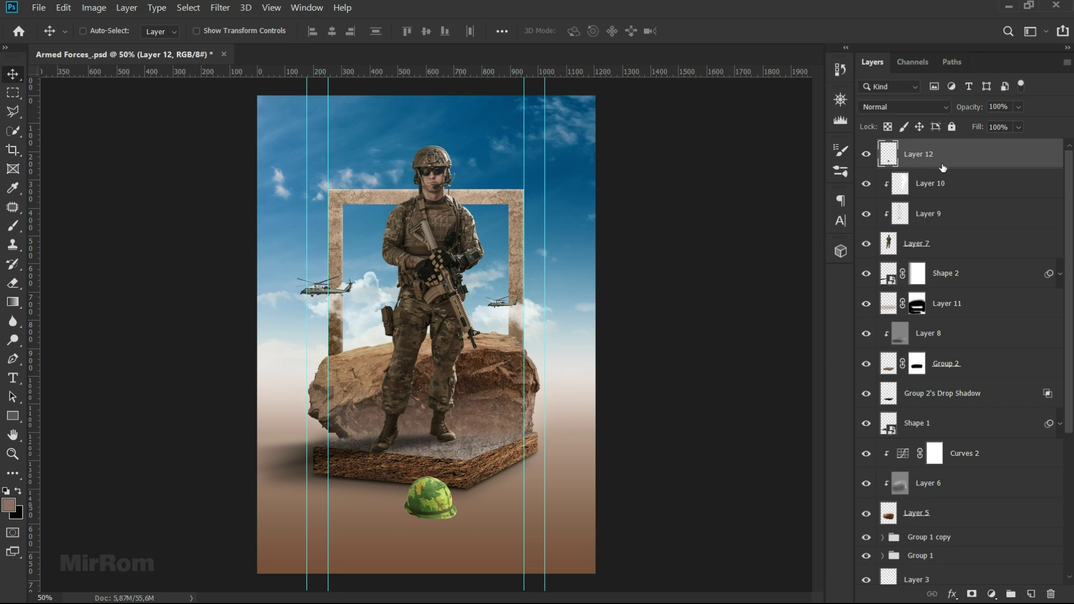
{"action": "key", "text": "ctrl+j"}
{"action": "left_click", "coordinate": [867, 184]}
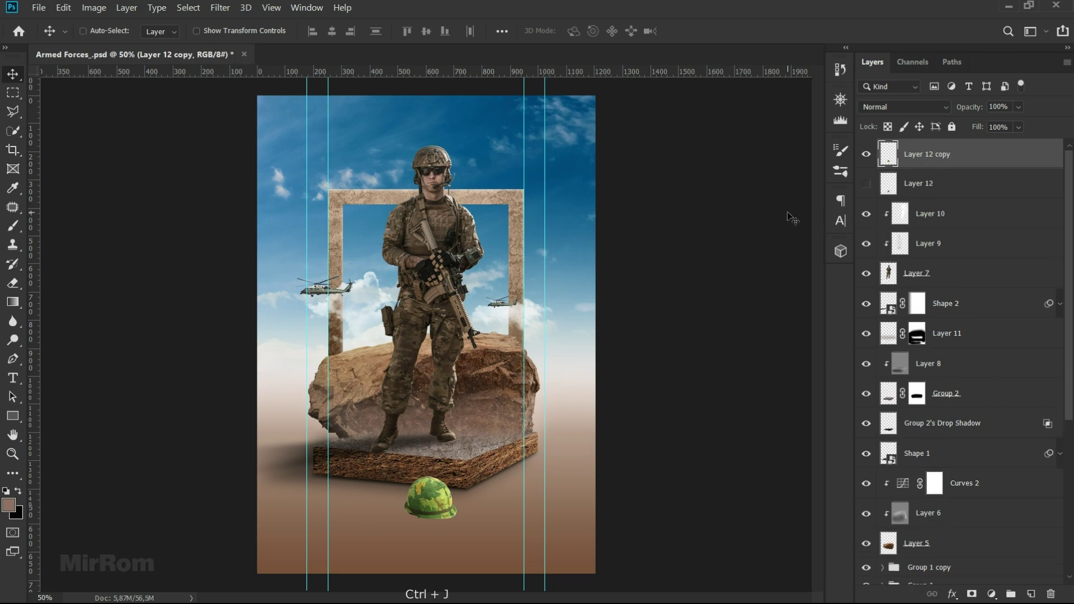
- Add a clipped Vibrance adjustment to the helmet with vibrance -74 and saturation -41
{"action": "left_click", "coordinate": [127, 8]}
{"action": "mouse_move", "coordinate": [170, 190]}
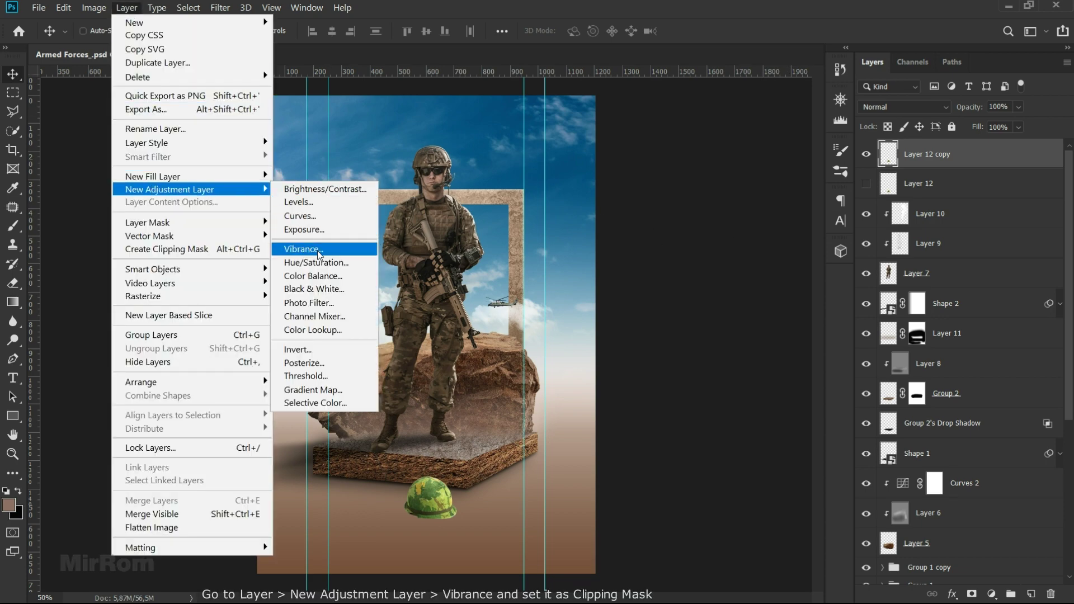
{"action": "left_click", "coordinate": [313, 249]}
{"action": "left_click", "coordinate": [536, 121]}
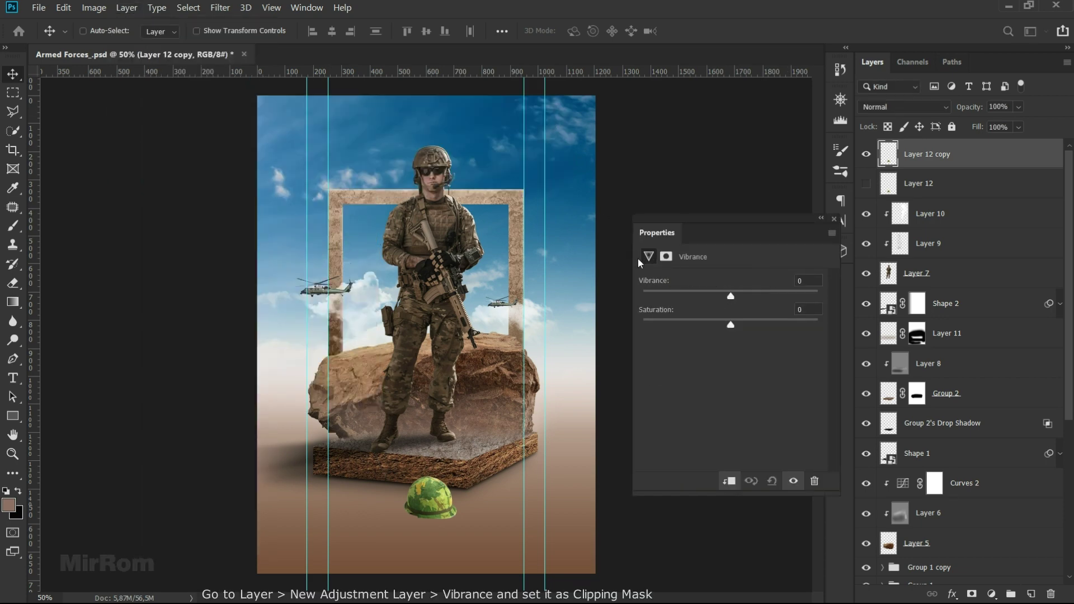
{"action": "left_click_drag", "start_coordinate": [731, 293], "coordinate": [706, 297]}
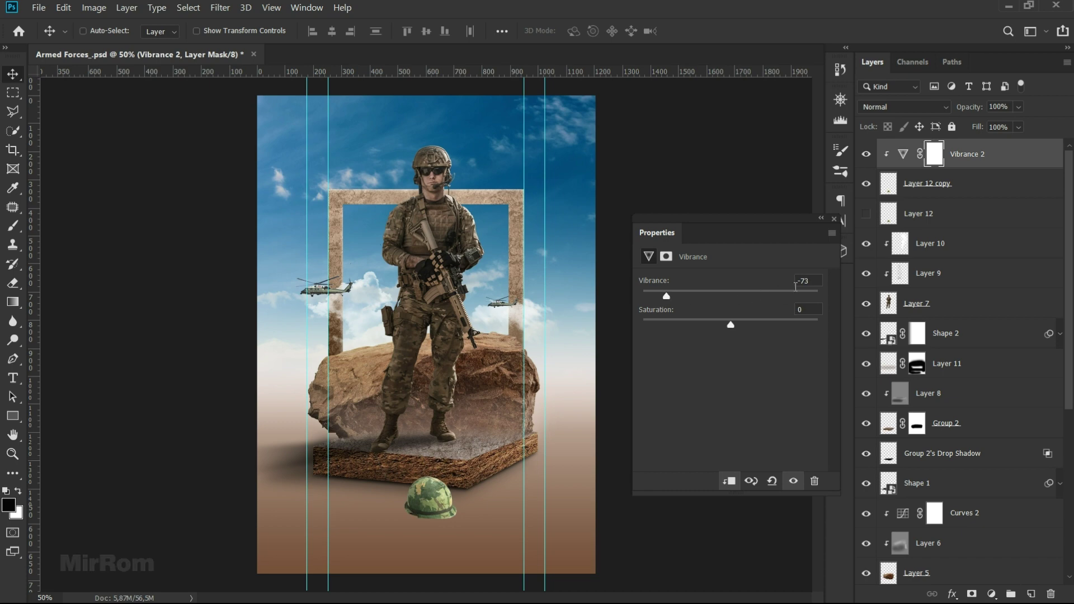
{"action": "key", "text": "Down"}
{"action": "left_click_drag", "start_coordinate": [731, 325], "coordinate": [693, 326]}
{"action": "left_click", "coordinate": [810, 310]}
{"action": "key", "text": "Up"}
{"action": "key", "text": "Up"}
{"action": "left_click", "coordinate": [793, 481]}
{"action": "left_click", "coordinate": [834, 220]}
{"action": "left_click", "coordinate": [126, 7]}
{"action": "mouse_move", "coordinate": [169, 189]}
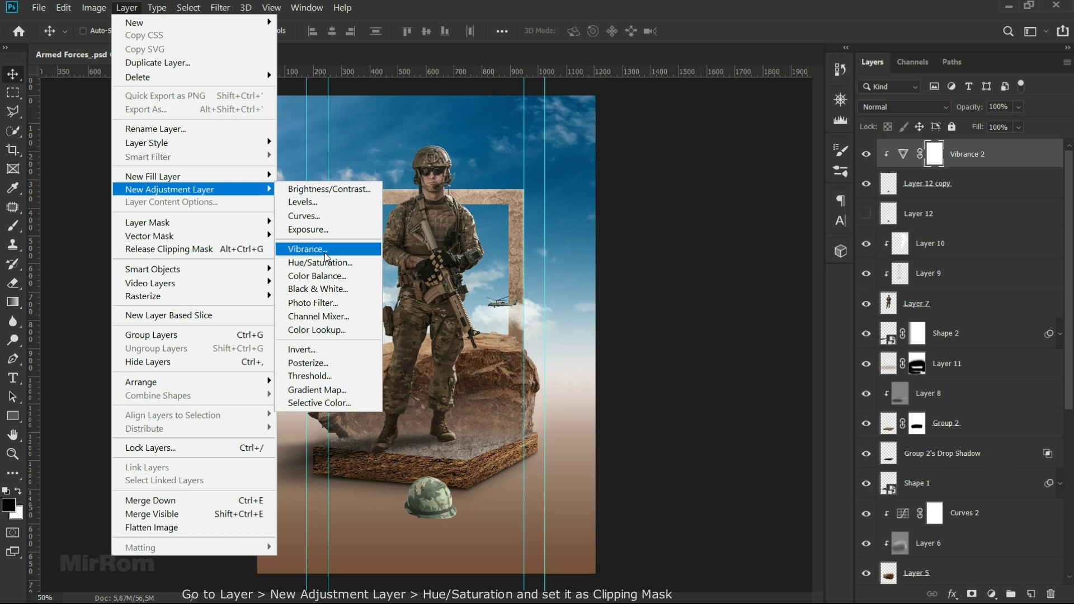
- Add a clipped Hue/Saturation layer colorizing the helmet khaki: saturation 25, hue about +39
{"action": "left_click", "coordinate": [358, 260]}
{"action": "left_click", "coordinate": [363, 141]}
{"action": "left_click", "coordinate": [536, 120]}
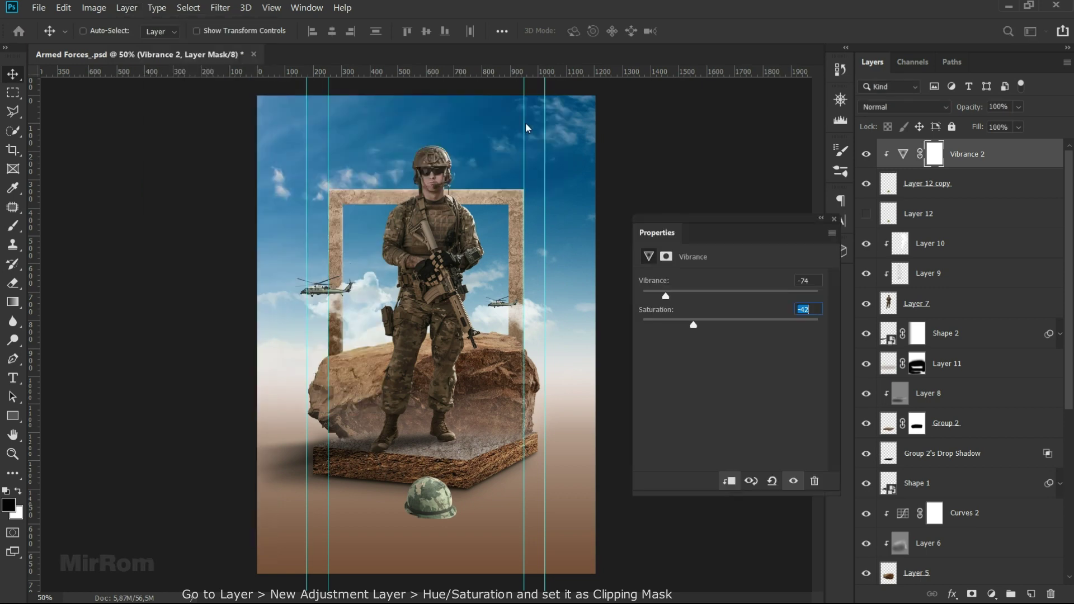
{"action": "left_click", "coordinate": [716, 413]}
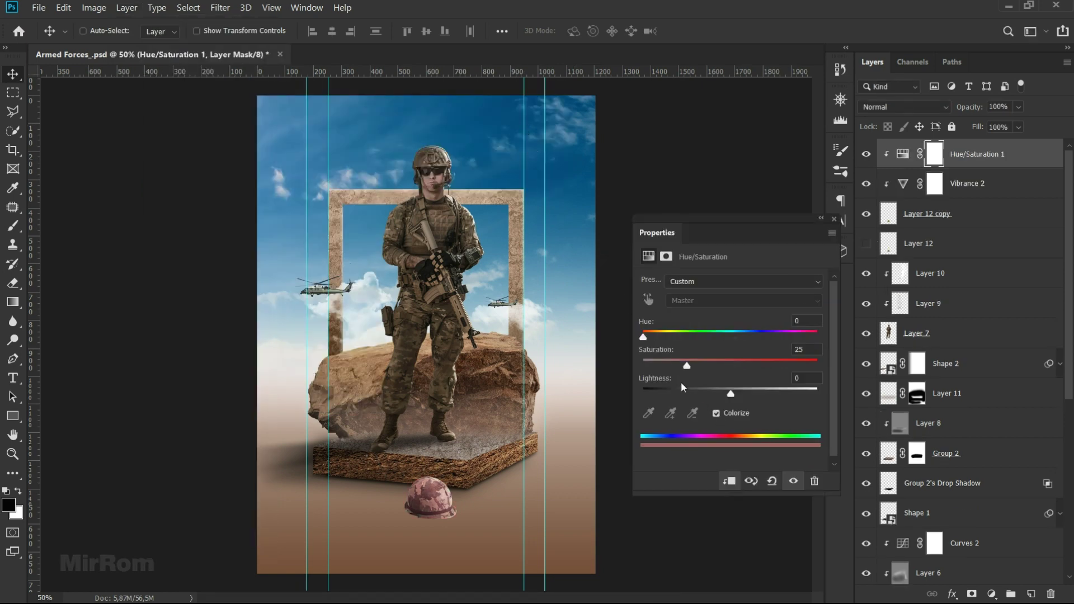
{"action": "left_click_drag", "start_coordinate": [649, 335], "coordinate": [664, 339]}
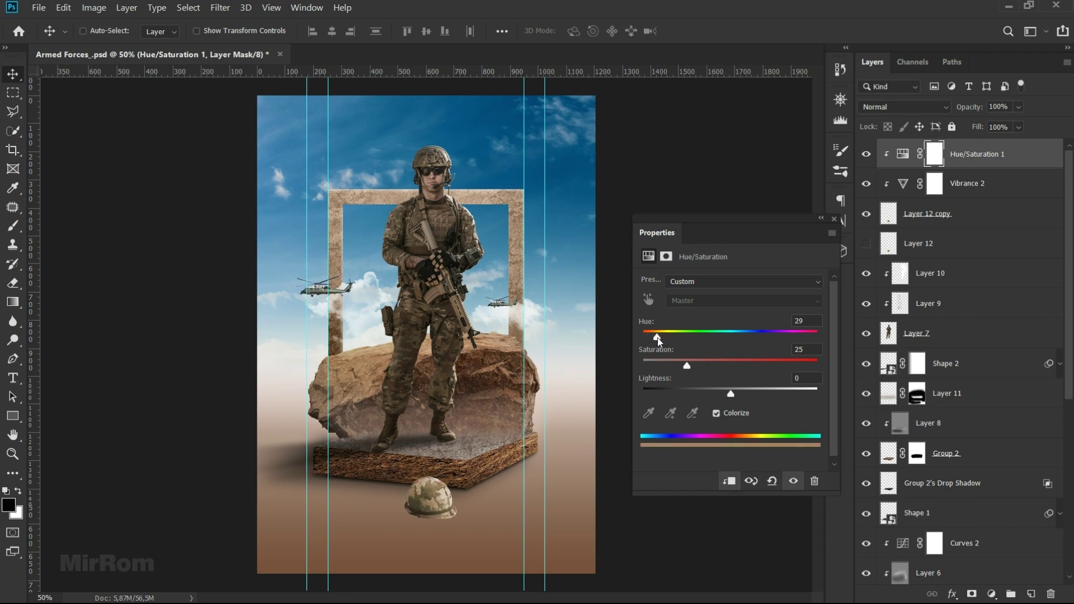
{"action": "key", "text": "Up"}
{"action": "key", "text": "Up"}
{"action": "key", "text": "Up"}
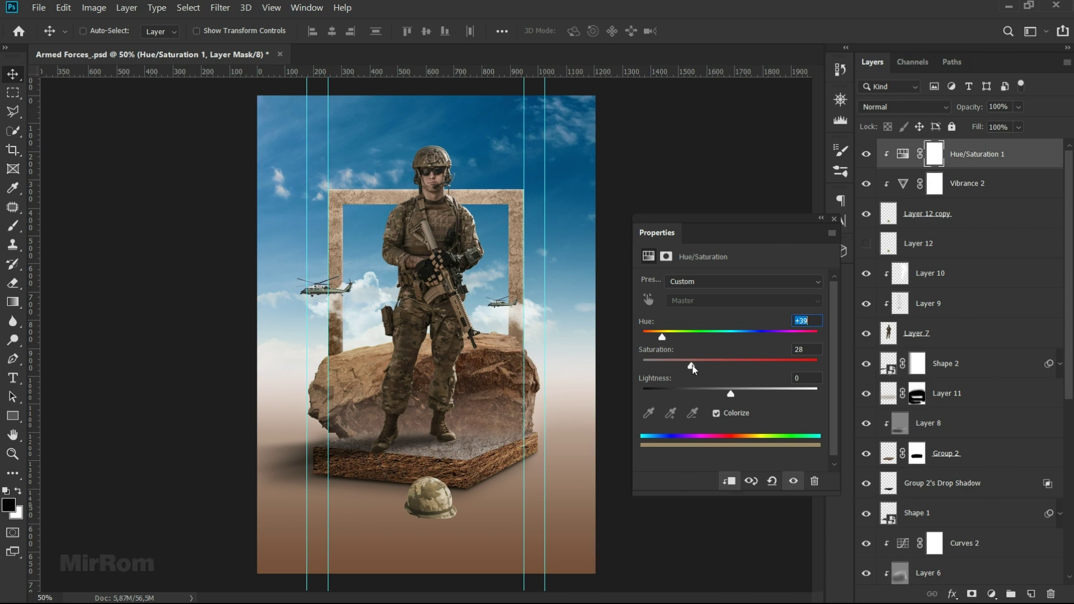
- Add a Brightness/Contrast adjustment clipped to the helmet layer, with brightness lowered to about -88
{"action": "left_click", "coordinate": [834, 219]}
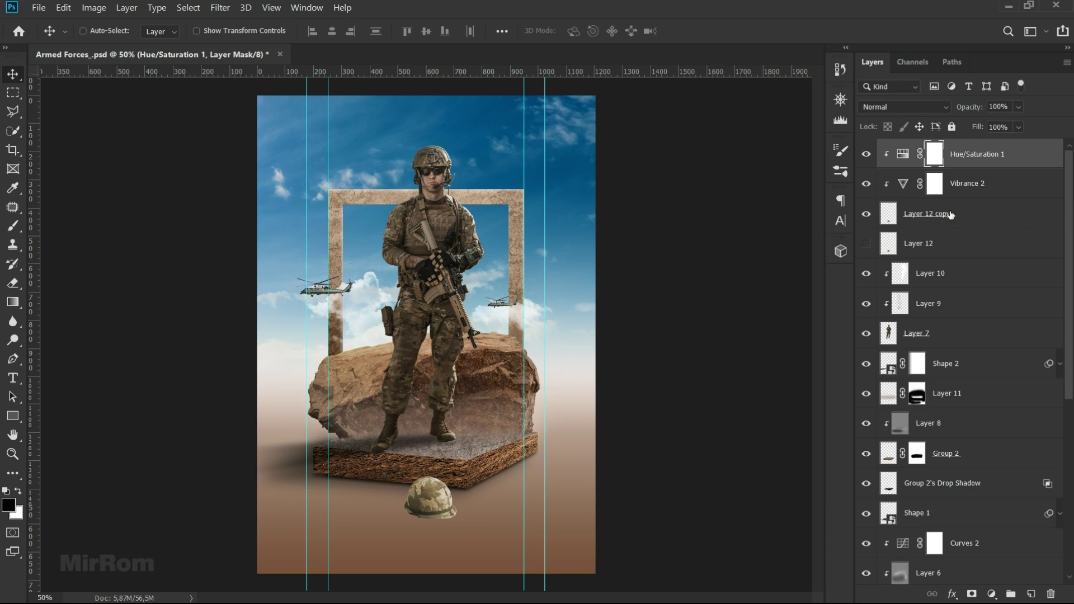
{"action": "left_click", "coordinate": [137, 11]}
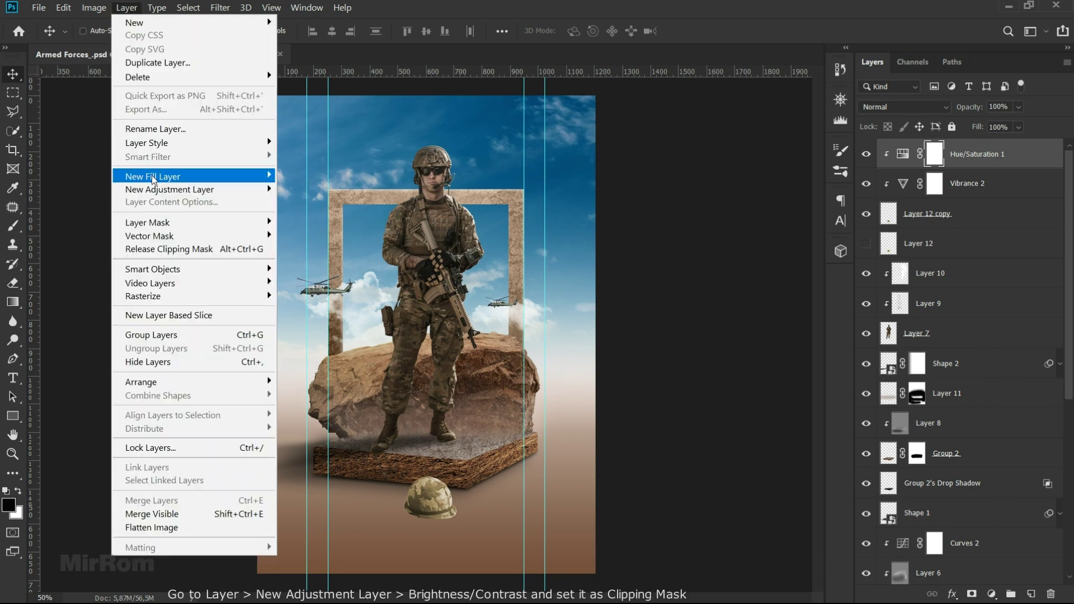
{"action": "left_click", "coordinate": [408, 185]}
{"action": "left_click", "coordinate": [373, 142]}
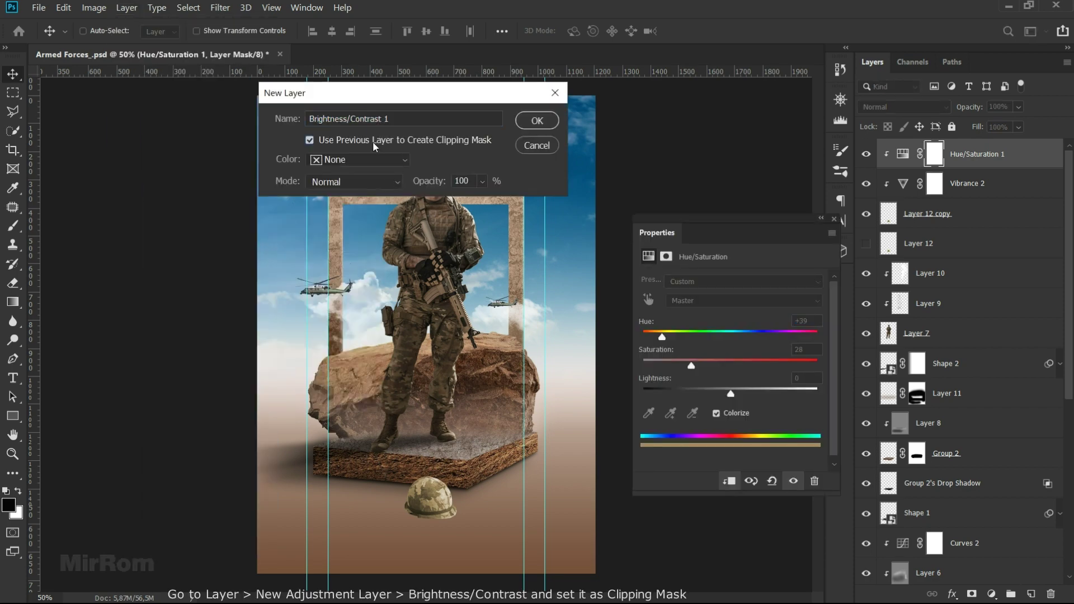
{"action": "left_click", "coordinate": [531, 121]}
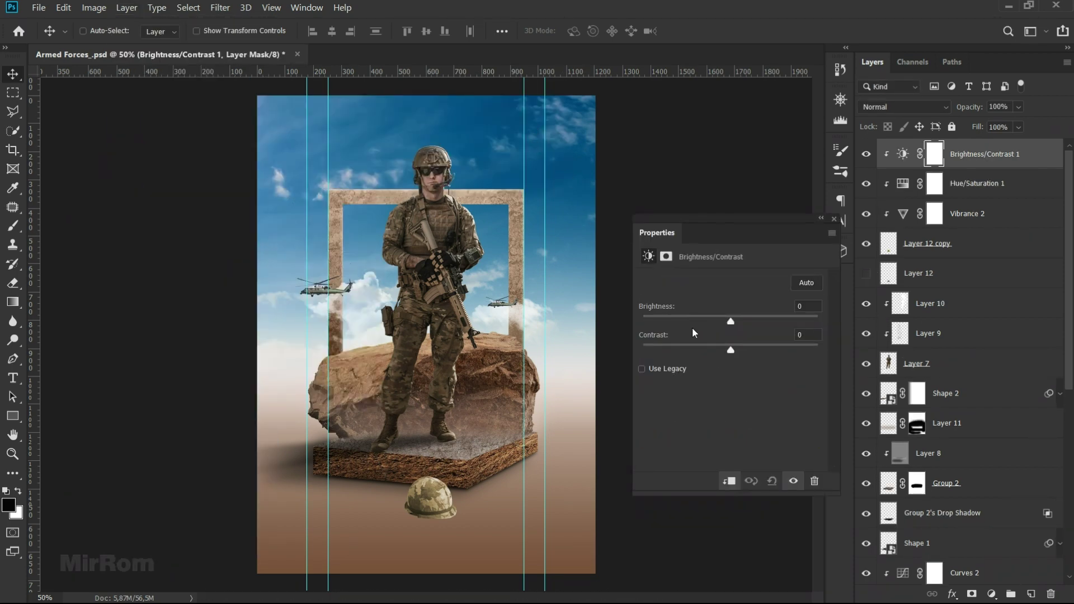
{"action": "left_click_drag", "start_coordinate": [731, 322], "coordinate": [699, 322]}
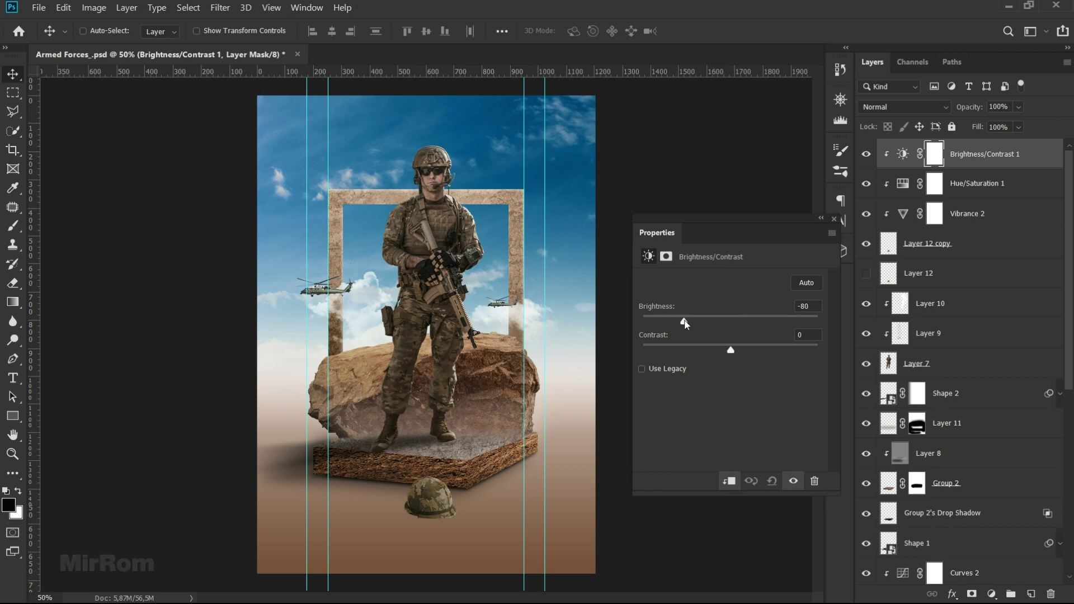
{"action": "left_click_drag", "start_coordinate": [684, 323], "coordinate": [678, 320]}
{"action": "left_click", "coordinate": [835, 219]}
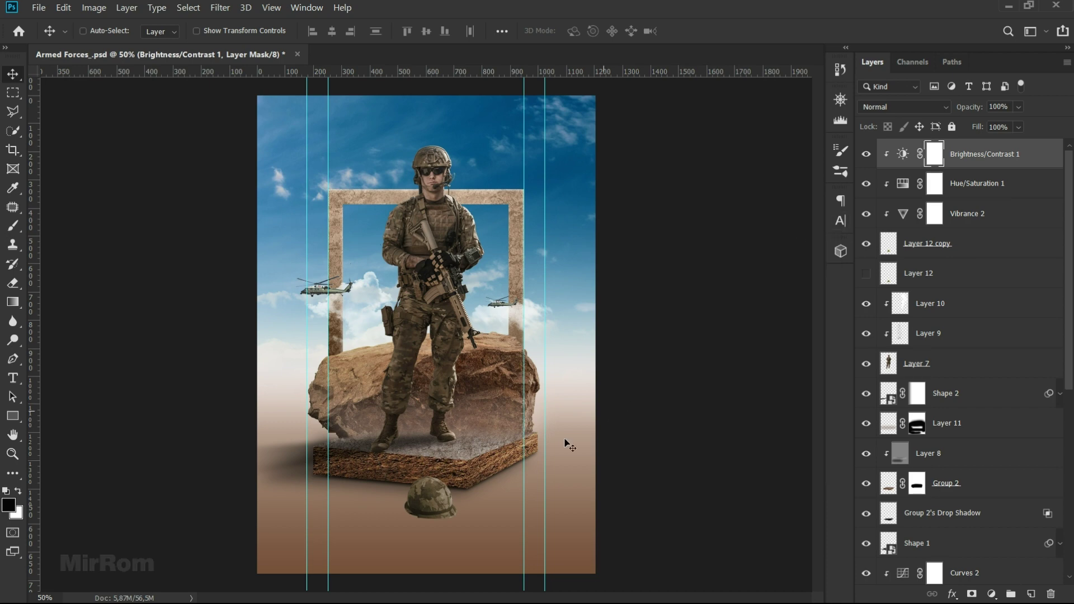
{"action": "left_click", "coordinate": [459, 543], "text": "ctrl"}
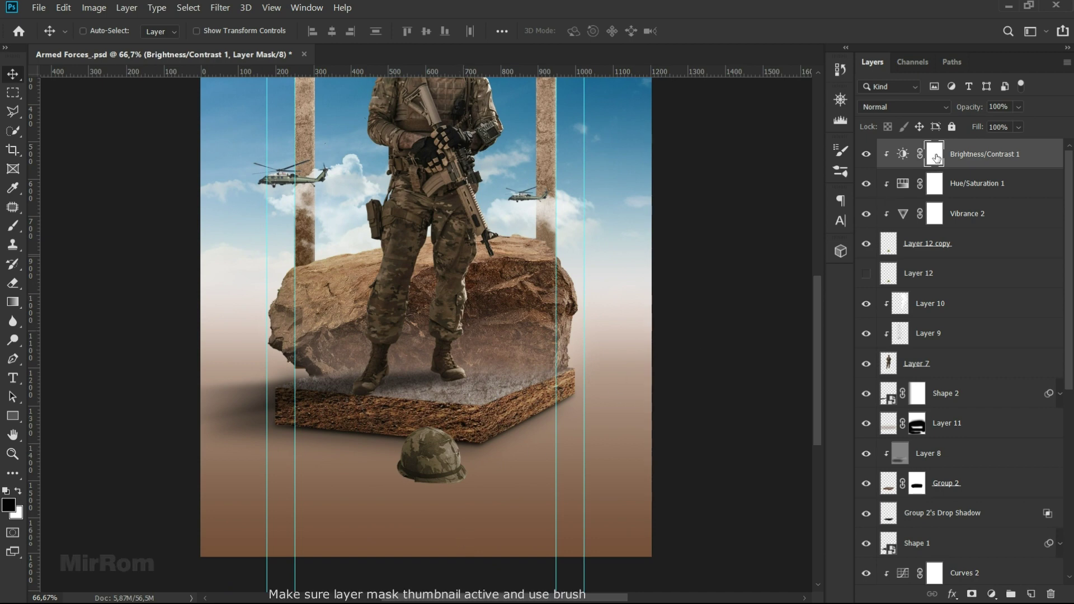
- Paint black on the Brightness/Contrast mask over the helmet at about 29% brush opacity
{"action": "key", "text": "b"}
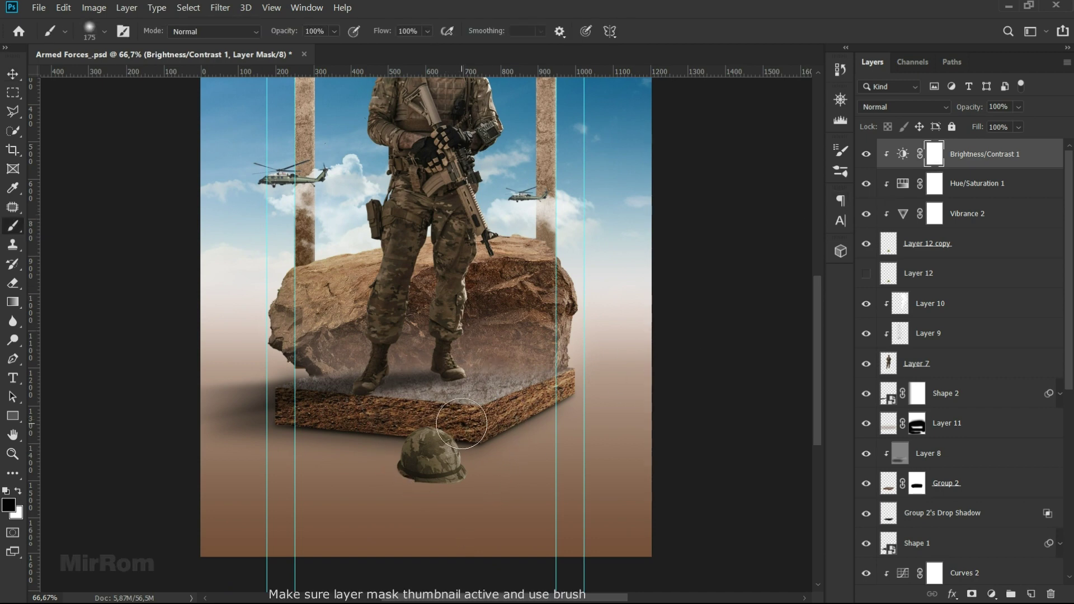
{"action": "mouse_move", "coordinate": [462, 424]}
{"action": "left_mouse_down"}
{"action": "mouse_move", "coordinate": [506, 469]}
{"action": "mouse_move", "coordinate": [470, 431]}
{"action": "left_mouse_up"}
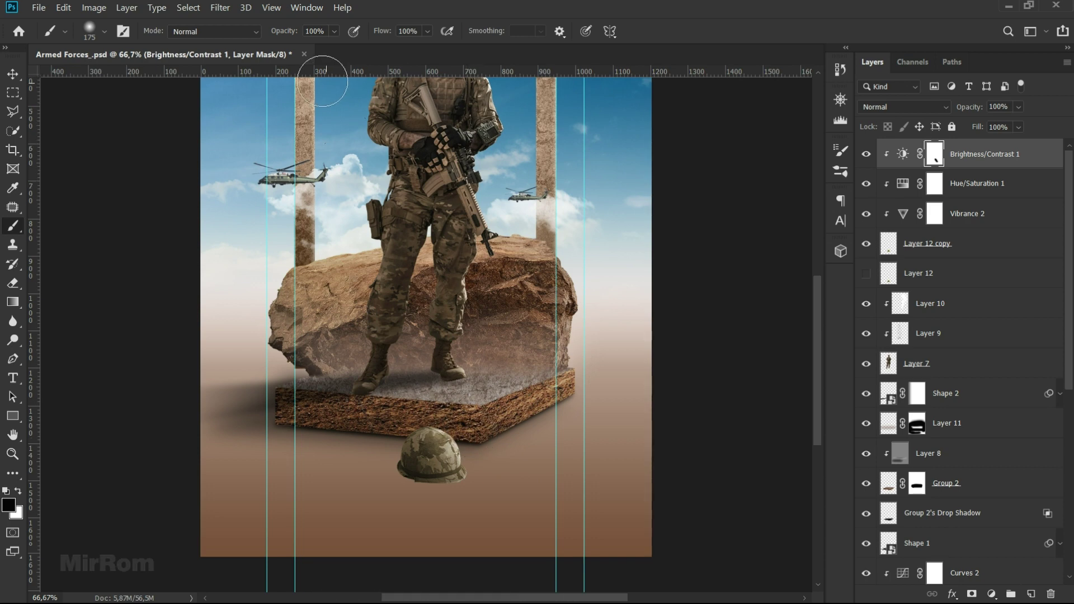
{"action": "left_click_drag", "start_coordinate": [312, 50], "coordinate": [304, 50]}
{"action": "key", "text": "v"}
{"action": "scroll", "coordinate": [598, 414], "scroll_direction": "down", "scroll_amount": 1}
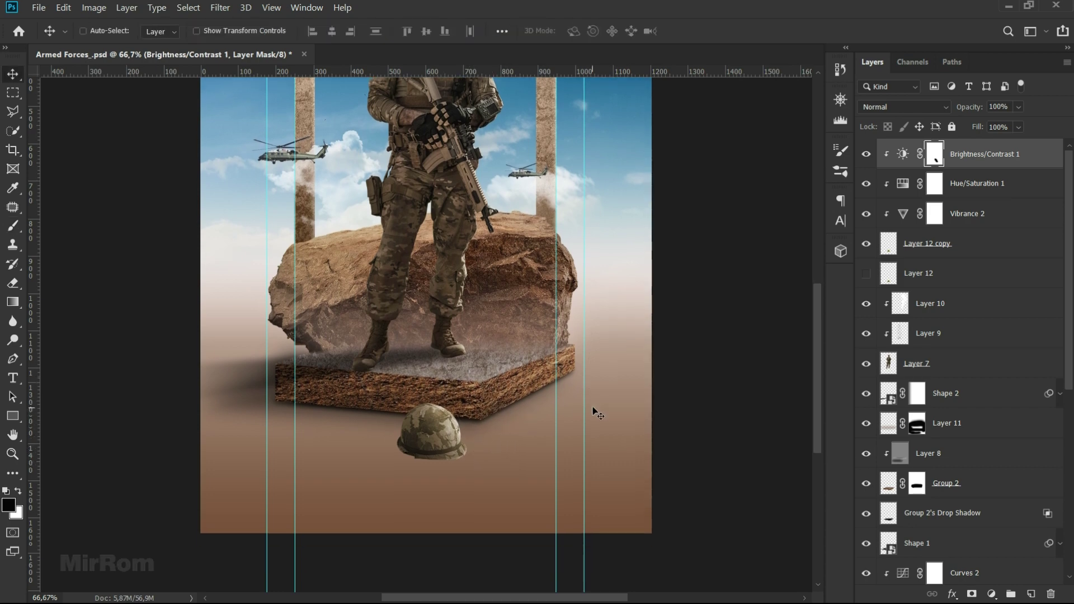
- Make Layer 12's helmet solid black with Hue/Saturation Lightness -100, with Layer 12 copy shown above
{"action": "left_click", "coordinate": [895, 282]}
{"action": "left_click", "coordinate": [866, 273]}
{"action": "left_click", "coordinate": [866, 243]}
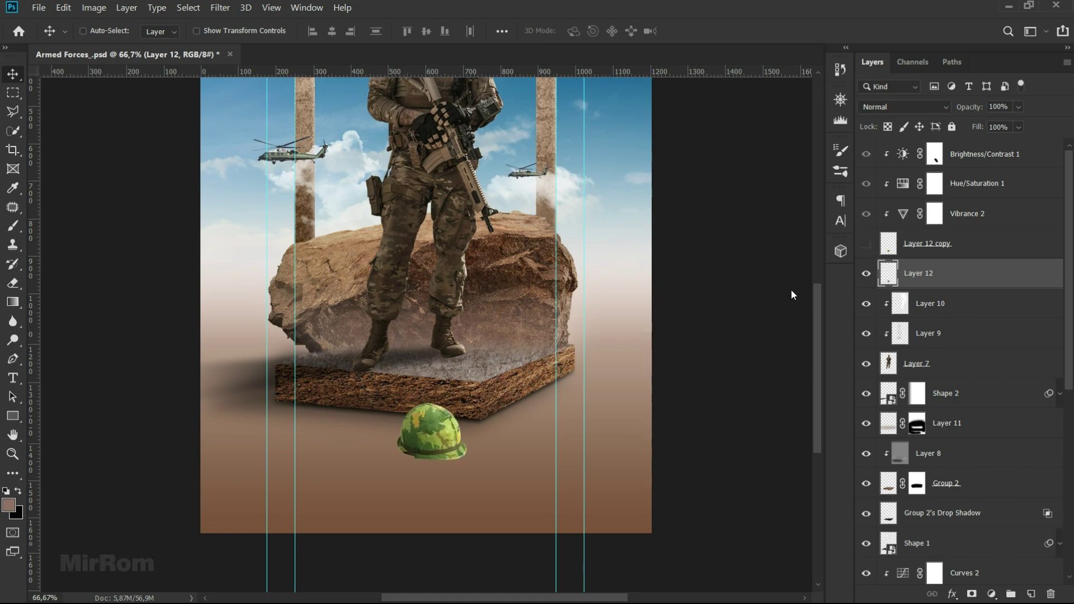
{"action": "left_click", "coordinate": [93, 7]}
{"action": "mouse_move", "coordinate": [115, 42]}
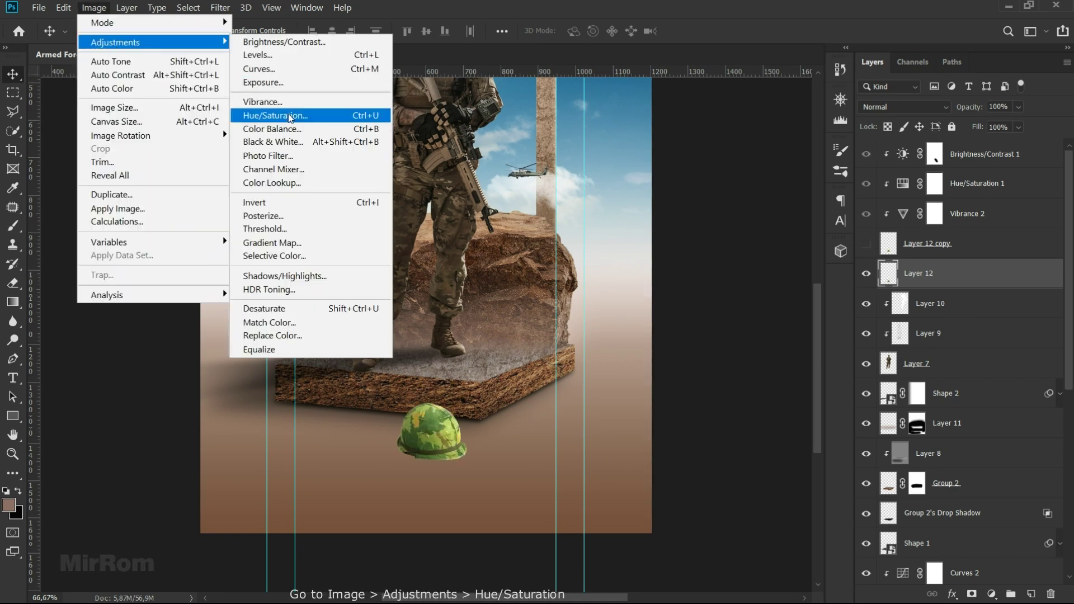
{"action": "left_click", "coordinate": [290, 117]}
{"action": "left_click_drag", "start_coordinate": [579, 292], "coordinate": [507, 293]}
{"action": "left_click", "coordinate": [728, 148]}
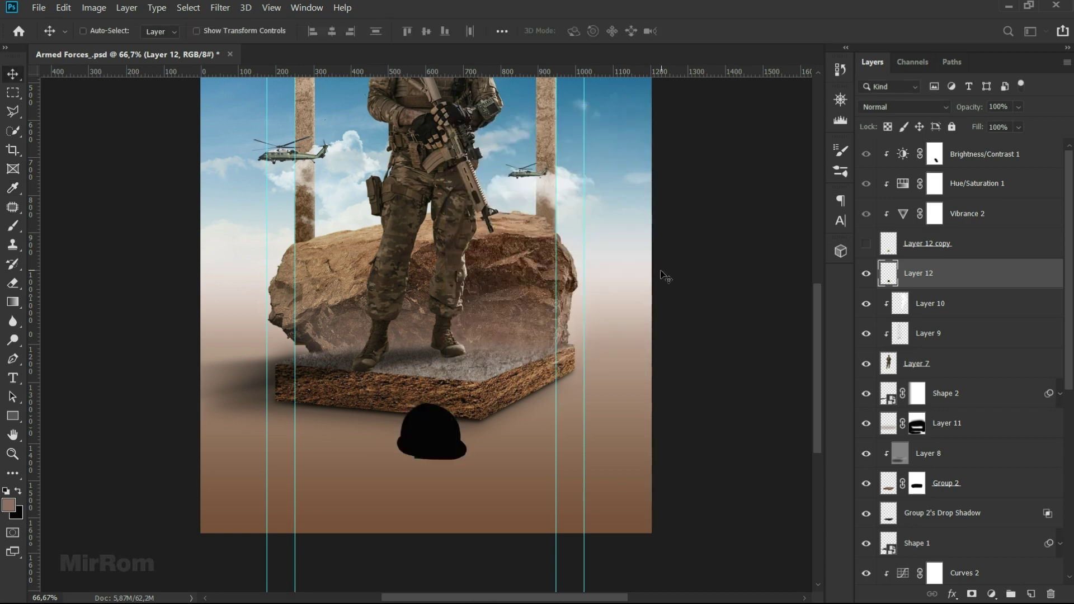
{"action": "left_click", "coordinate": [866, 244]}
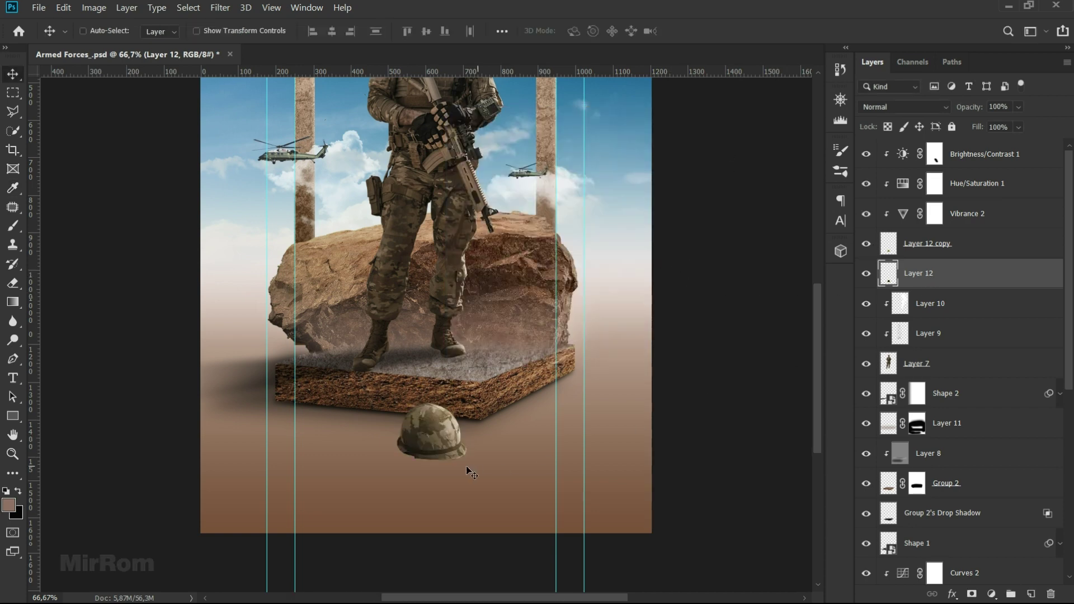
{"action": "scroll", "coordinate": [466, 466], "scroll_direction": "down", "scroll_amount": 3}
{"action": "scroll", "coordinate": [456, 425], "scroll_direction": "down", "scroll_amount": 2}
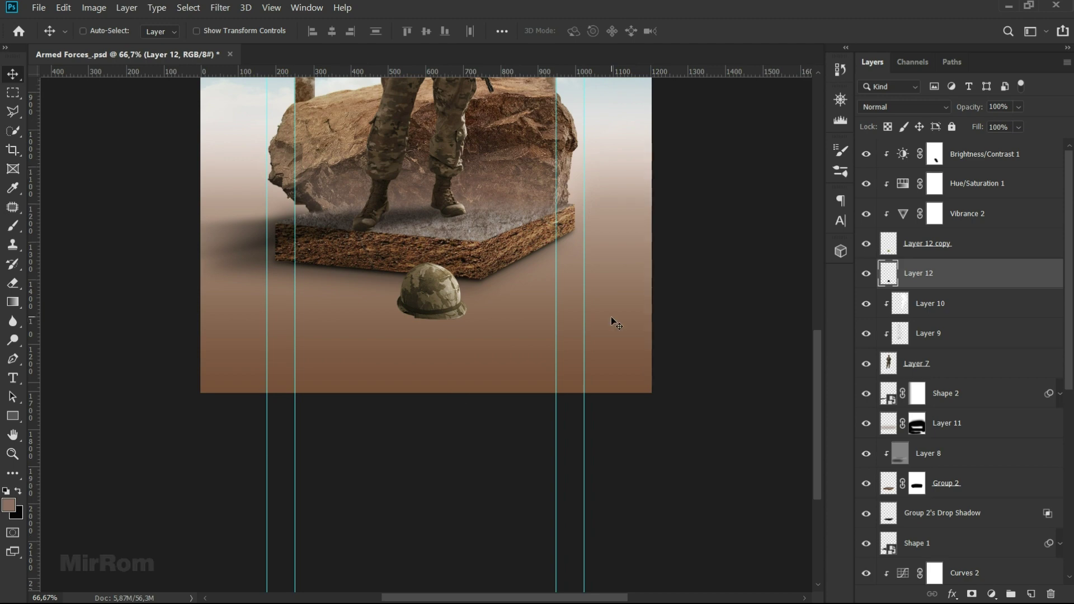
- Move the black helmet down and flip it vertically beneath the camo helmet
{"action": "left_click_drag", "start_coordinate": [452, 343], "coordinate": [455, 358]}
{"action": "key", "text": "ctrl+t"}
{"action": "right_click", "coordinate": [458, 330]}
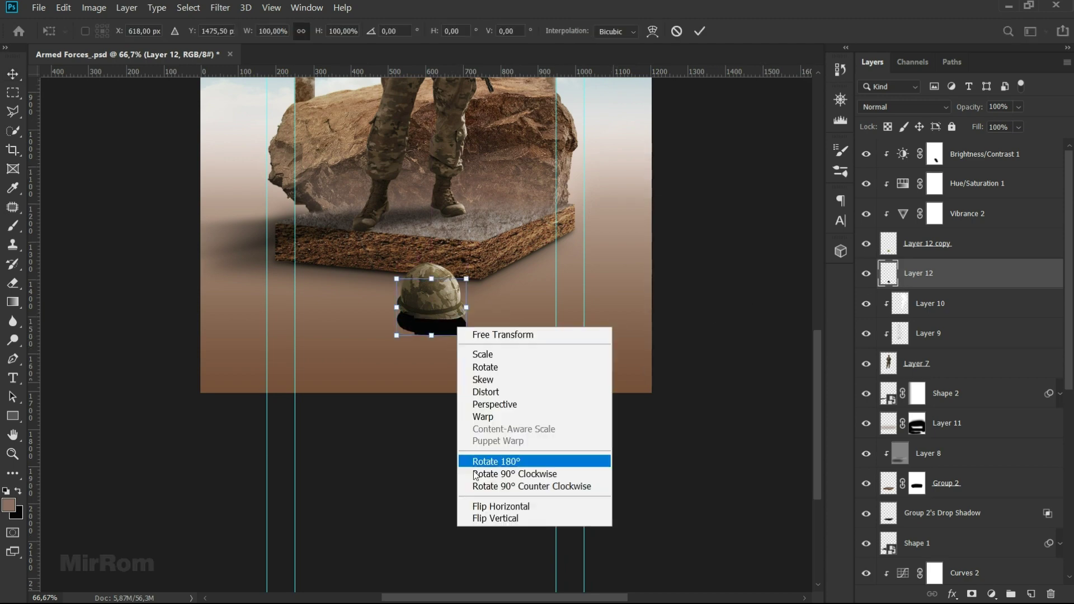
{"action": "left_click", "coordinate": [527, 518]}
{"action": "left_click_drag", "start_coordinate": [445, 305], "coordinate": [443, 334]}
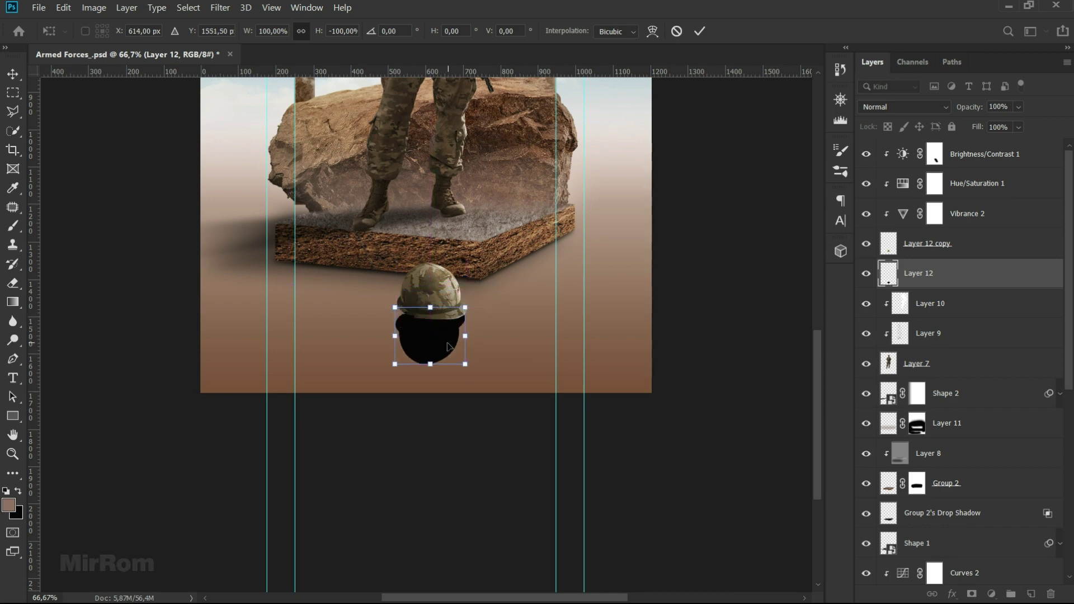
- Skew the flipped shadow leftward and rotate it to lie along the ground
{"action": "right_click", "coordinate": [447, 346]}
{"action": "left_click", "coordinate": [504, 396]}
{"action": "left_click_drag", "start_coordinate": [430, 364], "coordinate": [417, 362]}
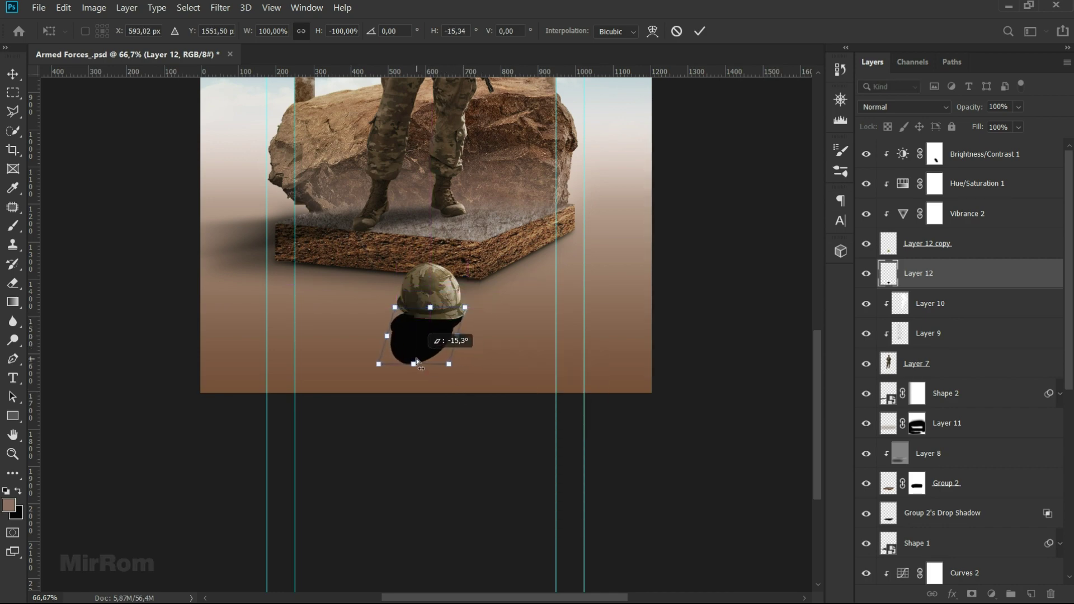
{"action": "left_click_drag", "start_coordinate": [431, 307], "coordinate": [437, 307]}
{"action": "left_click_drag", "start_coordinate": [420, 365], "coordinate": [415, 366]}
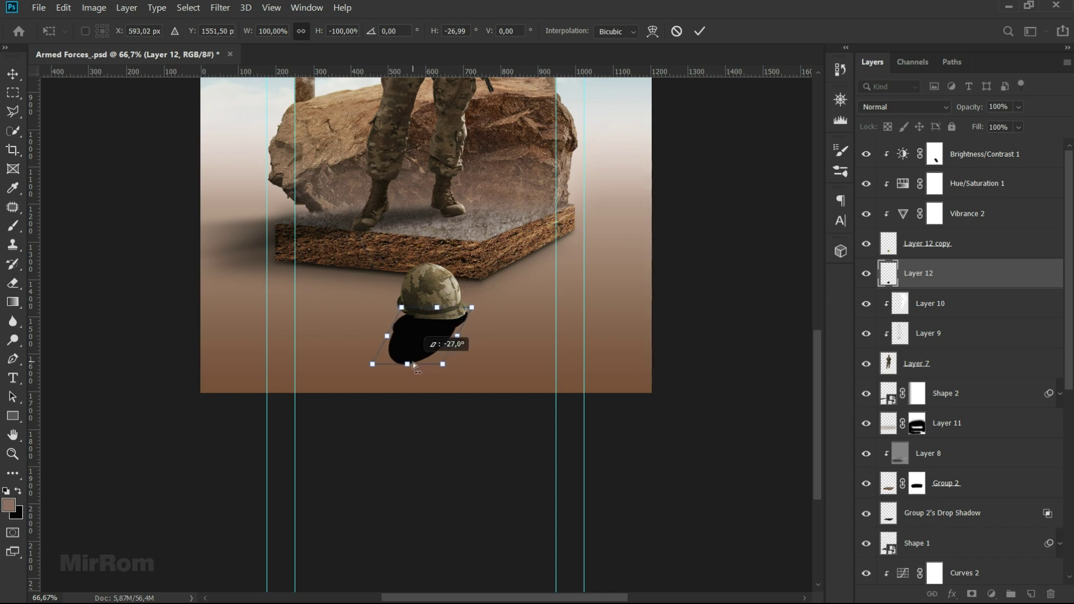
{"action": "right_click", "coordinate": [444, 330]}
{"action": "left_click", "coordinate": [492, 368]}
{"action": "mouse_move", "coordinate": [492, 372]}
{"action": "left_mouse_down"}
{"action": "mouse_move", "coordinate": [487, 351]}
{"action": "mouse_move", "coordinate": [475, 374]}
{"action": "mouse_move", "coordinate": [442, 325]}
{"action": "mouse_move", "coordinate": [500, 327]}
{"action": "left_mouse_up"}
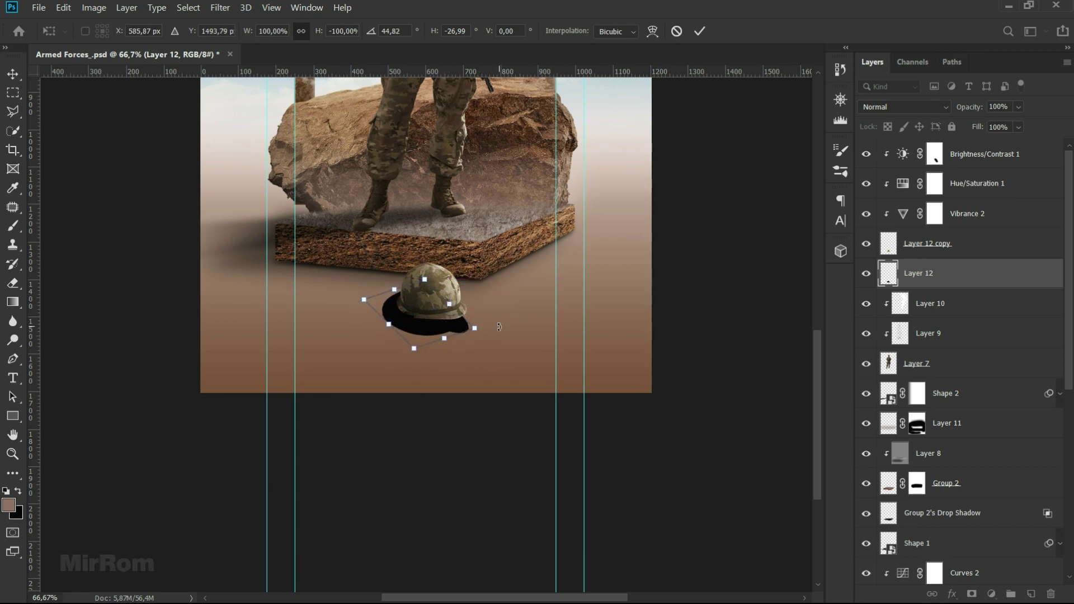
- Scale the shadow narrower and flatter, then commit the transform
{"action": "right_click", "coordinate": [413, 323]}
{"action": "left_click", "coordinate": [421, 352]}
{"action": "left_click_drag", "start_coordinate": [389, 324], "coordinate": [376, 329]}
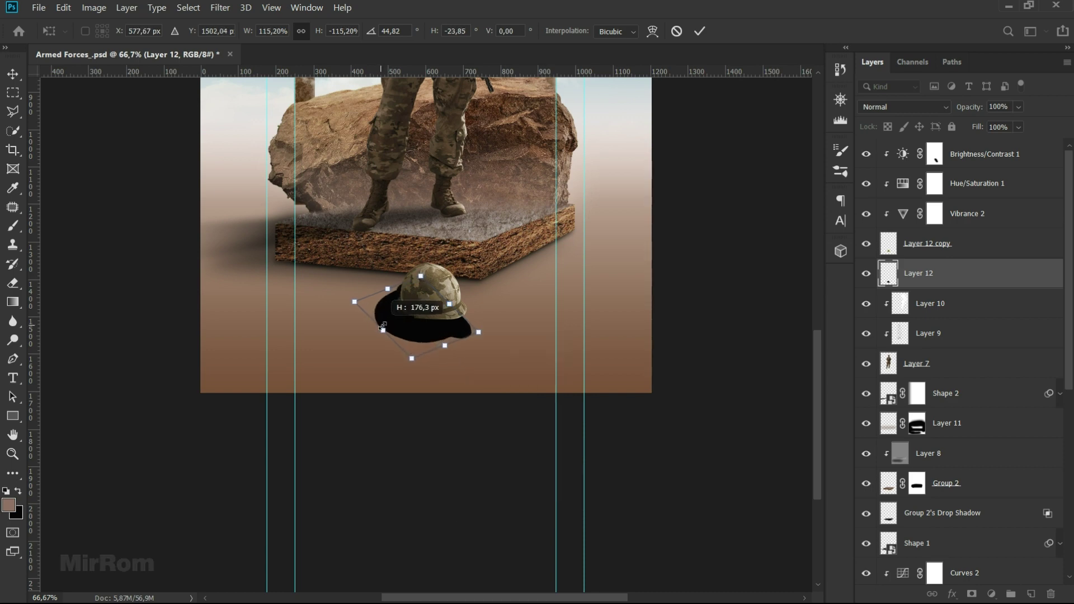
{"action": "left_click_drag", "start_coordinate": [474, 328], "coordinate": [463, 329]}
{"action": "right_click", "coordinate": [417, 314]}
{"action": "left_click", "coordinate": [442, 340]}
{"action": "left_click_drag", "start_coordinate": [431, 326], "coordinate": [432, 321]}
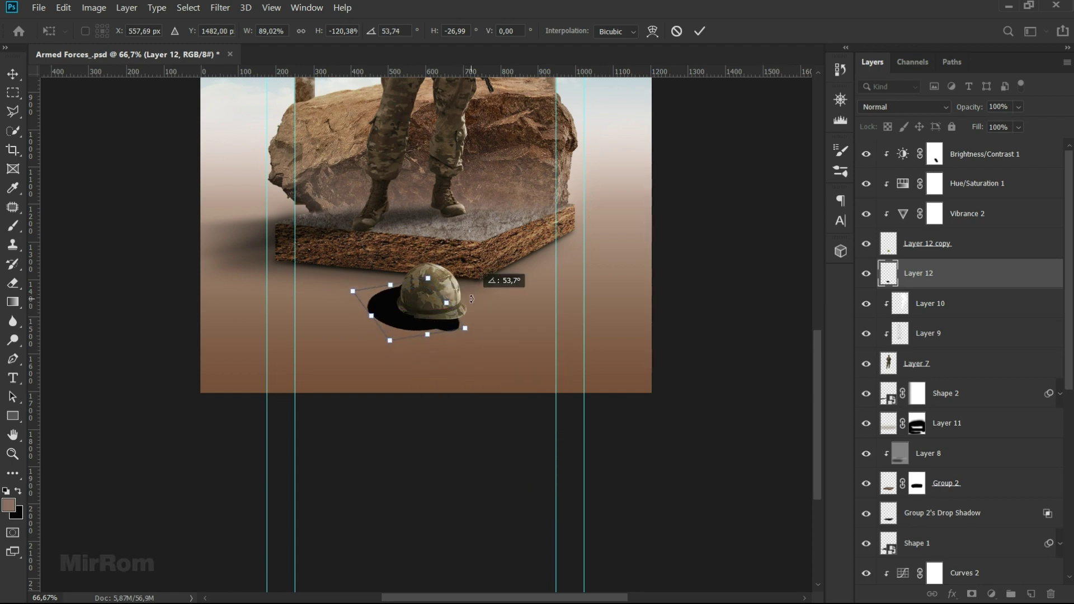
{"action": "left_click_drag", "start_coordinate": [389, 286], "coordinate": [448, 303]}
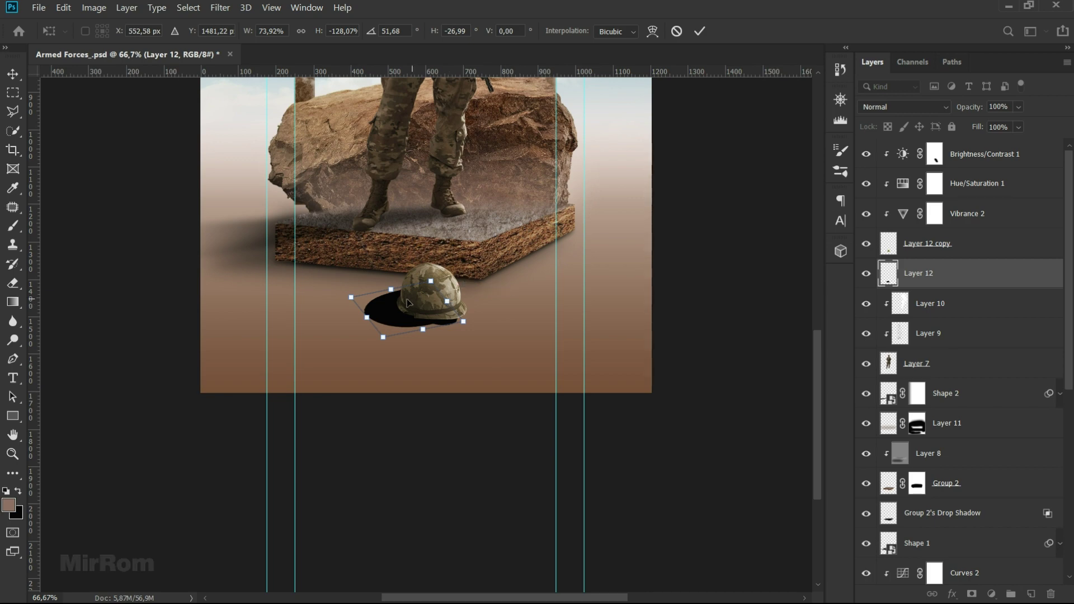
{"action": "key", "text": "Return"}
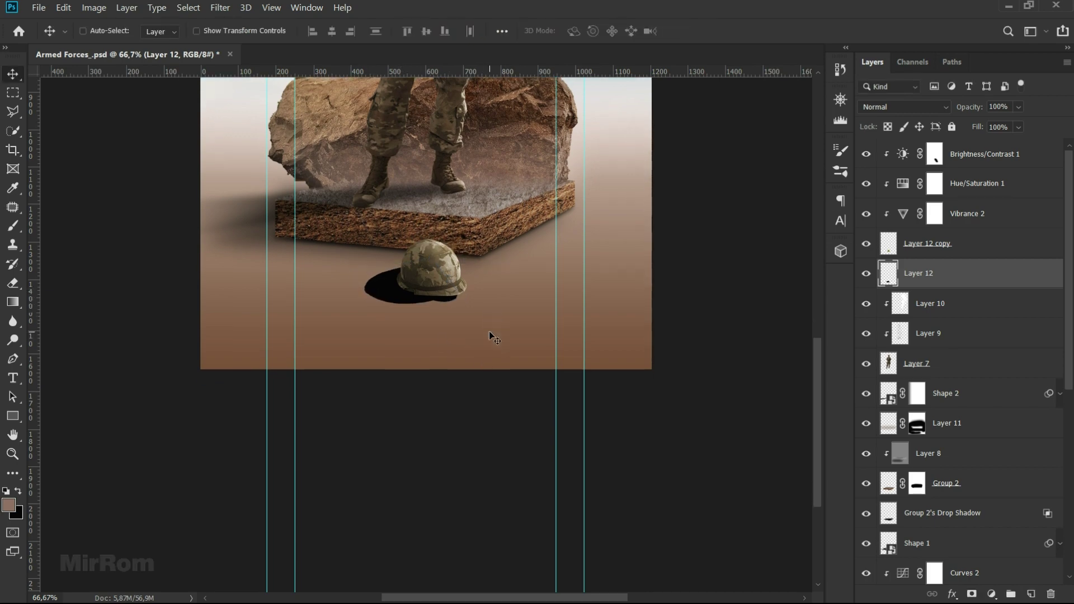
{"action": "key", "text": "ctrl+t"}
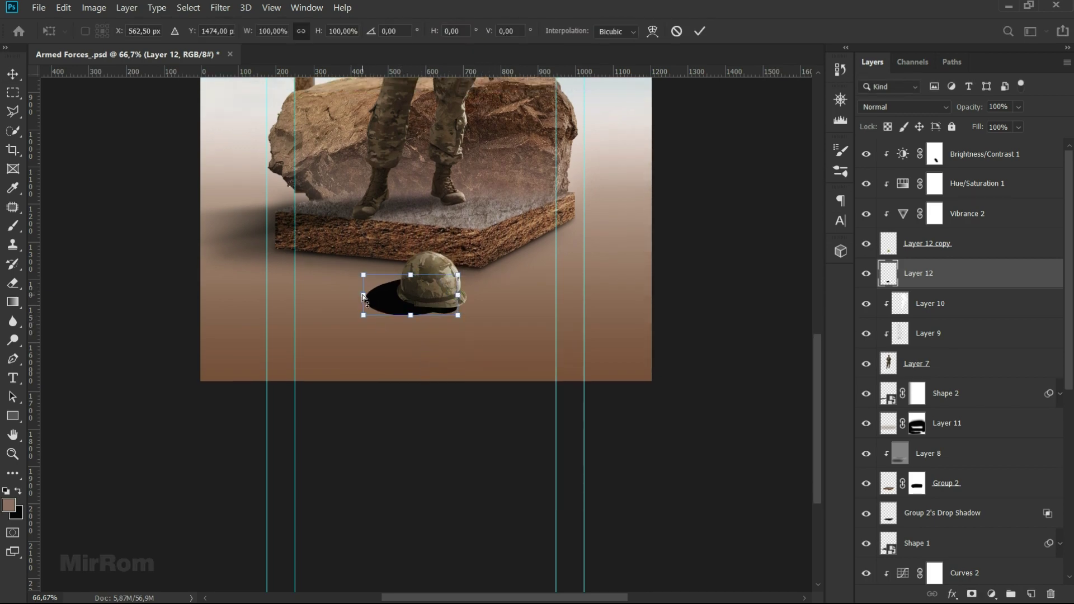
{"action": "key", "text": "Return"}
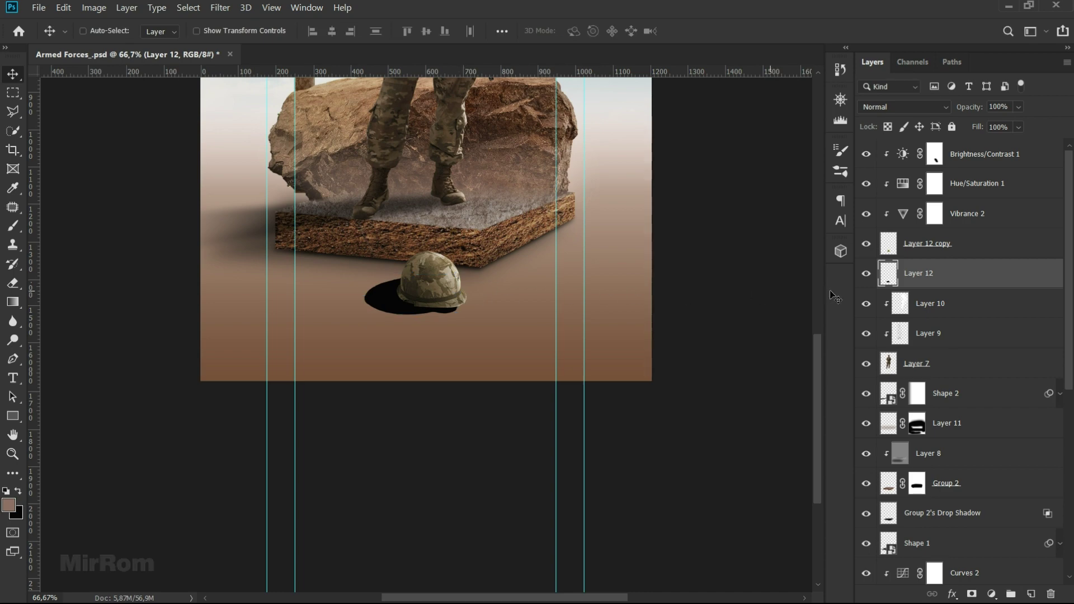
- Convert Layer 12 to a smart object and apply a Gaussian Blur of radius 8.4
{"action": "right_click", "coordinate": [931, 273]}
{"action": "left_click", "coordinate": [817, 188]}
{"action": "left_click", "coordinate": [221, 7]}
{"action": "mouse_move", "coordinate": [243, 163]}
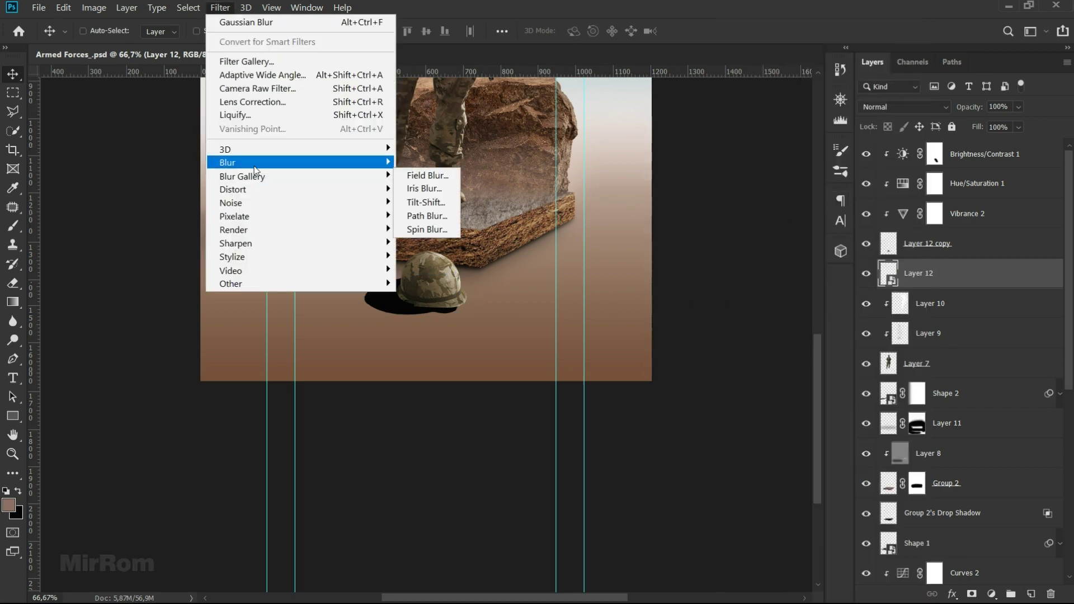
{"action": "left_click", "coordinate": [466, 222]}
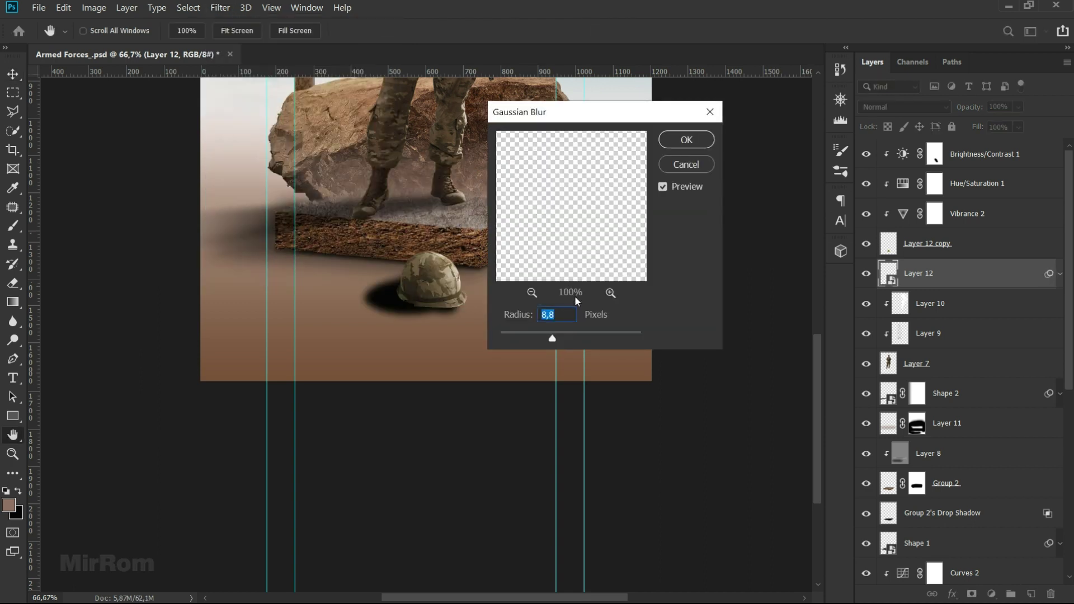
{"action": "left_click", "coordinate": [566, 314]}
{"action": "key", "text": "Down"}
{"action": "key", "text": "Down"}
{"action": "key", "text": "Down"}
{"action": "left_click", "coordinate": [687, 139]}
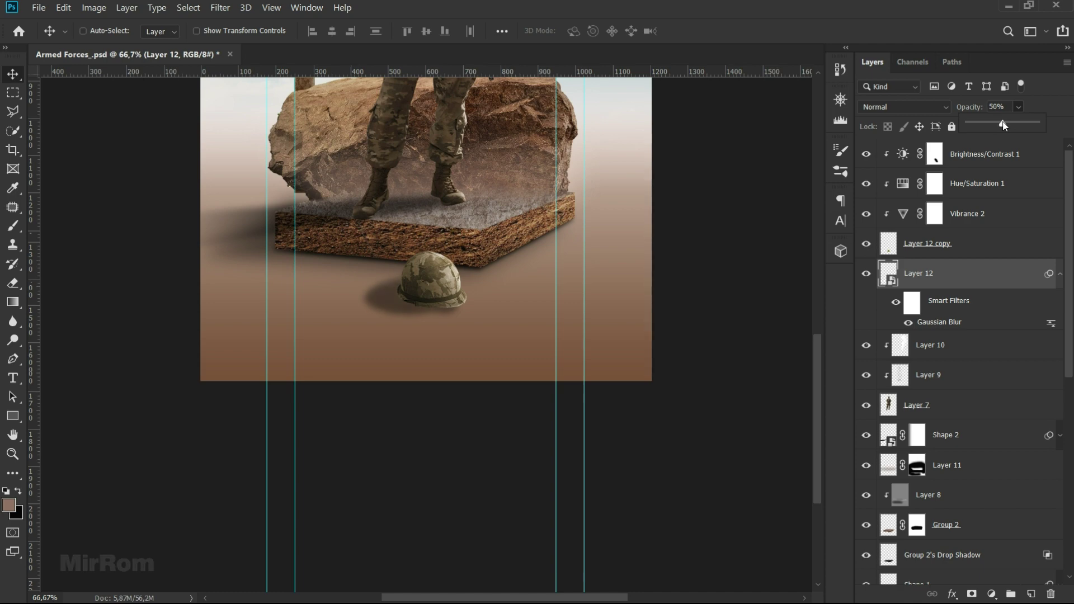
- Set the shadow layer's opacity to 49% and stretch the shadow wider
{"action": "left_click_drag", "start_coordinate": [1002, 120], "coordinate": [1001, 120]}
{"action": "key", "text": "Return"}
{"action": "key", "text": "ctrl+t"}
{"action": "left_click", "coordinate": [576, 252]}
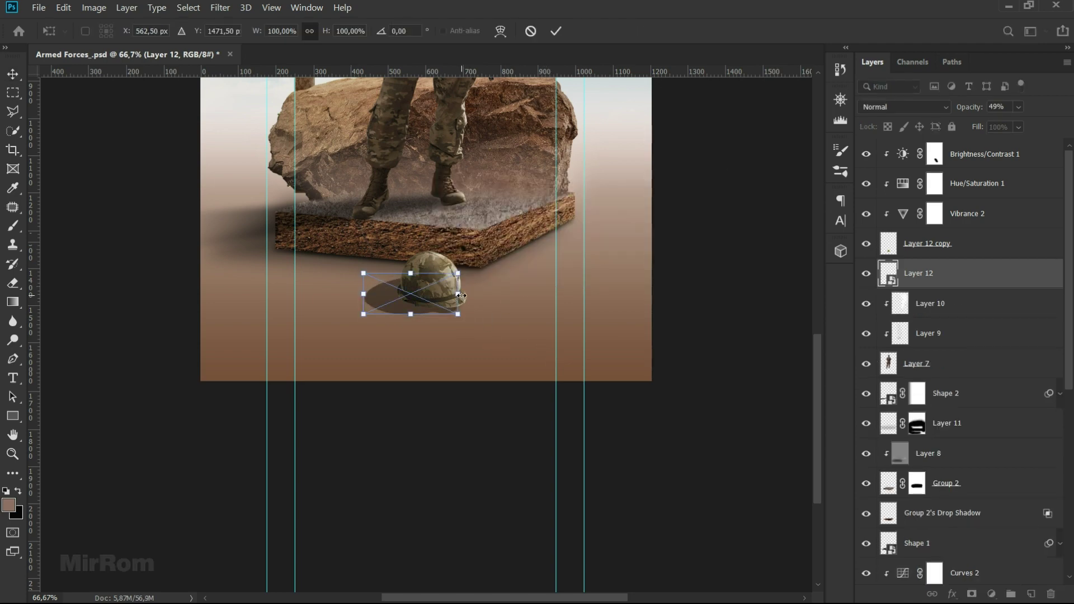
{"action": "left_click_drag", "start_coordinate": [461, 295], "coordinate": [447, 300]}
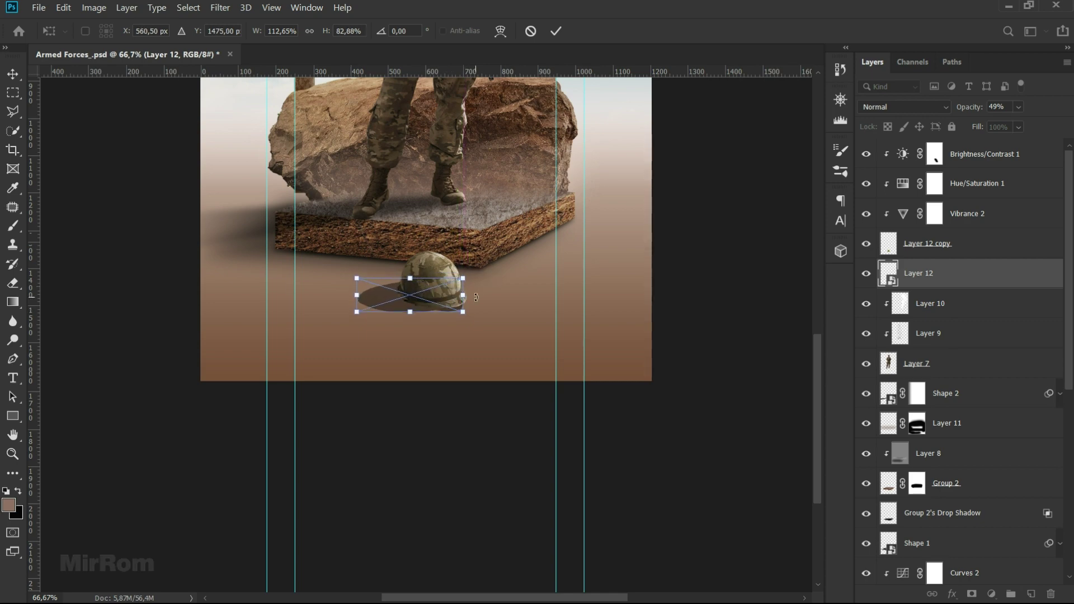
{"action": "key", "text": "Return"}
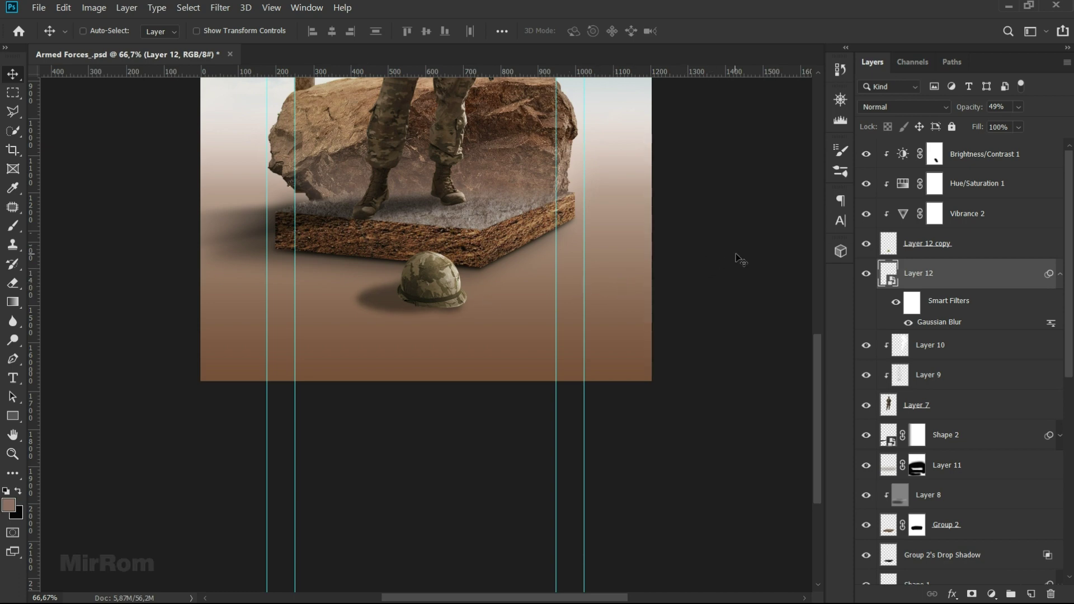
{"action": "left_click", "coordinate": [1060, 282]}
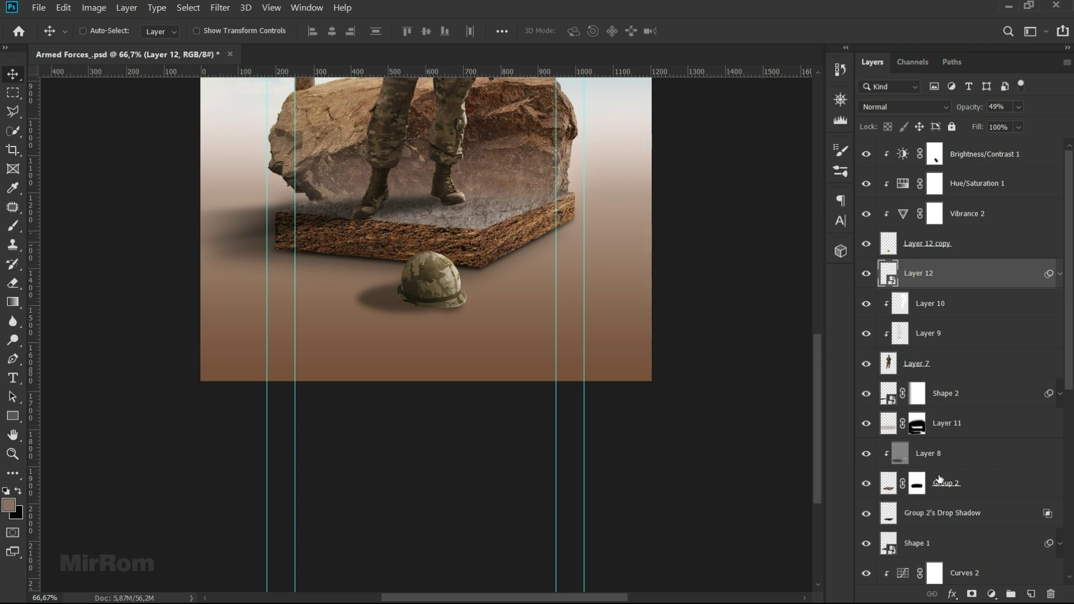
- On a new Layer 13, paint black at 58% brush opacity on the helmet's left side
{"action": "left_click", "coordinate": [1032, 594]}
{"action": "left_click", "coordinate": [485, 305]}
{"action": "key", "text": "x"}
{"action": "key", "text": "b"}
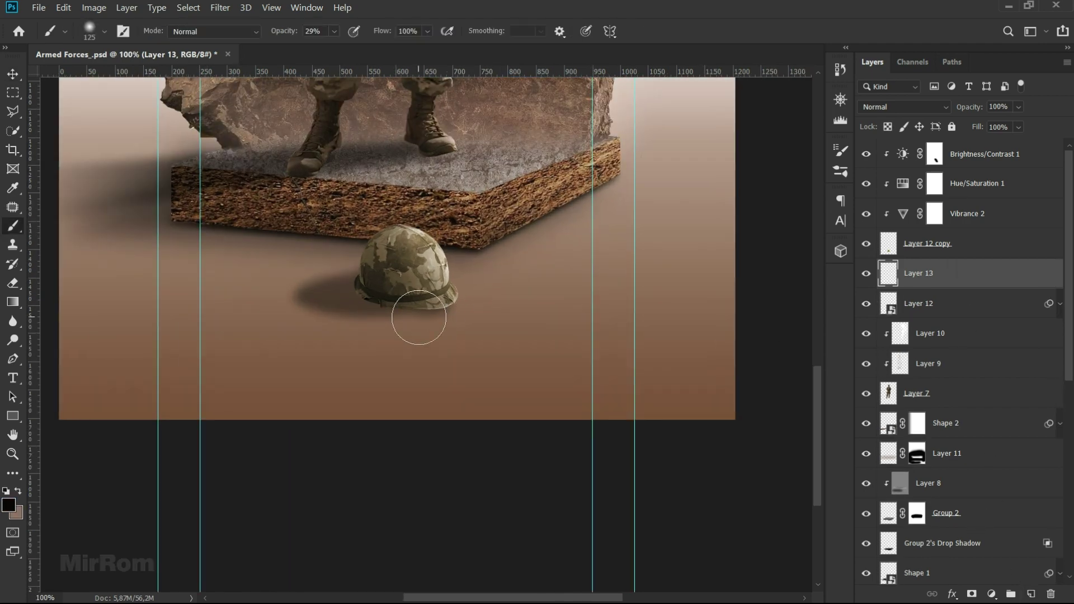
{"action": "left_click", "coordinate": [311, 32]}
{"action": "type", "text": "58"}
{"action": "key", "text": "Return"}
{"action": "right_click", "coordinate": [409, 278]}
{"action": "left_click", "coordinate": [409, 278]}
{"action": "left_click_drag", "start_coordinate": [371, 284], "coordinate": [380, 291]}
- Set Layer 13's opacity to 84%, hide the guides, and save the document
{"action": "left_click_drag", "start_coordinate": [974, 110], "coordinate": [970, 112]}
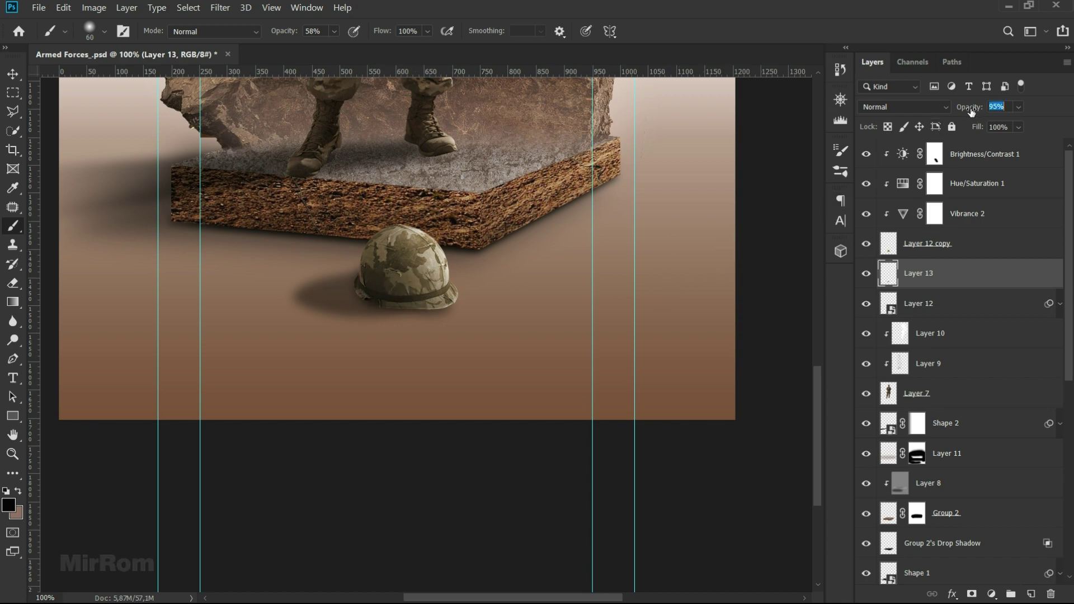
{"action": "left_click_drag", "start_coordinate": [971, 112], "coordinate": [970, 112]}
{"action": "left_click", "coordinate": [13, 283]}
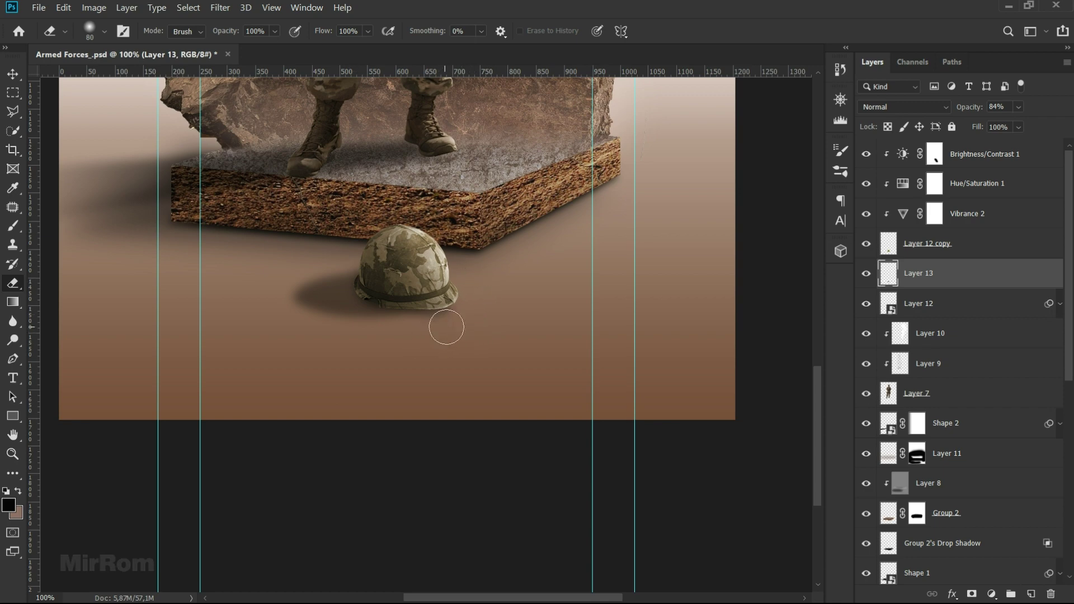
{"action": "key", "text": "ctrl+minus"}
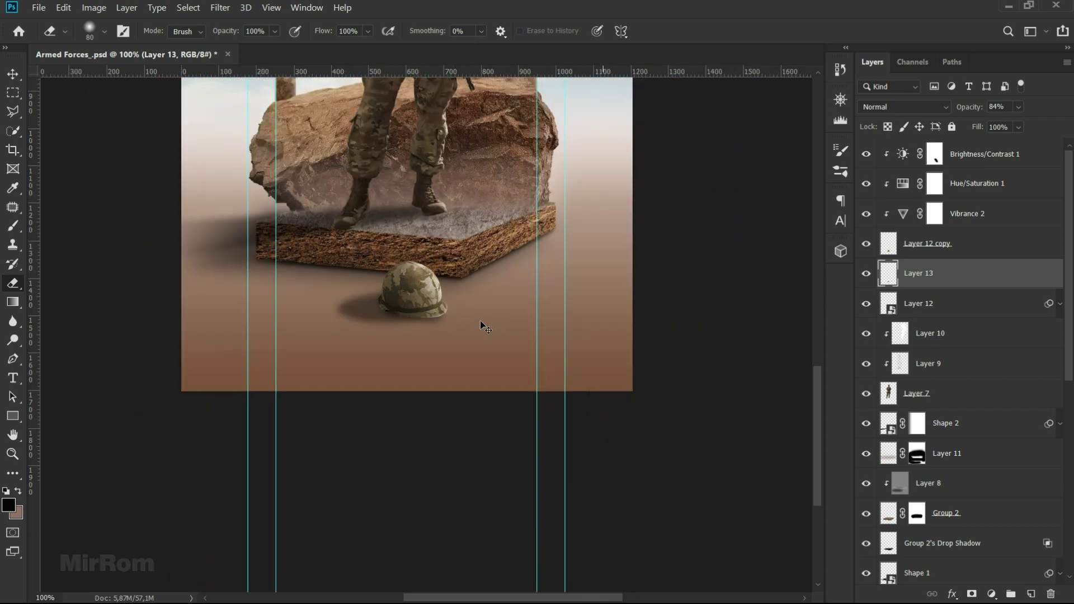
{"action": "key", "text": "ctrl+minus"}
{"action": "key", "text": "ctrl+semicolon"}
{"action": "key", "text": "v"}
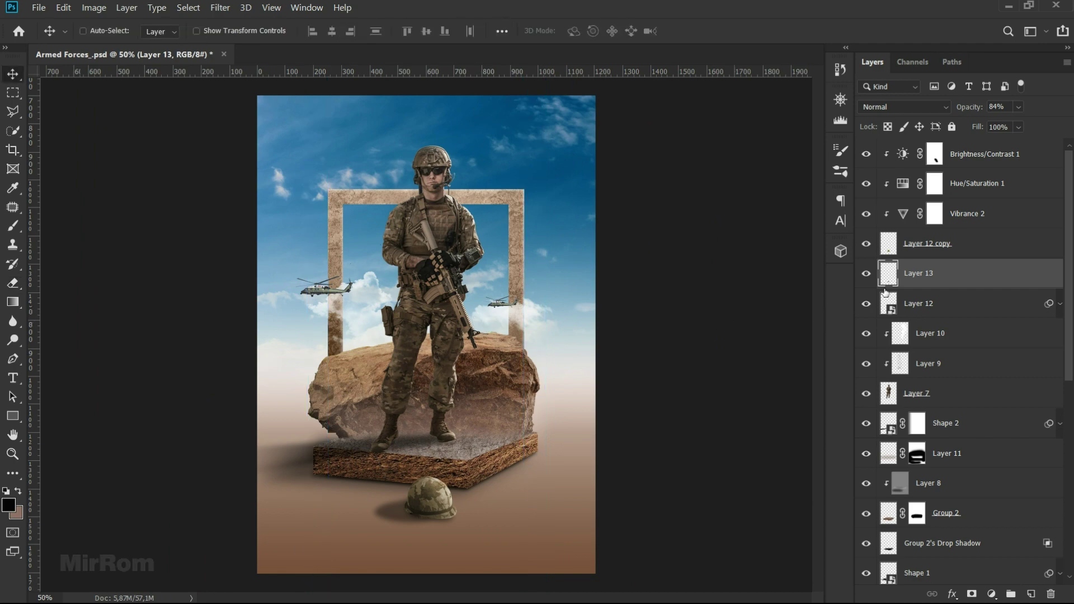
{"action": "key", "text": "alt+period"}
{"action": "key", "text": "ctrl+s"}
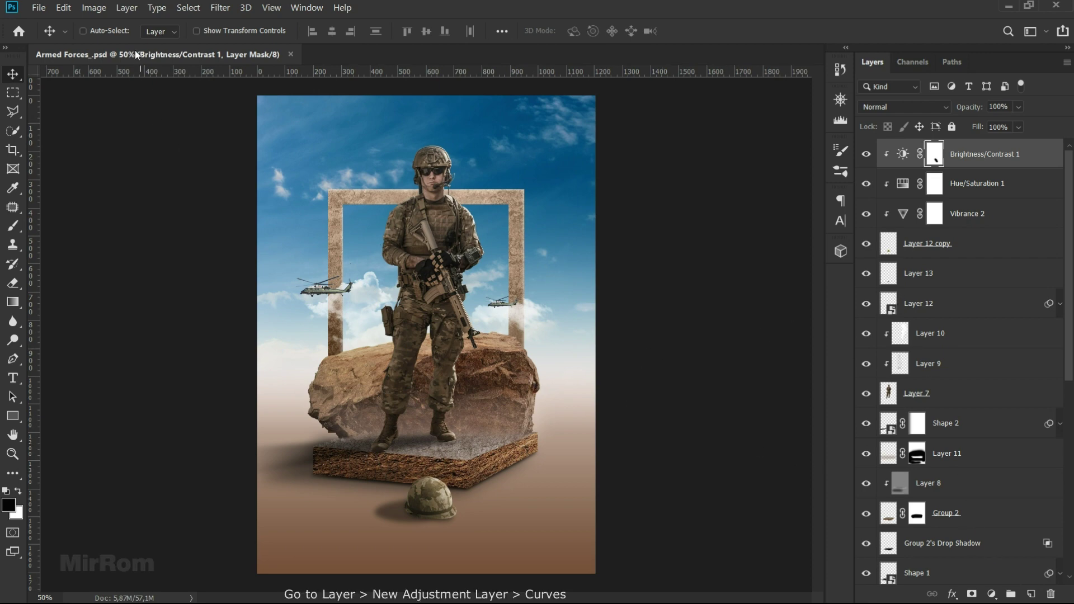
- Add a Curves adjustment with the RGB black point moved in and midtones lifted
{"action": "left_click", "coordinate": [127, 8]}
{"action": "left_click", "coordinate": [297, 213]}
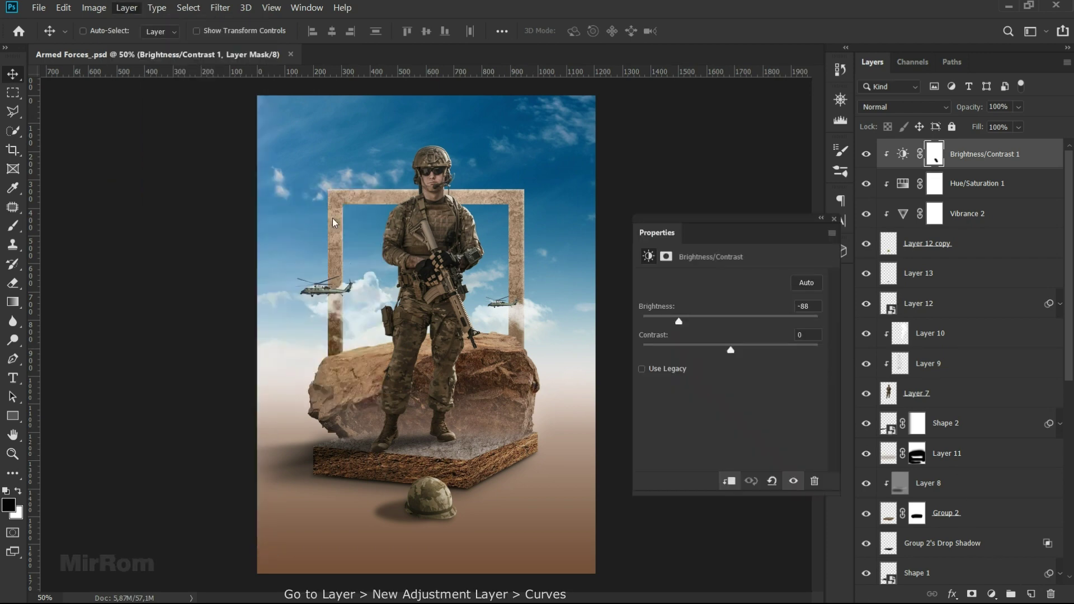
{"action": "left_click", "coordinate": [539, 118]}
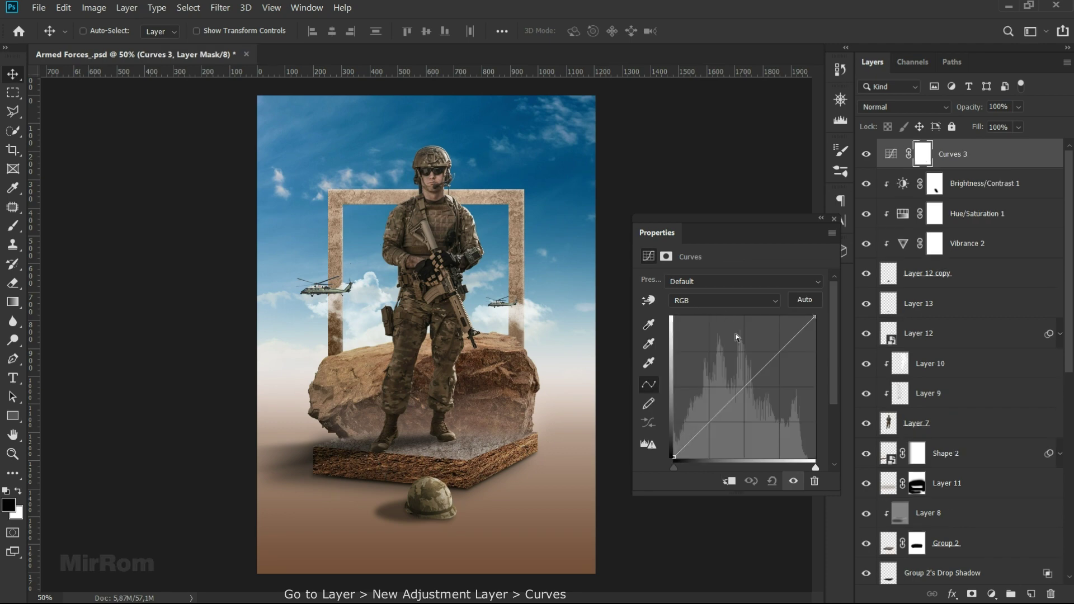
{"action": "left_click_drag", "start_coordinate": [676, 469], "coordinate": [679, 468]}
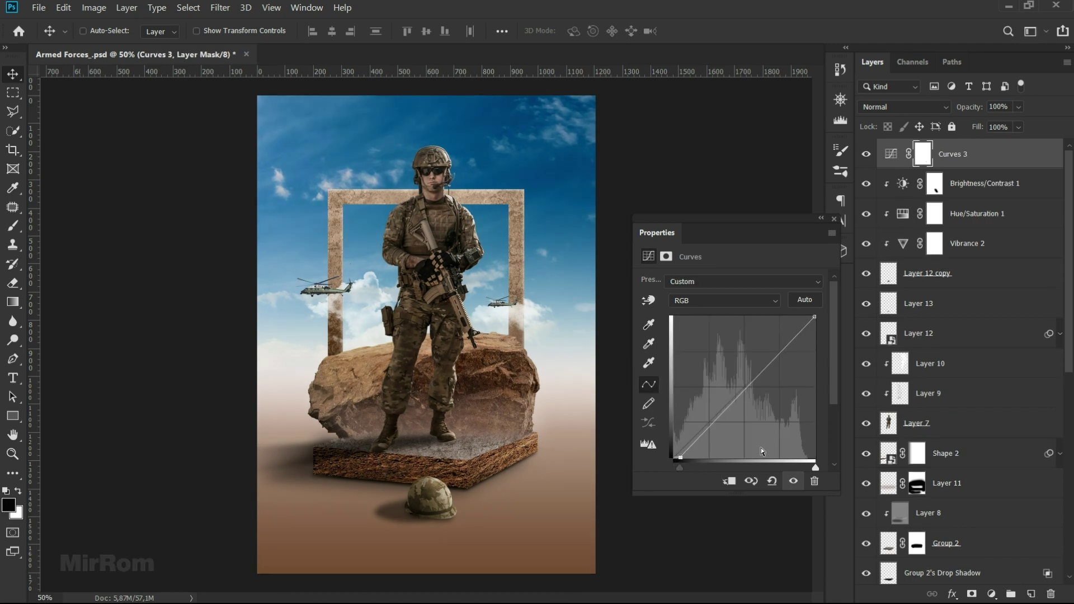
{"action": "left_click", "coordinate": [748, 389]}
{"action": "left_click_drag", "start_coordinate": [748, 392], "coordinate": [745, 388]}
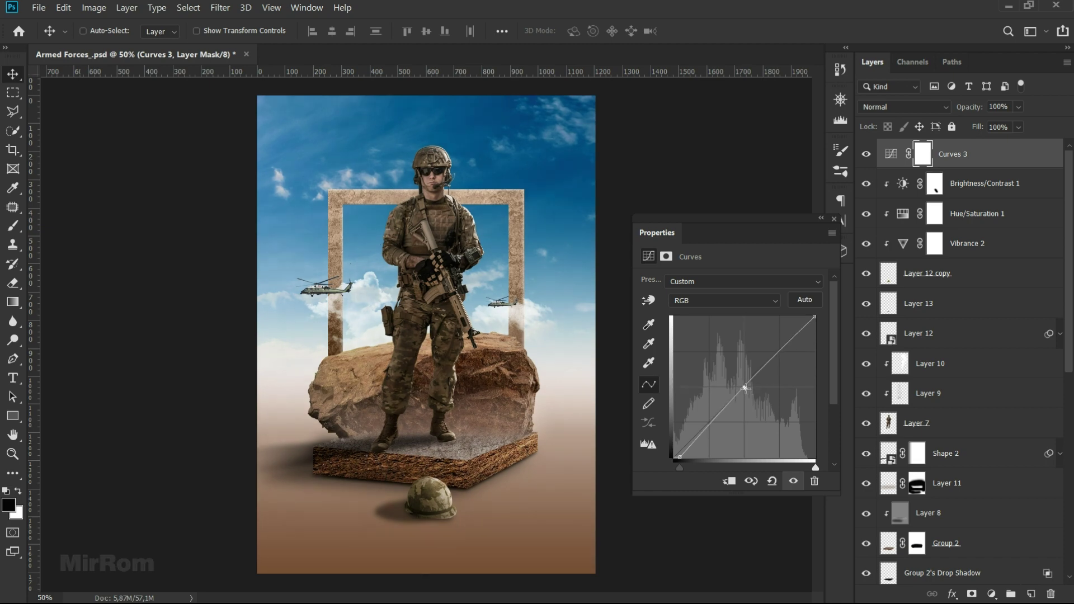
{"action": "left_click_drag", "start_coordinate": [748, 388], "coordinate": [749, 384]}
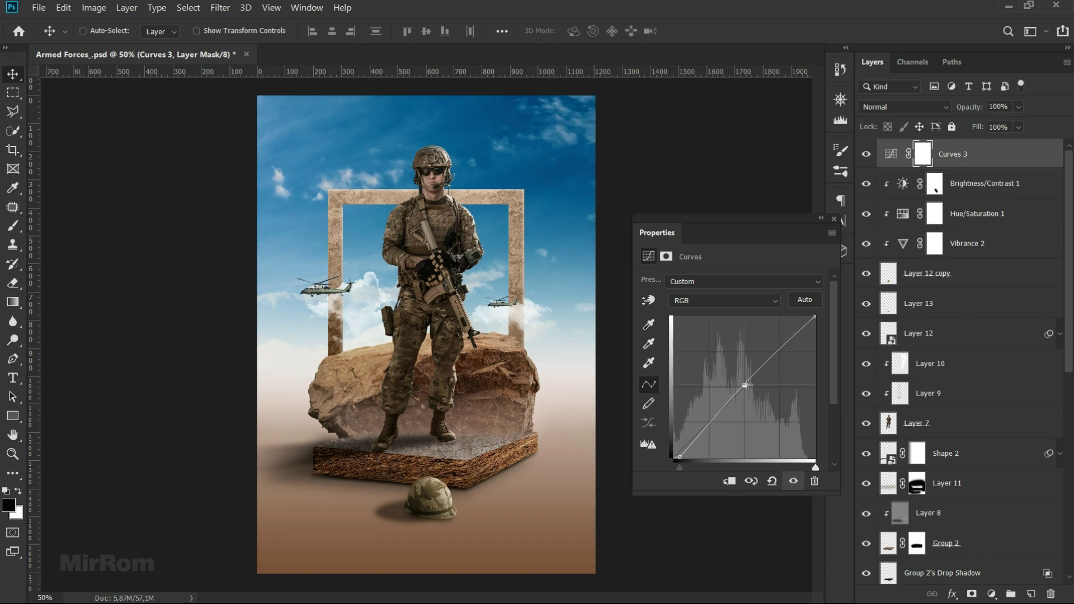
{"action": "left_click", "coordinate": [787, 481]}
- Raise the Blue channel's shadow end and reshape its curve to tint the shadows blue
{"action": "left_click", "coordinate": [721, 302]}
{"action": "left_click", "coordinate": [703, 348]}
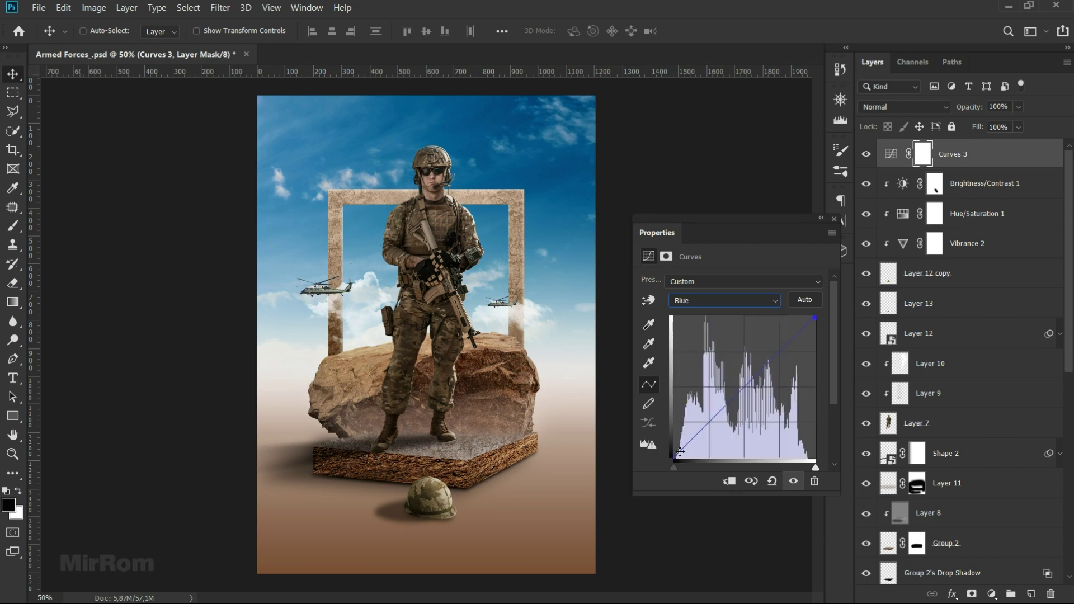
{"action": "left_click_drag", "start_coordinate": [676, 456], "coordinate": [674, 446]}
{"action": "left_click", "coordinate": [754, 371]}
{"action": "left_click_drag", "start_coordinate": [757, 376], "coordinate": [769, 377]}
{"action": "left_click_drag", "start_coordinate": [672, 445], "coordinate": [670, 436]}
{"action": "left_click_drag", "start_coordinate": [766, 376], "coordinate": [766, 372]}
{"action": "left_click", "coordinate": [821, 218]}
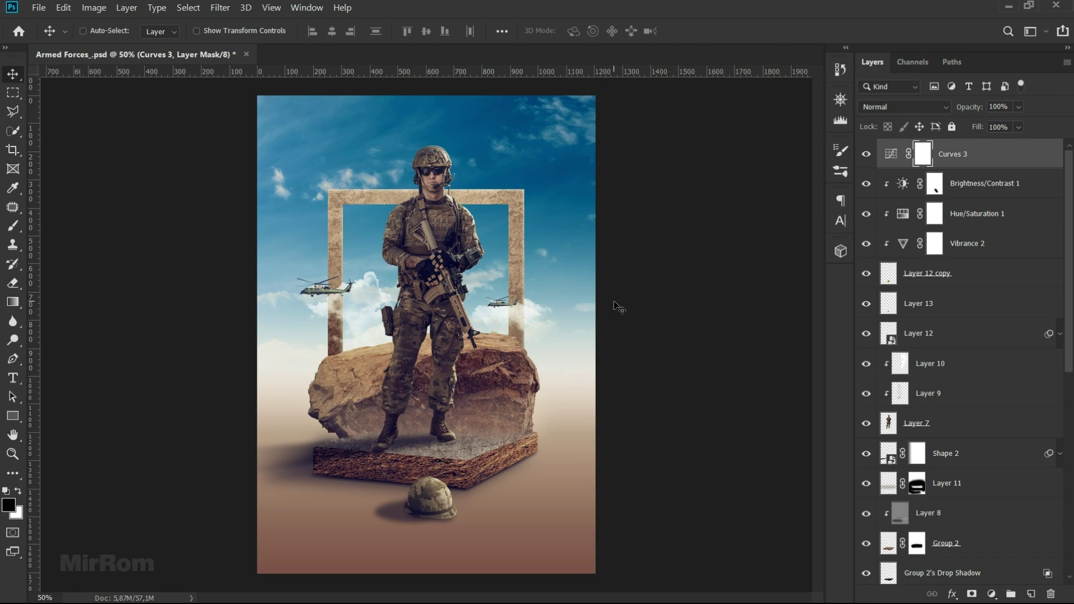
- Add a Color Lookup adjustment above Curves 3 using the FallColors.look 3DLUT
{"action": "left_click", "coordinate": [894, 158]}
{"action": "left_click", "coordinate": [189, 8]}
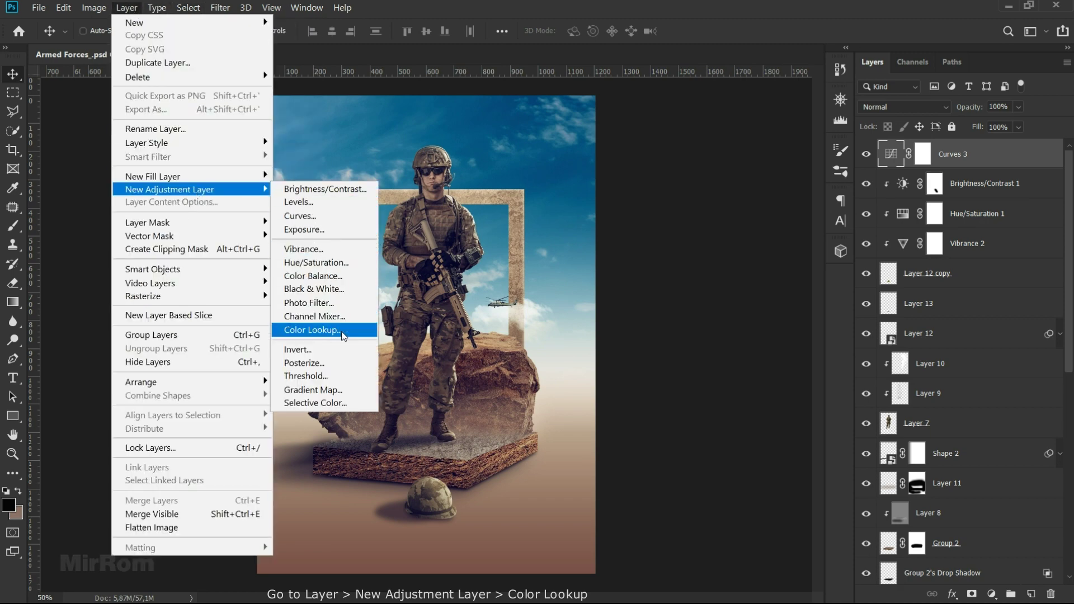
{"action": "mouse_move", "coordinate": [169, 189]}
{"action": "left_click", "coordinate": [353, 332]}
{"action": "left_click", "coordinate": [537, 121]}
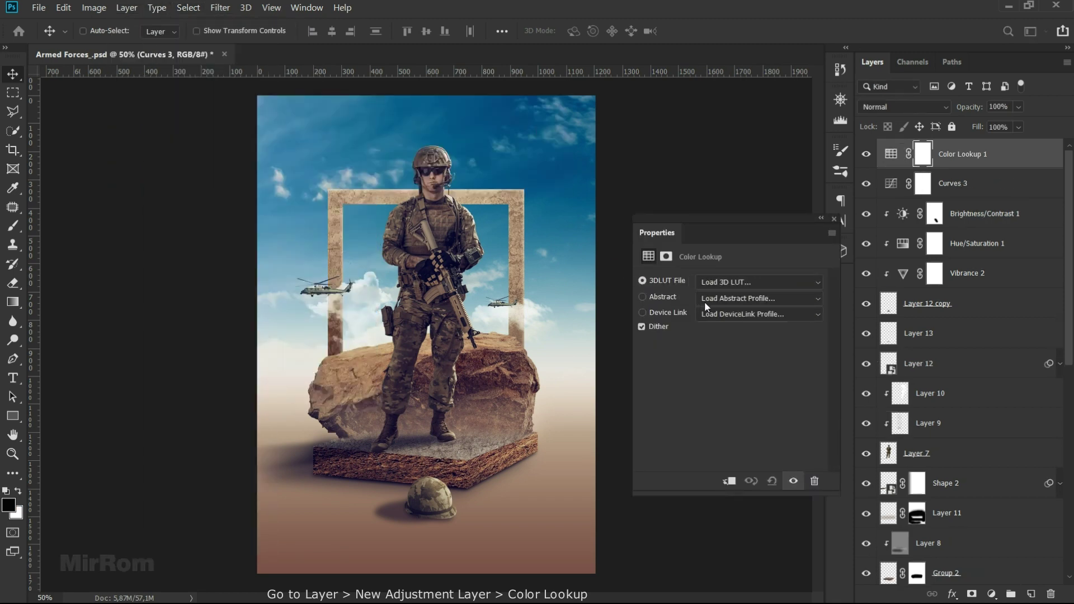
{"action": "left_click", "coordinate": [723, 279]}
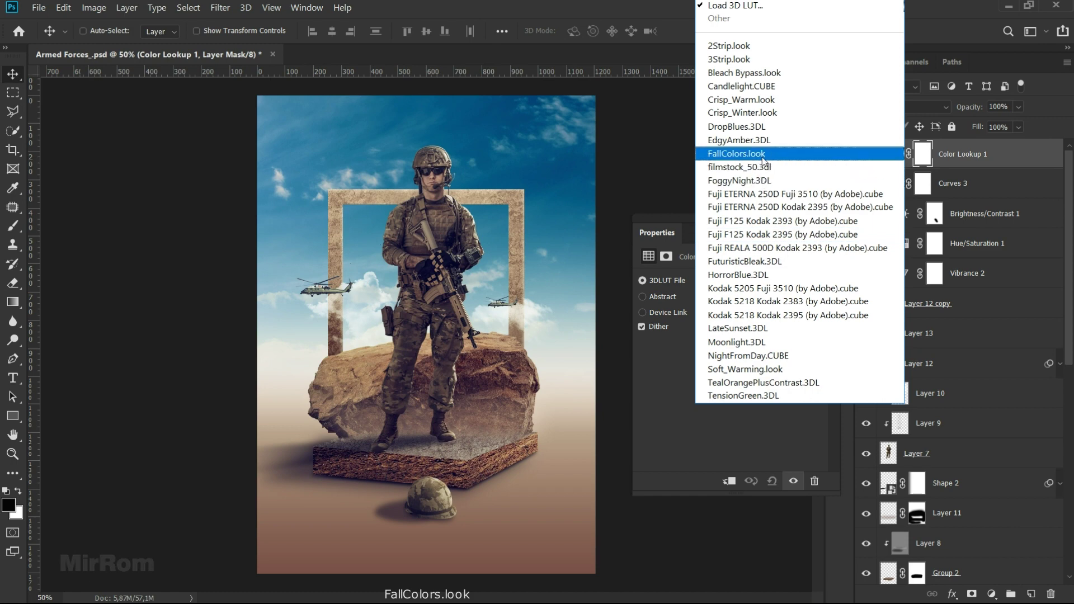
{"action": "left_click", "coordinate": [763, 158]}
{"action": "left_click", "coordinate": [828, 220]}
{"action": "left_click", "coordinate": [653, 219]}
- Lower the Color Lookup layer's opacity to 70%
{"action": "left_click", "coordinate": [1018, 107]}
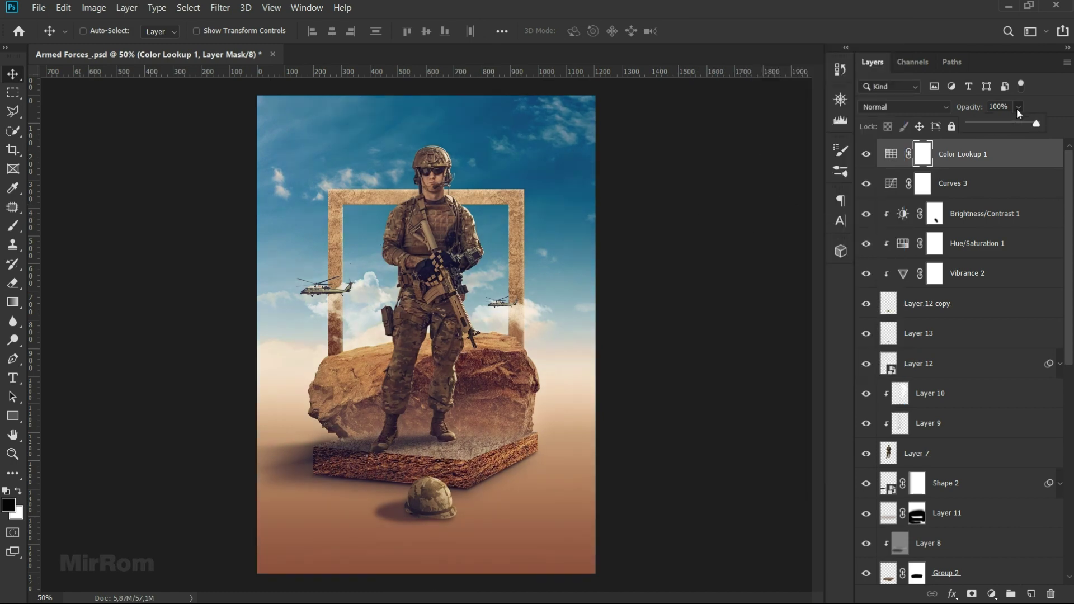
{"action": "left_click", "coordinate": [1019, 123]}
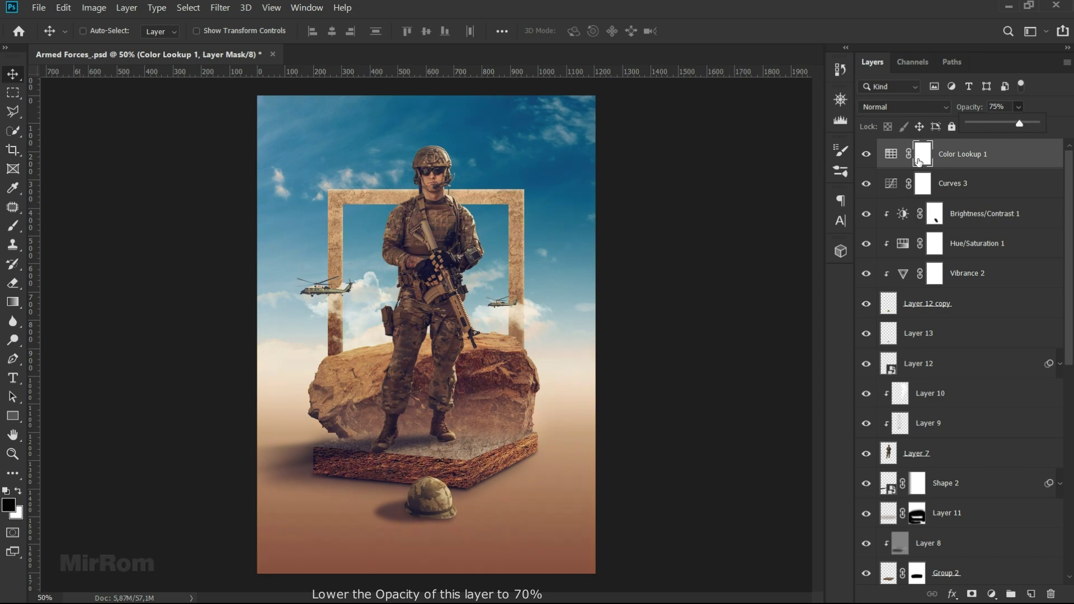
{"action": "left_click", "coordinate": [866, 156]}
{"action": "left_click", "coordinate": [1018, 106]}
{"action": "mouse_move", "coordinate": [1034, 123]}
{"action": "left_mouse_down"}
{"action": "mouse_move", "coordinate": [1015, 125]}
{"action": "mouse_move", "coordinate": [1029, 131]}
{"action": "left_mouse_up"}
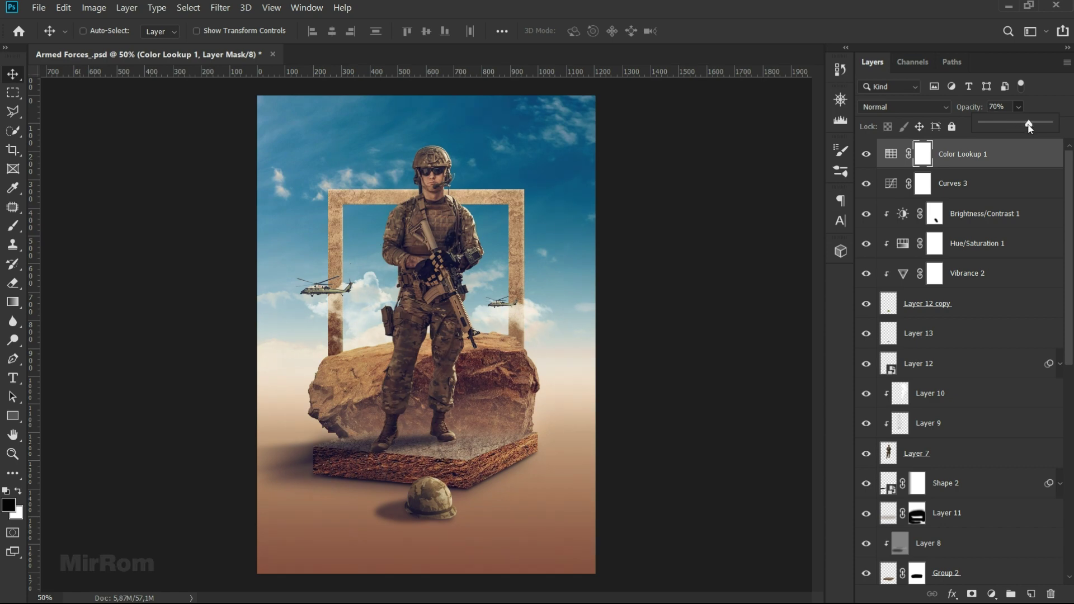
{"action": "left_click", "coordinate": [993, 155]}
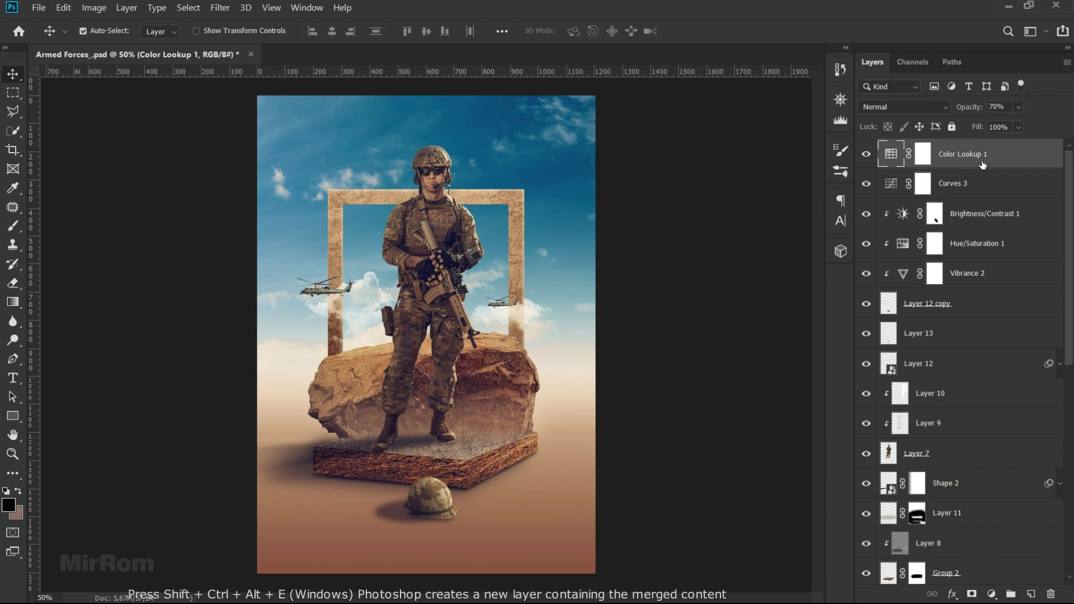
- Stamp all visible layers into Layer 14, make it a smart object, and launch Camera Raw Filter
{"action": "key", "text": "ctrl+shift+alt+e"}
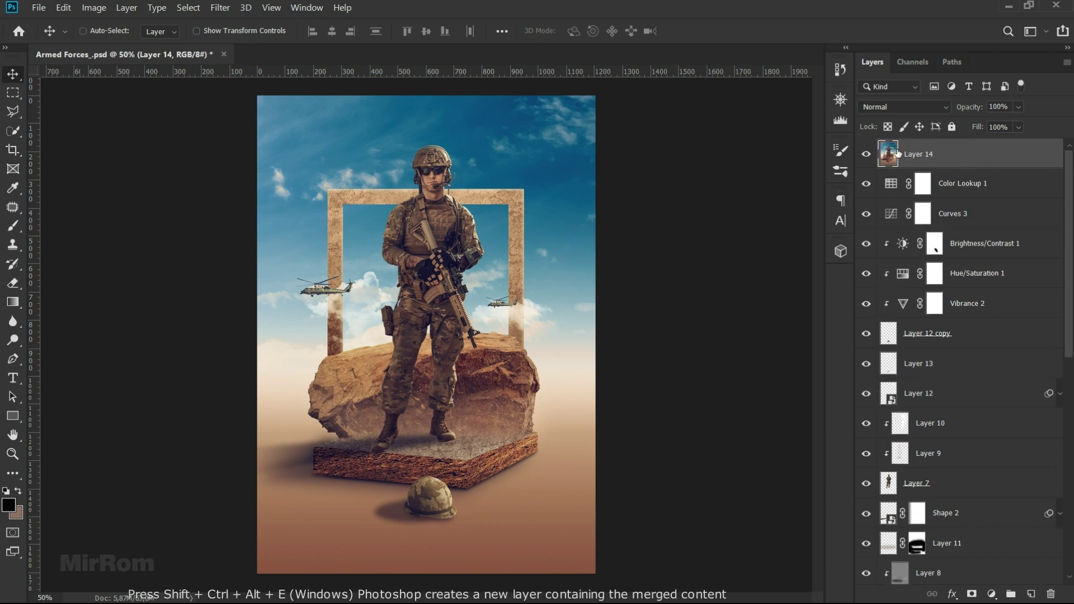
{"action": "right_click", "coordinate": [897, 153]}
{"action": "left_click", "coordinate": [856, 192]}
{"action": "left_click", "coordinate": [228, 9]}
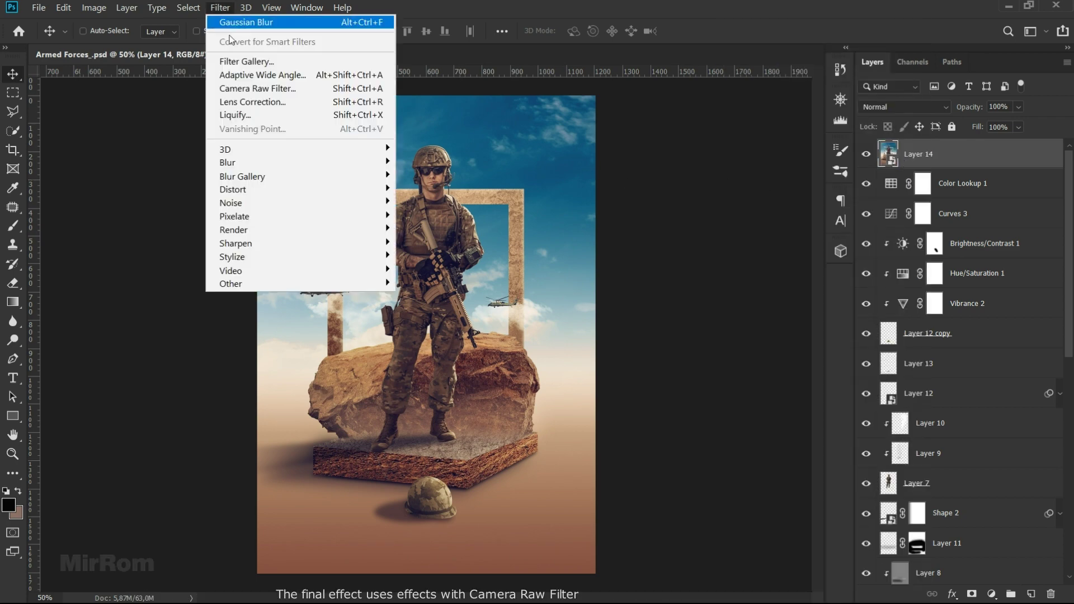
{"action": "left_click", "coordinate": [319, 91]}
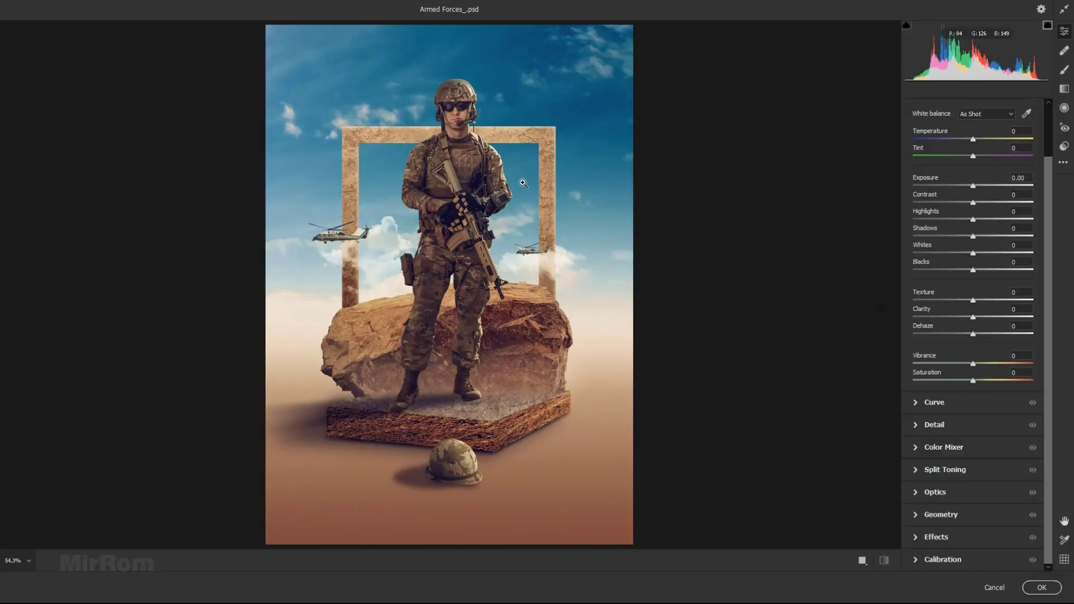
- Set Camera Raw Temperature to +4 and Clarity to +17
{"action": "left_click", "coordinate": [523, 183]}
{"action": "scroll", "coordinate": [546, 179], "scroll_direction": "down", "scroll_amount": 3}
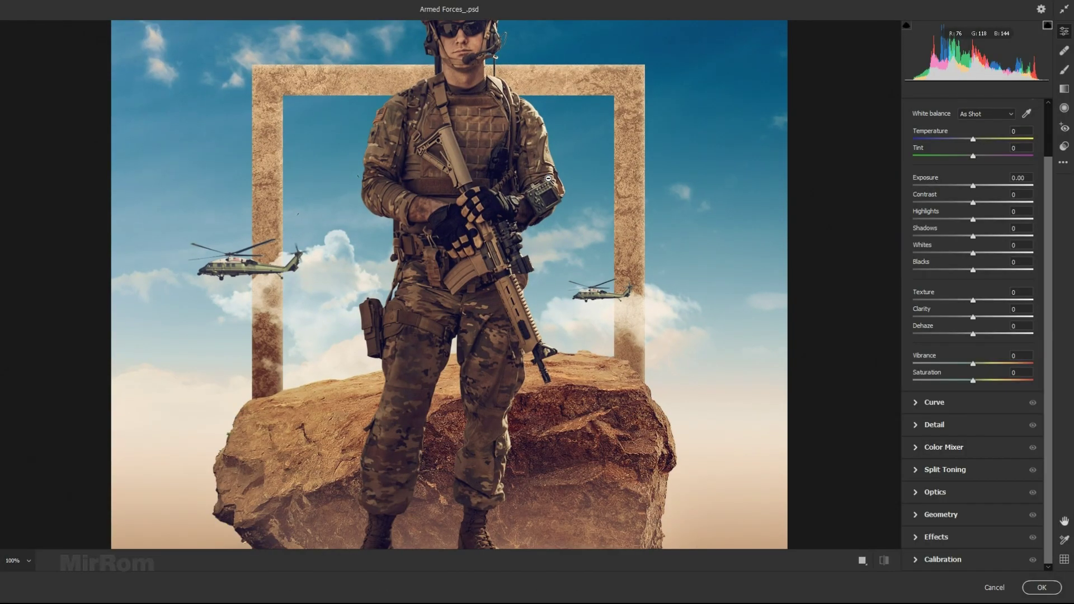
{"action": "left_click", "coordinate": [549, 179], "text": "alt"}
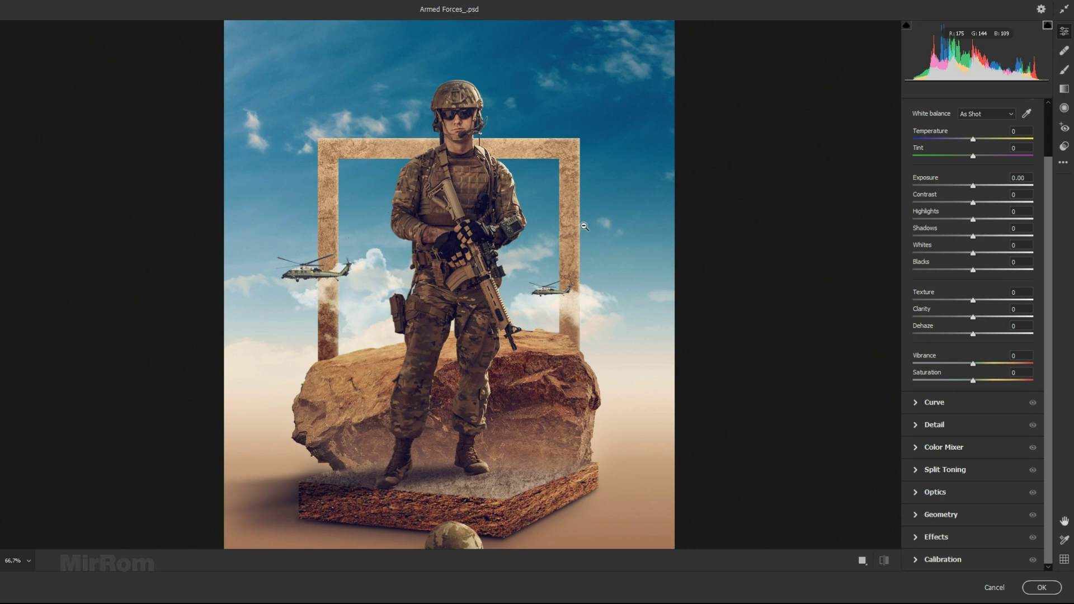
{"action": "left_click_drag", "start_coordinate": [974, 138], "coordinate": [978, 138]}
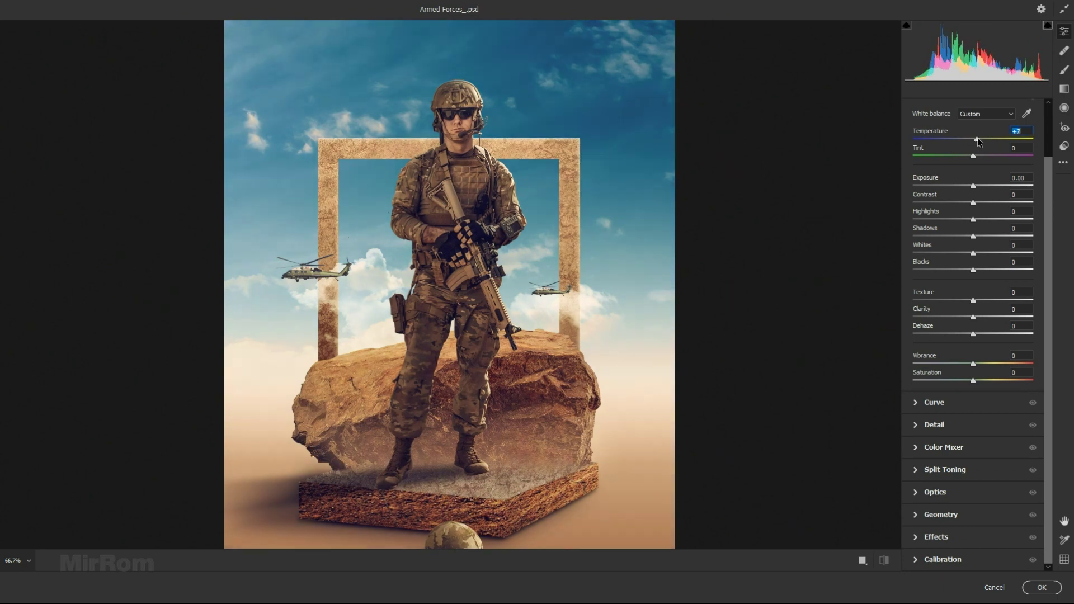
{"action": "left_click", "coordinate": [1026, 129]}
{"action": "left_click_drag", "start_coordinate": [977, 139], "coordinate": [975, 139]}
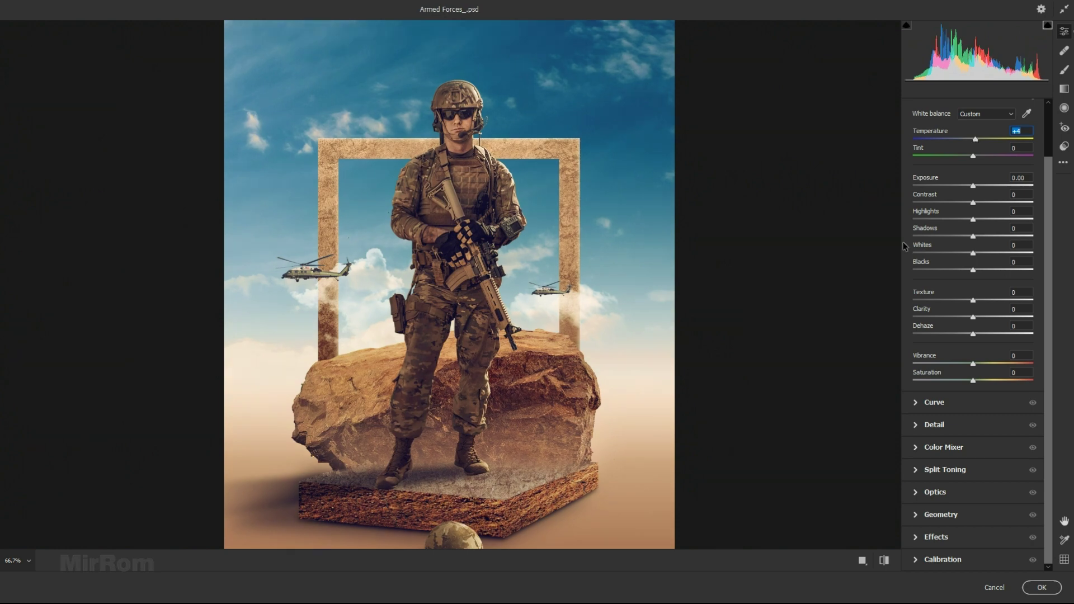
{"action": "left_click_drag", "start_coordinate": [973, 316], "coordinate": [985, 317]}
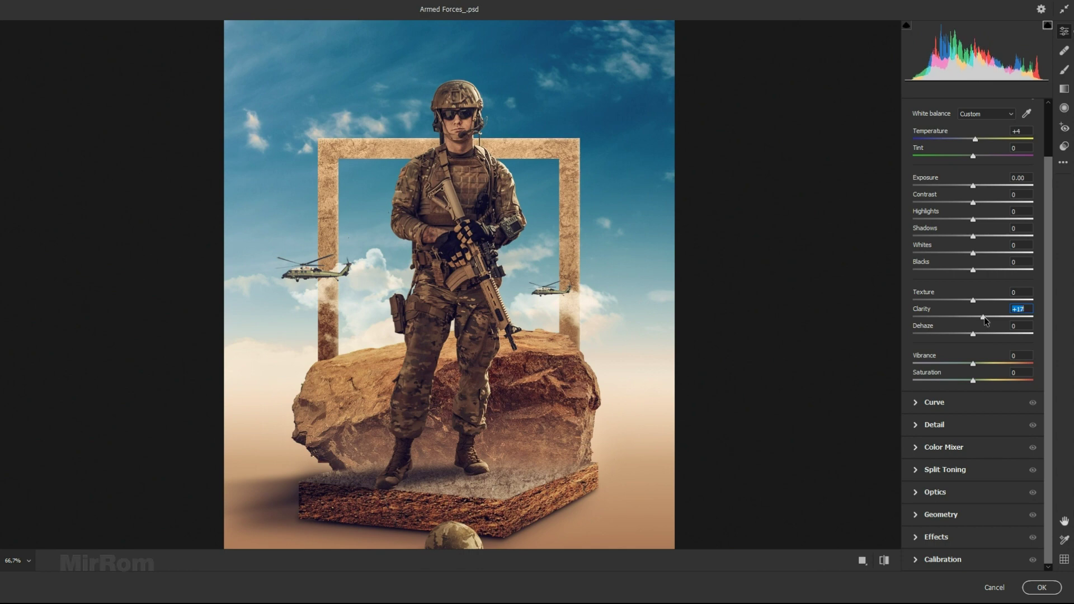
- Set Noise Reduction to 28 and Color Noise Reduction to 11, judged at 100% zoom
{"action": "scroll", "coordinate": [674, 330], "scroll_direction": "down", "scroll_amount": 1}
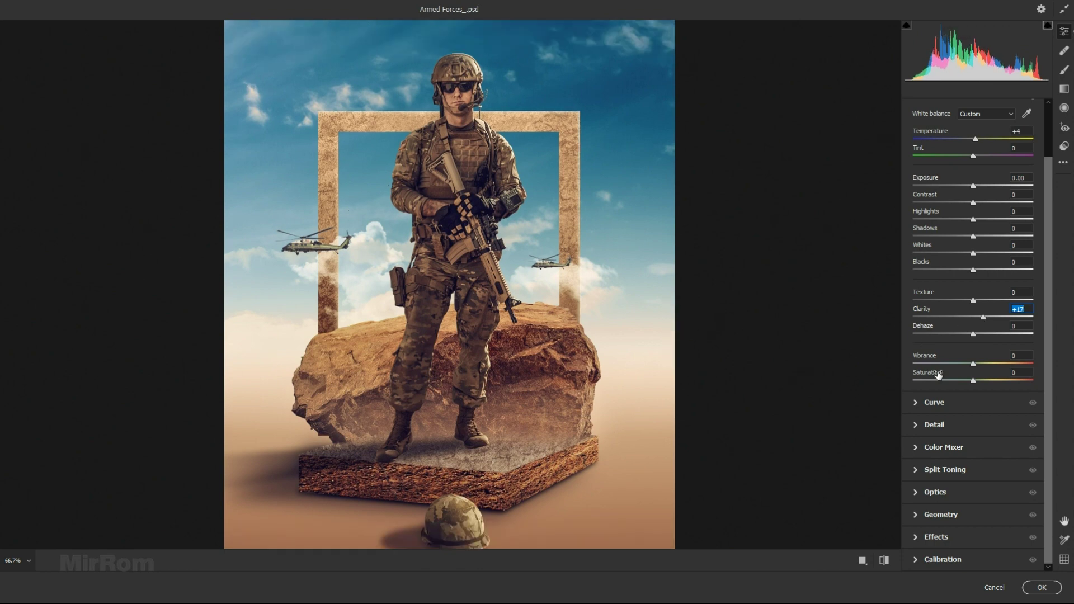
{"action": "left_click", "coordinate": [921, 430]}
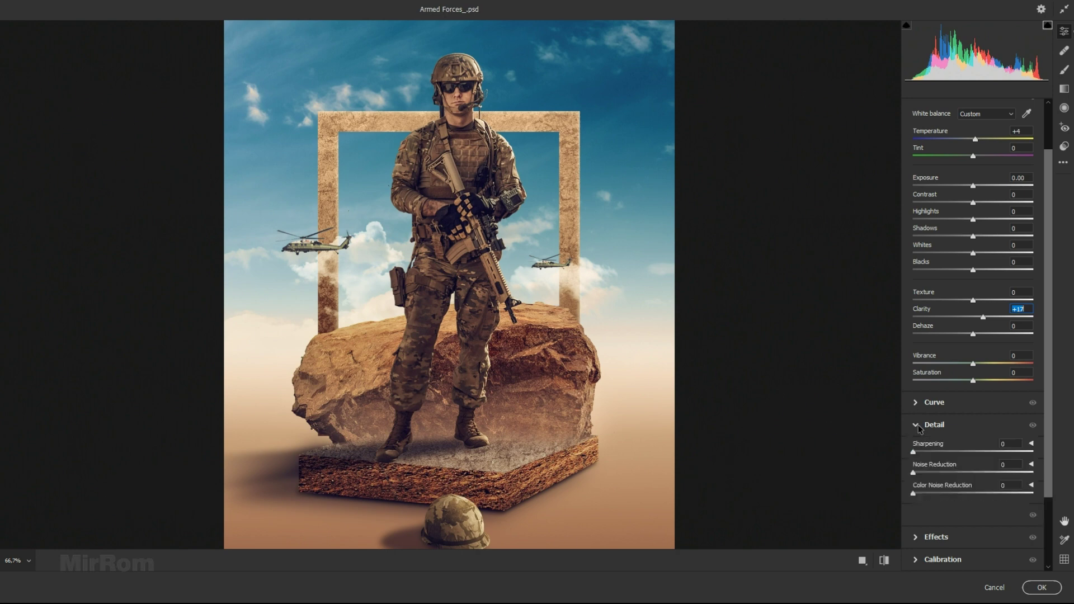
{"action": "scroll", "coordinate": [1043, 434], "scroll_direction": "down", "scroll_amount": 2}
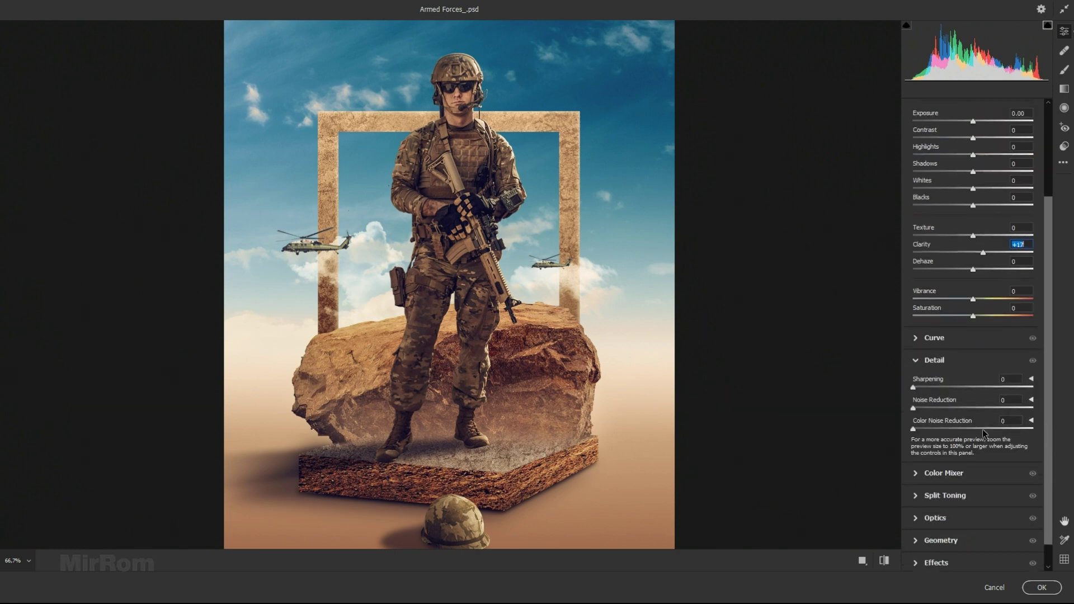
{"action": "key", "text": "ctrl+0"}
{"action": "left_click", "coordinate": [528, 261]}
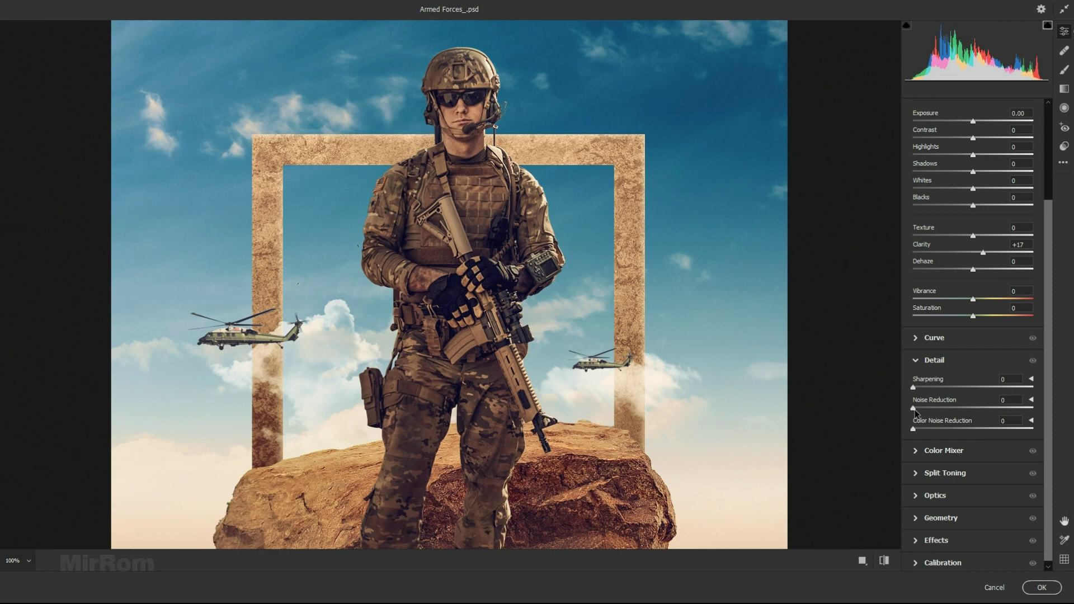
{"action": "left_click_drag", "start_coordinate": [932, 408], "coordinate": [954, 408]}
{"action": "left_click_drag", "start_coordinate": [914, 429], "coordinate": [927, 430]}
- Add a -11 vignette and apply the Camera Raw adjustments
{"action": "scroll", "coordinate": [783, 404], "scroll_direction": "down", "scroll_amount": 1}
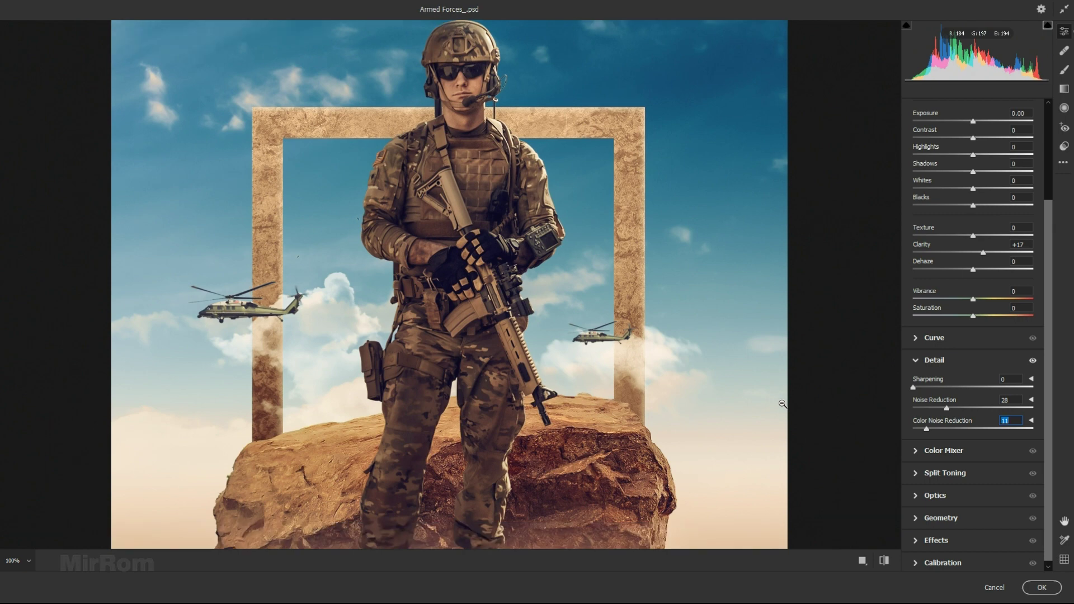
{"action": "left_click", "coordinate": [782, 404], "text": "alt"}
{"action": "left_click", "coordinate": [783, 405], "text": "alt"}
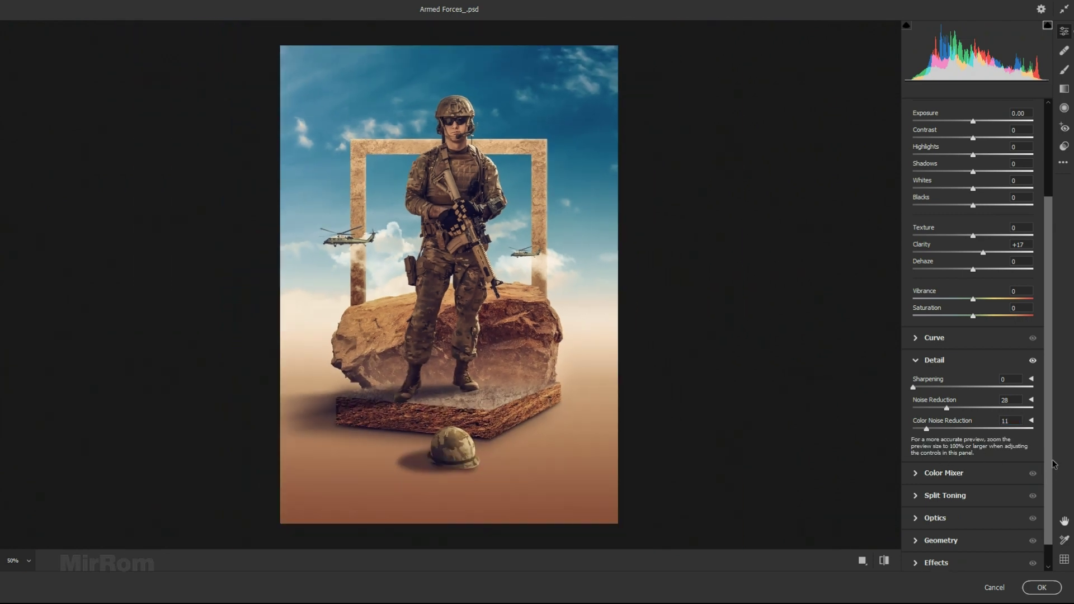
{"action": "scroll", "coordinate": [1007, 492], "scroll_direction": "down", "scroll_amount": 1}
{"action": "left_click", "coordinate": [922, 545]}
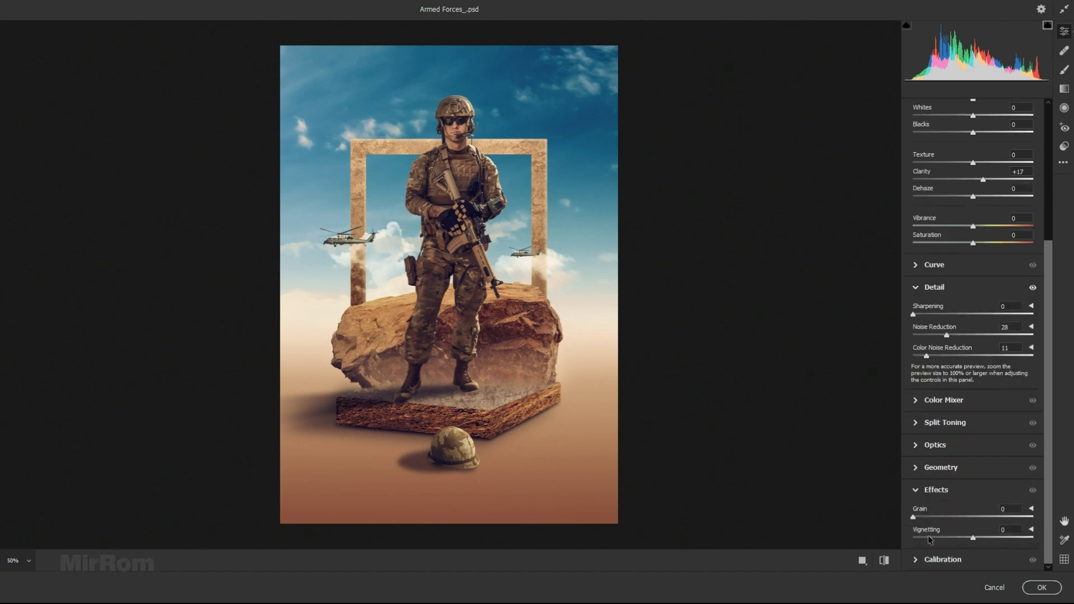
{"action": "left_click_drag", "start_coordinate": [973, 539], "coordinate": [967, 539]}
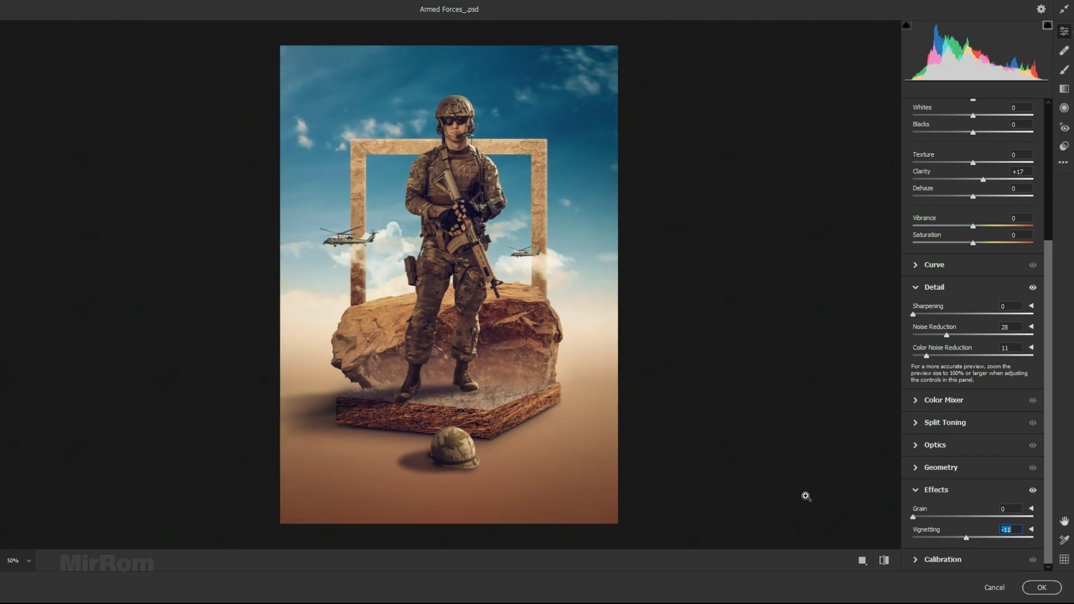
{"action": "left_click", "coordinate": [1041, 587]}
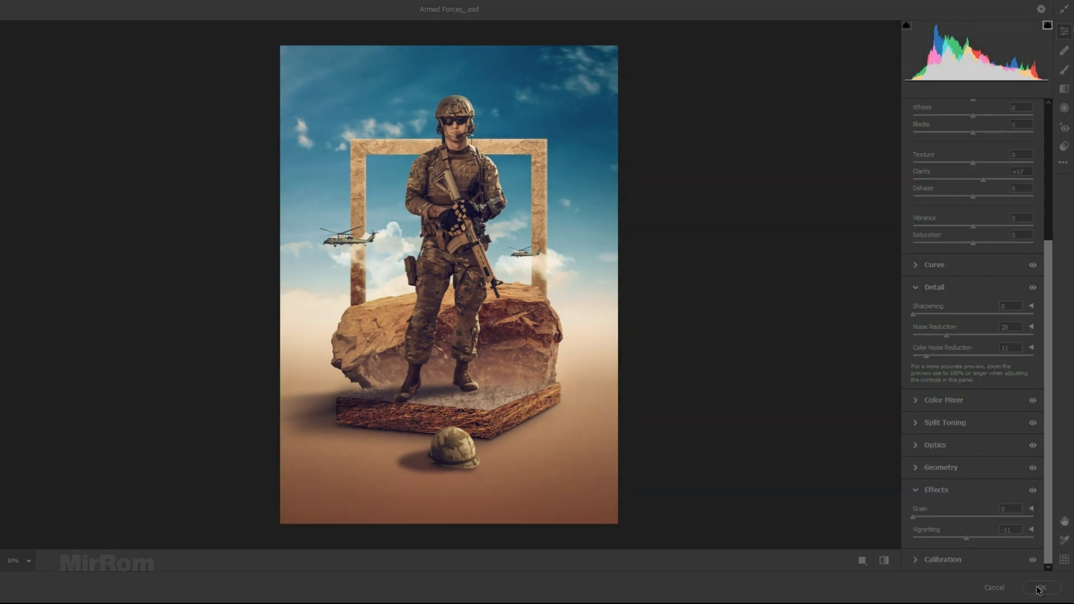